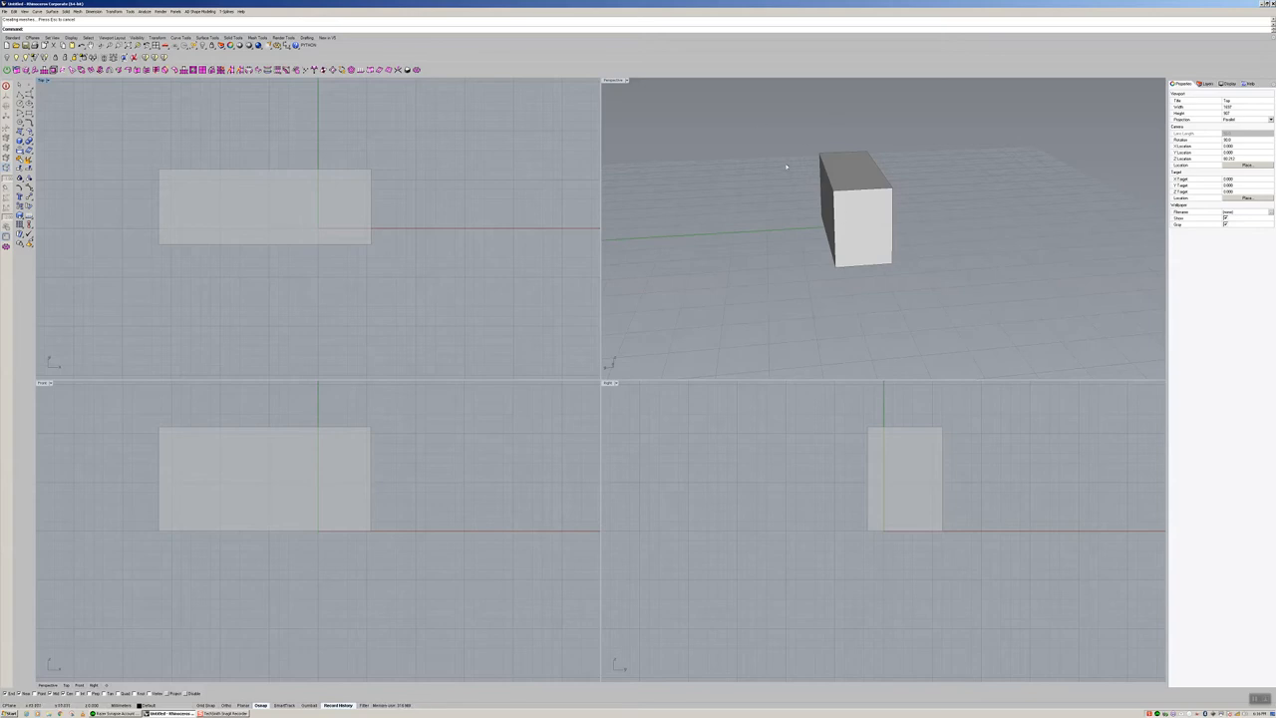
Step: Look through the Perspective, Right and Top viewports at full size, return to the four-viewport layout and view the box from above
double_click(615, 80)
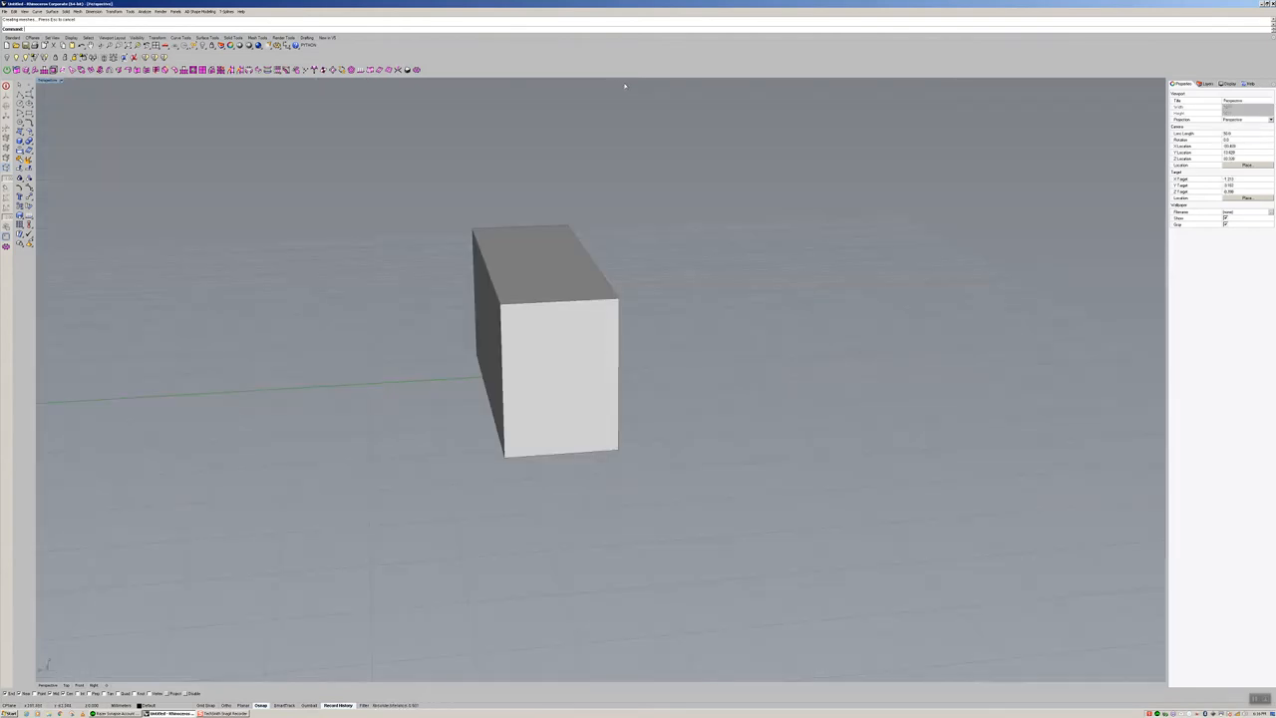
double_click(50, 83)
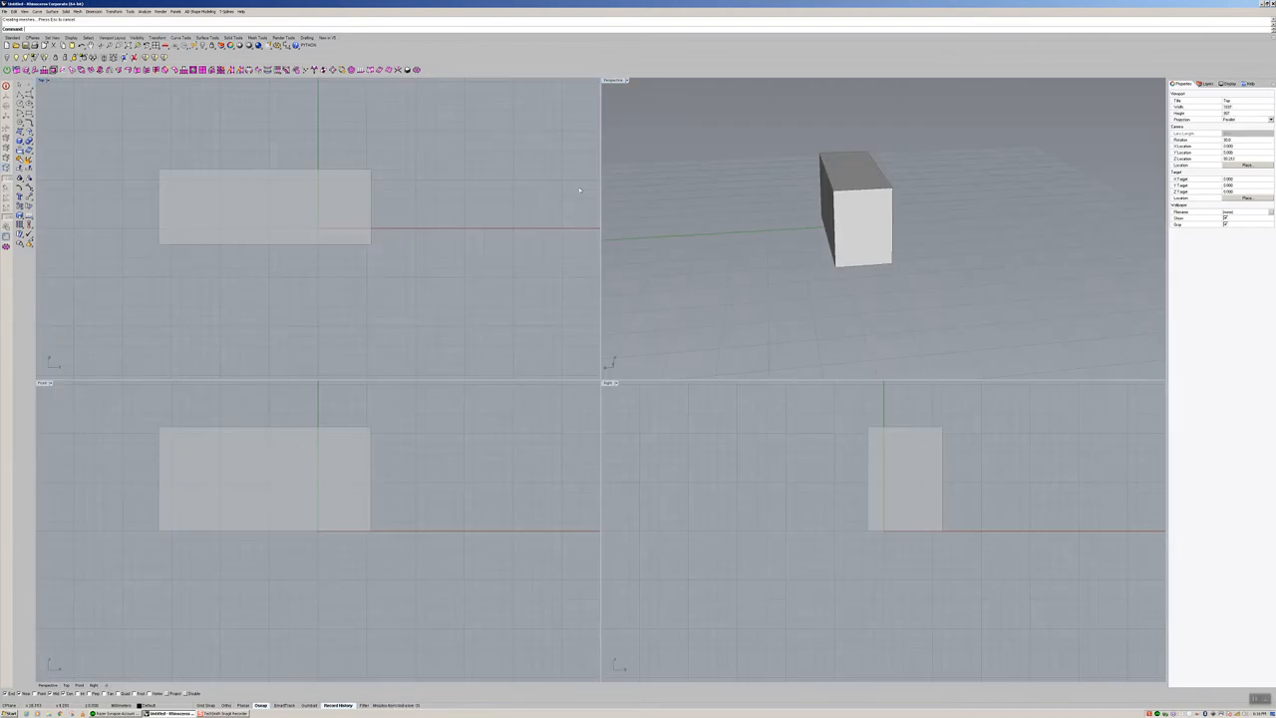
double_click(607, 384)
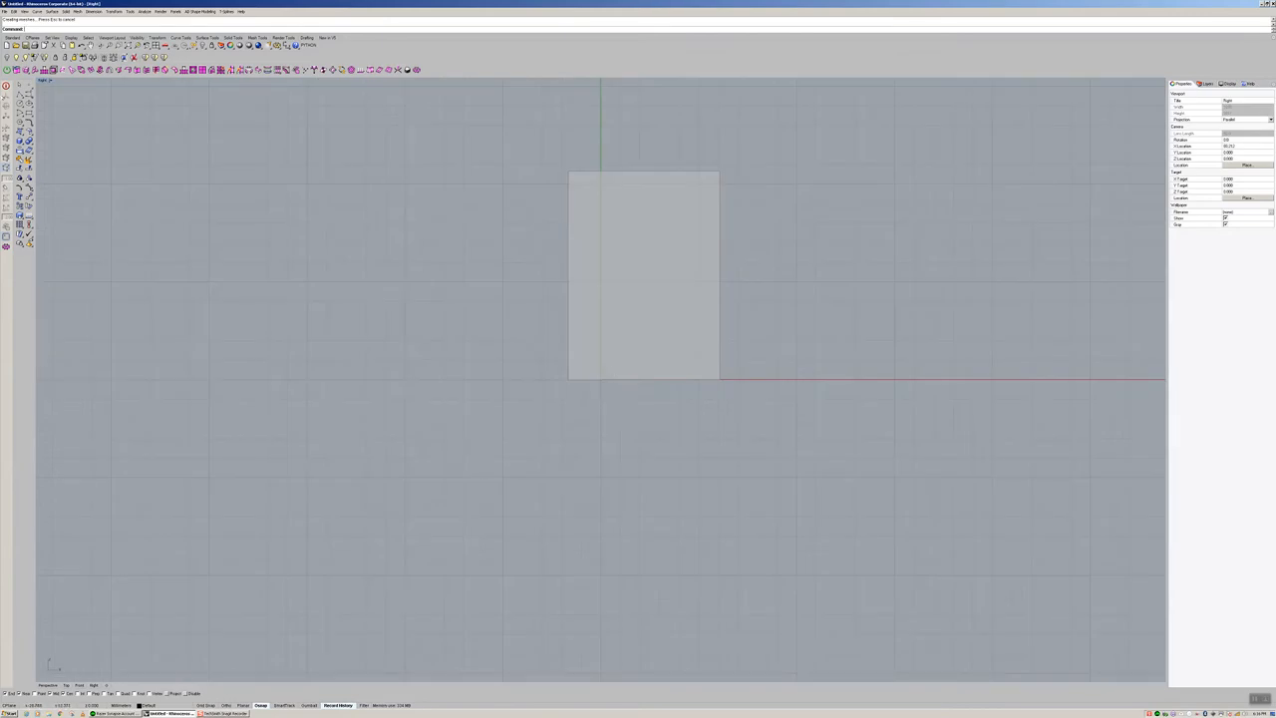
double_click(43, 81)
double_click(42, 81)
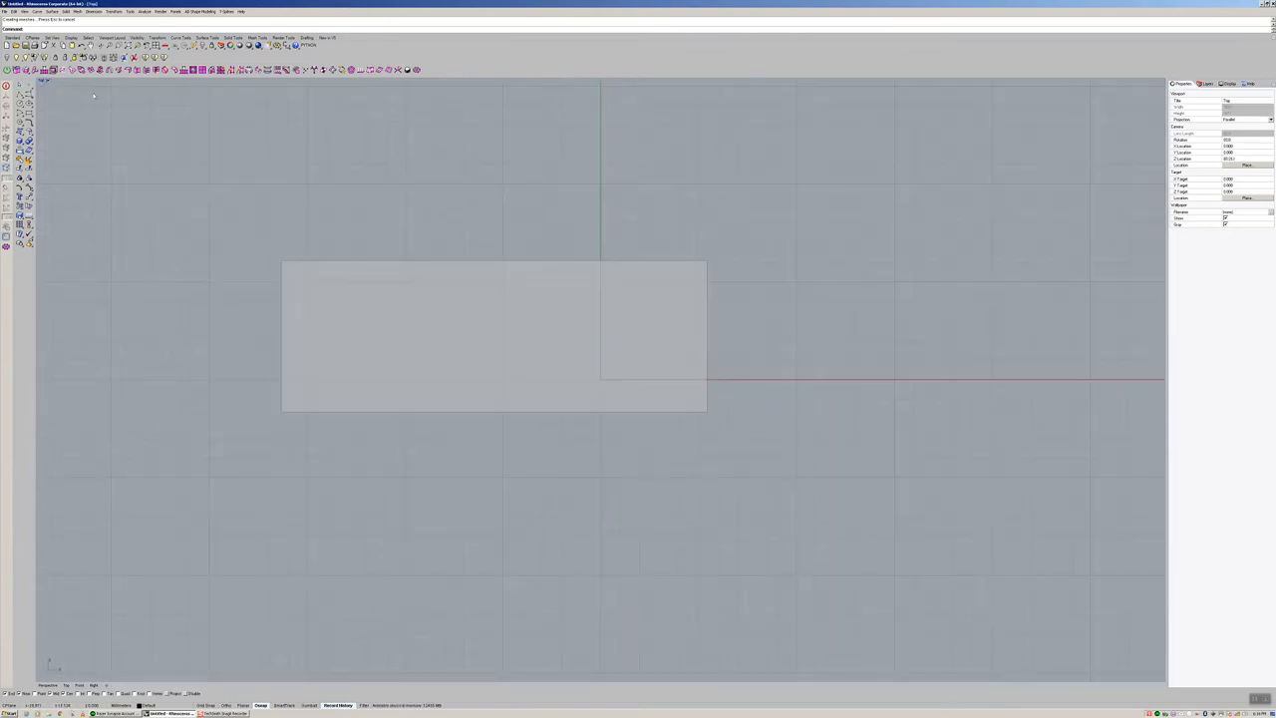
double_click(43, 81)
right_drag(827, 267, 673, 268)
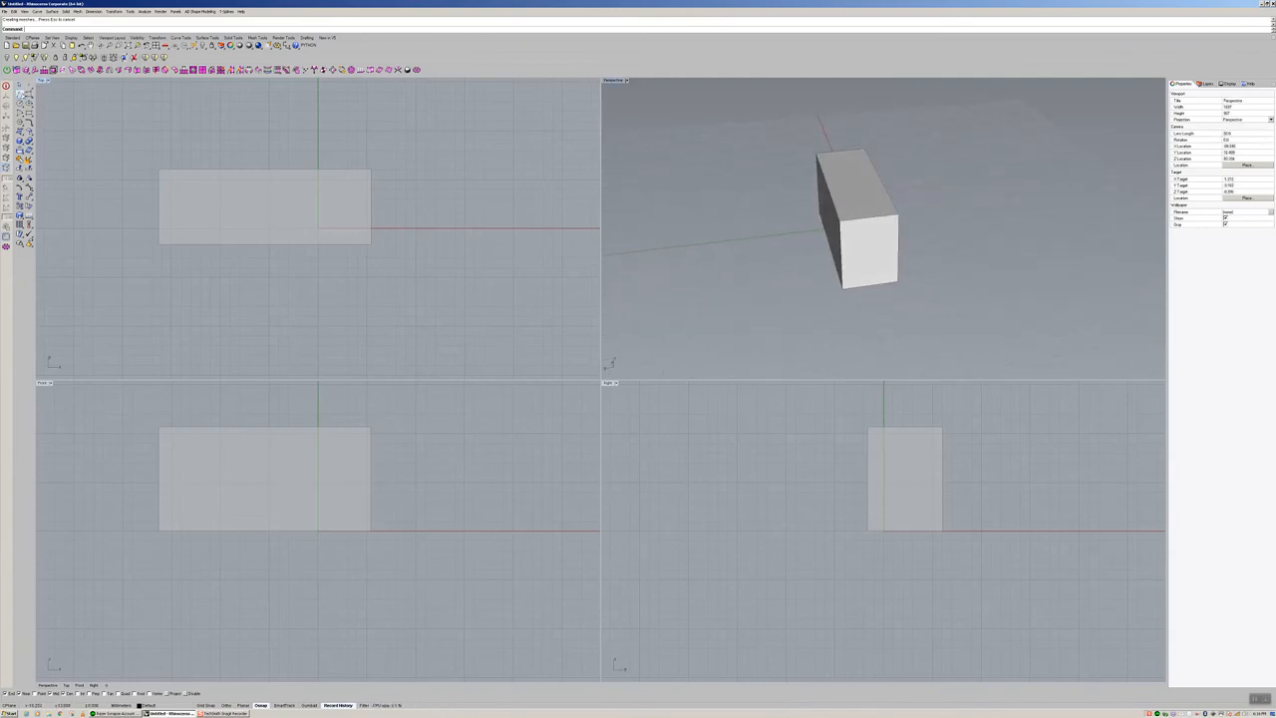
Step: Try an open control point curve looped around the box in the Top viewport and delete it
click(28, 93)
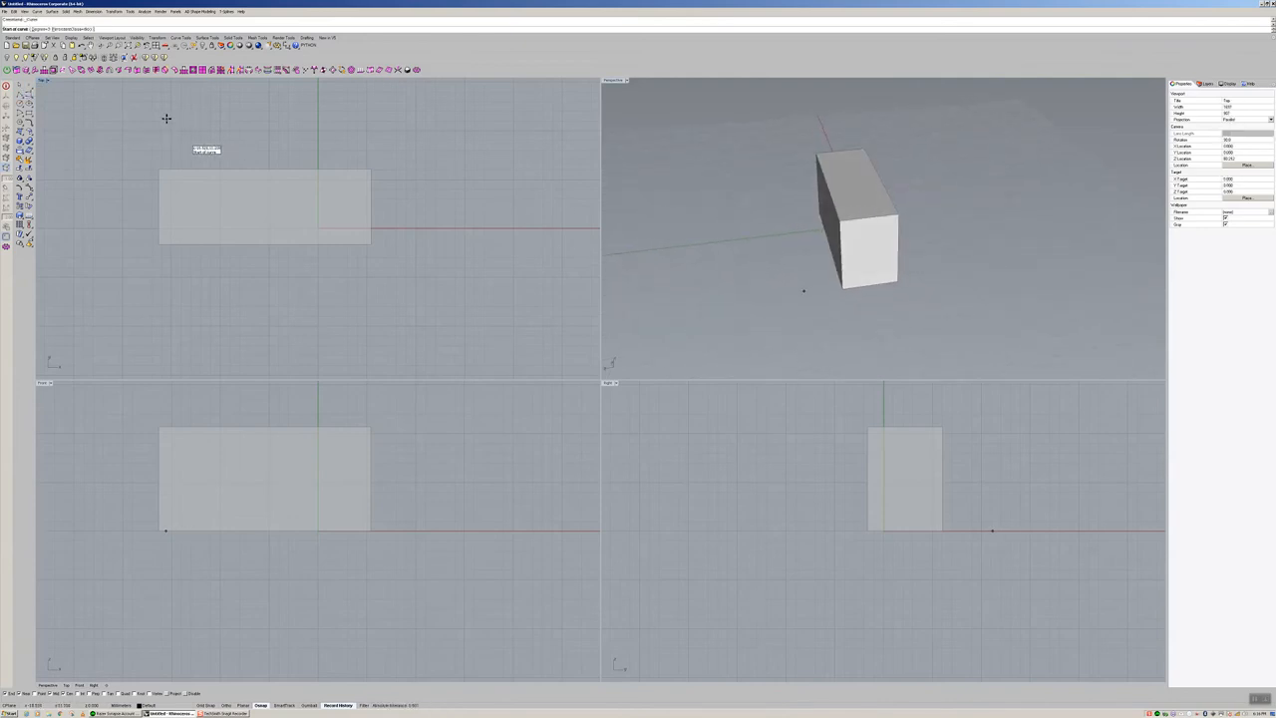
click(164, 297)
click(104, 232)
click(128, 162)
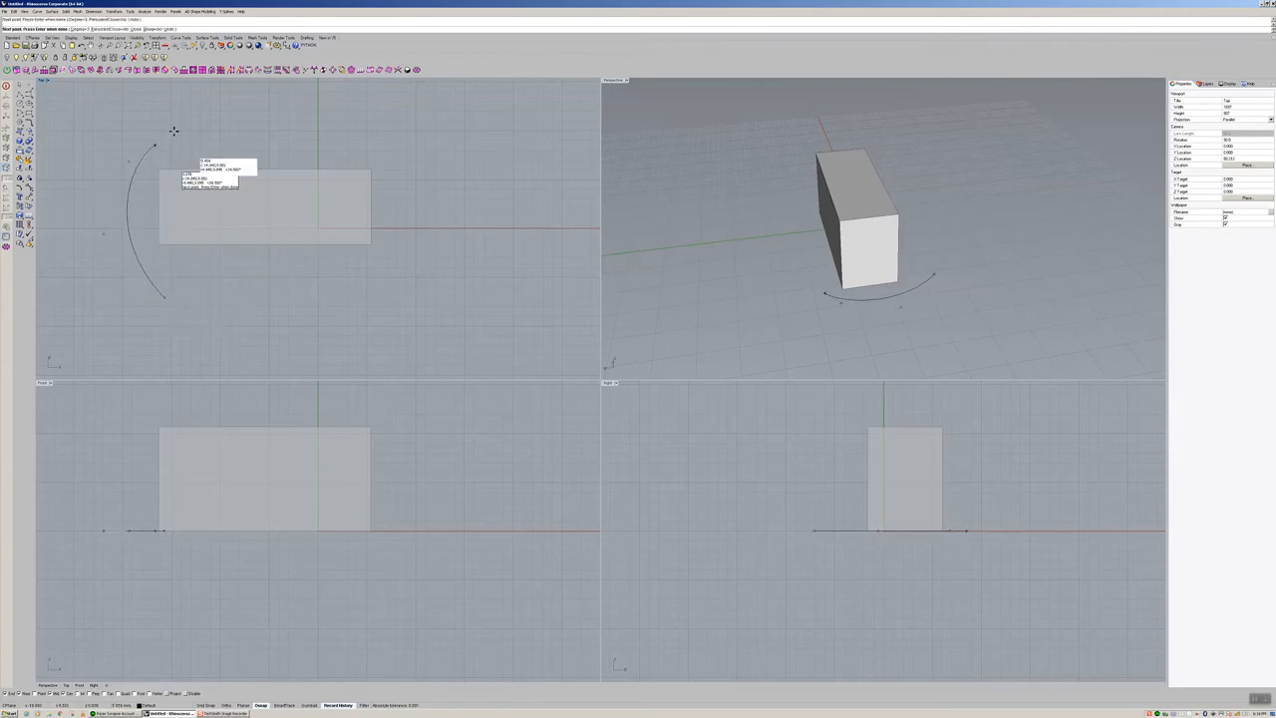
click(224, 124)
click(361, 116)
click(454, 138)
click(485, 244)
click(286, 304)
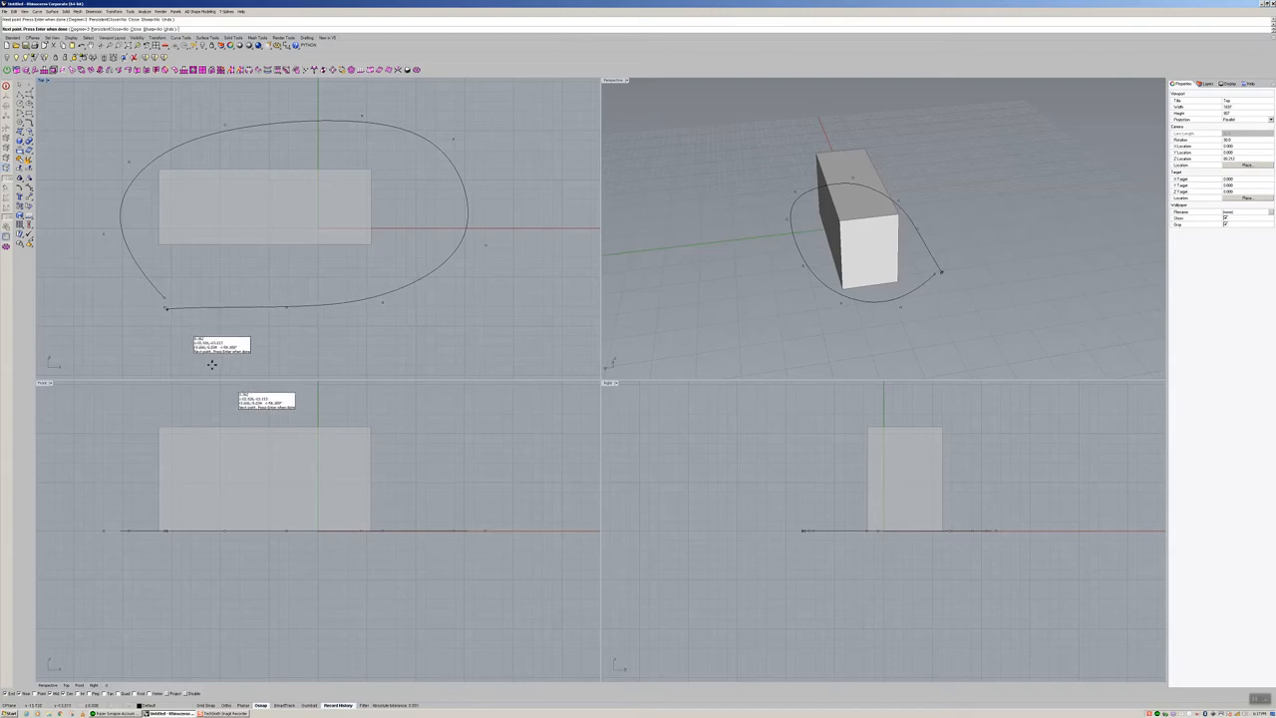
key(Return)
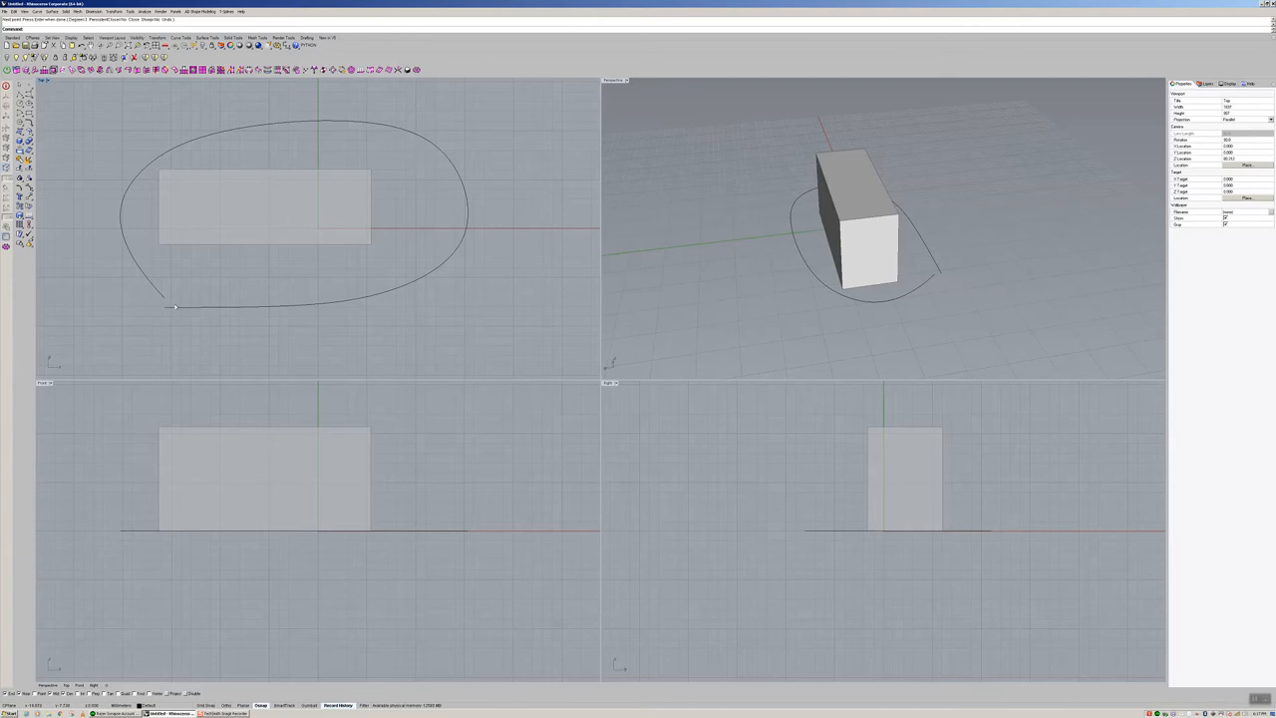
key(Return)
key(Delete)
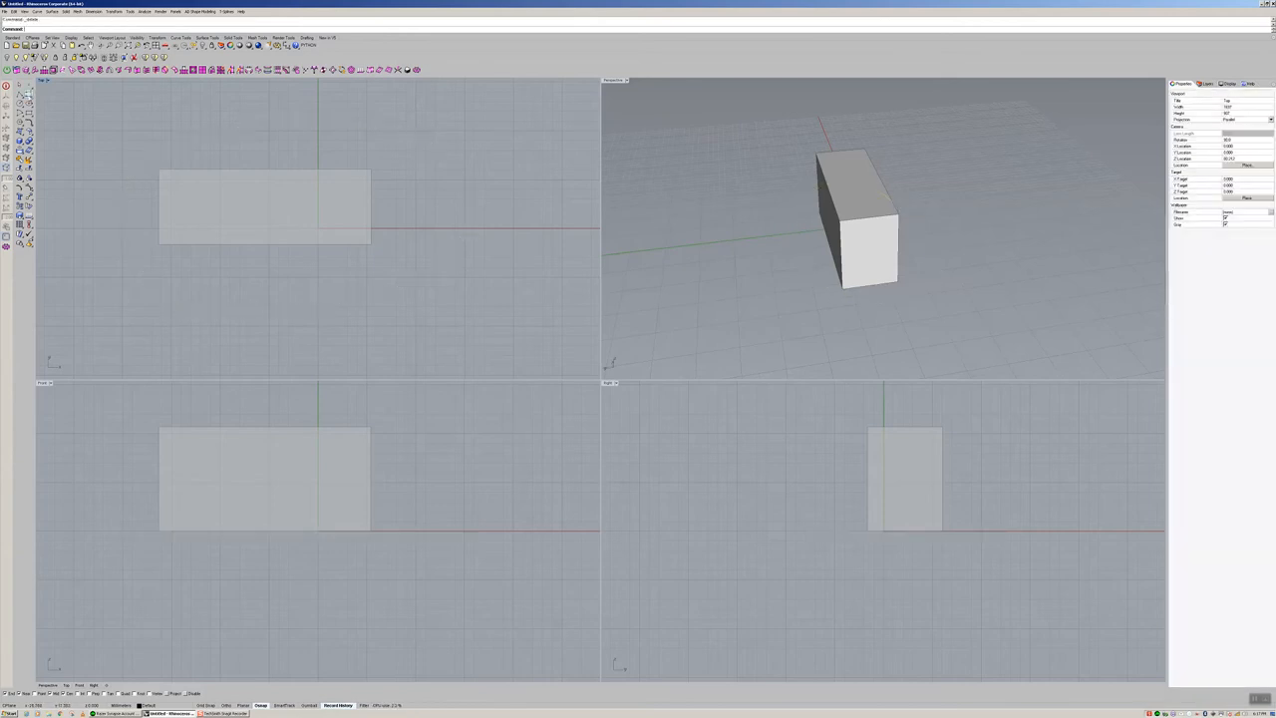
Step: Draw a closed, wavy interpolated curve through points all around the box in the Top viewport
click(28, 97)
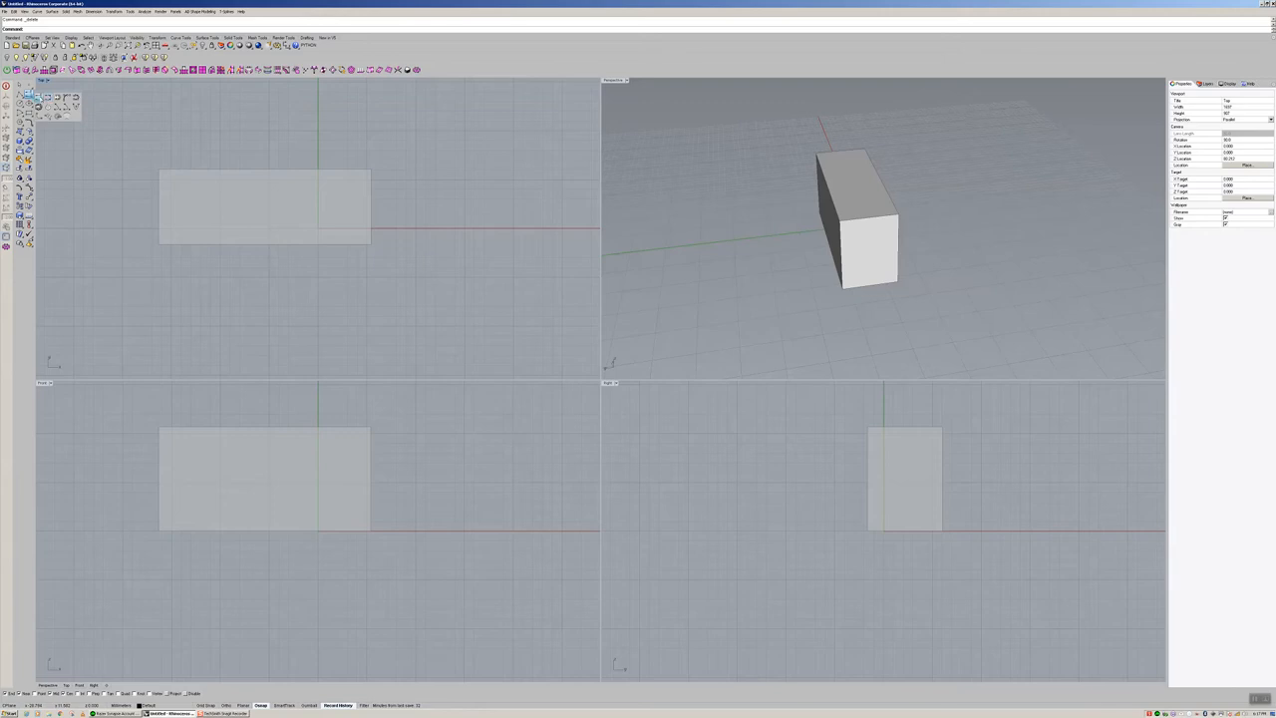
click(47, 96)
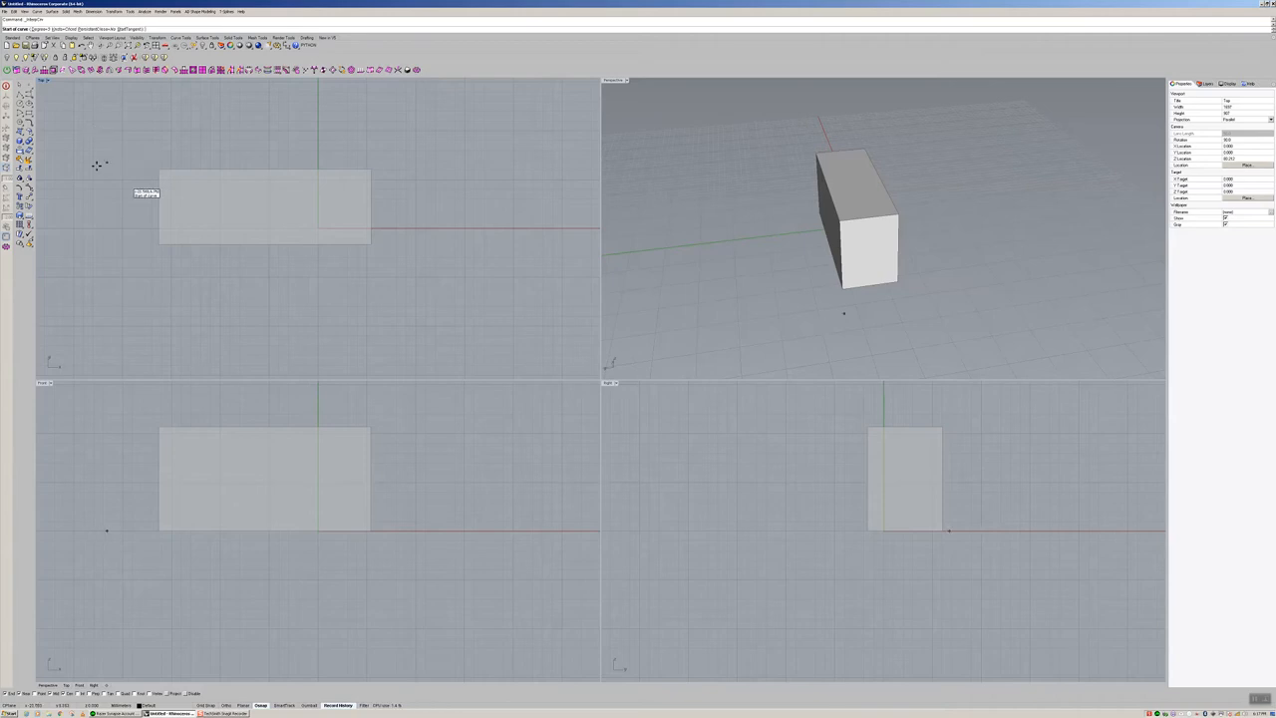
click(77, 209)
click(137, 135)
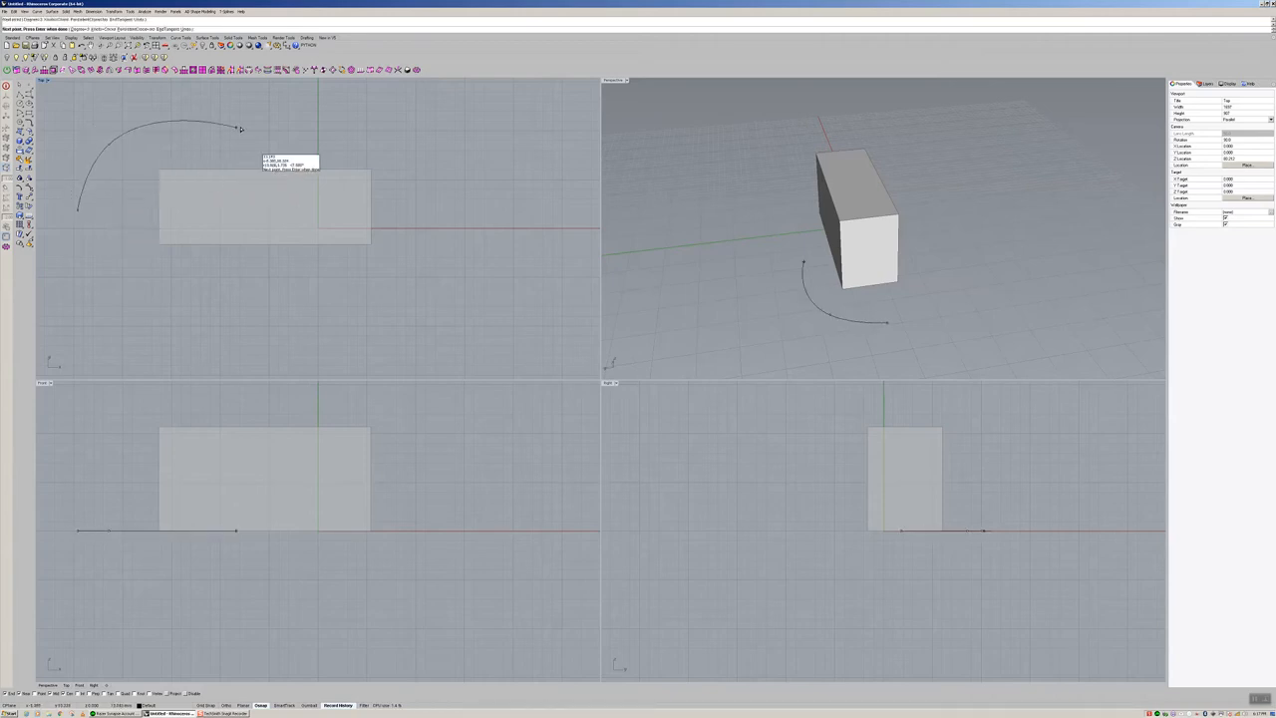
click(316, 104)
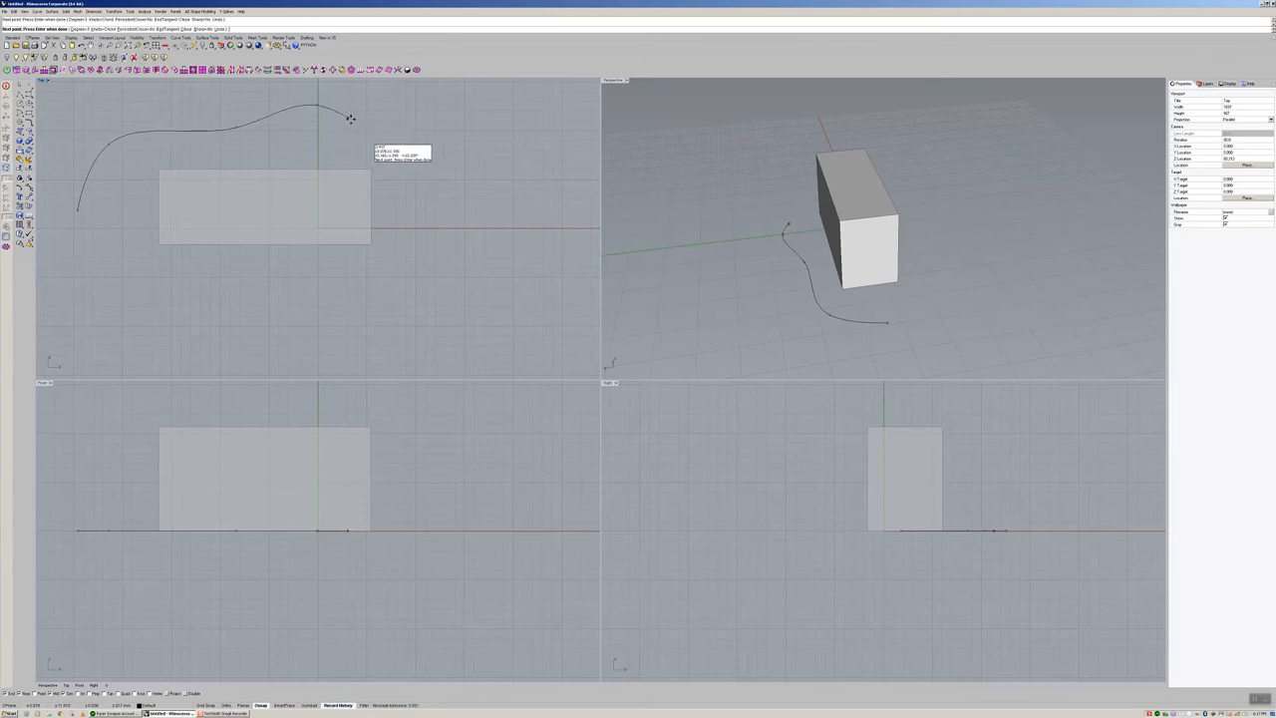
click(377, 133)
click(426, 118)
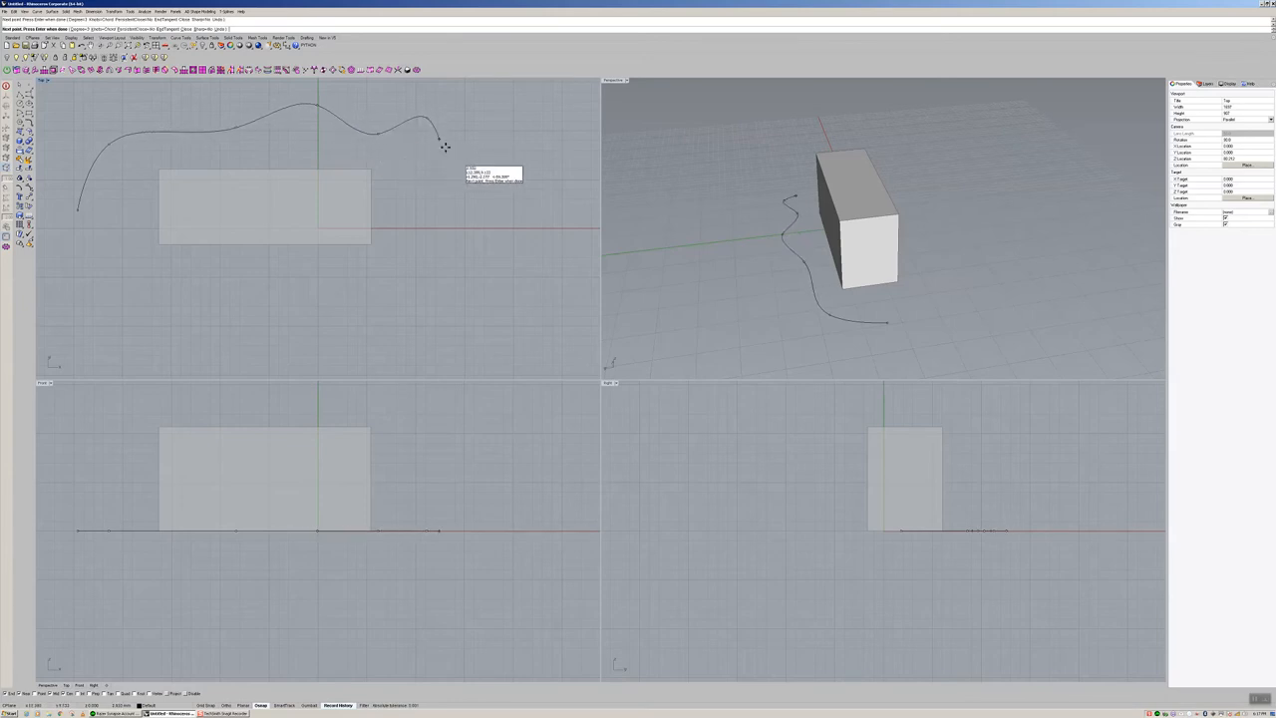
click(453, 166)
click(490, 229)
click(356, 285)
click(145, 294)
click(94, 266)
click(80, 208)
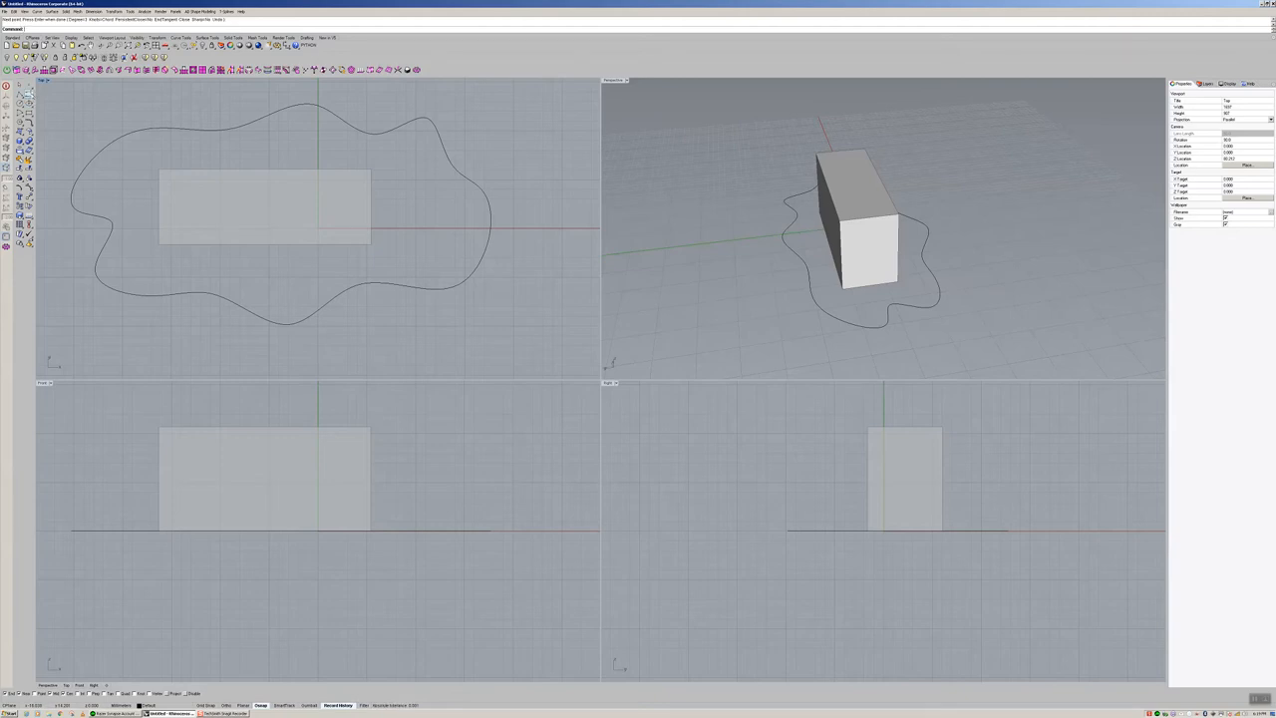
click(28, 95)
click(47, 96)
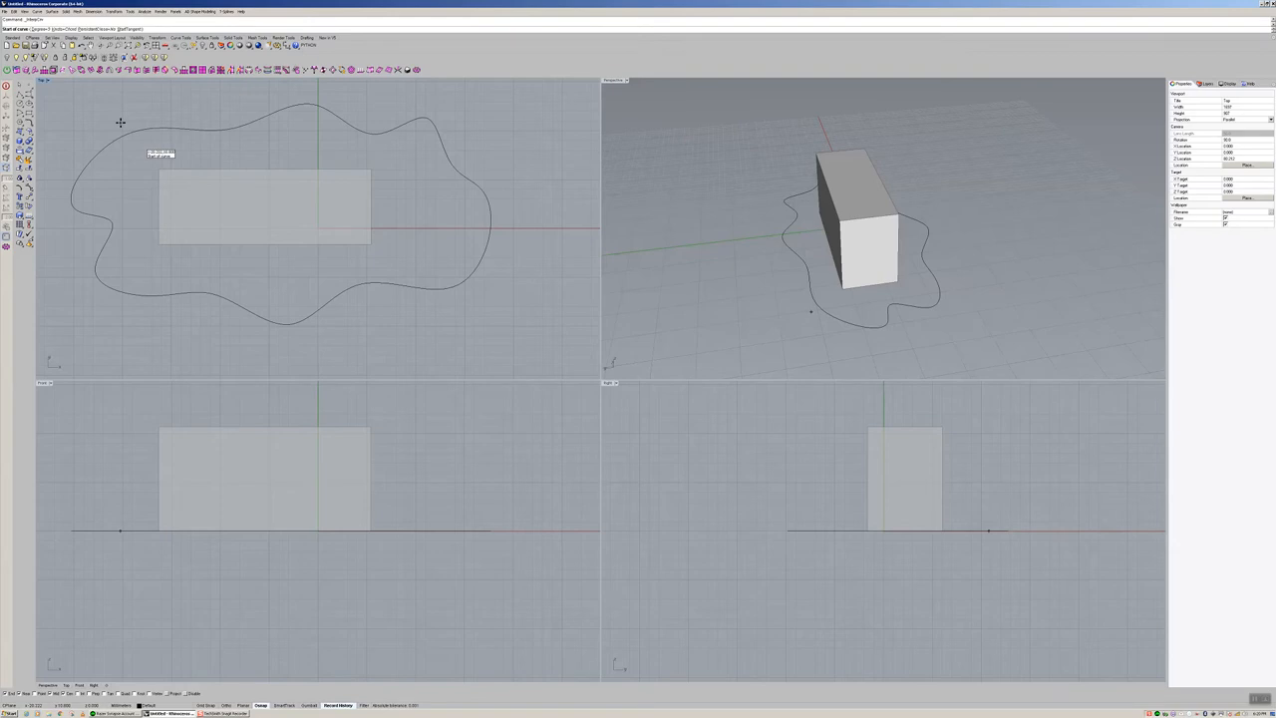
key(Escape)
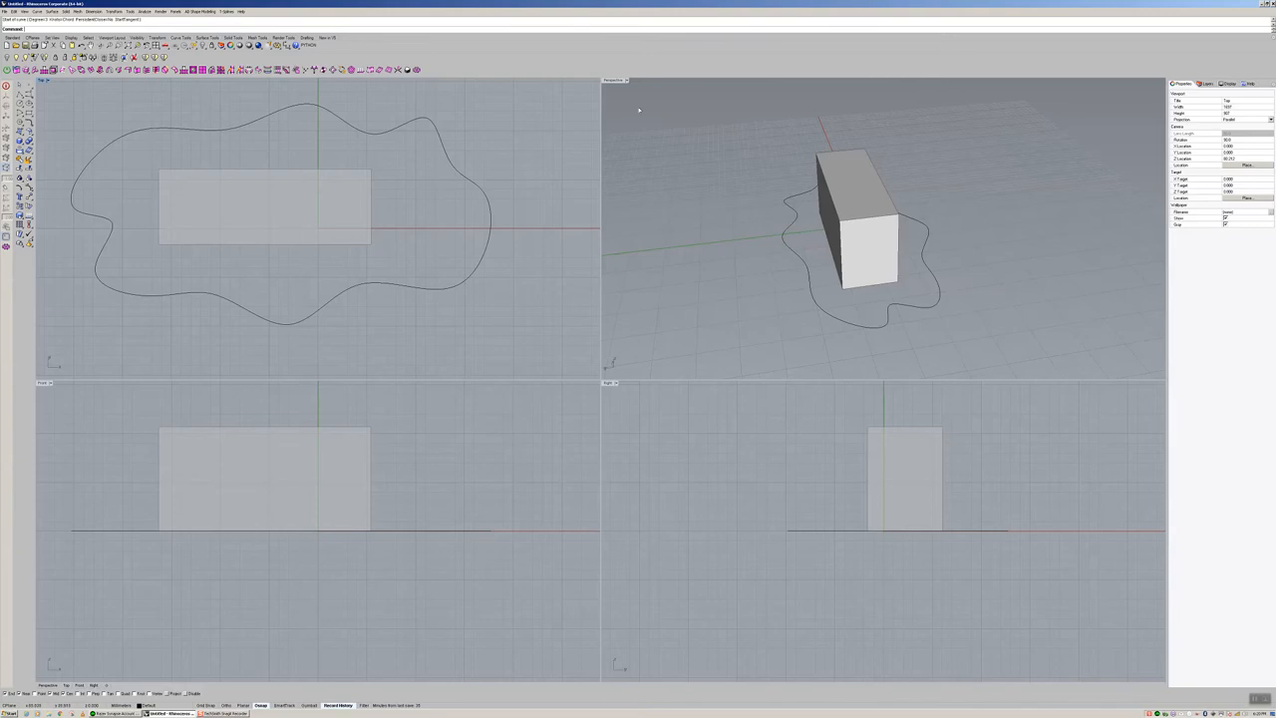
Step: Delete the box in the maximized Perspective viewport, keeping only the wavy curve
double_click(615, 82)
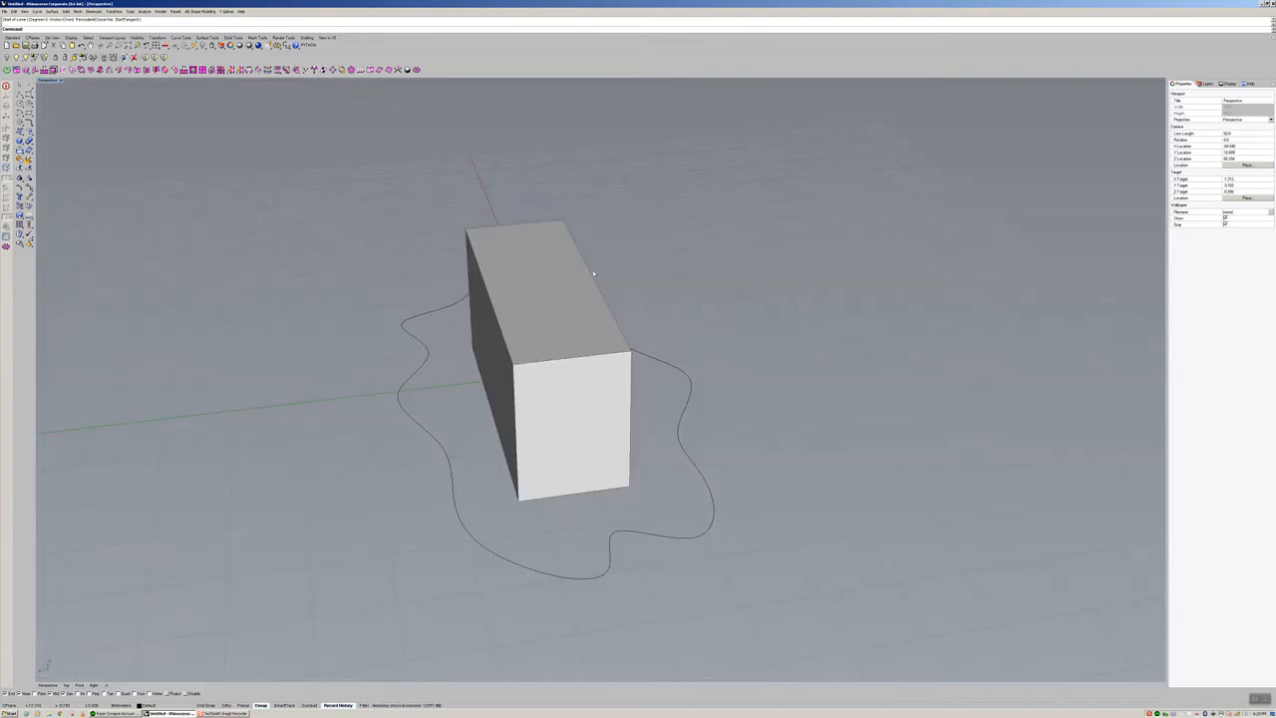
click(561, 340)
key(Delete)
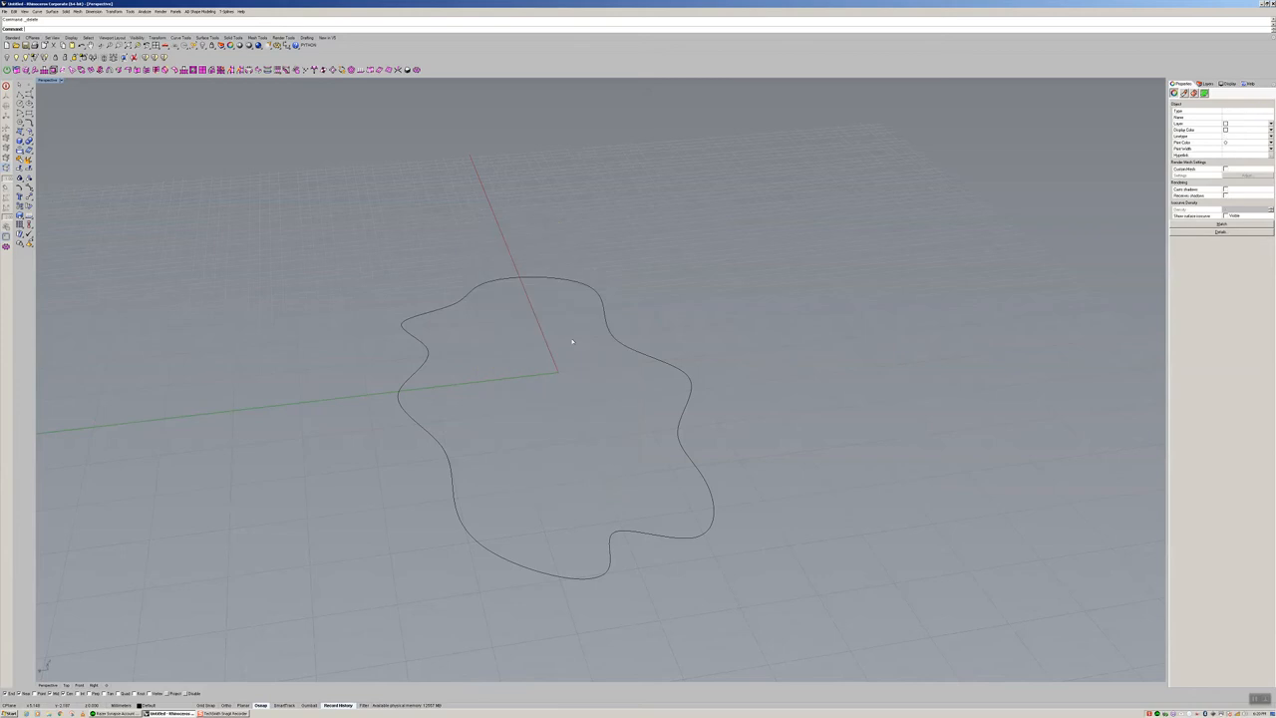
Step: Draw a small closed control point curve on the ground plane, beyond the wavy outline on its negative X side
right_drag(563, 346, 516, 358)
click(577, 394)
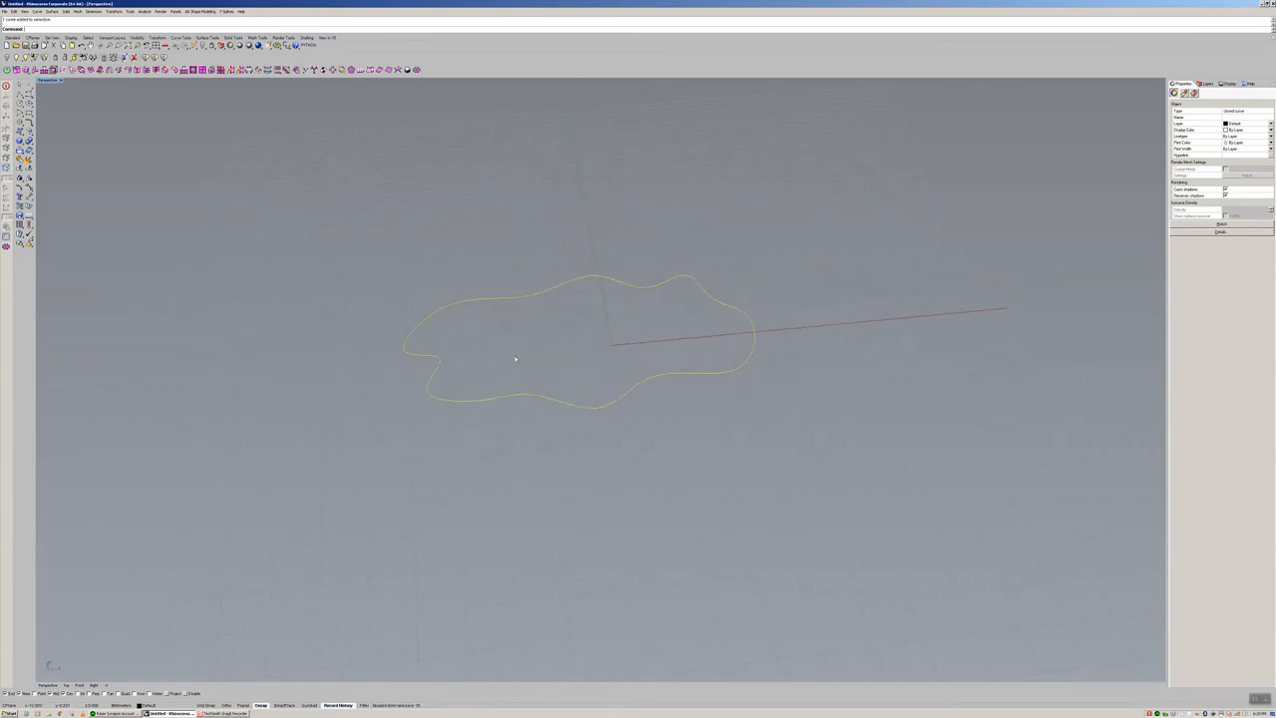
click(30, 95)
click(258, 169)
click(291, 148)
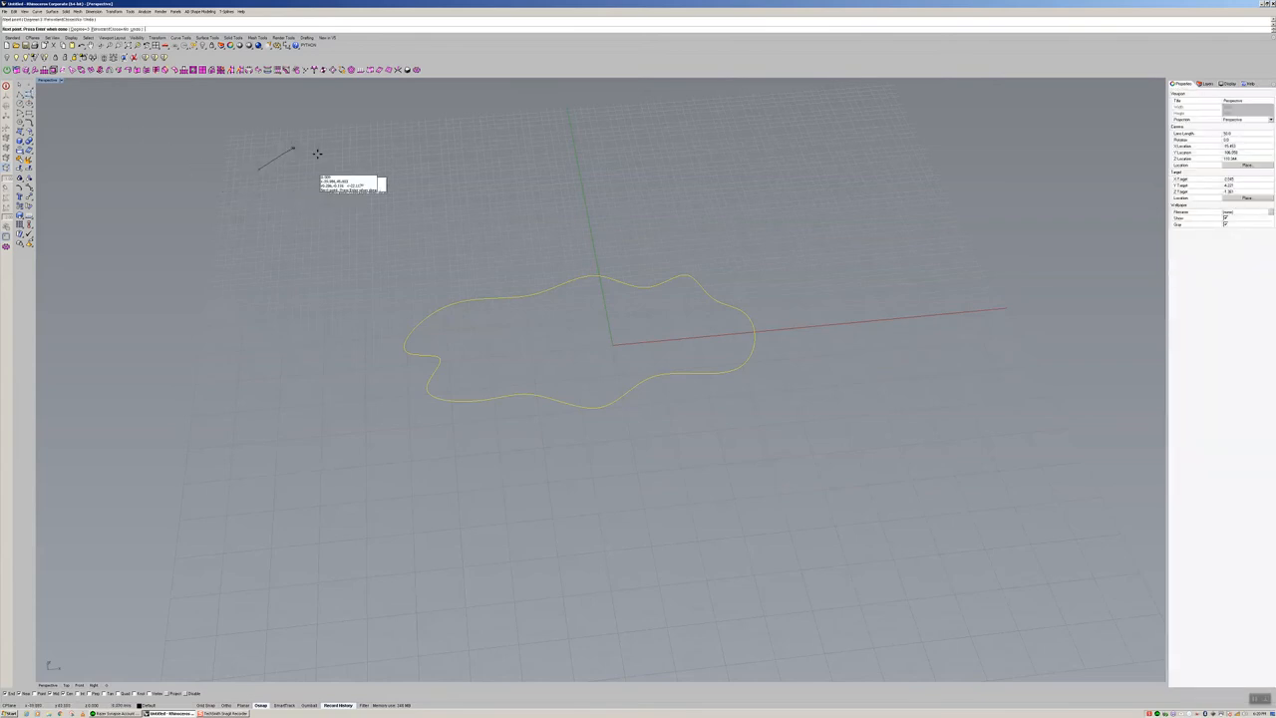
click(381, 136)
click(401, 167)
click(353, 189)
click(310, 173)
click(288, 198)
click(258, 171)
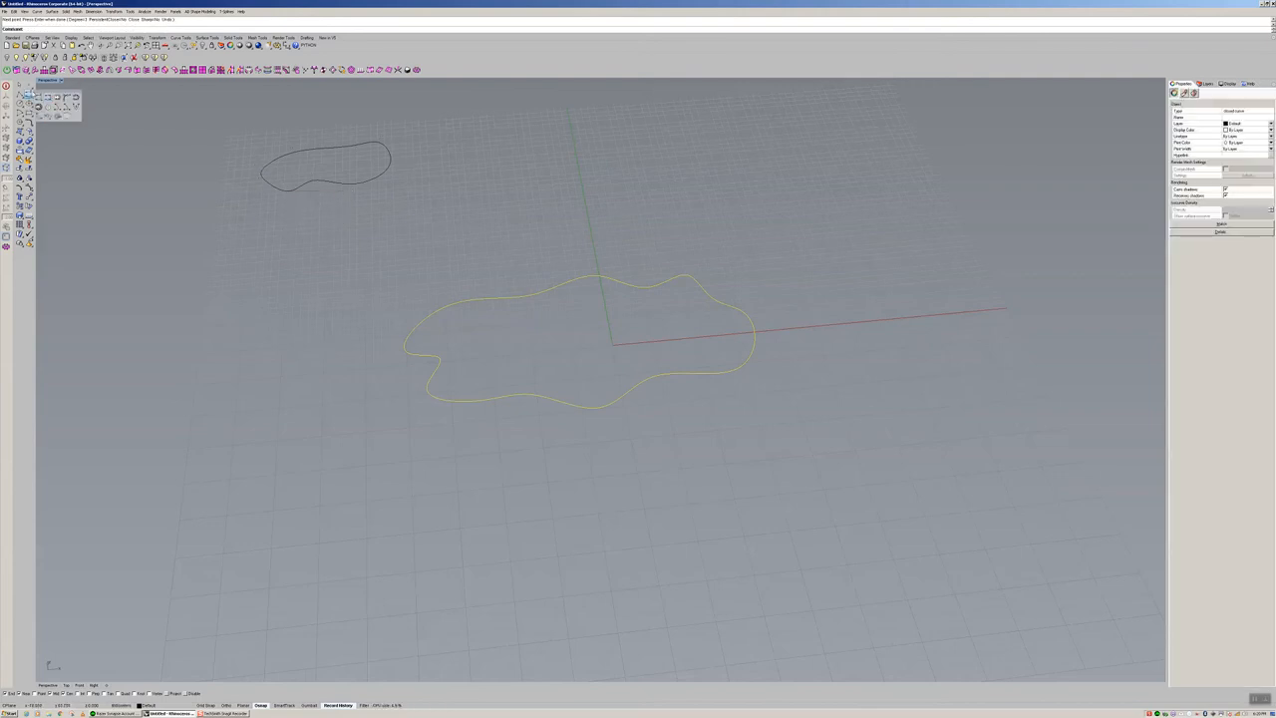
Step: Draw a closed interpolated curve with a narrower lobe directly behind the wavy outline, across the Y axis
click(28, 92)
click(515, 147)
click(618, 116)
click(686, 161)
click(725, 137)
click(762, 177)
click(666, 191)
click(635, 218)
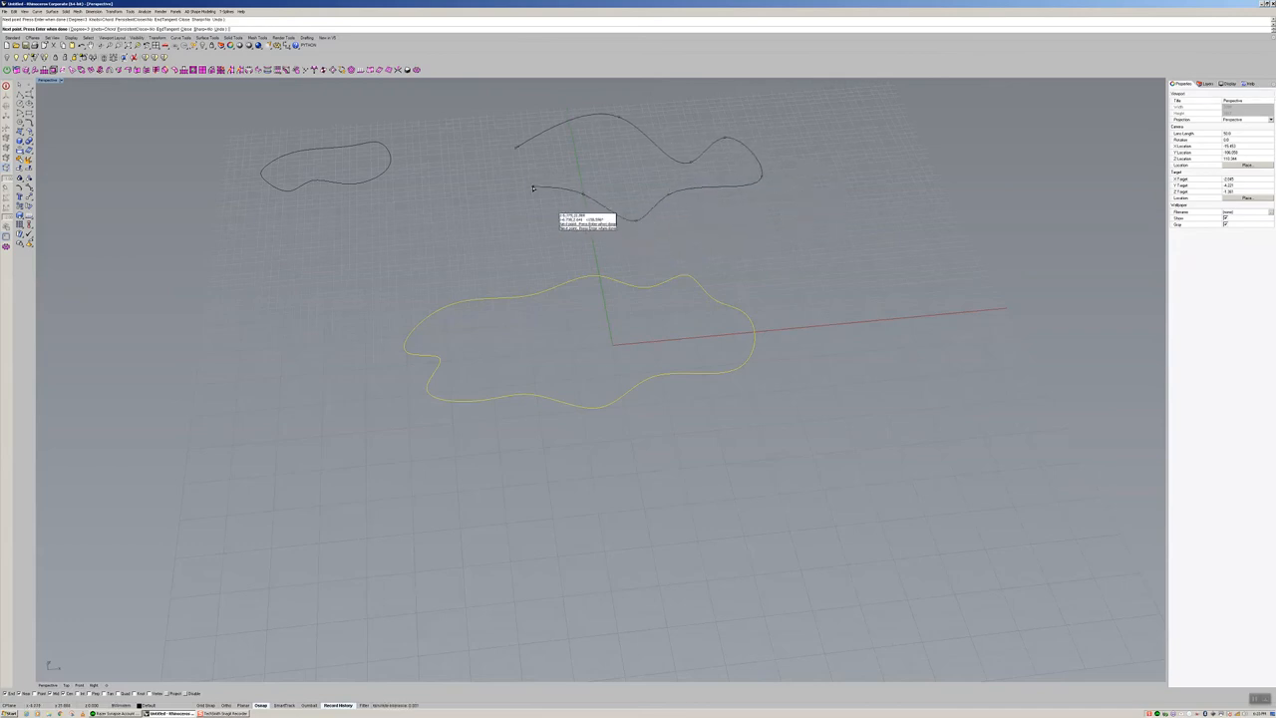
click(515, 148)
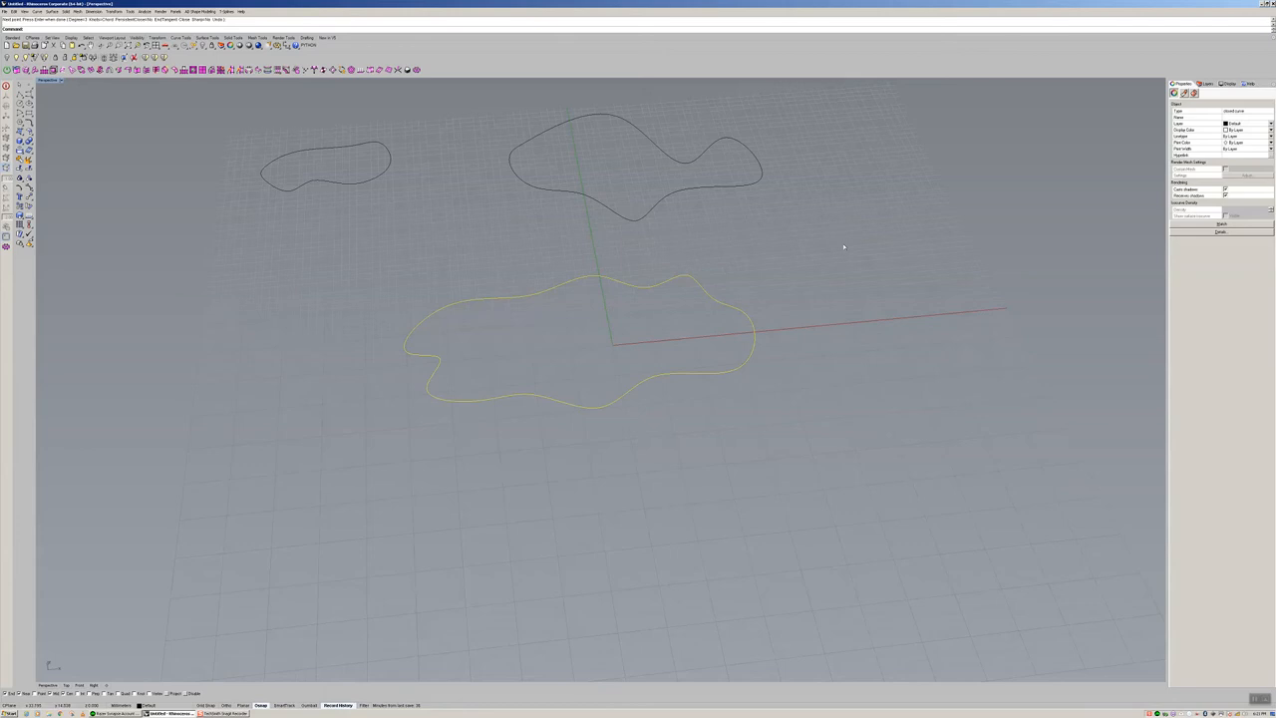
Step: Extrude the closed curve behind the wavy outline upward as an open surface, with BothSides=No and Solid=No
right_drag(842, 246, 946, 305)
click(576, 310)
click(572, 306)
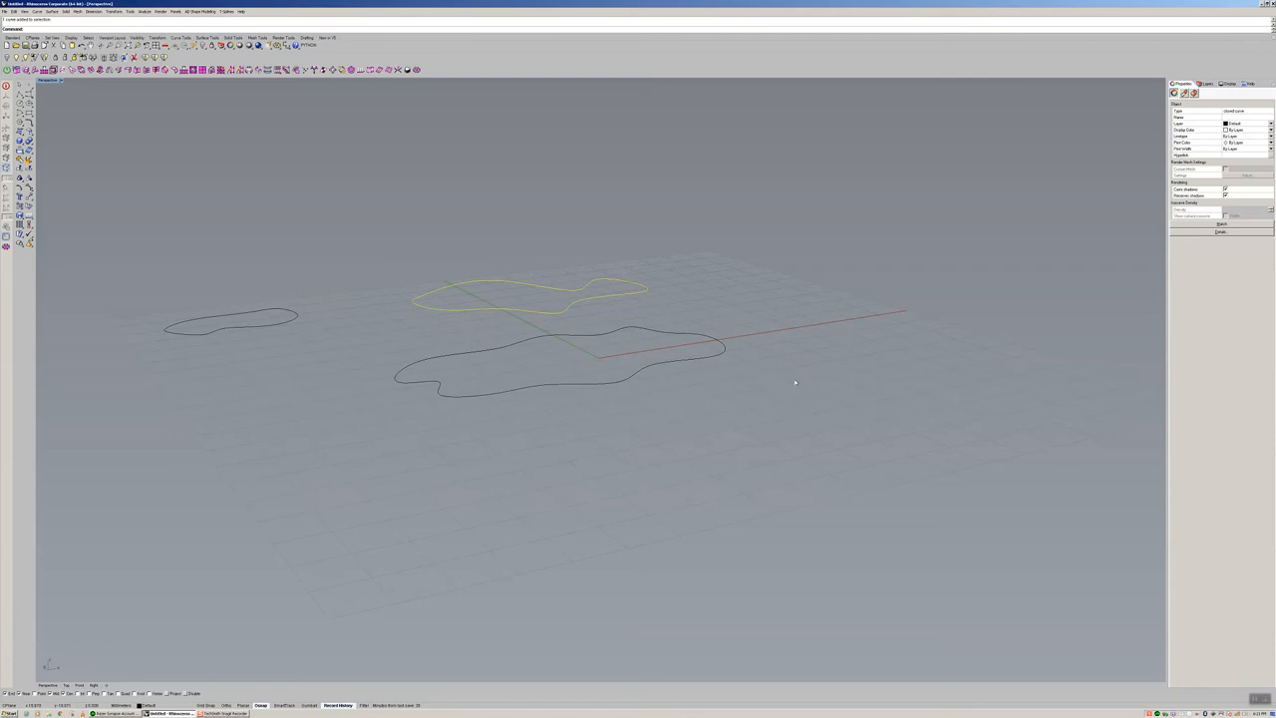
mouse_move(778, 421)
right_down()
mouse_move(769, 396)
mouse_move(788, 415)
mouse_move(768, 415)
right_up()
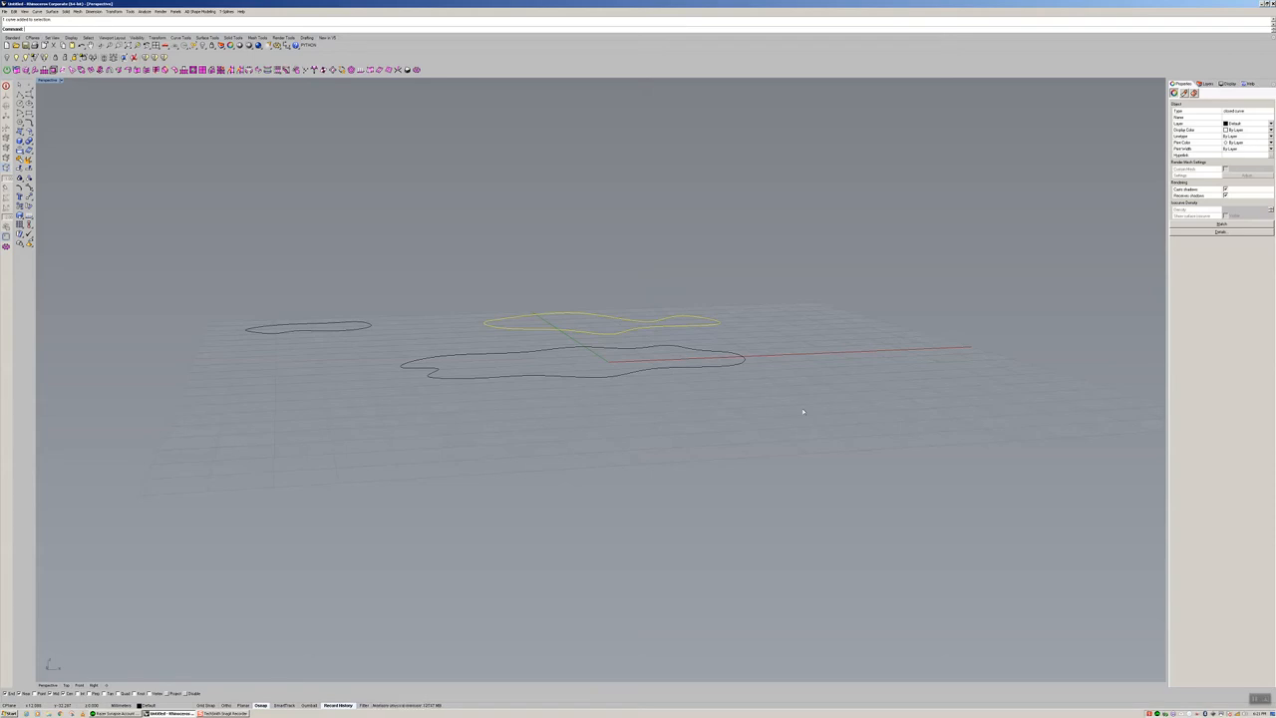
key(Return)
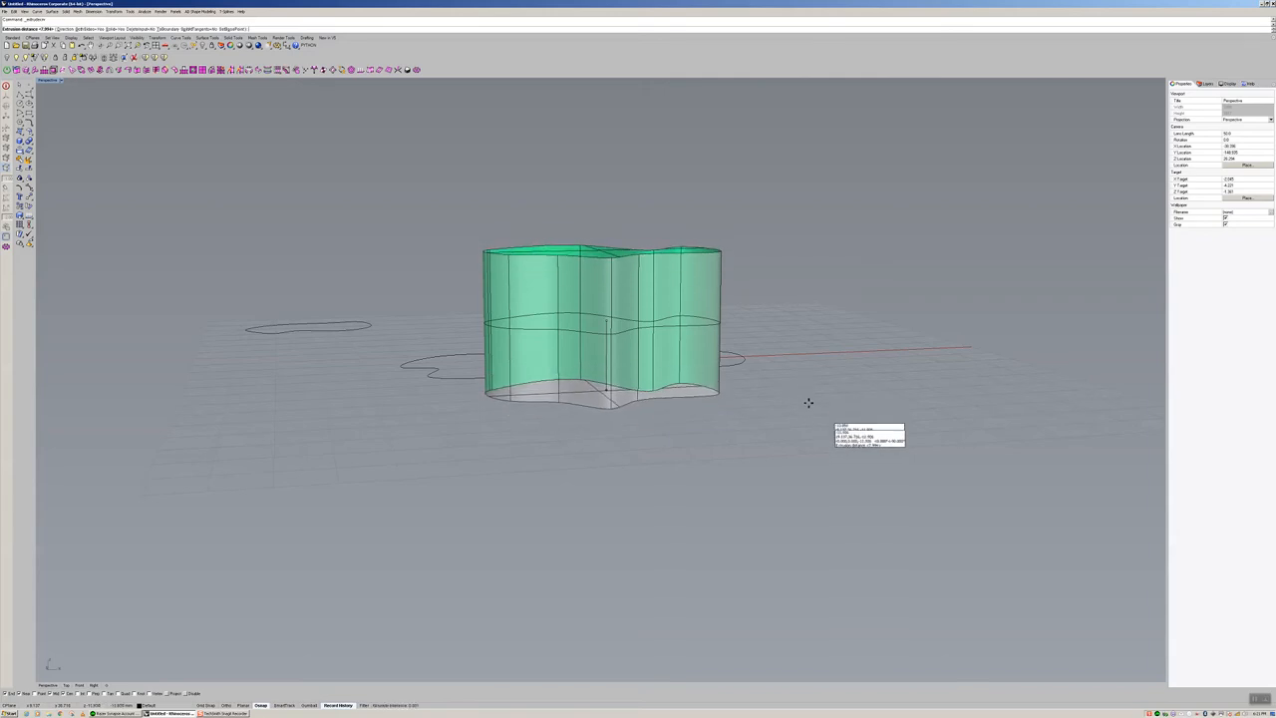
right_drag(823, 432, 879, 453)
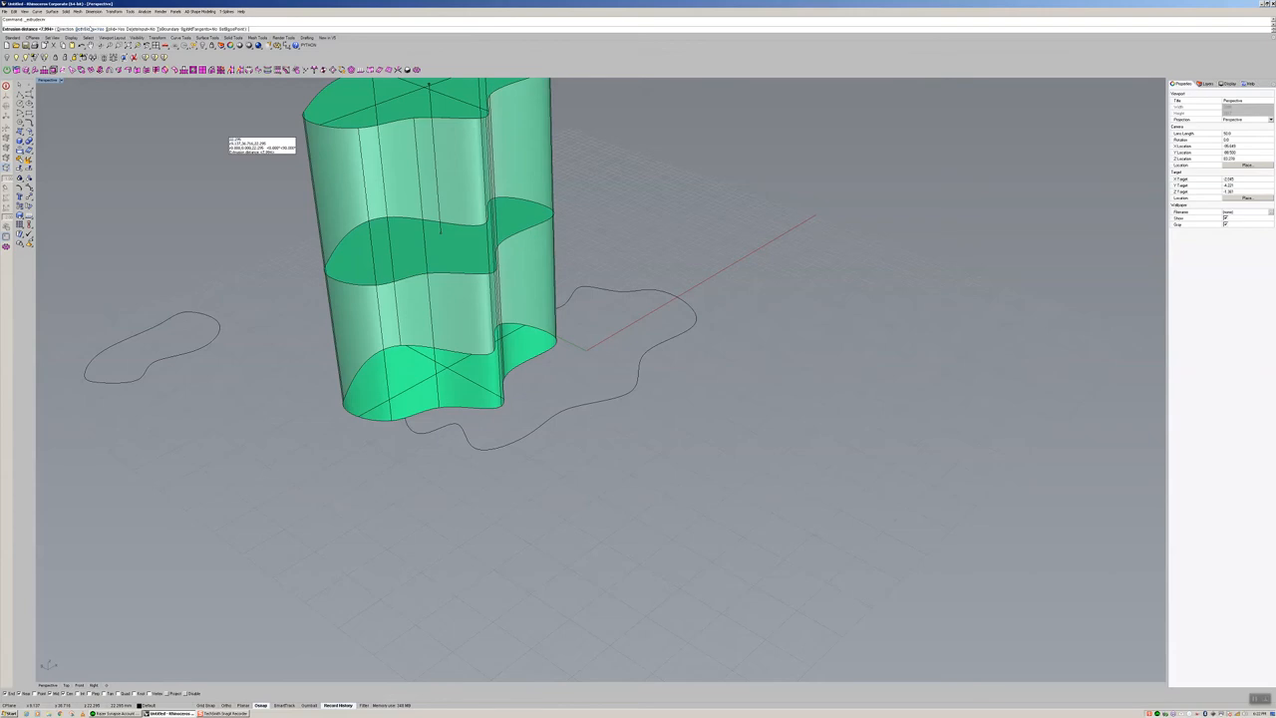
click(87, 30)
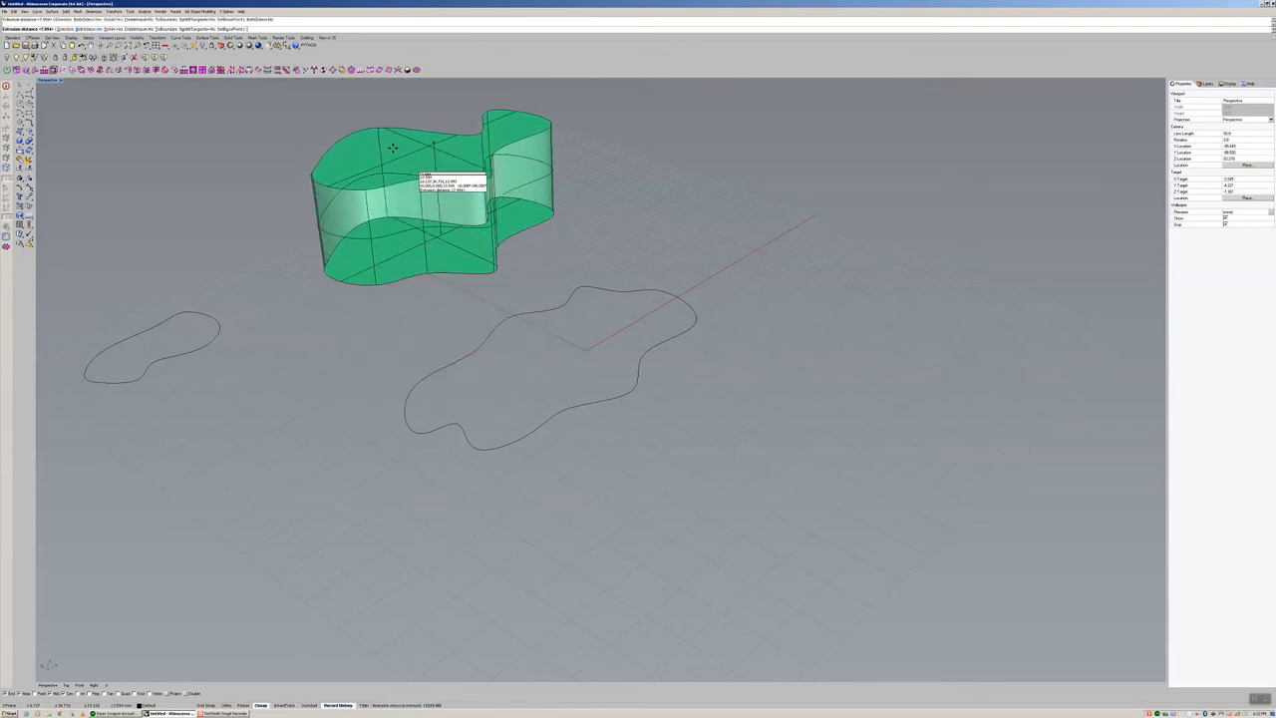
scroll(404, 179, down, 3)
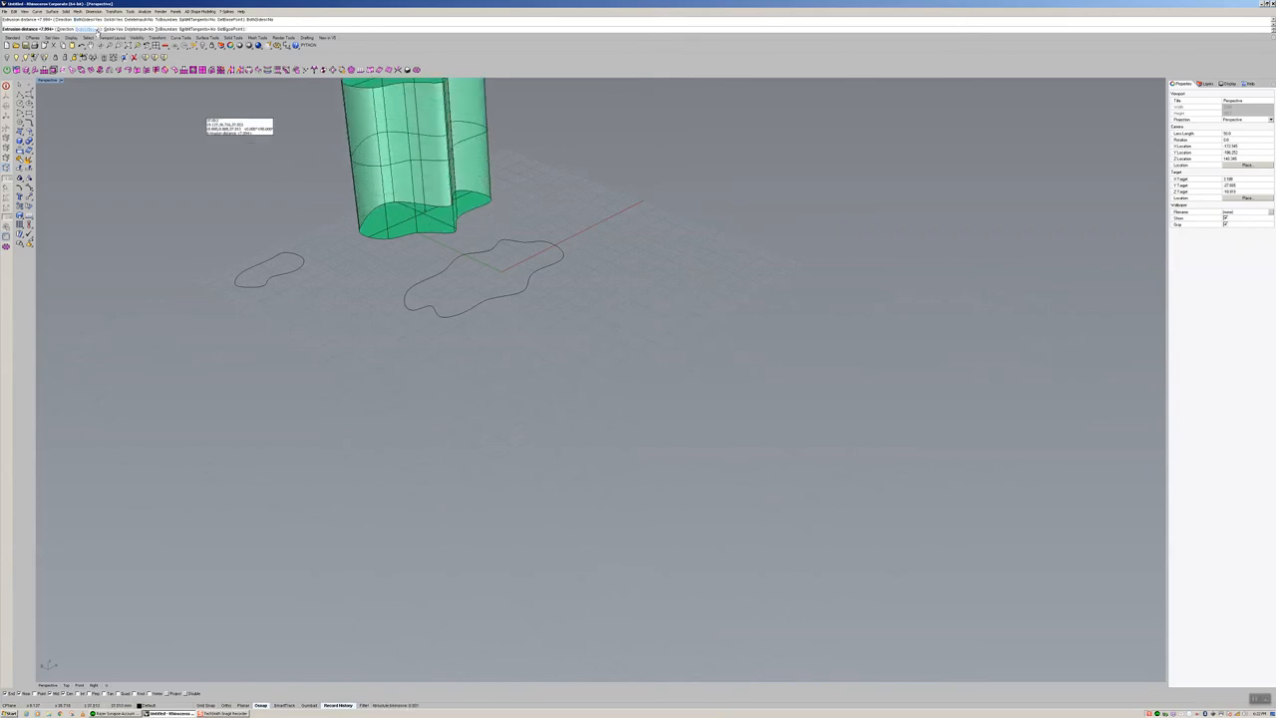
click(114, 29)
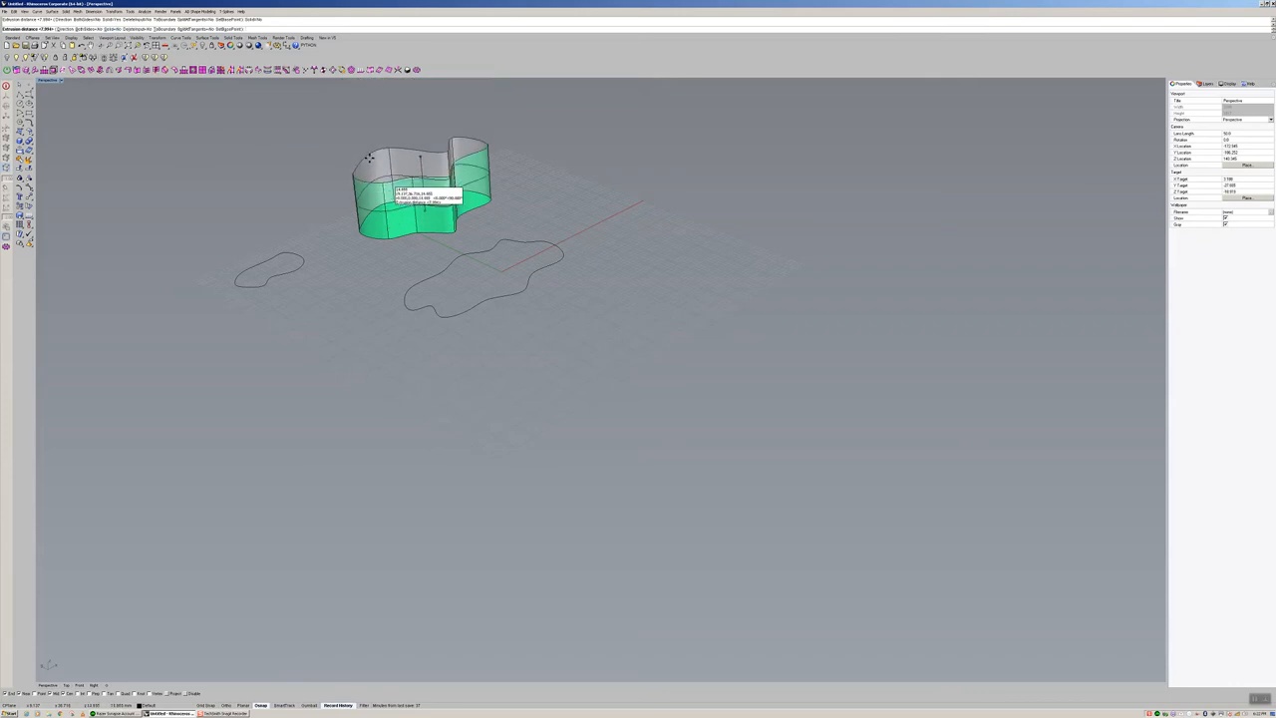
click(376, 155)
right_drag(377, 156, 481, 193)
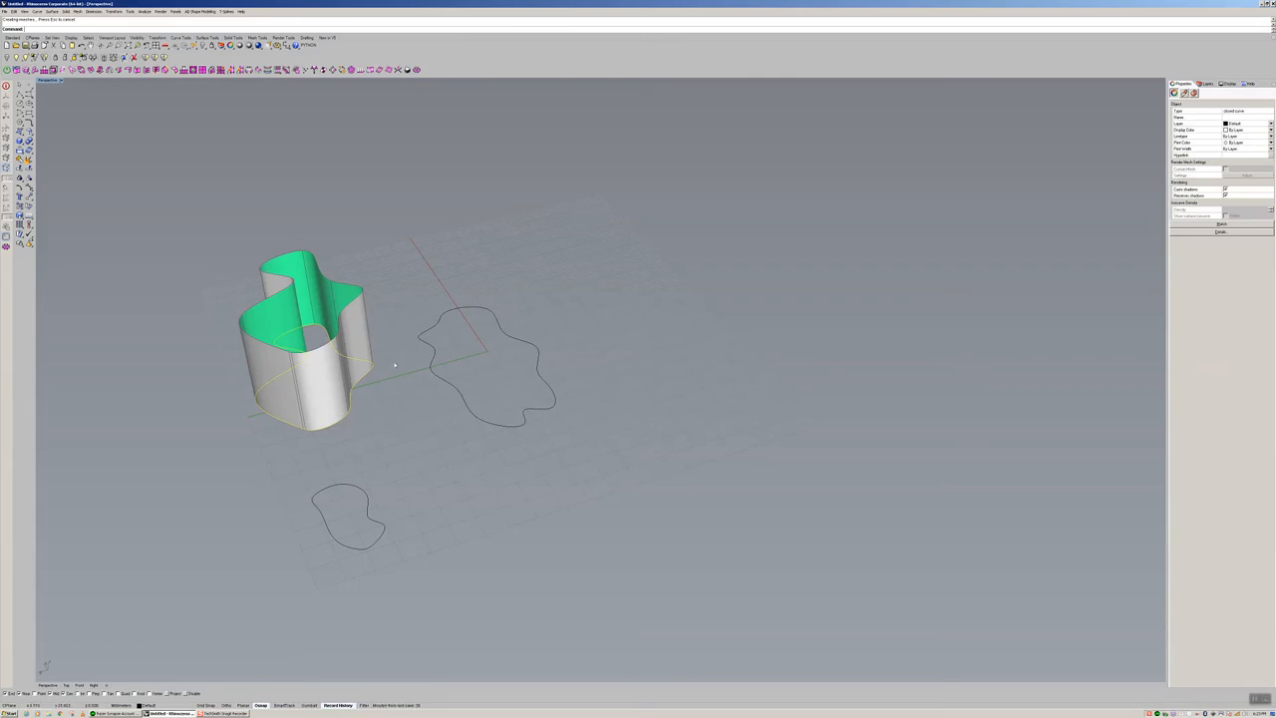
Step: Cap the open ends of the extruded surface to make it a closed solid
click(330, 388)
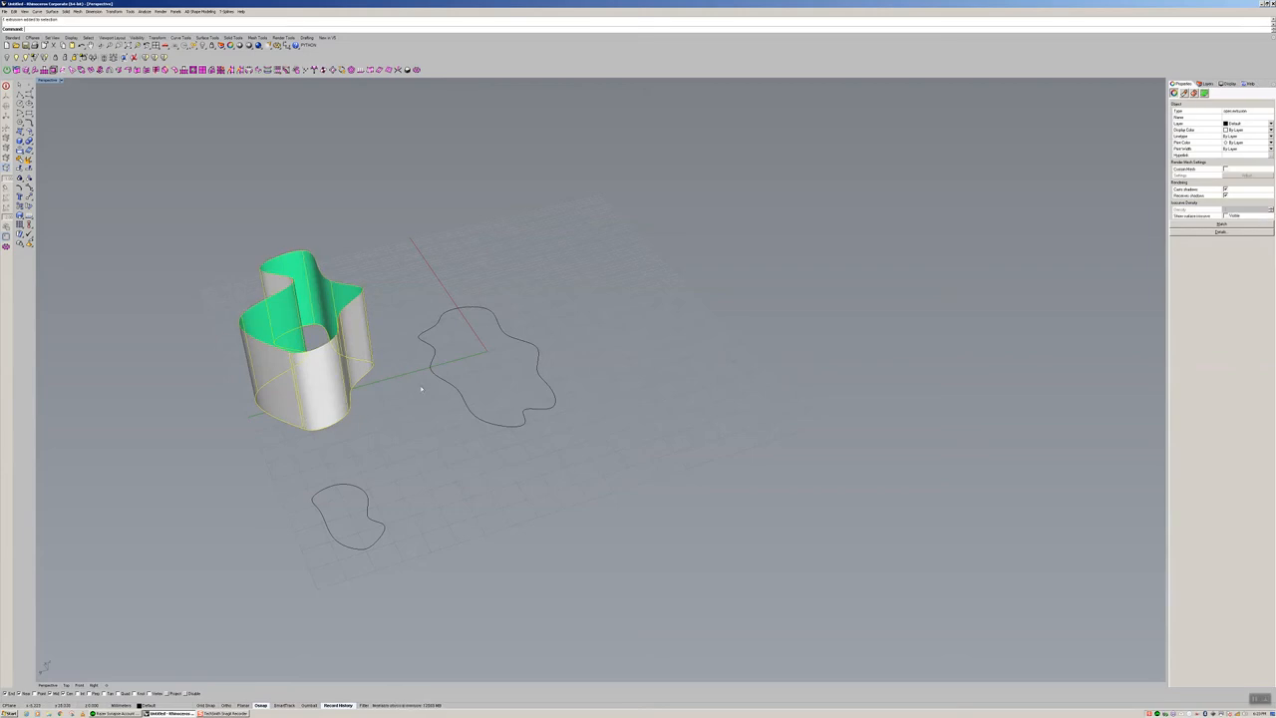
text(cap)
key(Return)
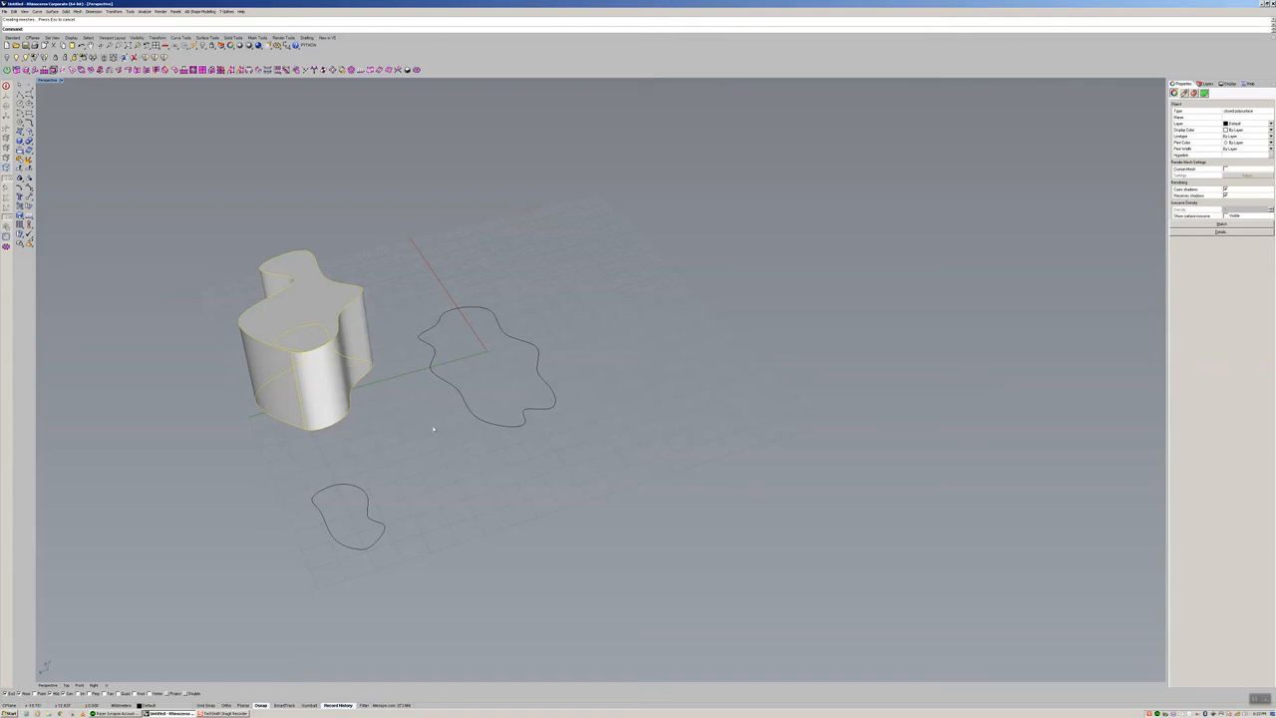
Step: Extrude the small closed curve upward as an open surface with uncapped ends
click(432, 425)
right_drag(433, 425, 352, 406)
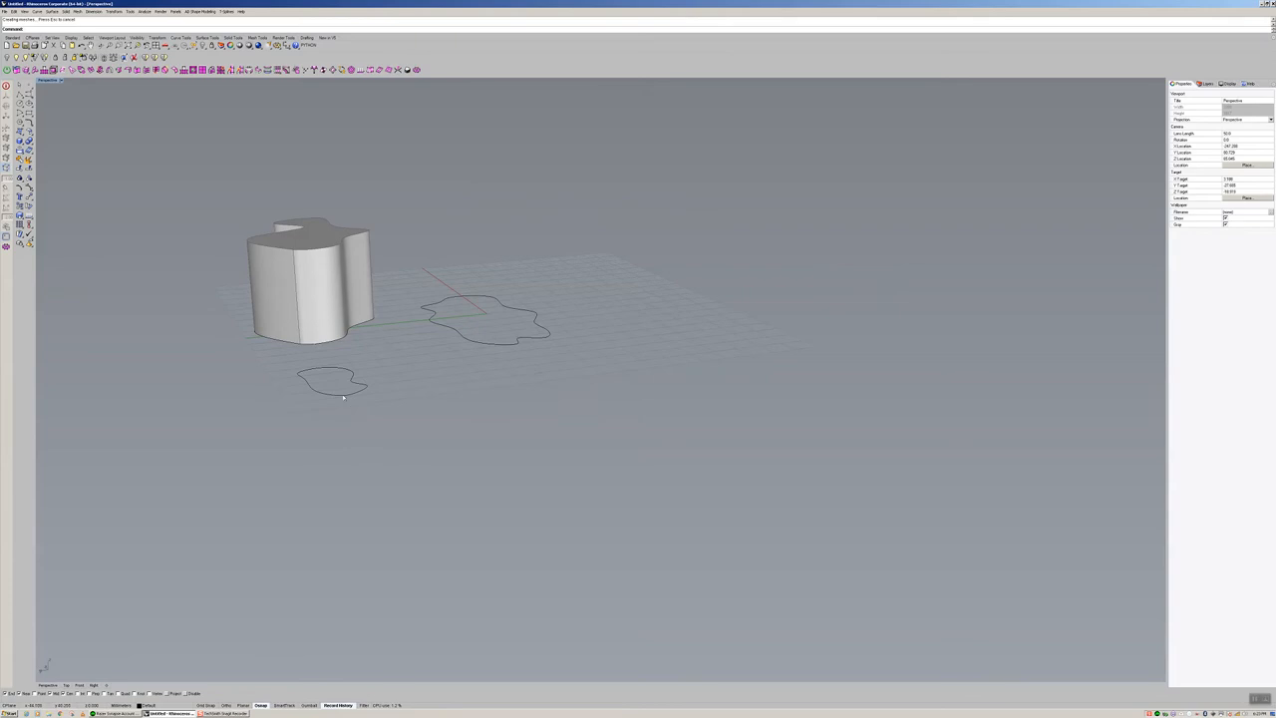
click(343, 394)
right_click(407, 429)
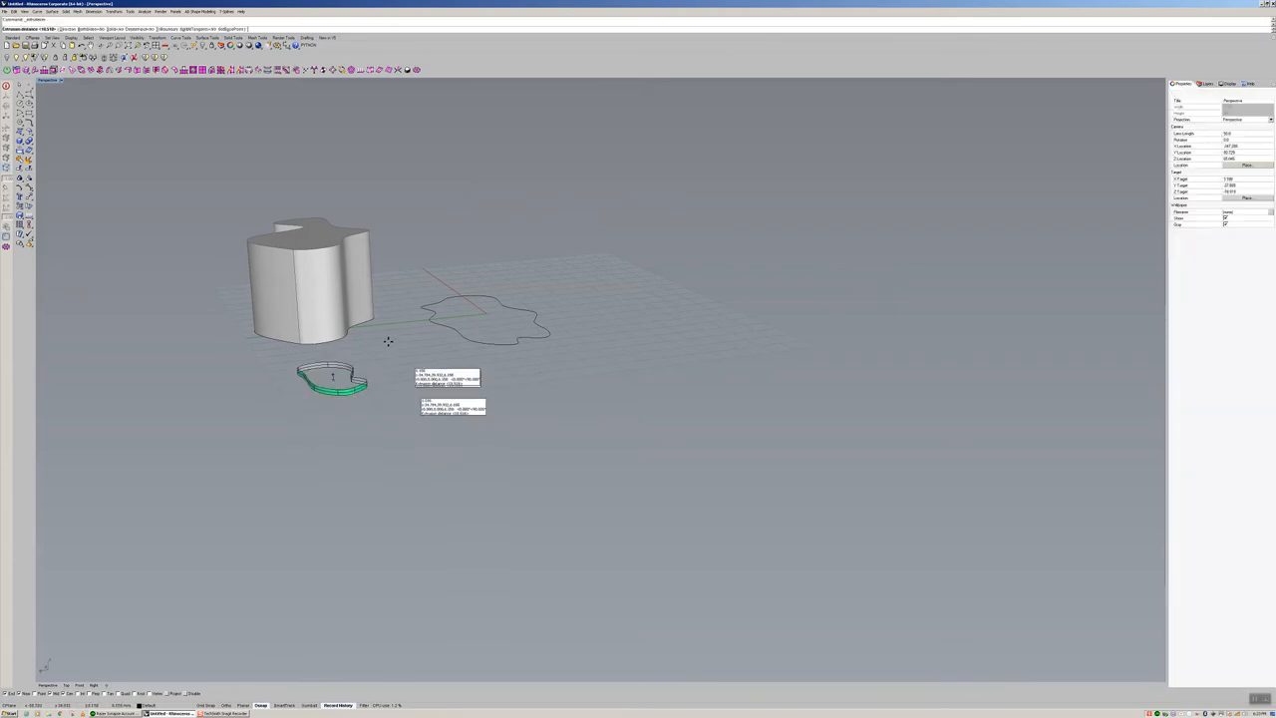
click(380, 301)
Step: Examine the flat wavy outline and the capped solid beside the open extrusion, selecting each in turn to compare object types
mouse_move(447, 367)
right_down()
mouse_move(413, 407)
mouse_move(459, 379)
right_up()
click(493, 384)
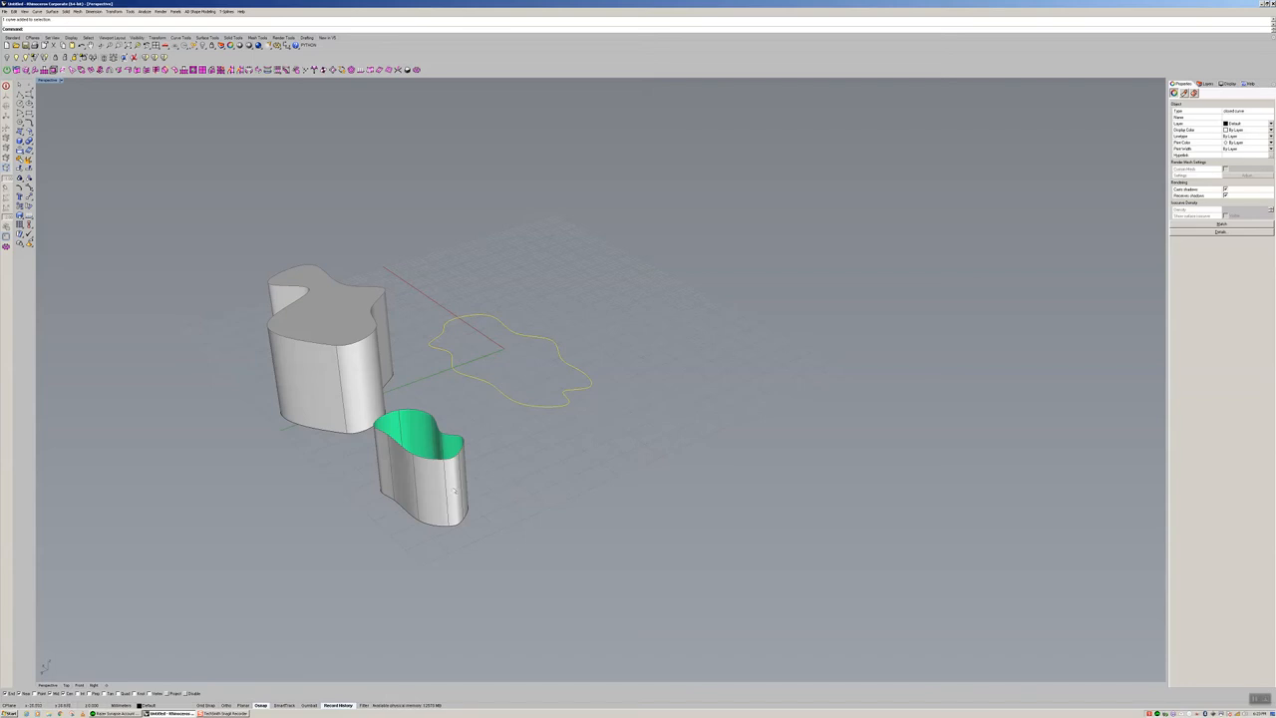
click(335, 387)
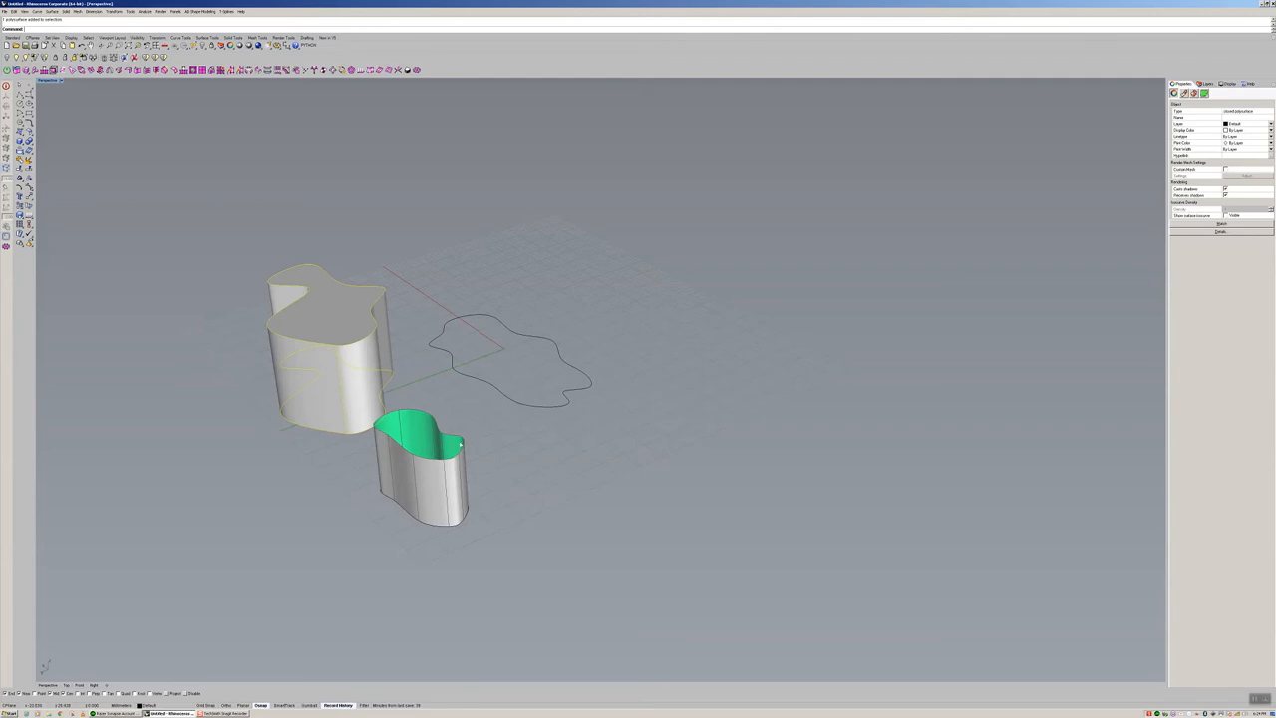
right_drag(447, 389, 529, 388)
scroll(420, 388, down, 6)
scroll(518, 325, up, 5)
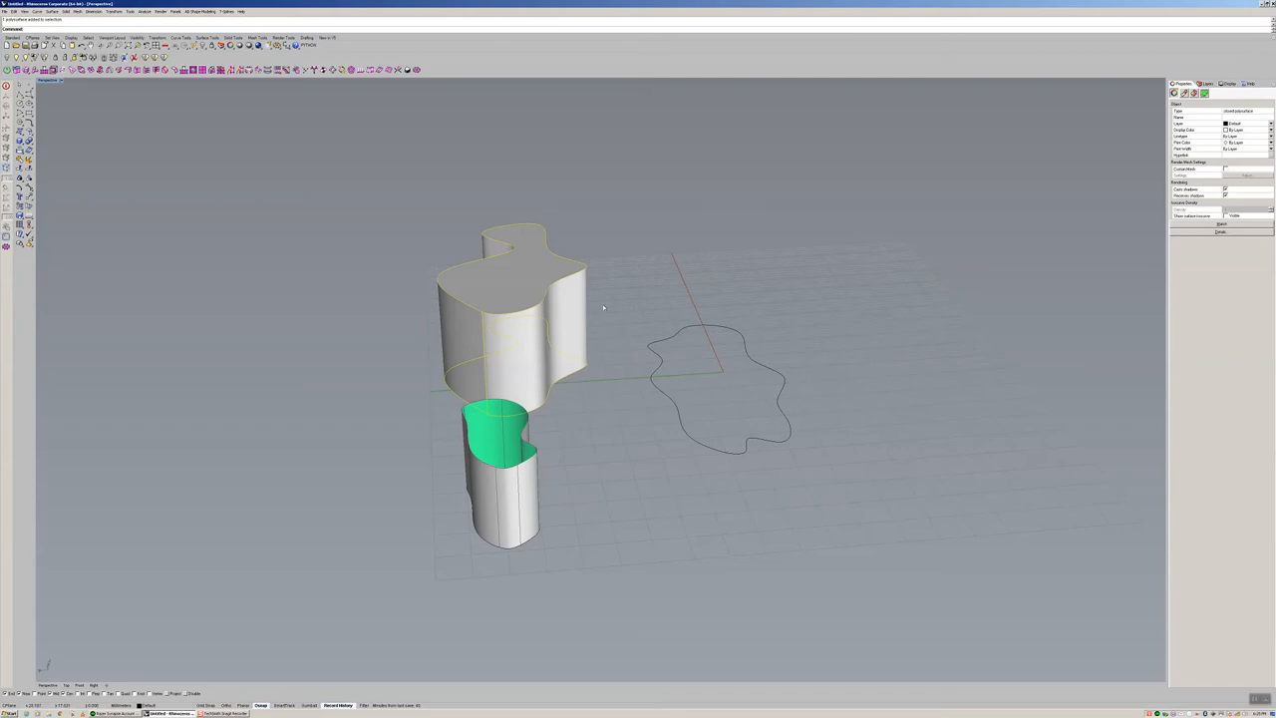
Step: Delete all curves and extrusions from the scene and return to the four-viewport layout
click(717, 307)
drag(743, 284, 423, 520)
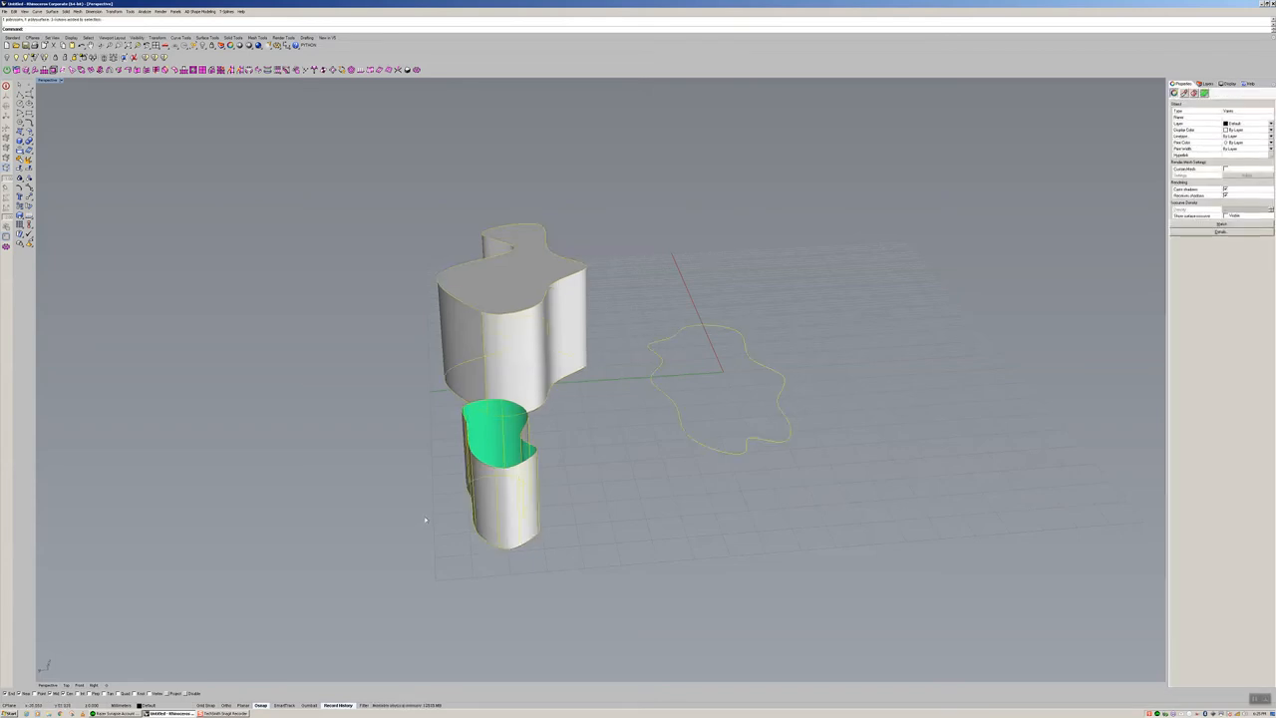
key(Delete)
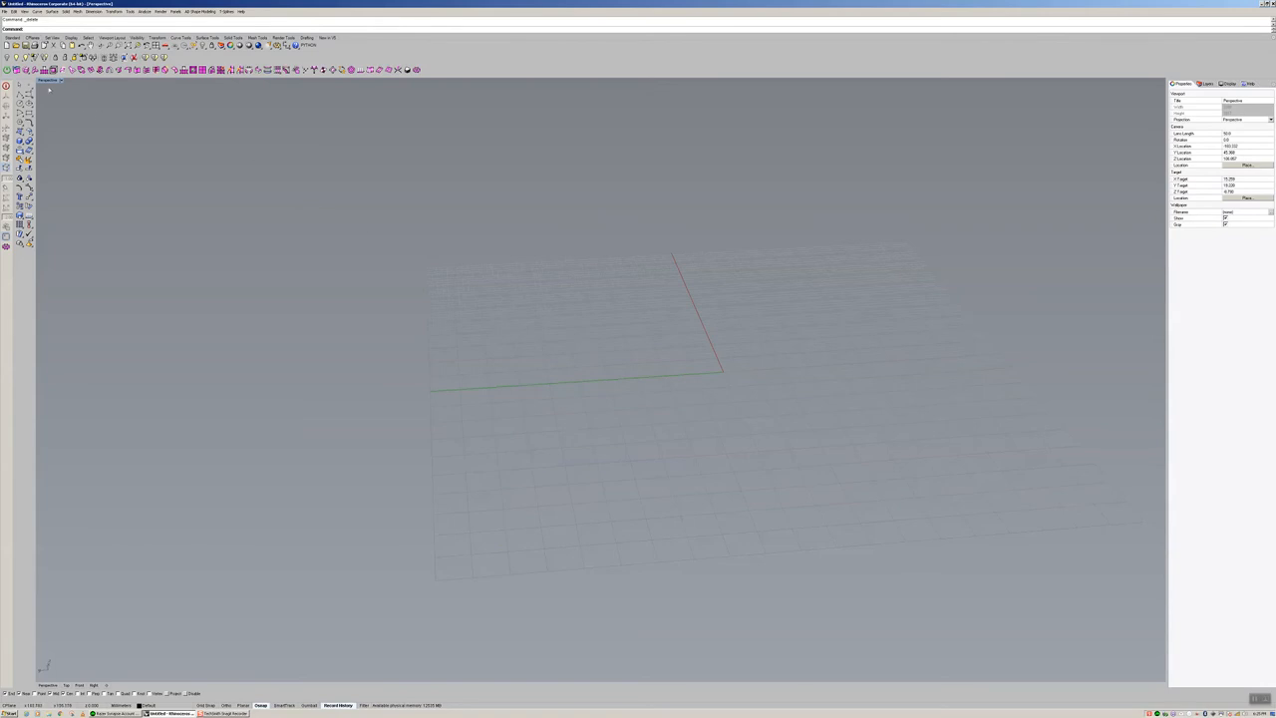
double_click(47, 80)
click(132, 164)
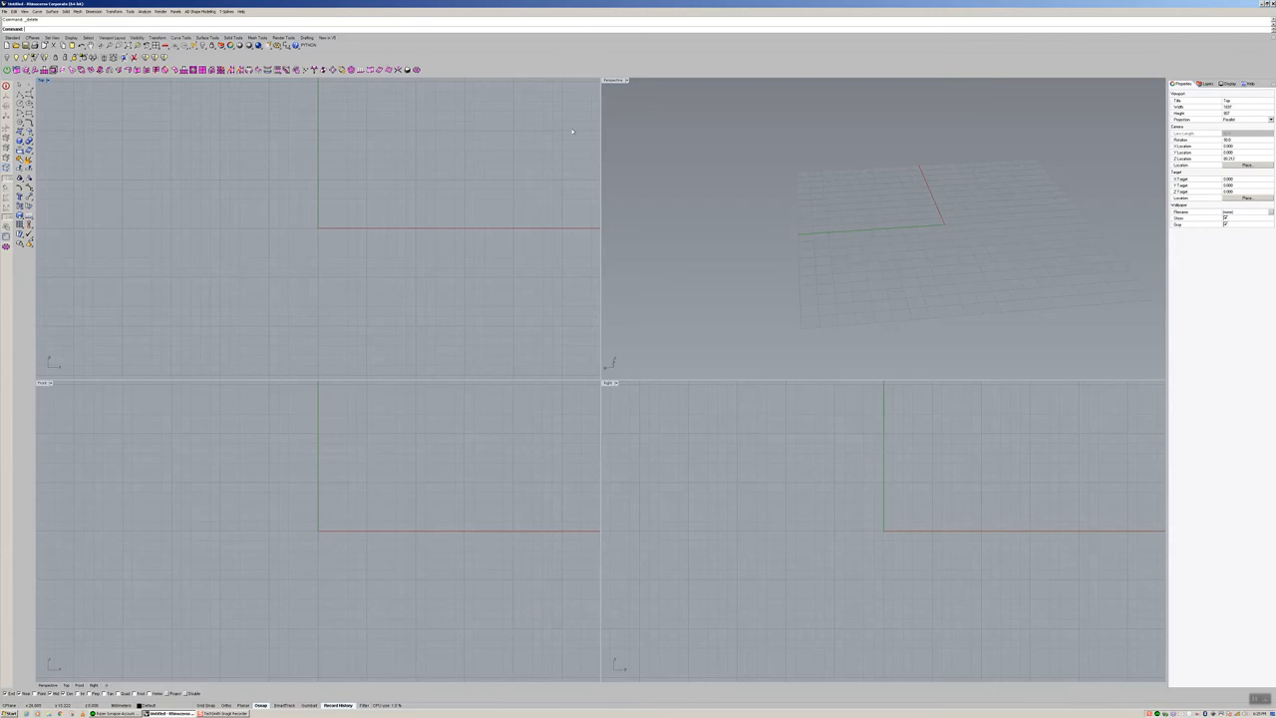
right_drag(746, 129, 822, 206)
scroll(823, 206, down, 1)
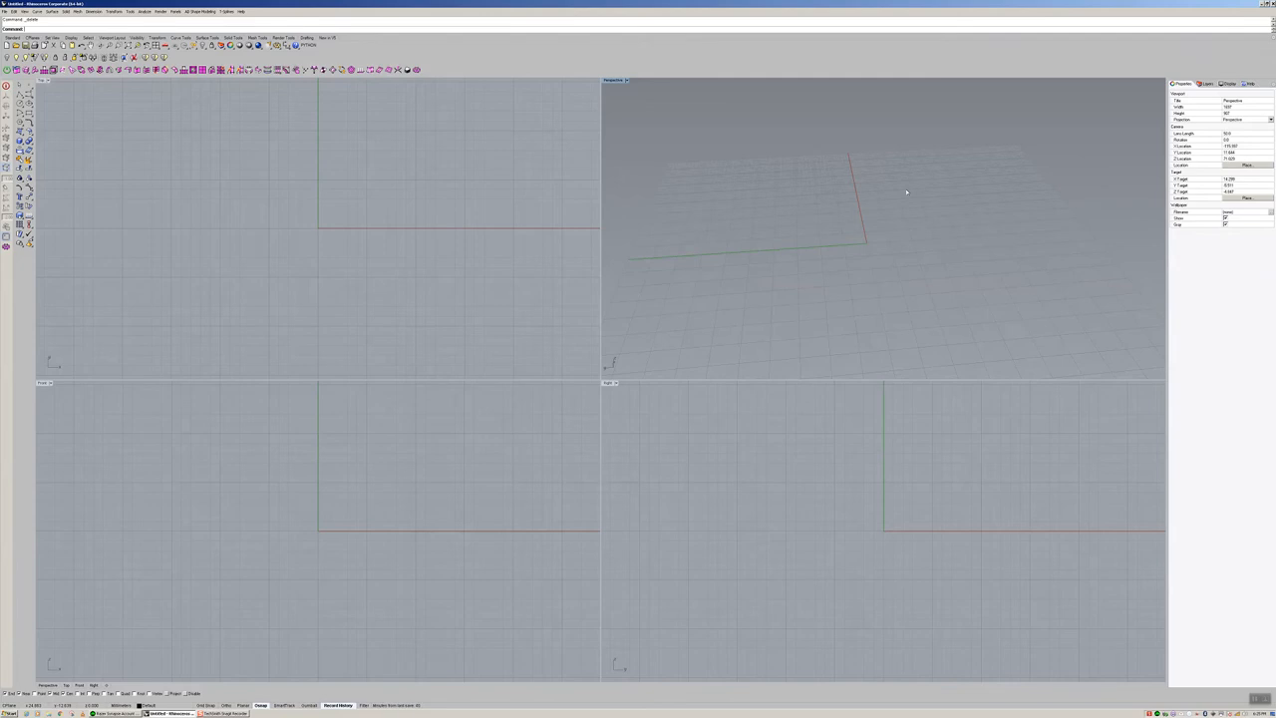
mouse_move(905, 188)
right_down()
mouse_move(917, 216)
mouse_move(905, 189)
right_up()
Step: Insert a picture frame using the image of assorted brand logos, placed square to the axes in the Top view
click(19, 130)
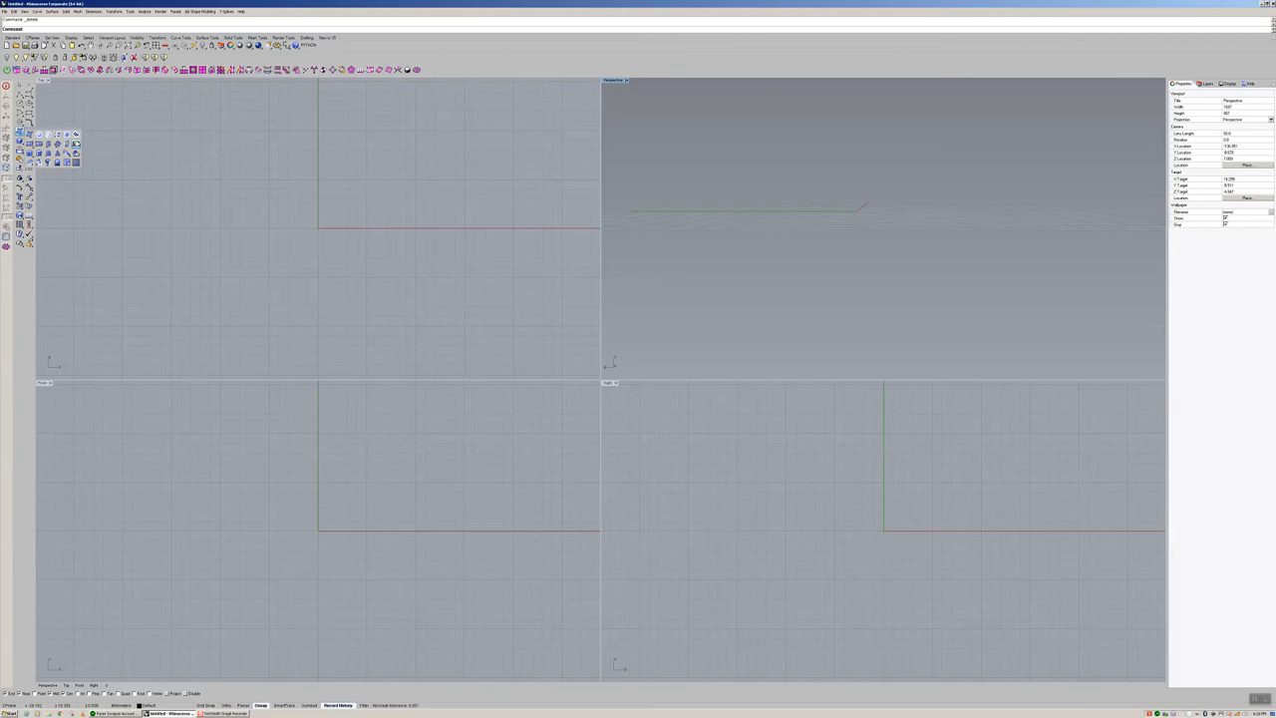
click(90, 111)
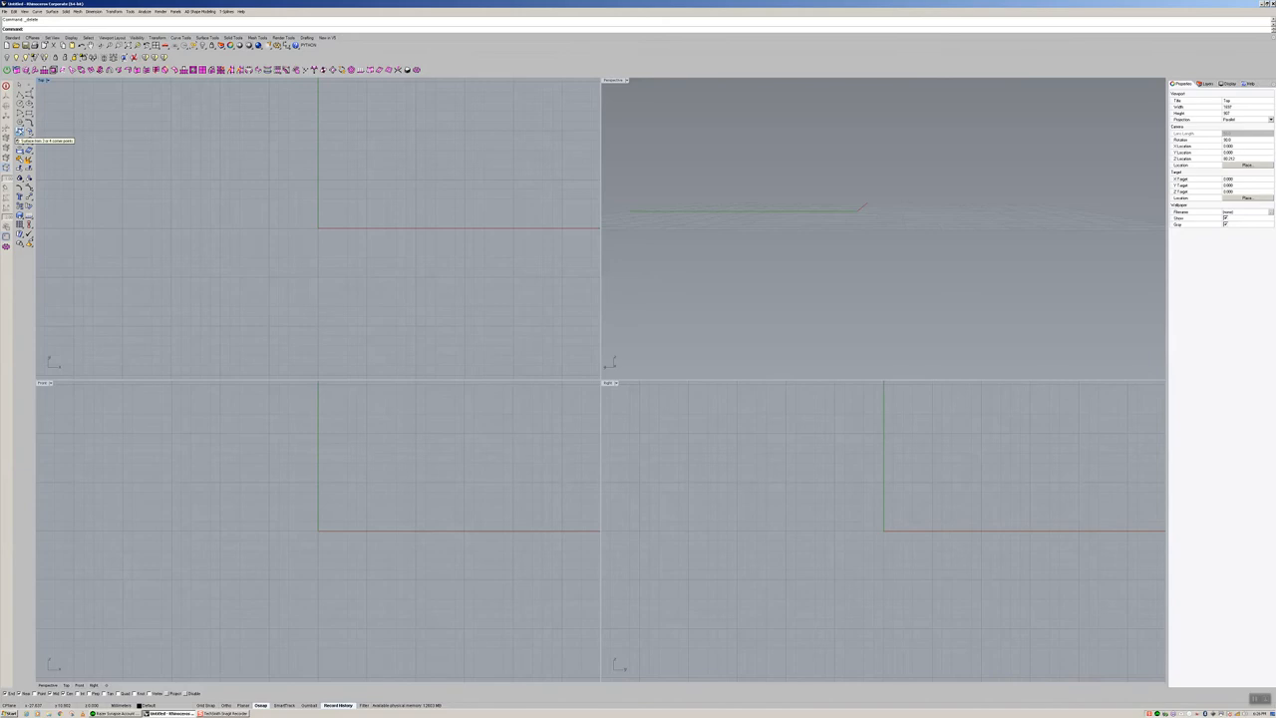
click(18, 132)
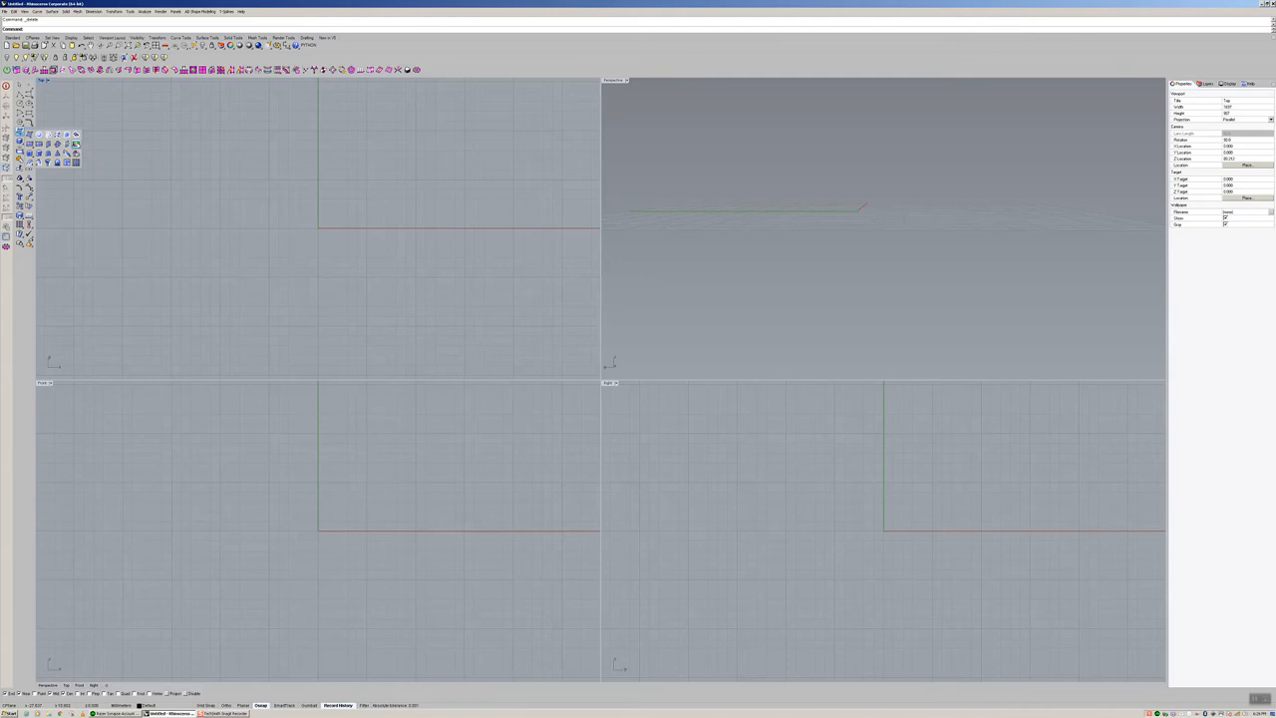
click(76, 144)
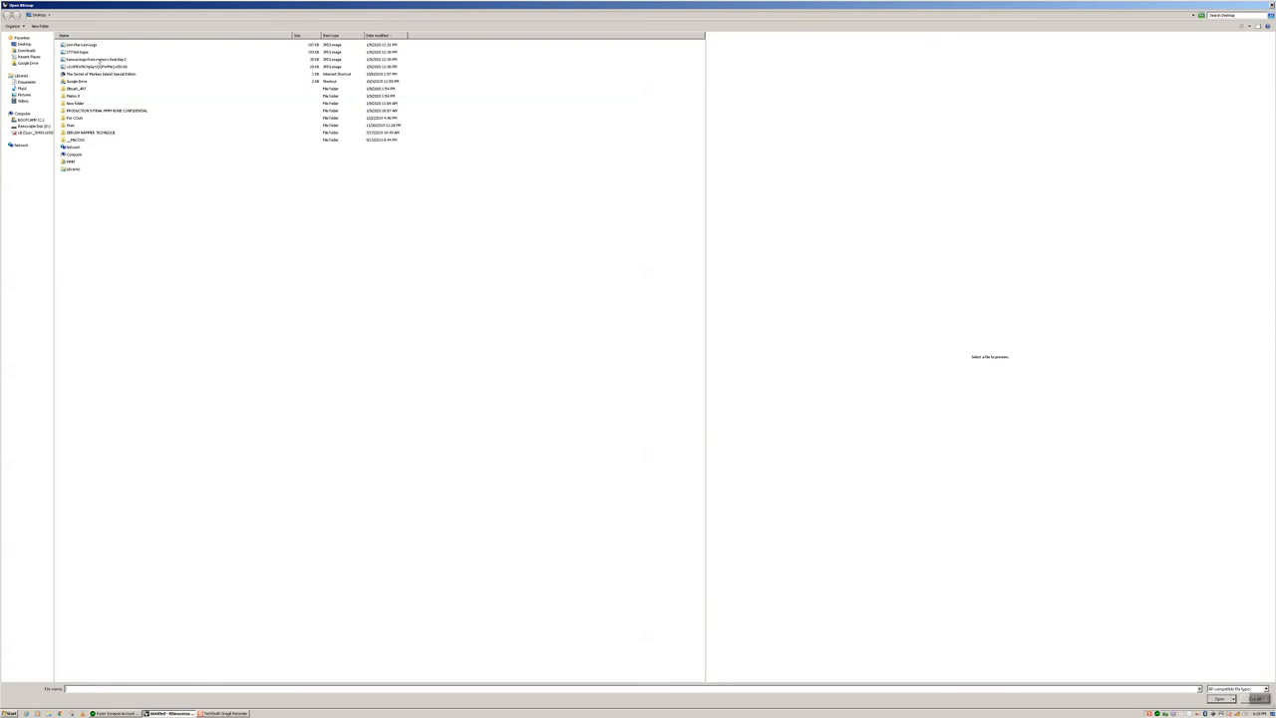
click(90, 60)
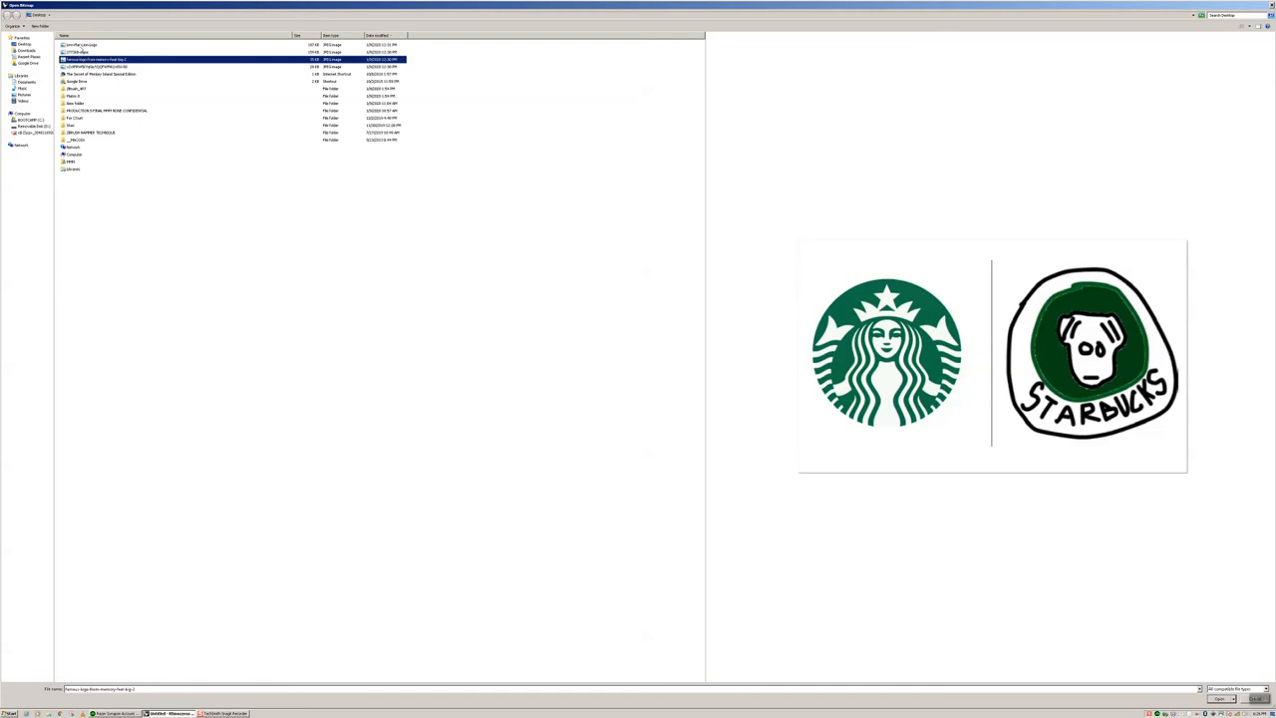
click(82, 52)
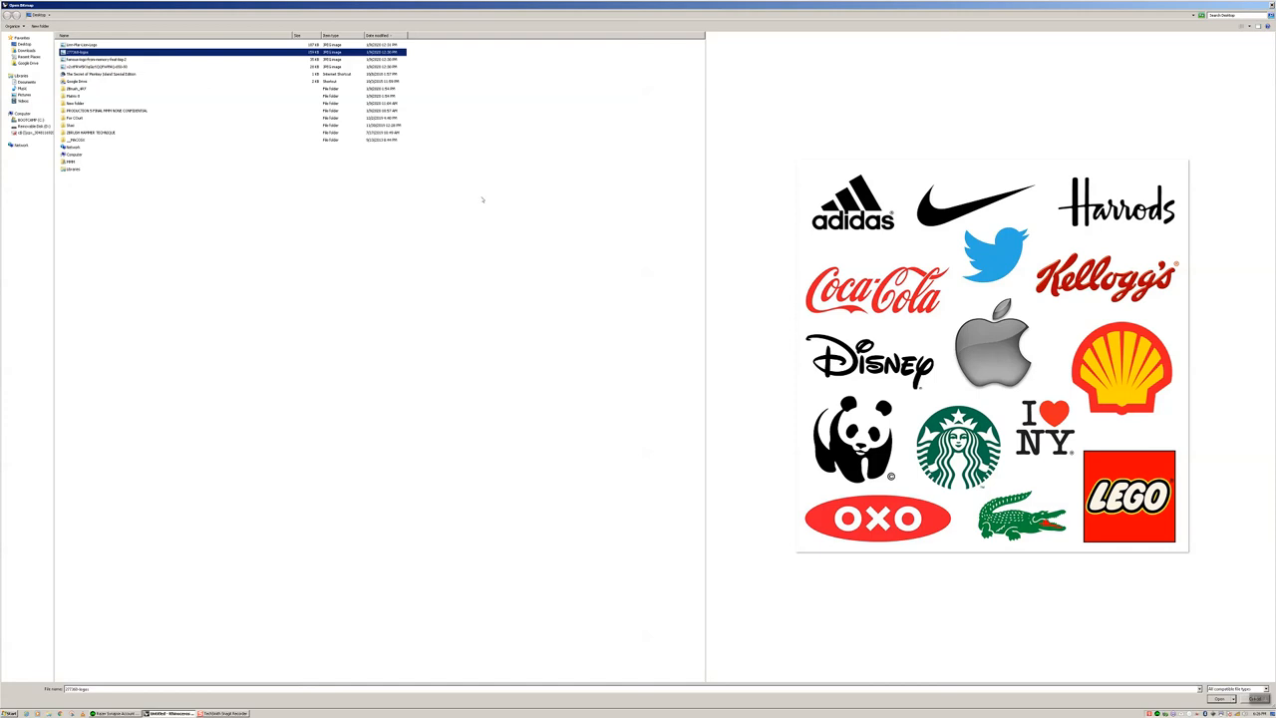
double_click(82, 53)
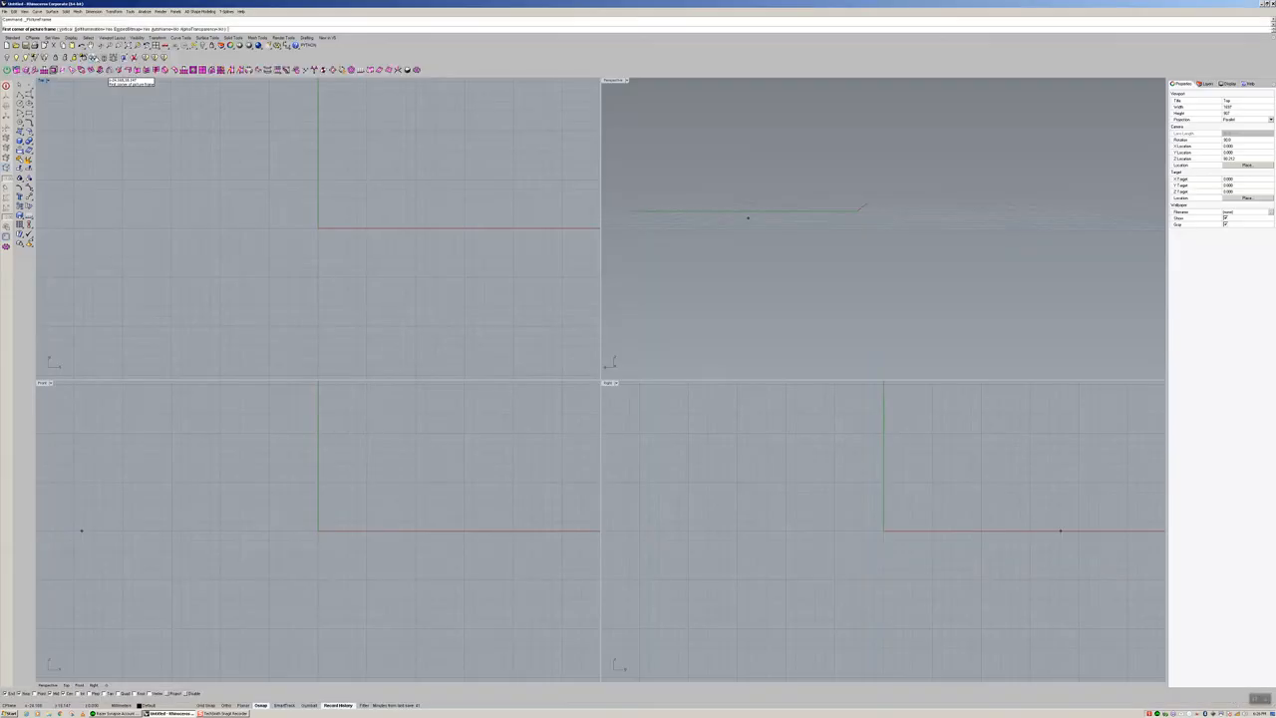
click(94, 166)
scroll(178, 194, down, 8)
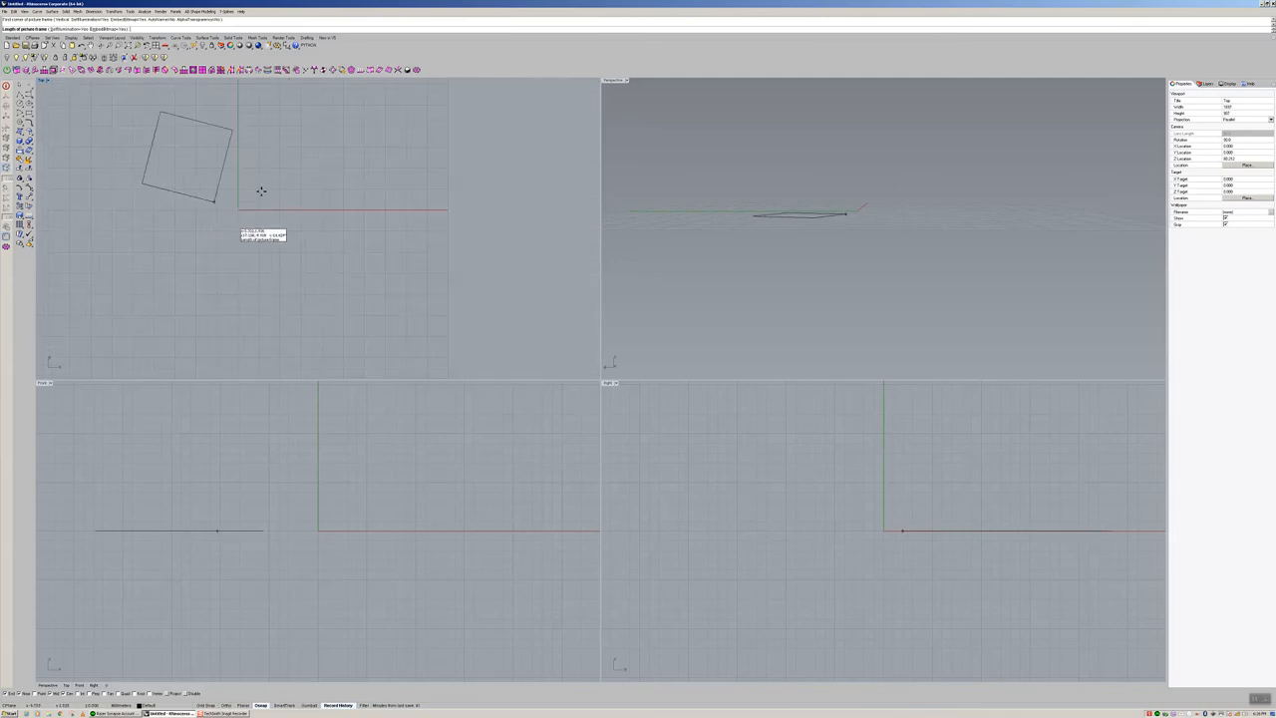
shift+click(453, 198)
Step: Move the logo picture frame in the Top view so that it covers the origin
scroll(281, 140, down, 8)
right_drag(281, 140, 283, 205)
scroll(283, 205, up, 6)
click(281, 209)
drag(303, 162, 270, 246)
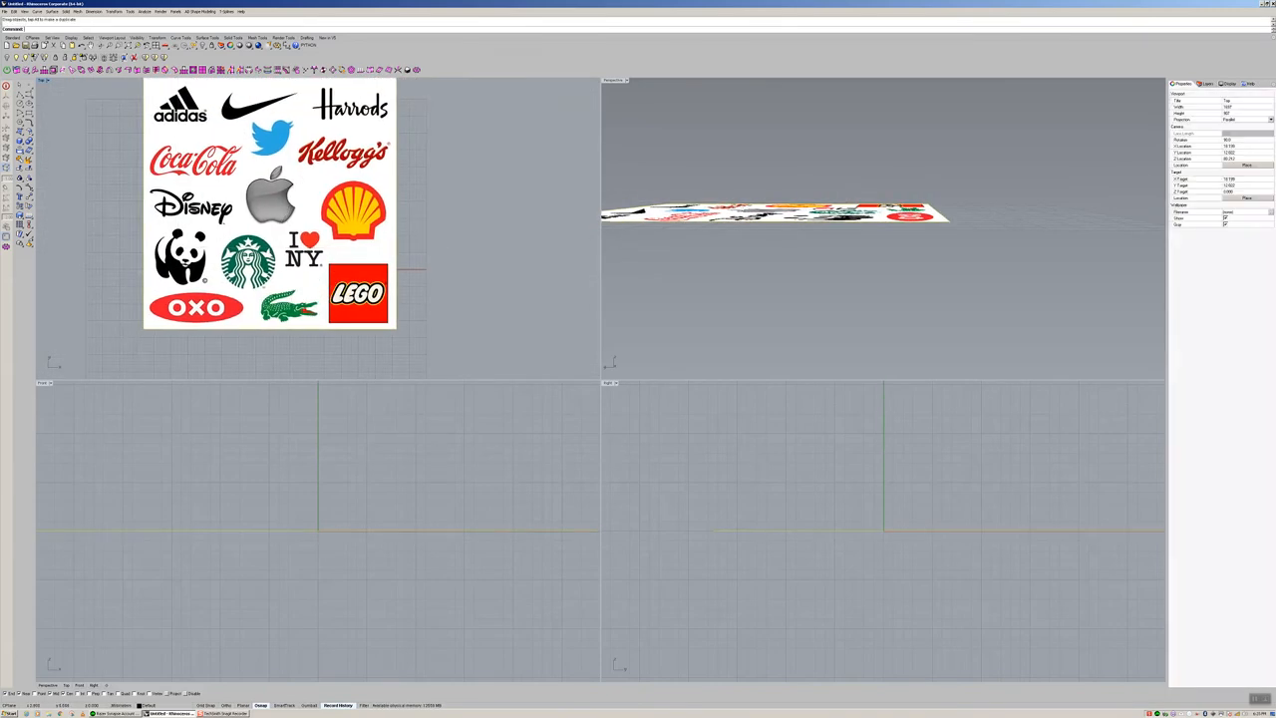
scroll(270, 246, down, 4)
right_drag(270, 246, 303, 223)
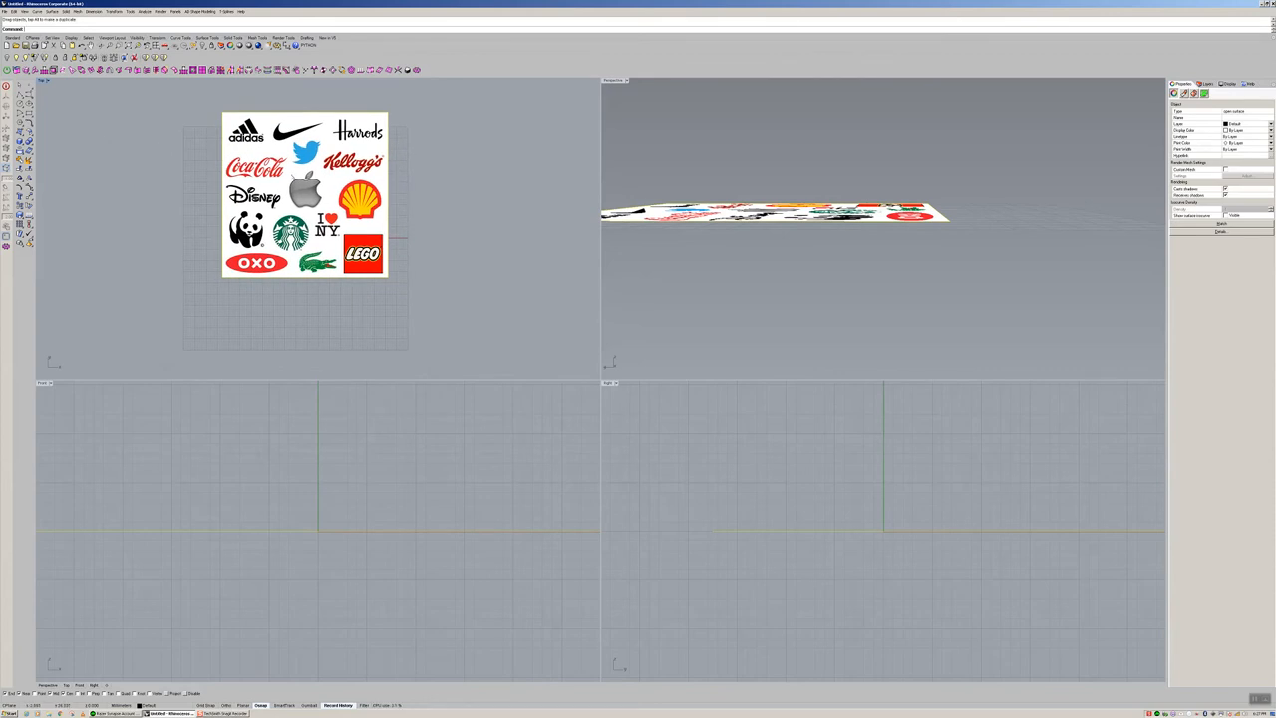
Step: Draw a corner-to-corner rectangle around the panda logo on the picture in the Top view
click(29, 103)
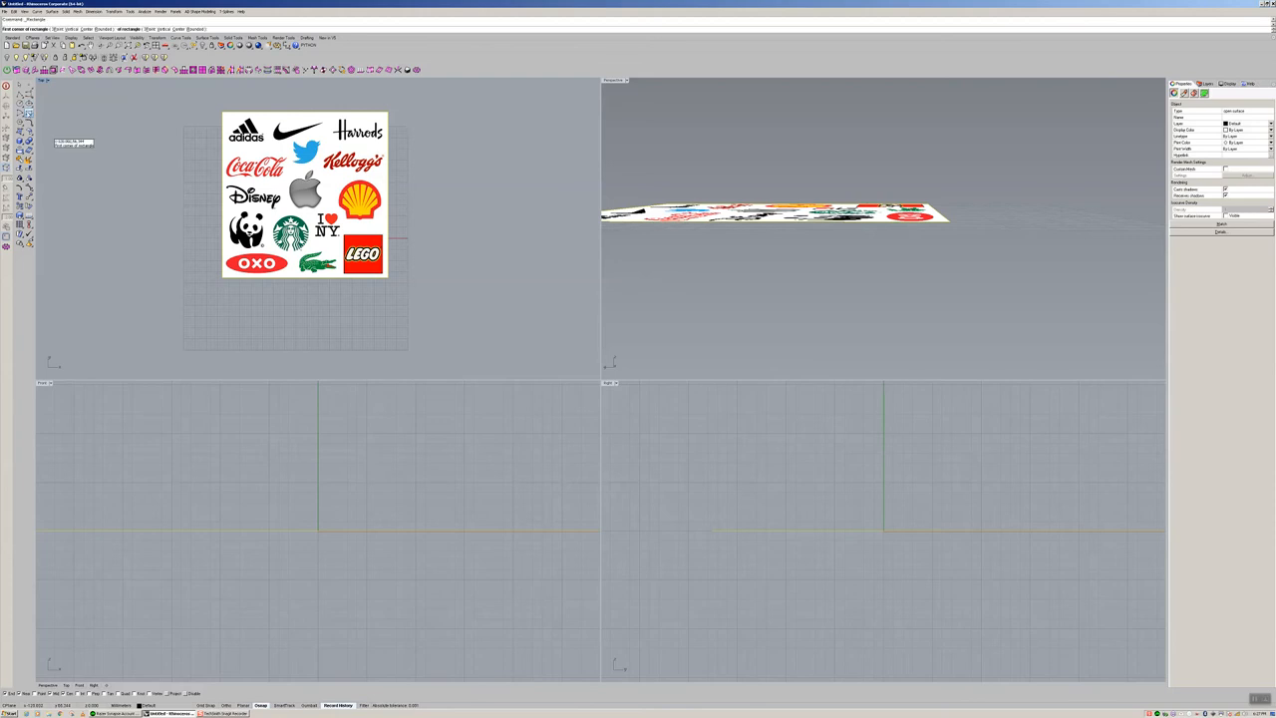
click(215, 207)
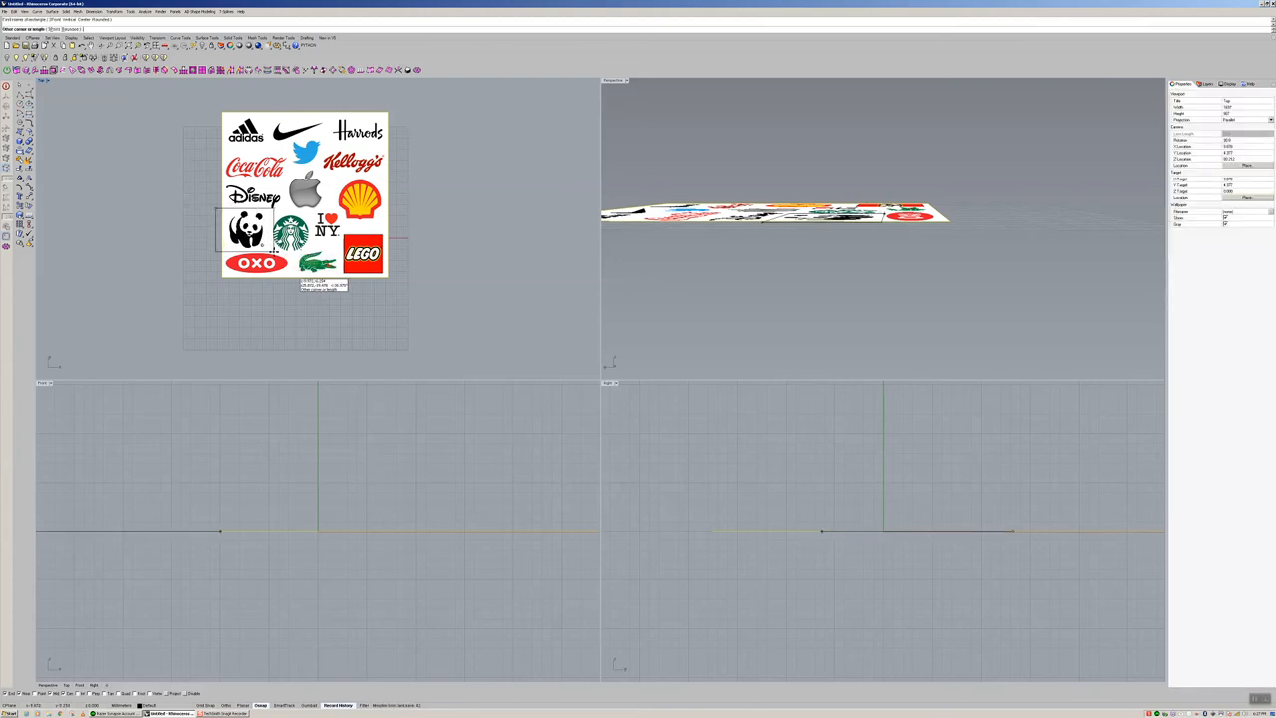
click(271, 252)
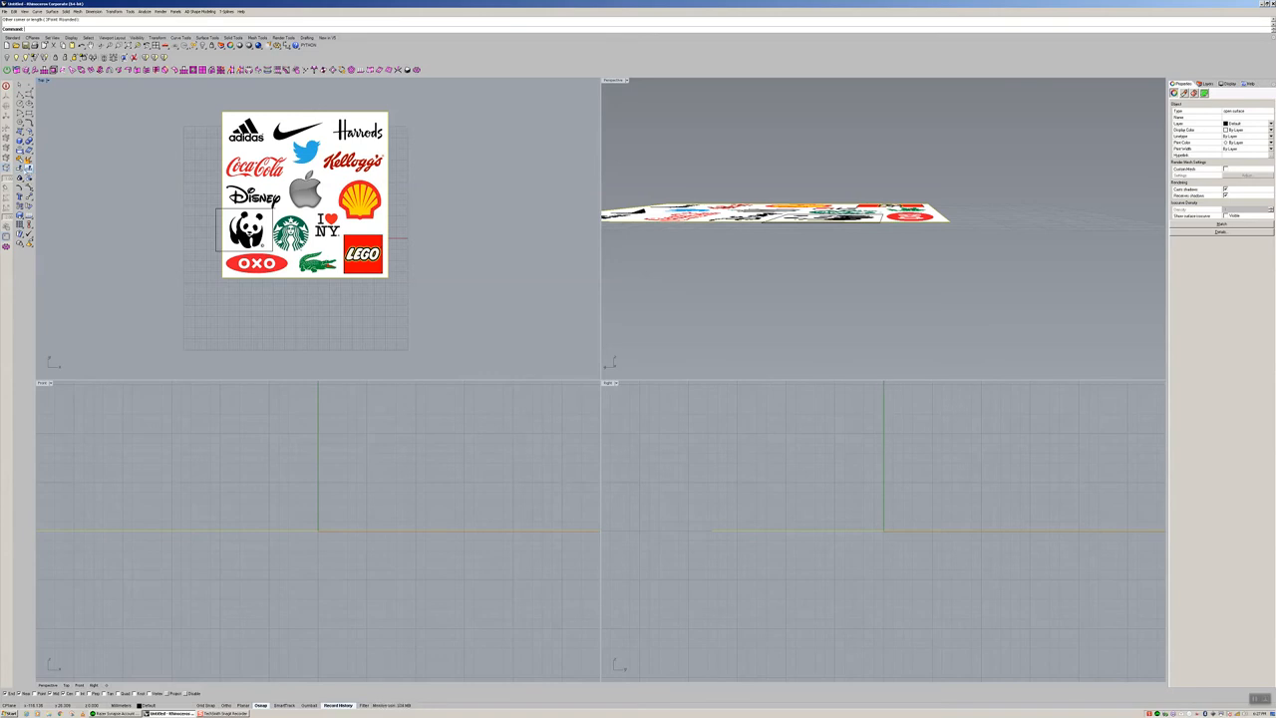
Step: Crop the picture to the panda by splitting it with the rectangle, deleting the outer piece and the rectangle
click(28, 171)
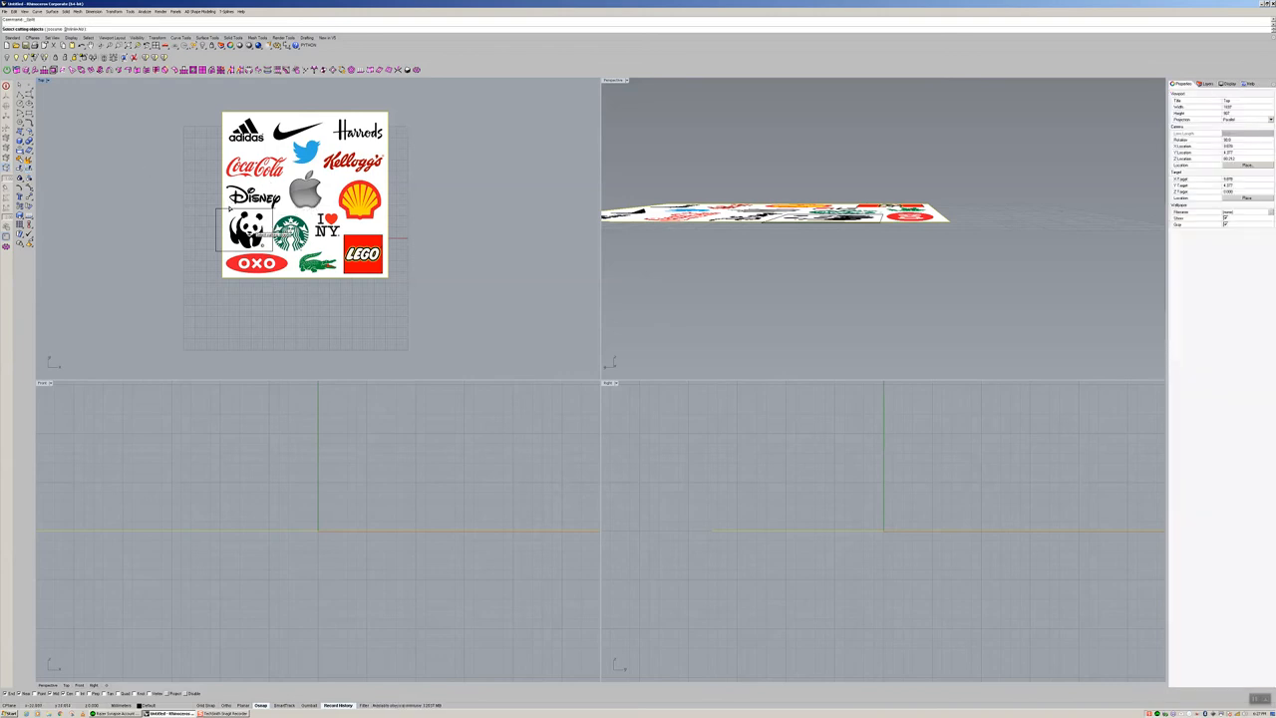
click(231, 208)
key(Return)
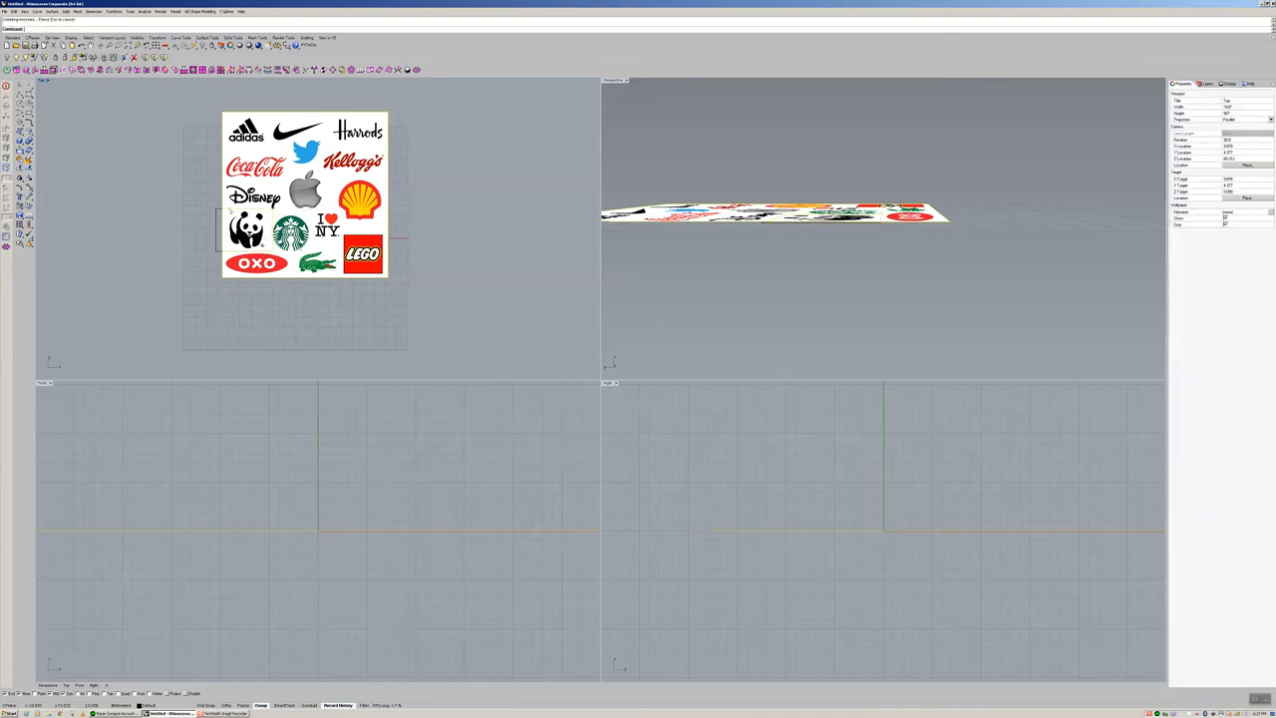
click(230, 190)
key(Delete)
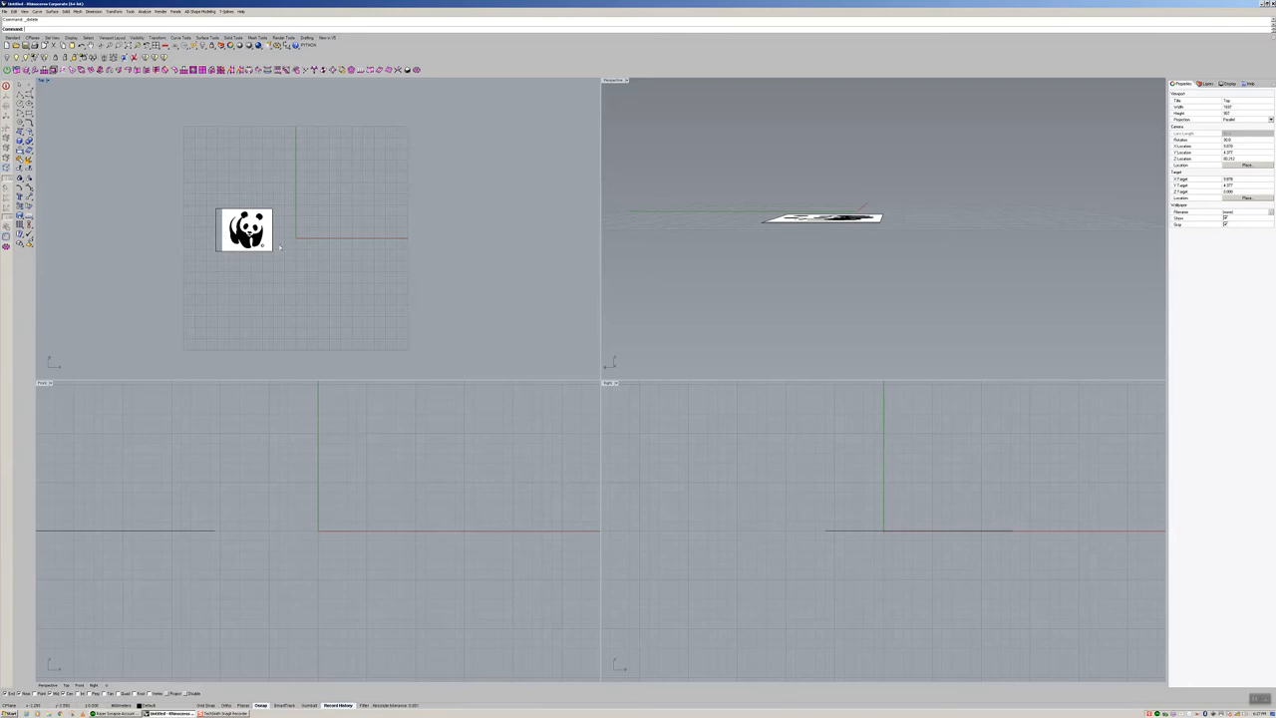
click(216, 235)
key(Delete)
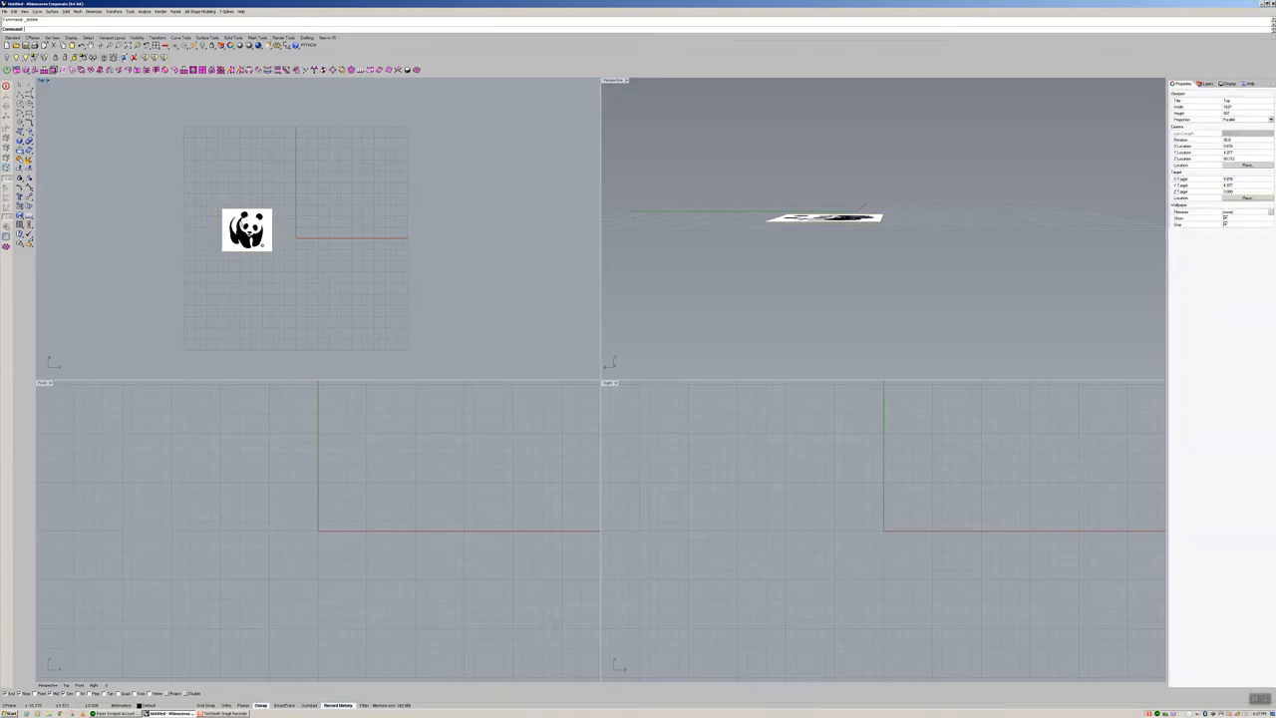
Step: Maximize the Top viewport and move the panda picture along X so that it straddles the Y axis
double_click(43, 81)
double_click(43, 80)
double_click(43, 81)
scroll(467, 351, up, 10)
right_drag(544, 379, 517, 291)
drag(469, 347, 754, 357)
scroll(726, 367, down, 6)
right_drag(735, 367, 596, 355)
scroll(596, 355, up, 10)
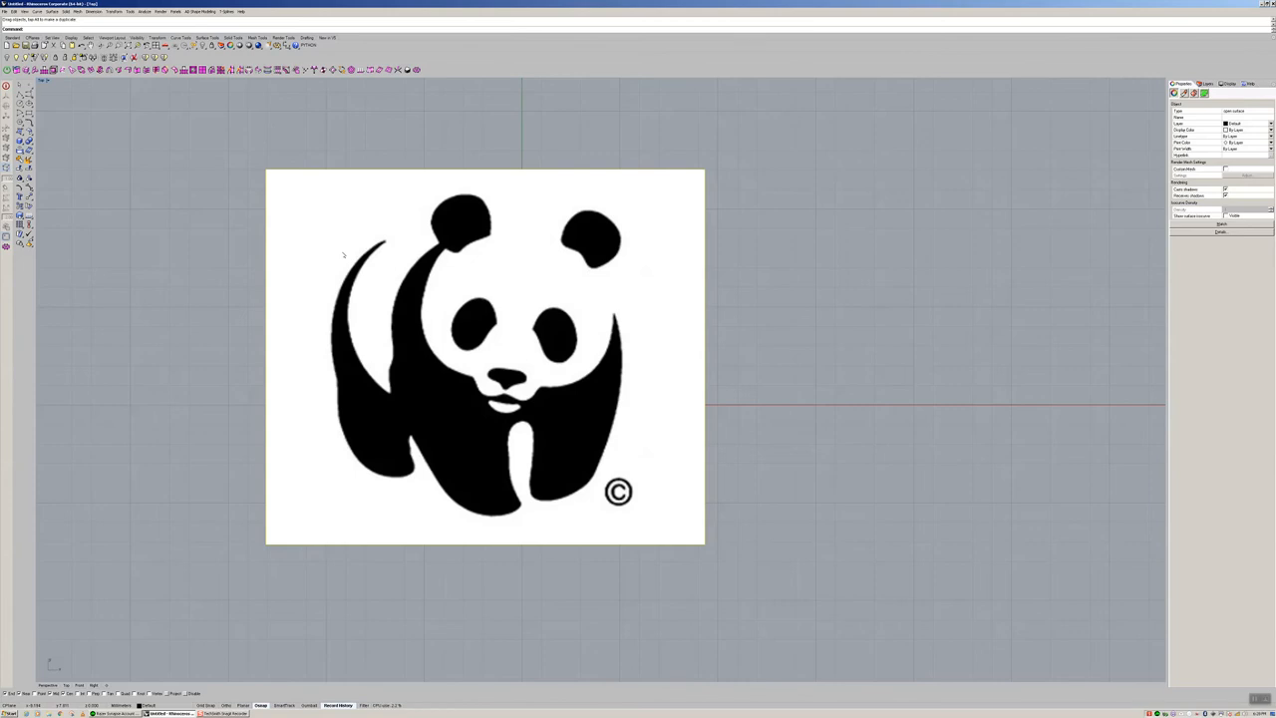
Step: Lock the panda picture in place and select the cyan sublayer
key(ctrl+l)
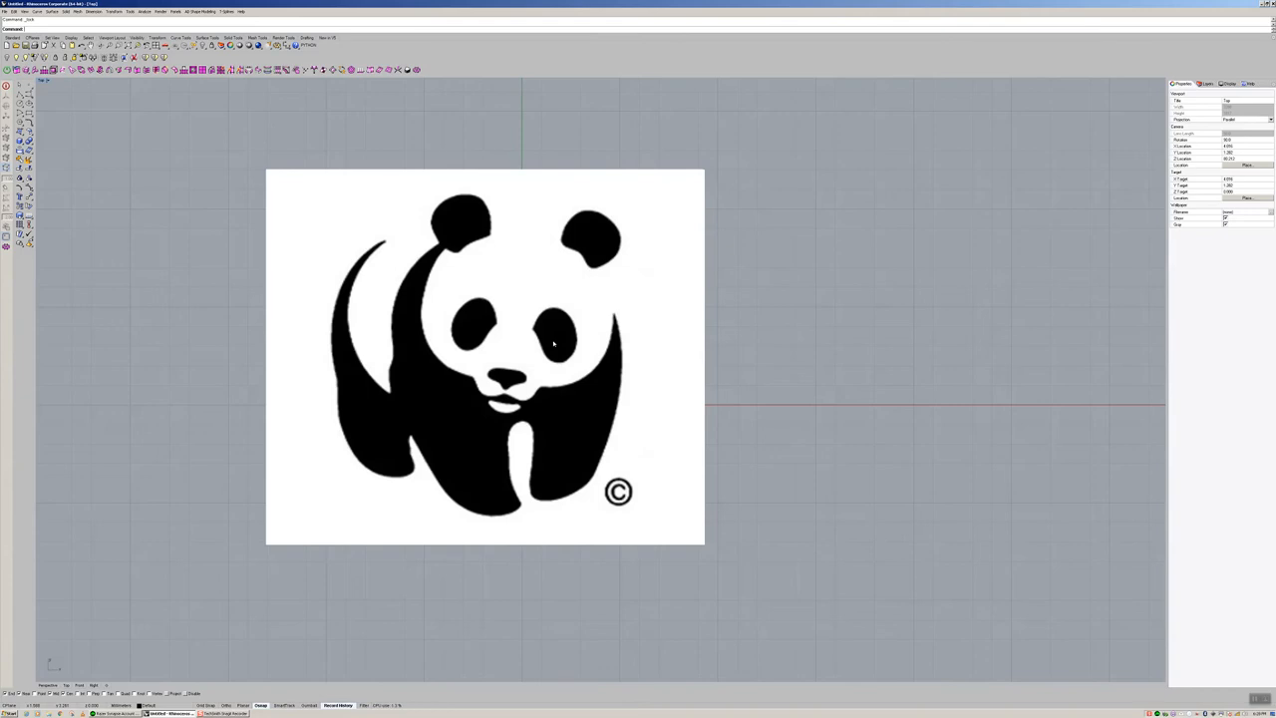
click(1207, 86)
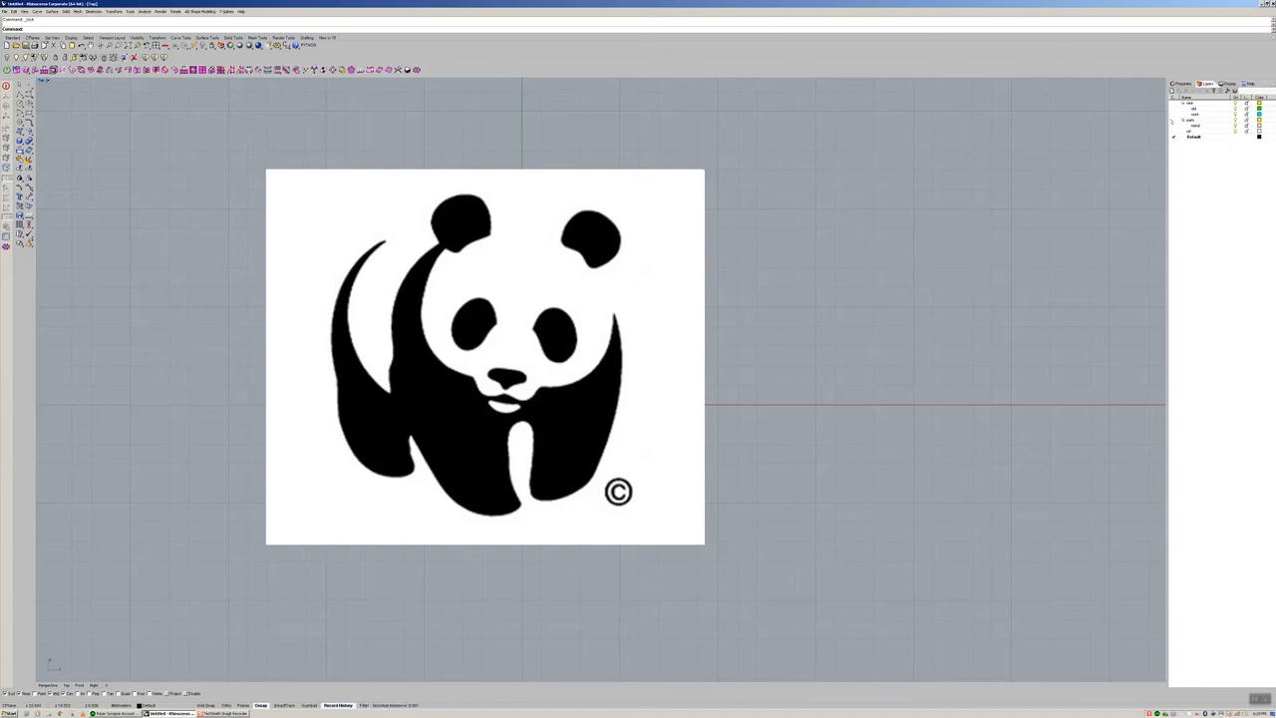
click(1202, 115)
click(29, 93)
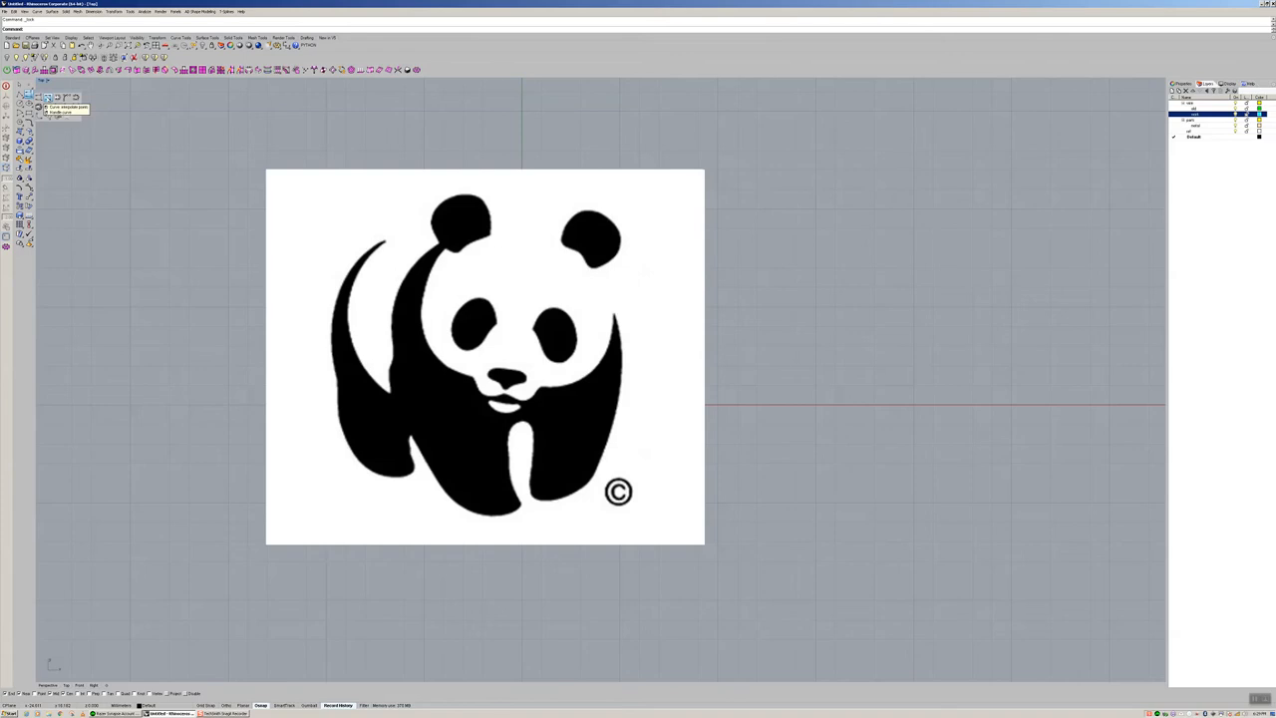
click(47, 96)
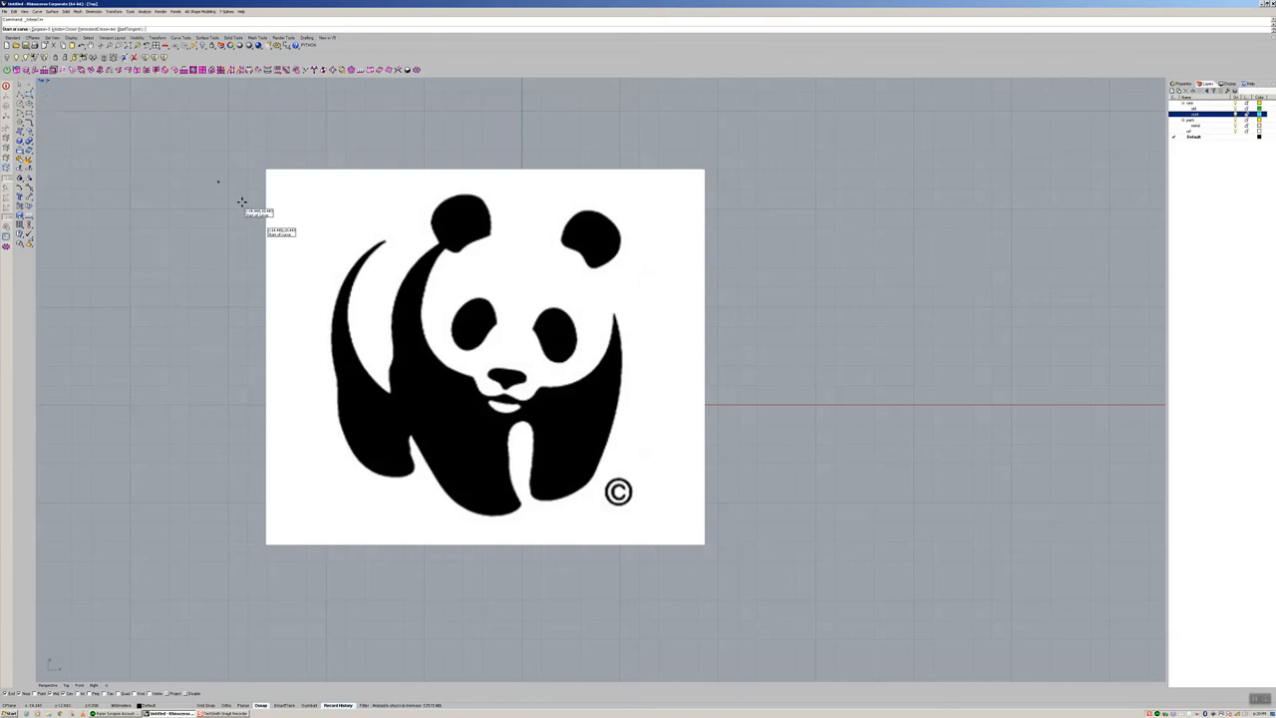
scroll(393, 259, up, 8)
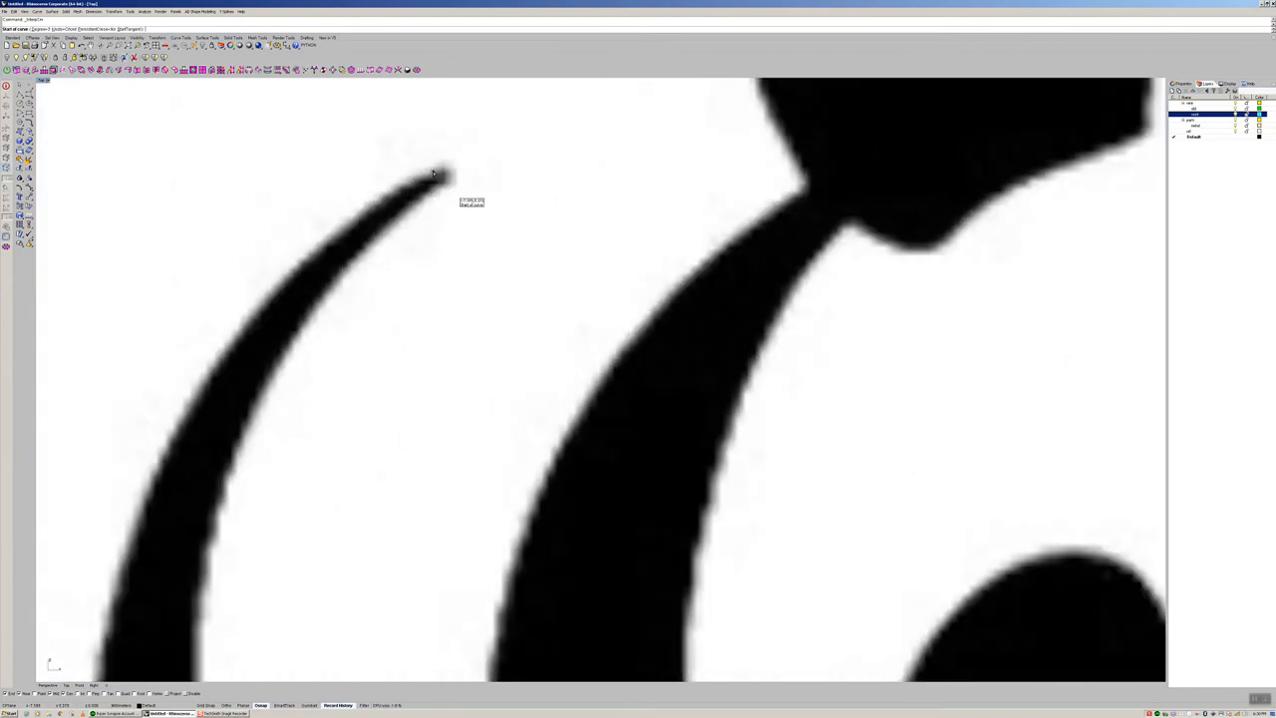
click(434, 175)
click(366, 204)
key(Escape)
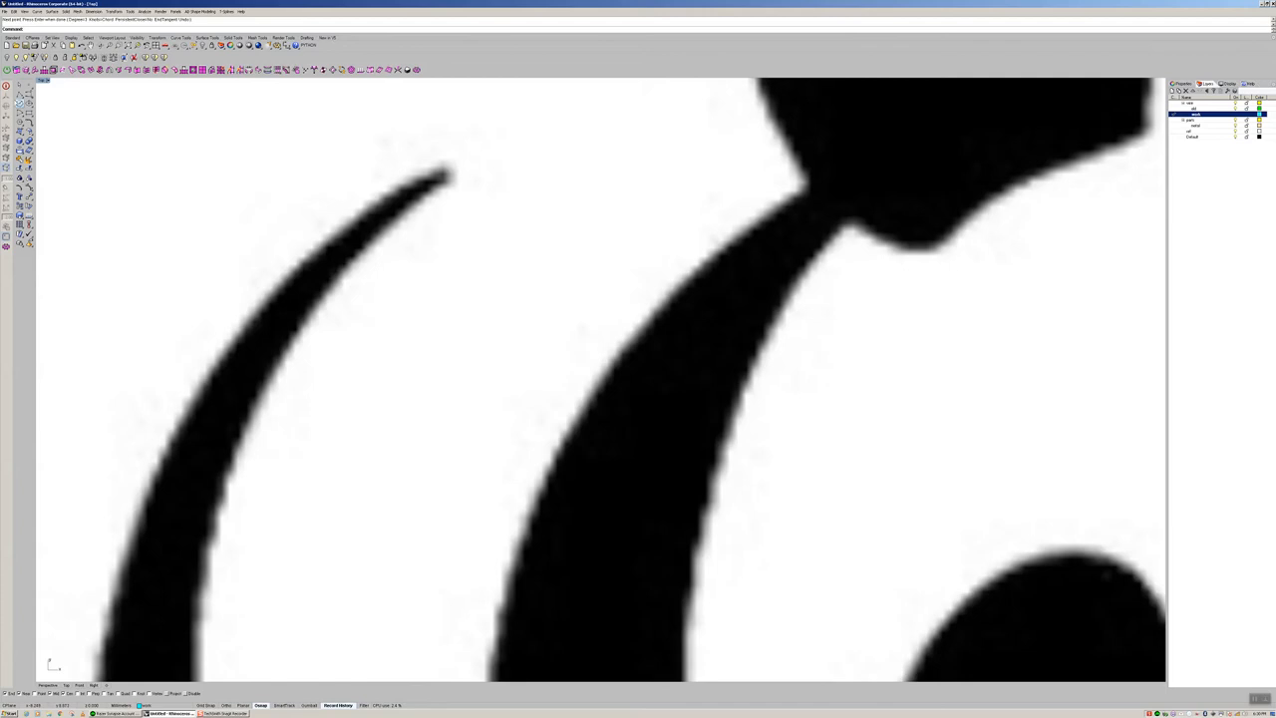
Step: Start an interpolated curve at the upper tip of the panda's back and trace the upper part of its outer edge
click(28, 92)
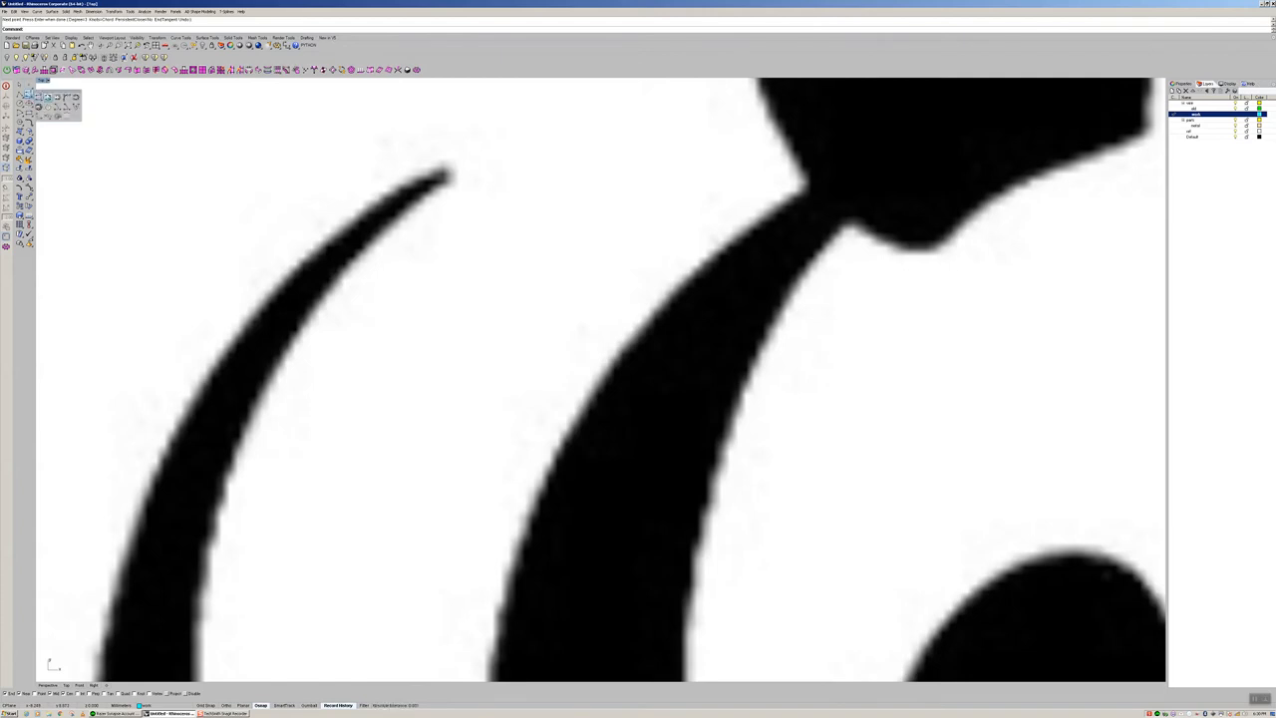
click(47, 97)
click(445, 165)
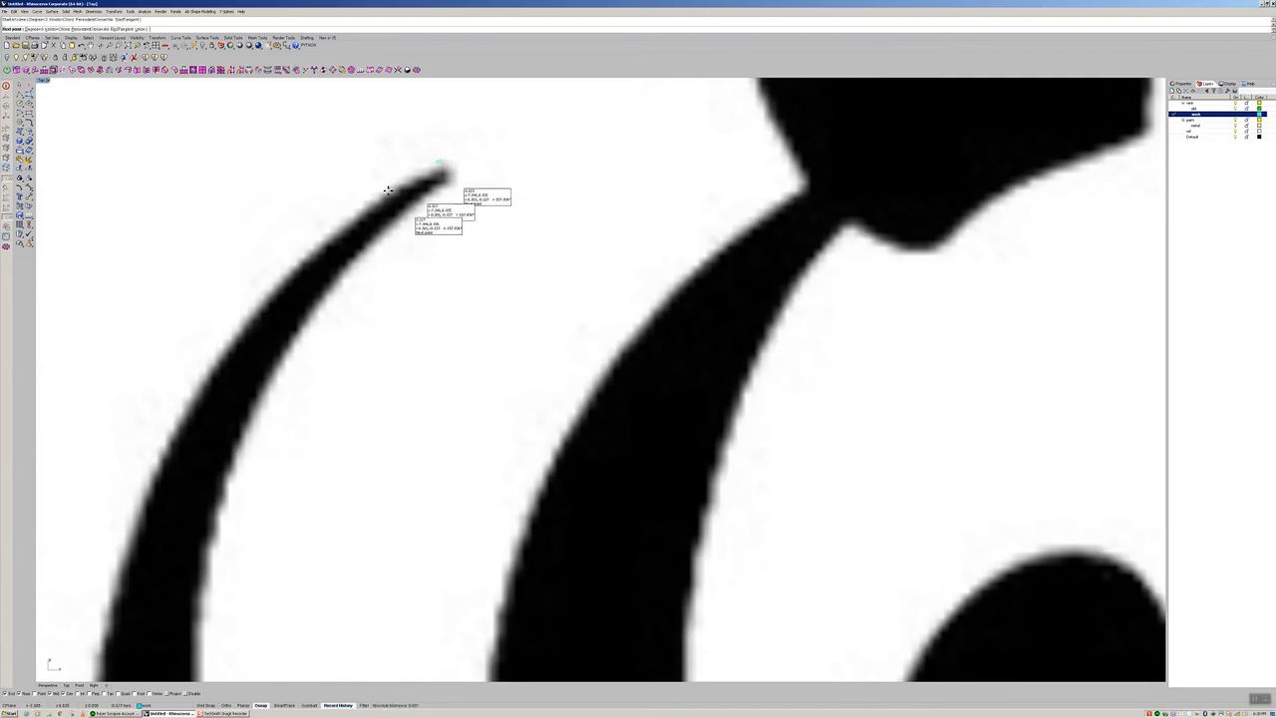
click(345, 222)
scroll(345, 221, down, 3)
right_drag(355, 194, 431, 116)
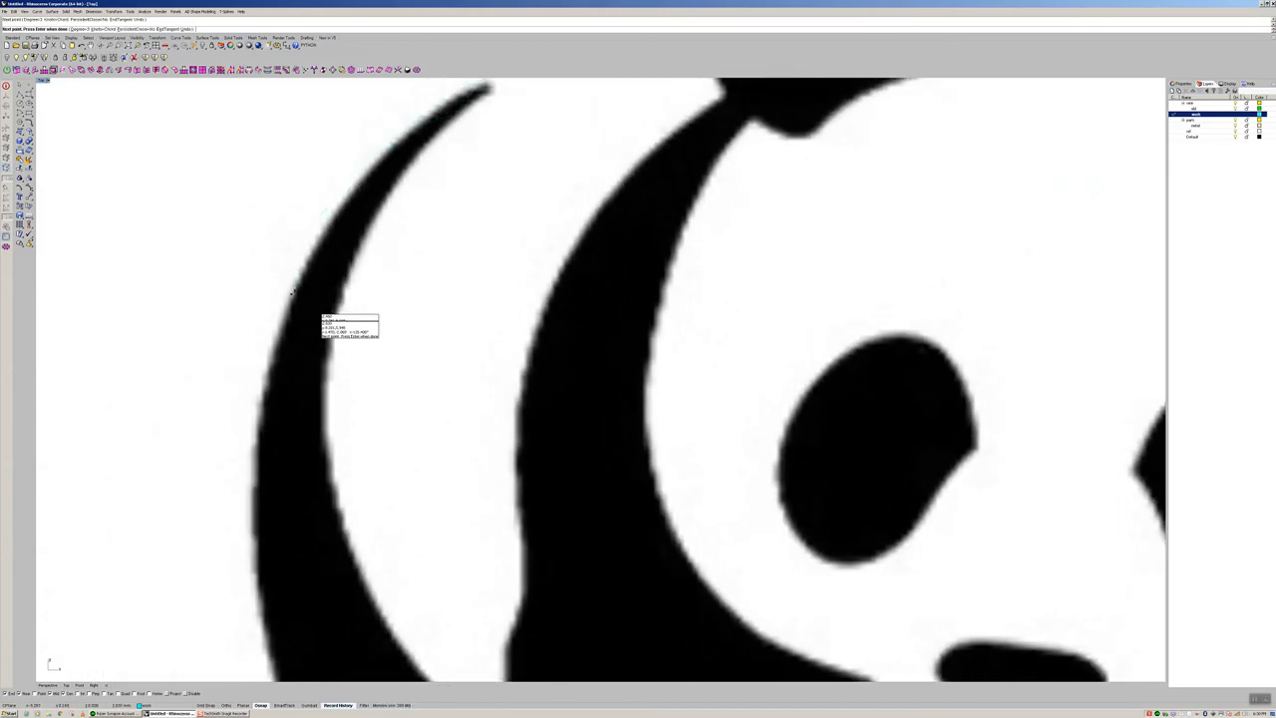
scroll(283, 323, down, 2)
right_drag(283, 325, 289, 271)
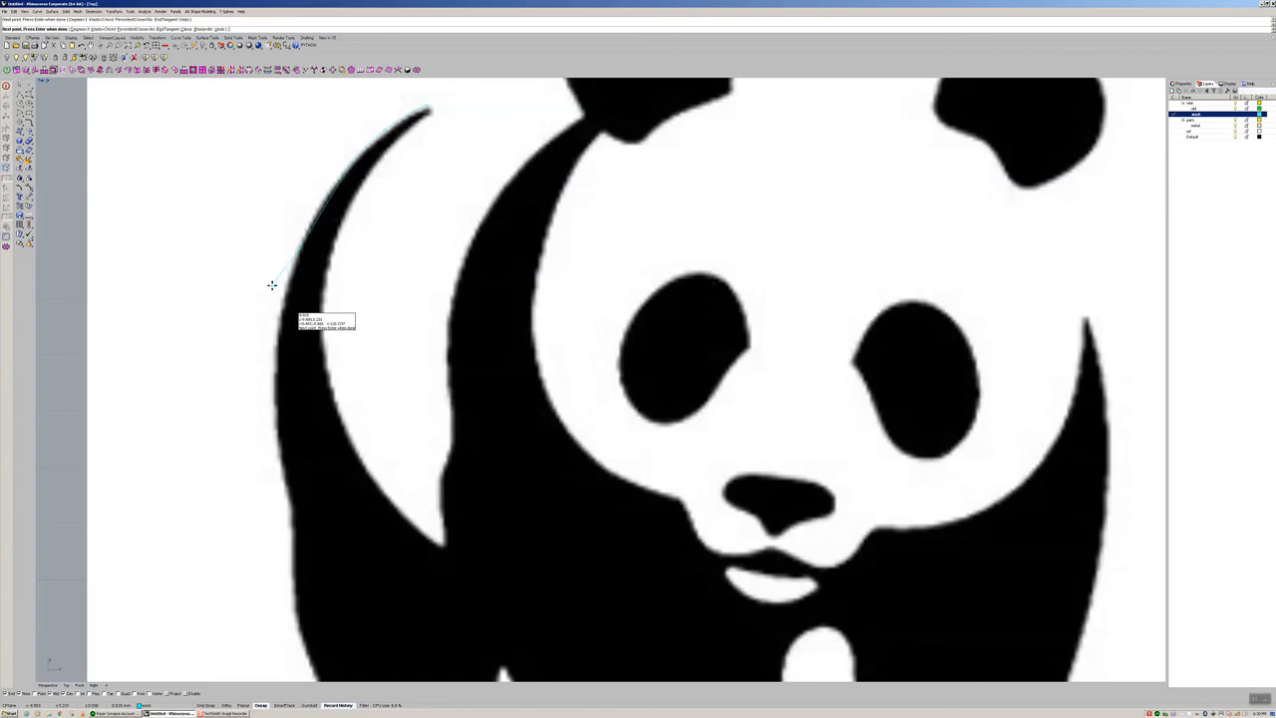
Step: Continue the interpolated curve down the outer edge of the back to the top of the hind leg
scroll(280, 296, up, 3)
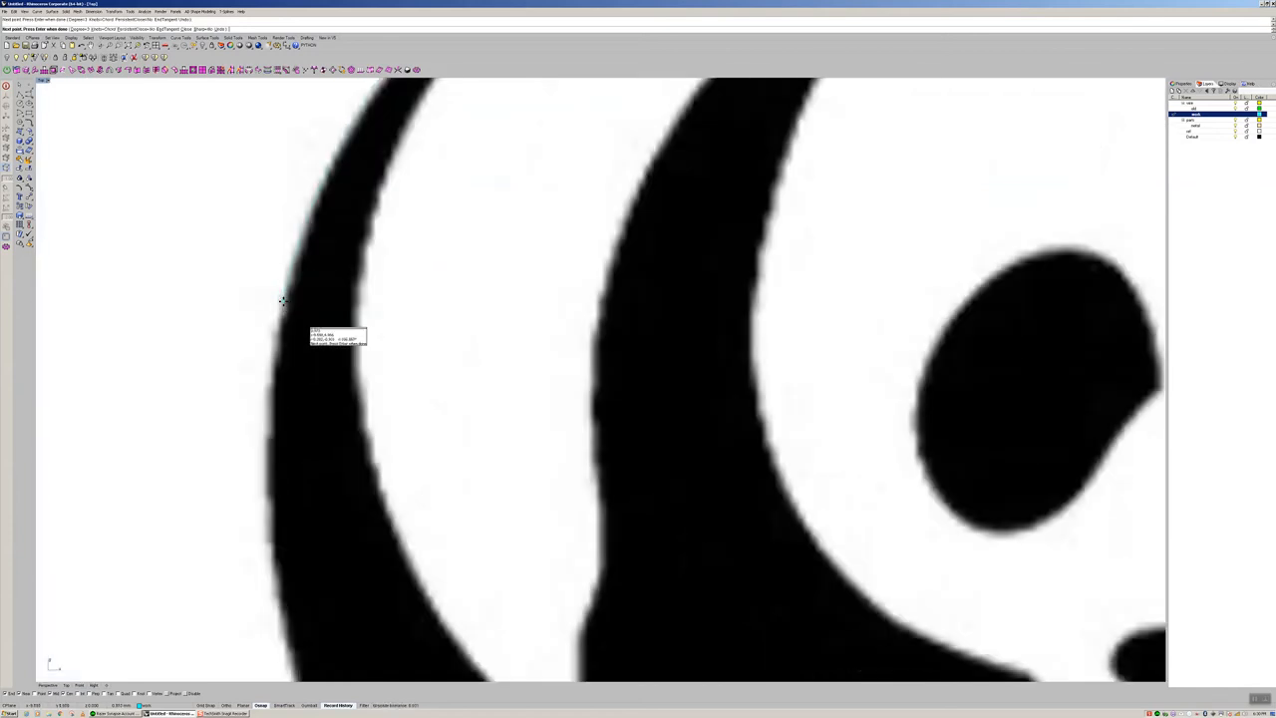
scroll(276, 351, down, 1)
scroll(276, 351, down, 2)
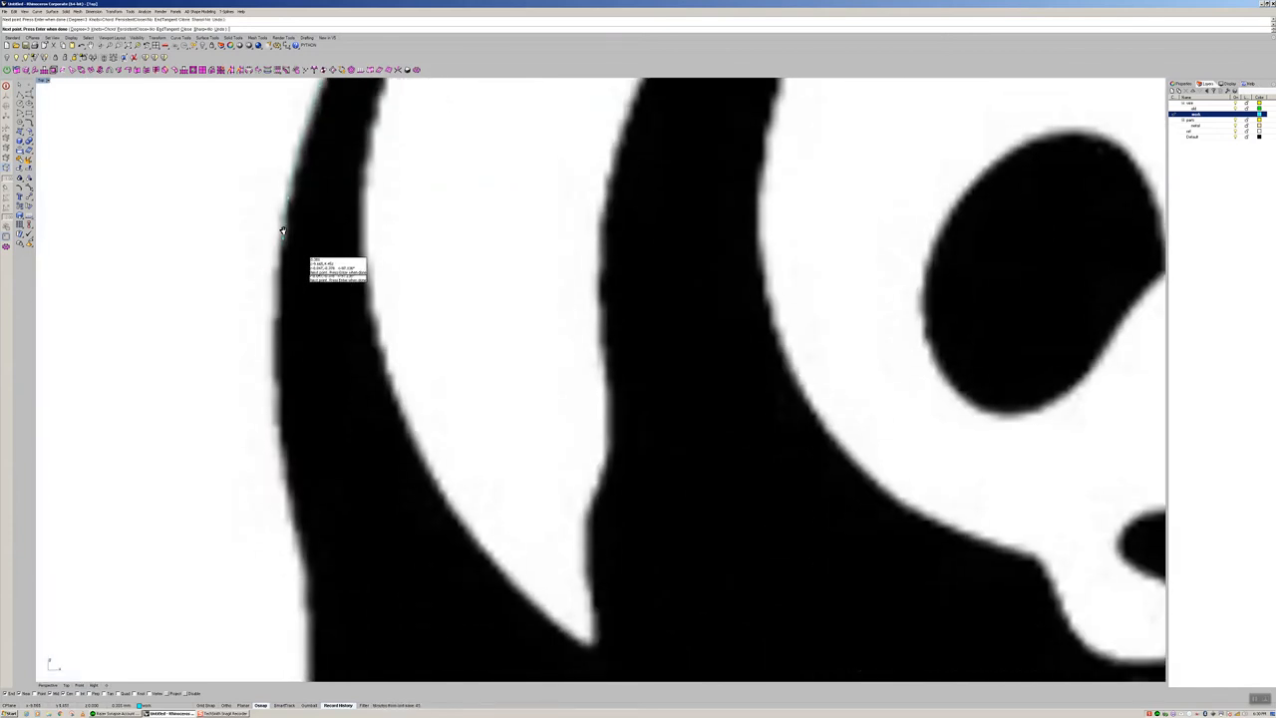
scroll(284, 339, down, 2)
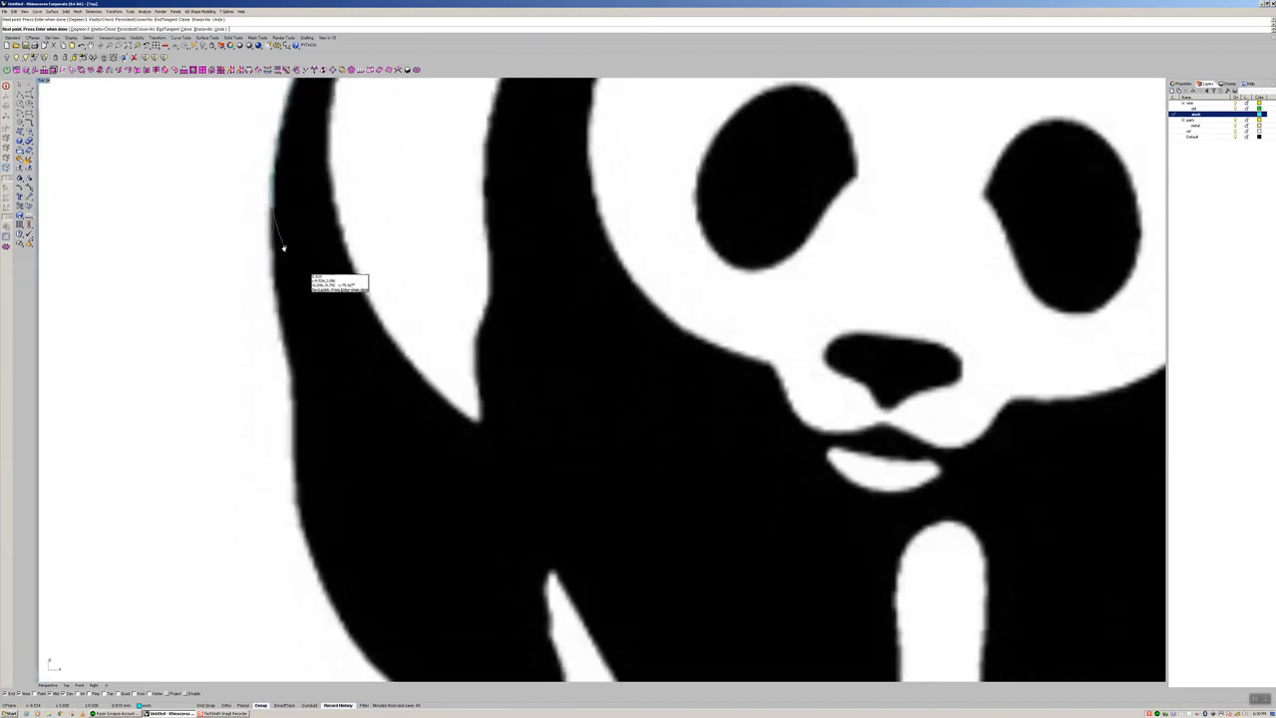
click(275, 318)
right_drag(293, 383, 280, 305)
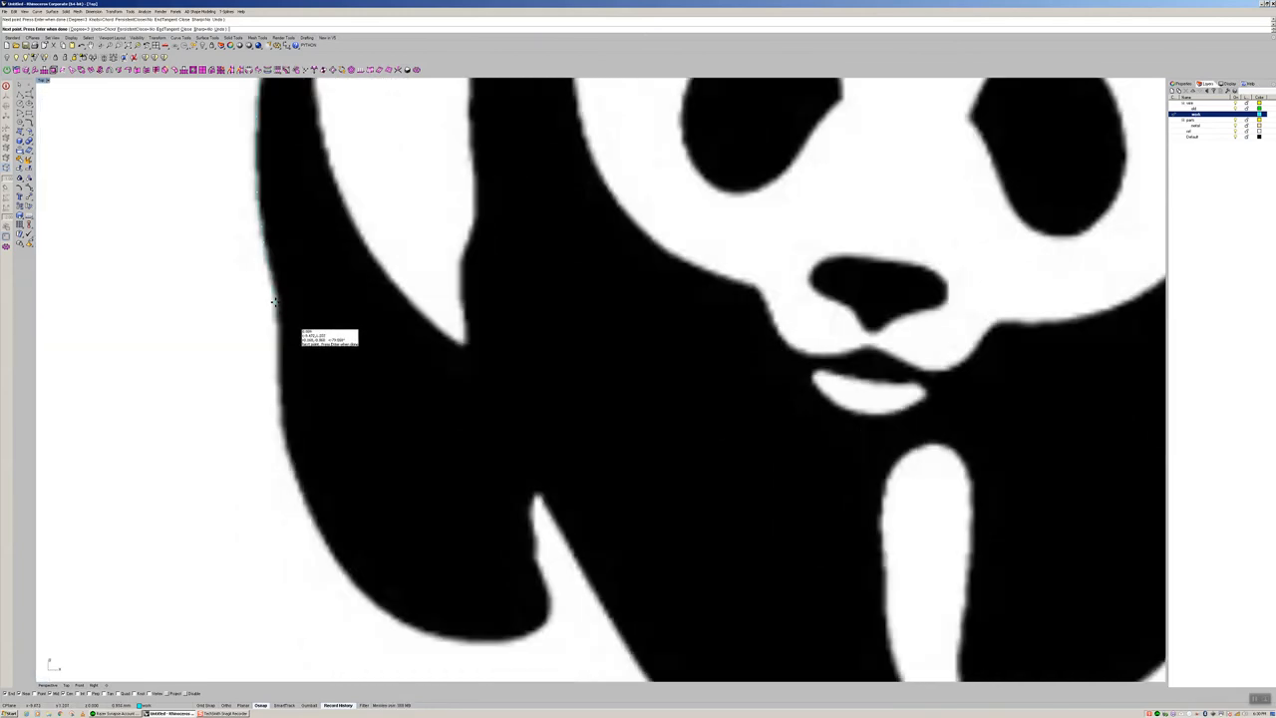
Step: Trace the curve down the hind leg and around the rounded underside of its foot
right_drag(281, 410, 273, 319)
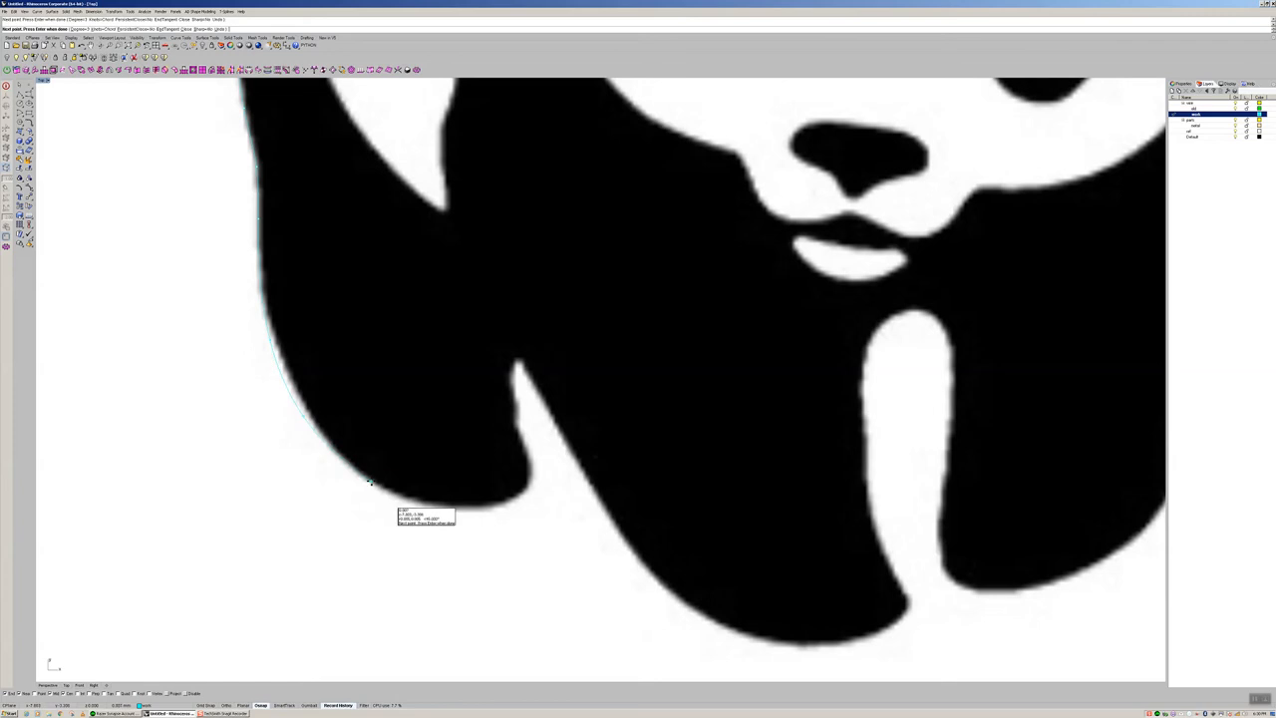
click(454, 506)
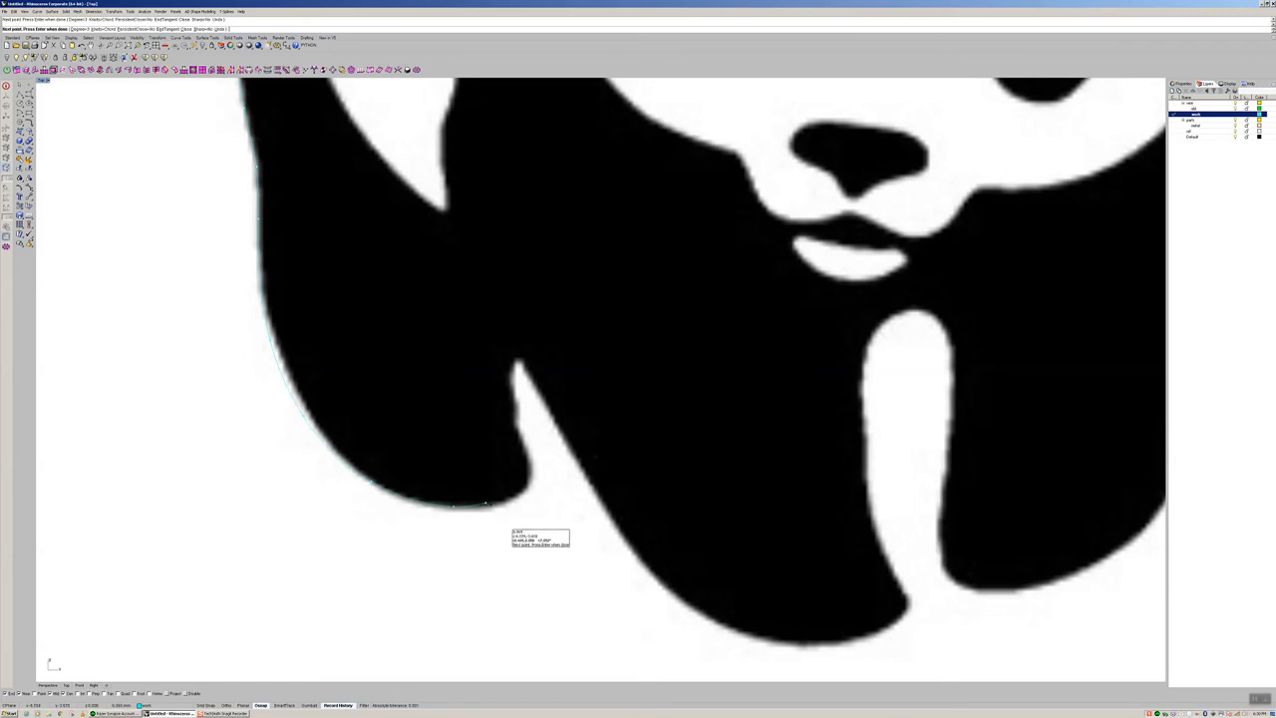
click(516, 496)
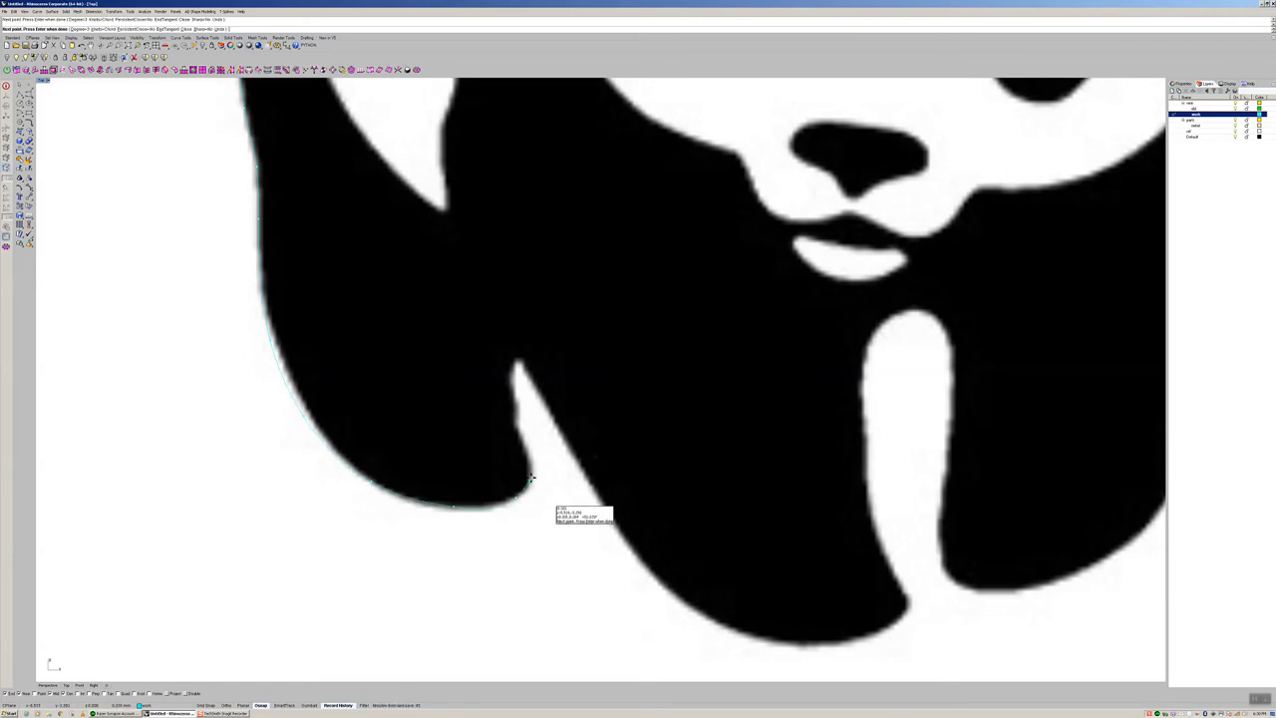
Step: Continue the curve up the inner side of the hind leg and over the tip of the narrow white gap
click(515, 424)
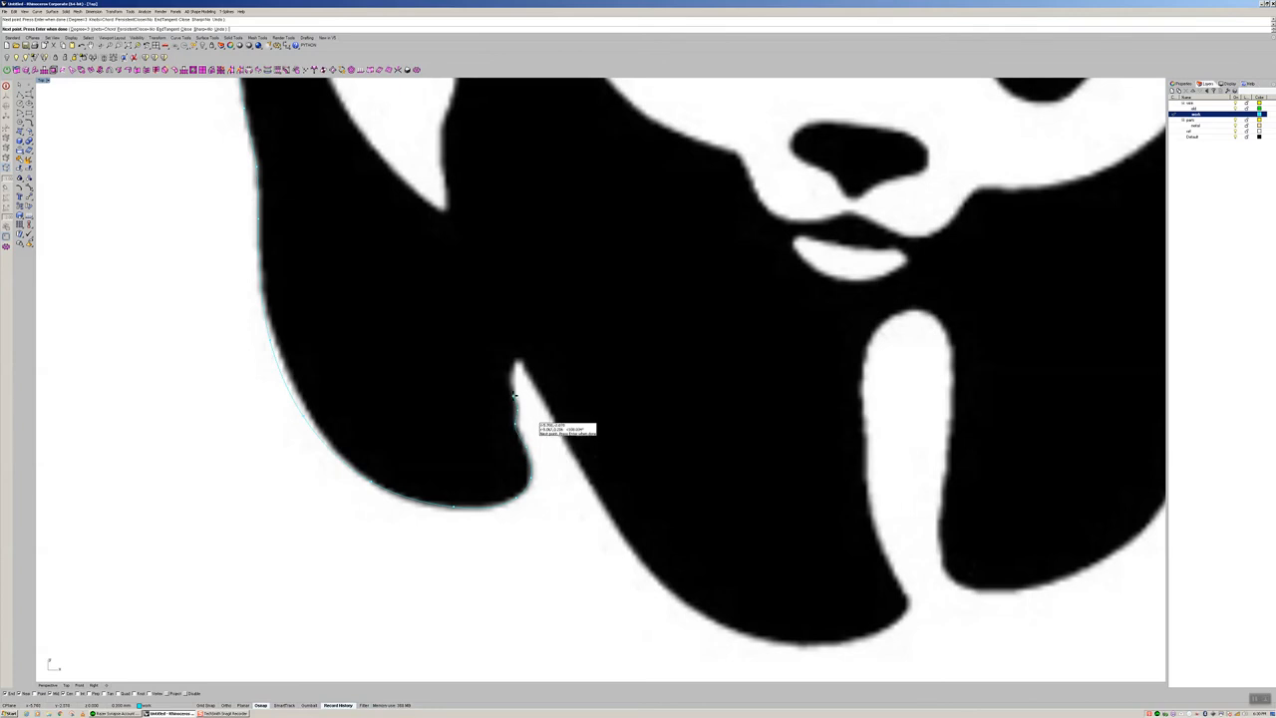
scroll(511, 384, up, 5)
click(518, 338)
click(532, 335)
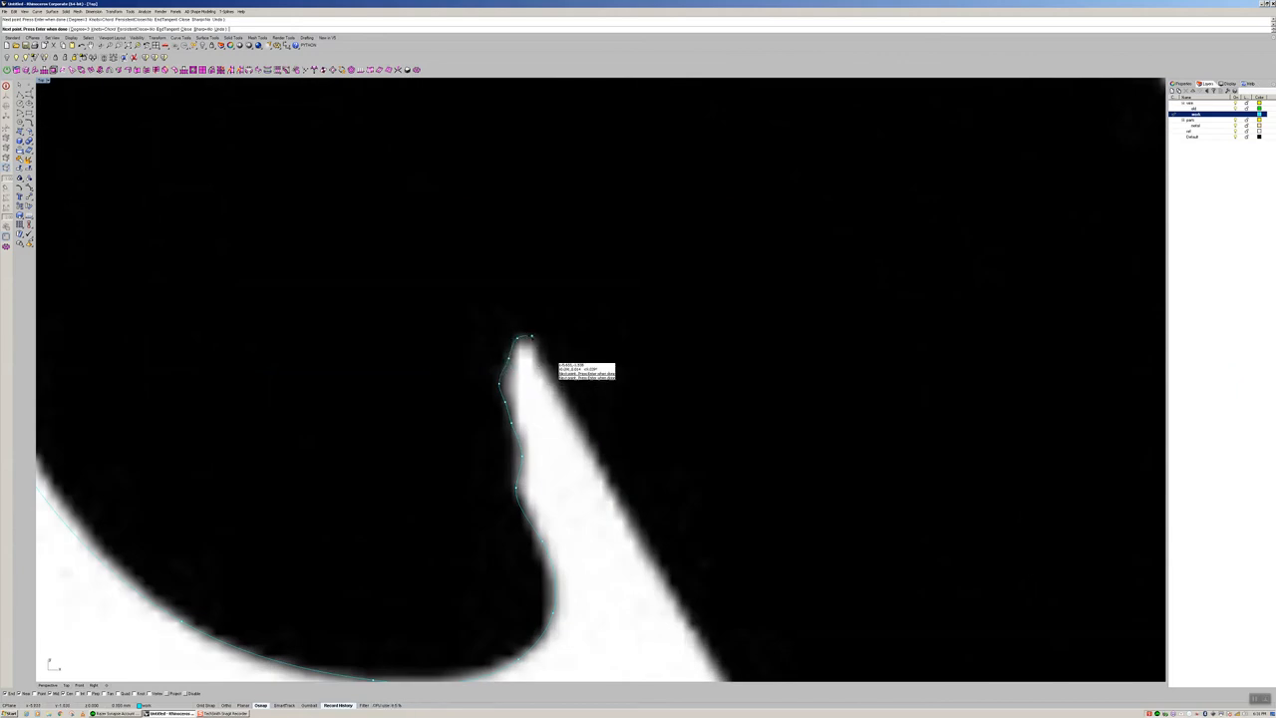
Step: Trace the curve from the gap's tip down the slanted outer edge of the adjacent front leg
click(554, 382)
scroll(589, 462, down, 4)
right_drag(586, 460, 444, 346)
click(469, 362)
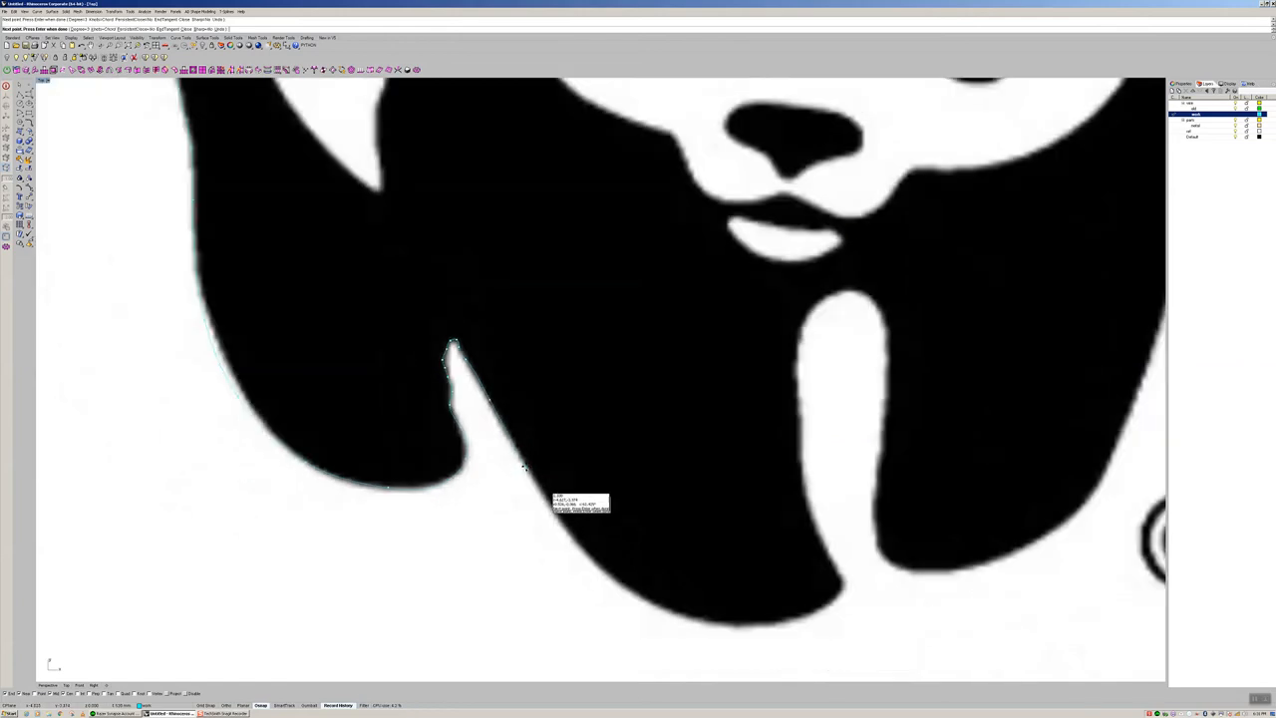
scroll(523, 444, down, 3)
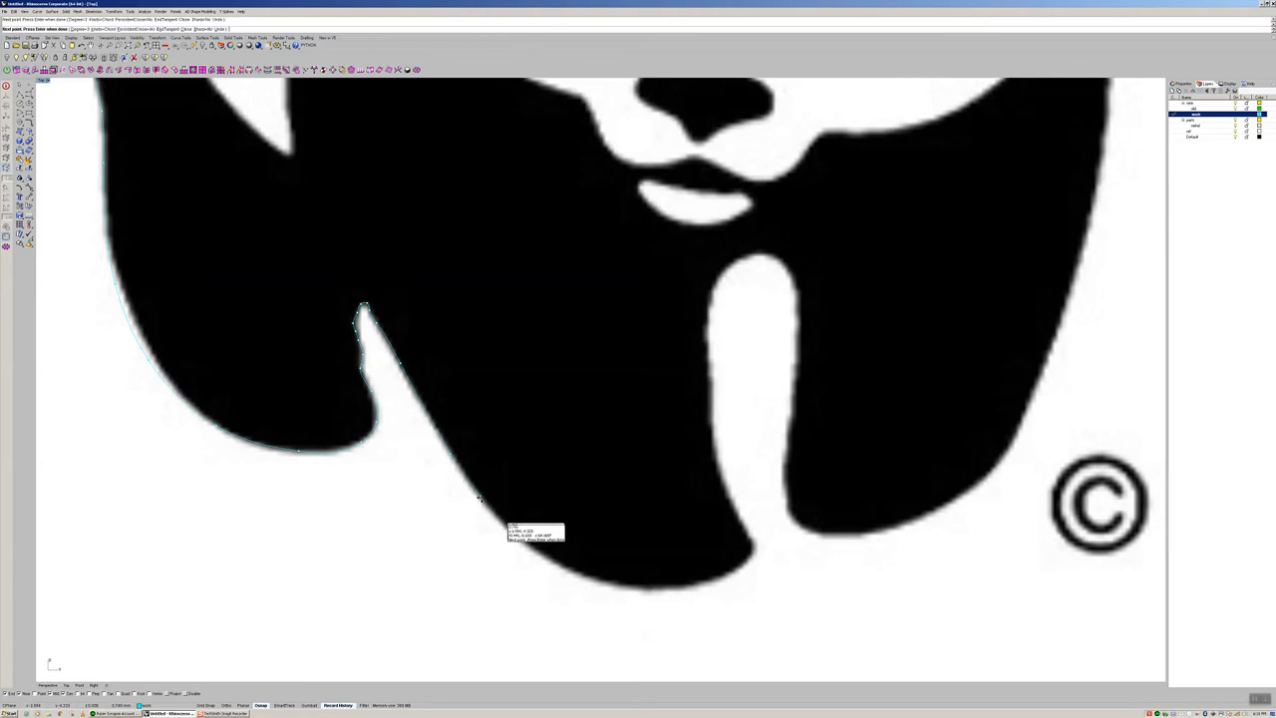
Step: Trace the curve around the underside of the front foot and end it at the foot's pointed inner corner
click(555, 561)
click(648, 588)
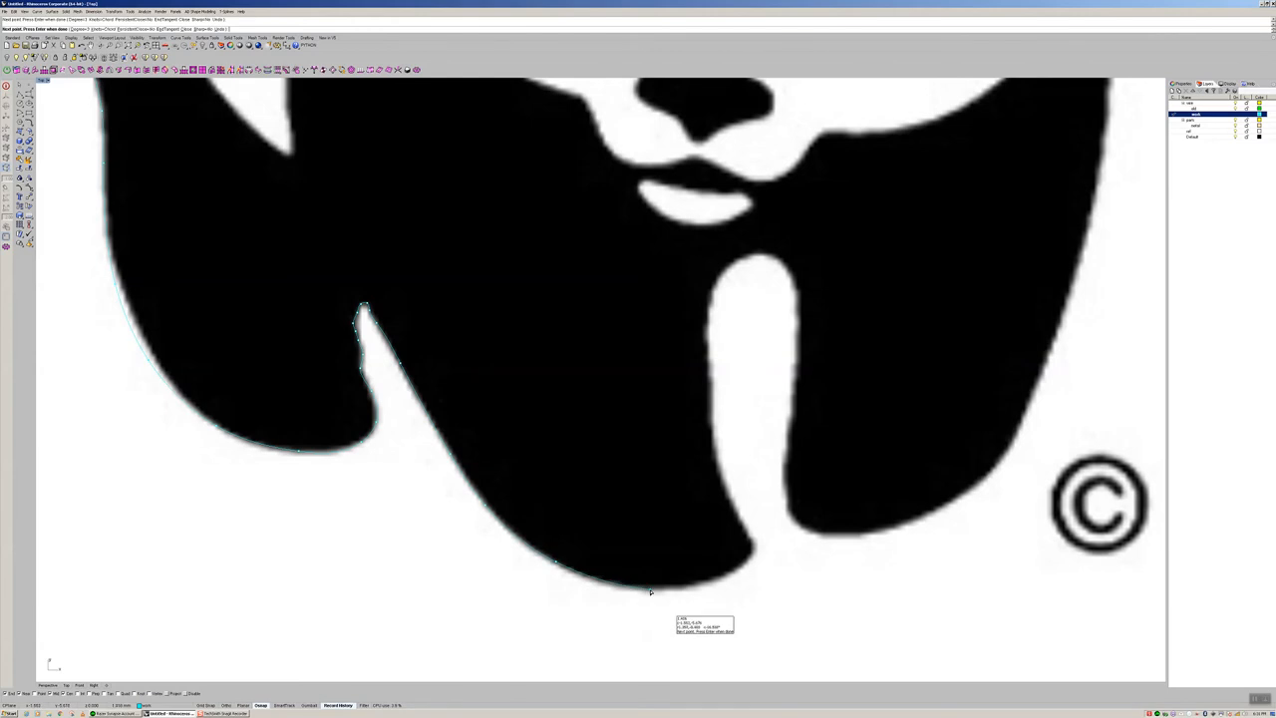
click(722, 577)
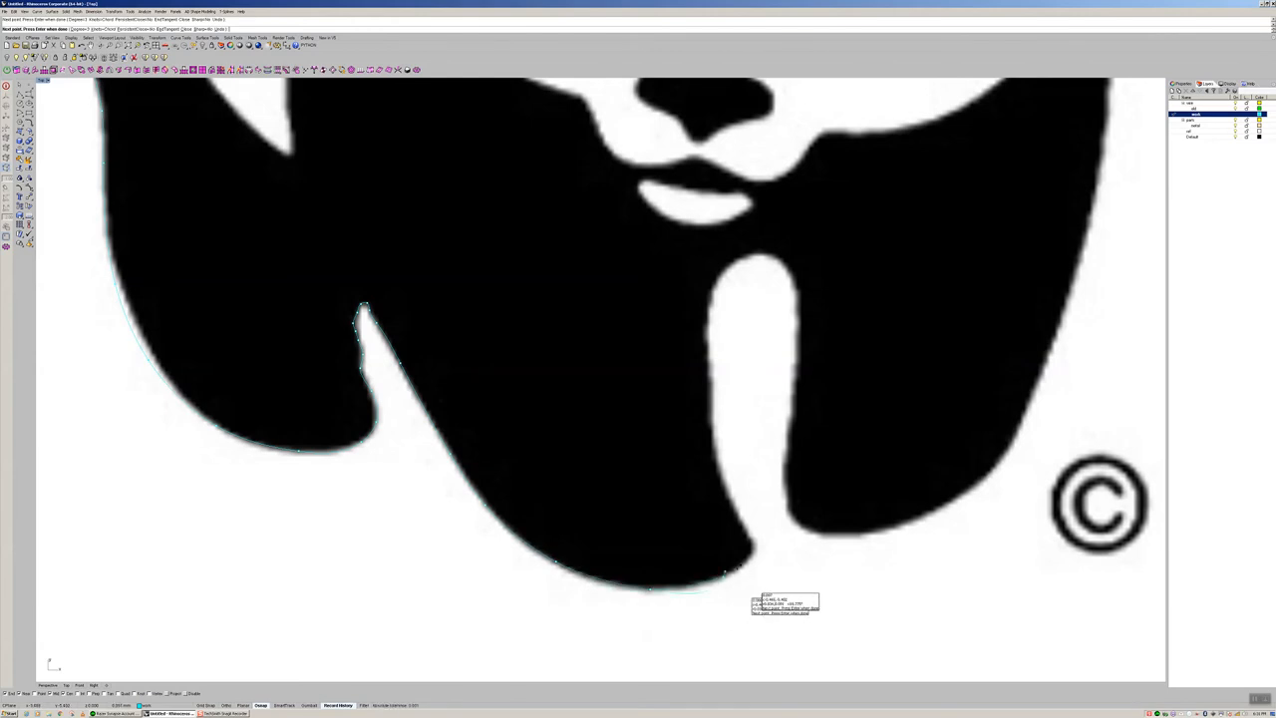
click(749, 556)
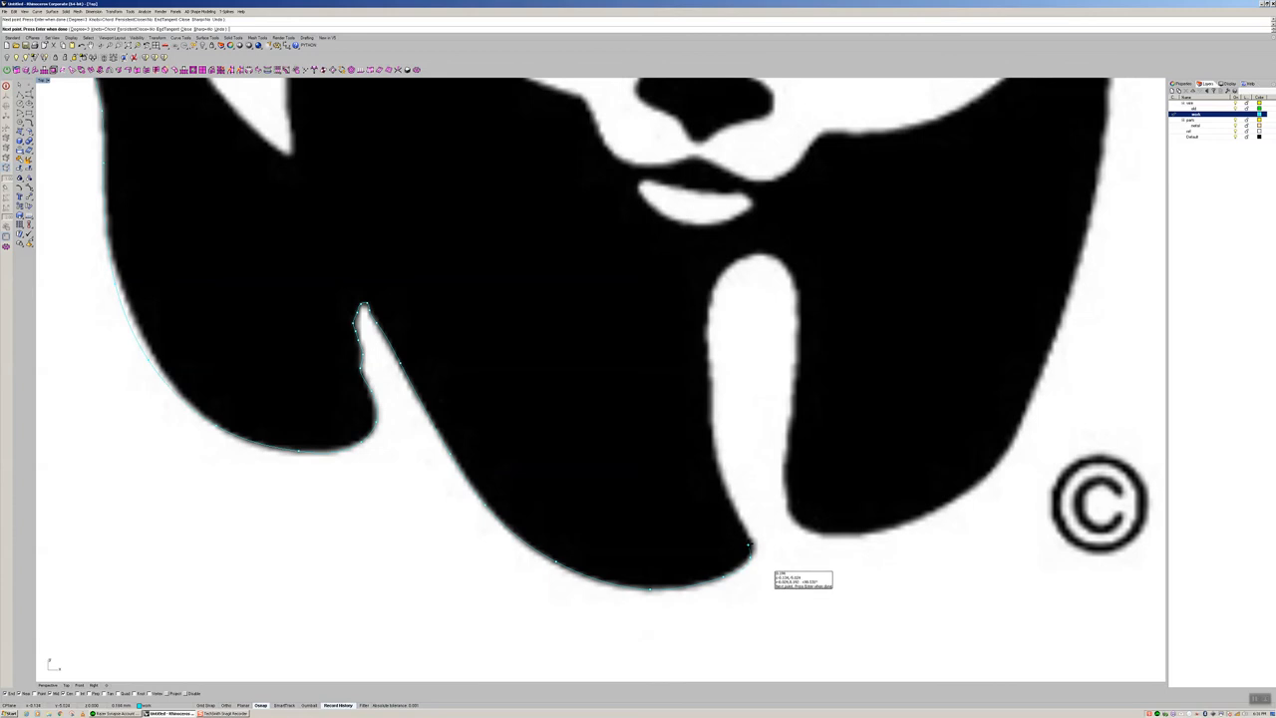
scroll(750, 549, up, 5)
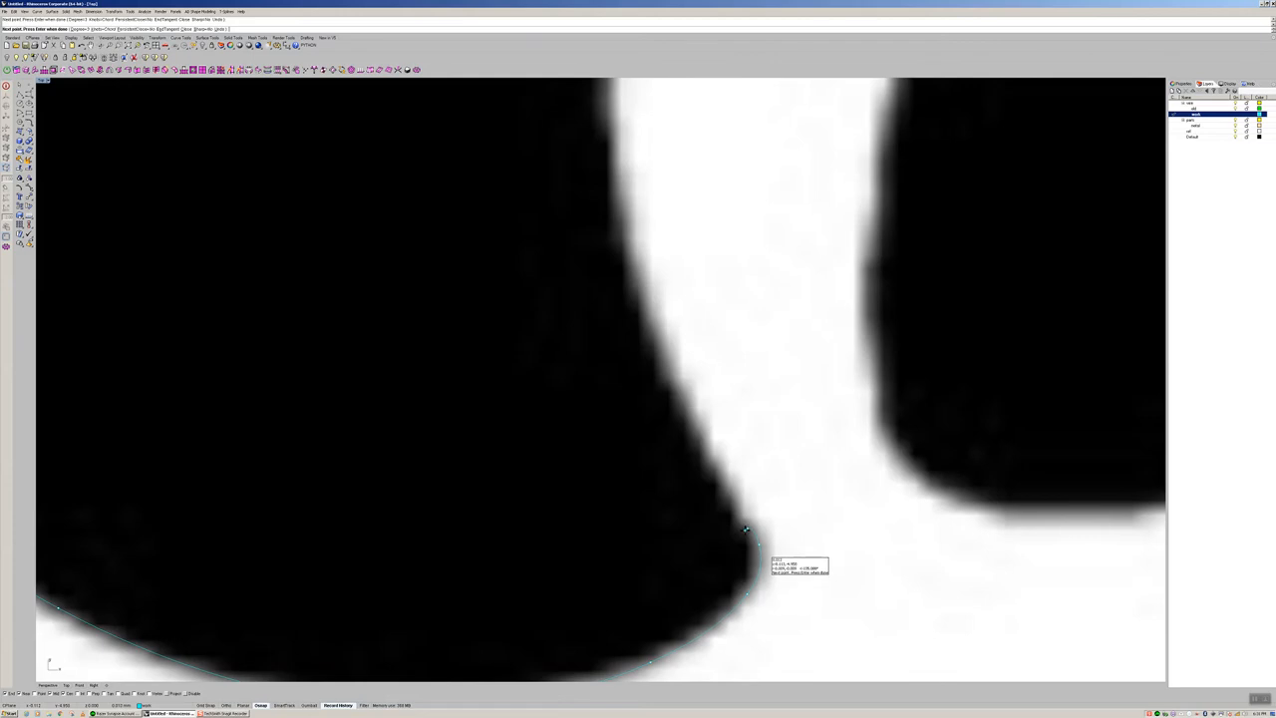
key(Return)
scroll(728, 545, down, 3)
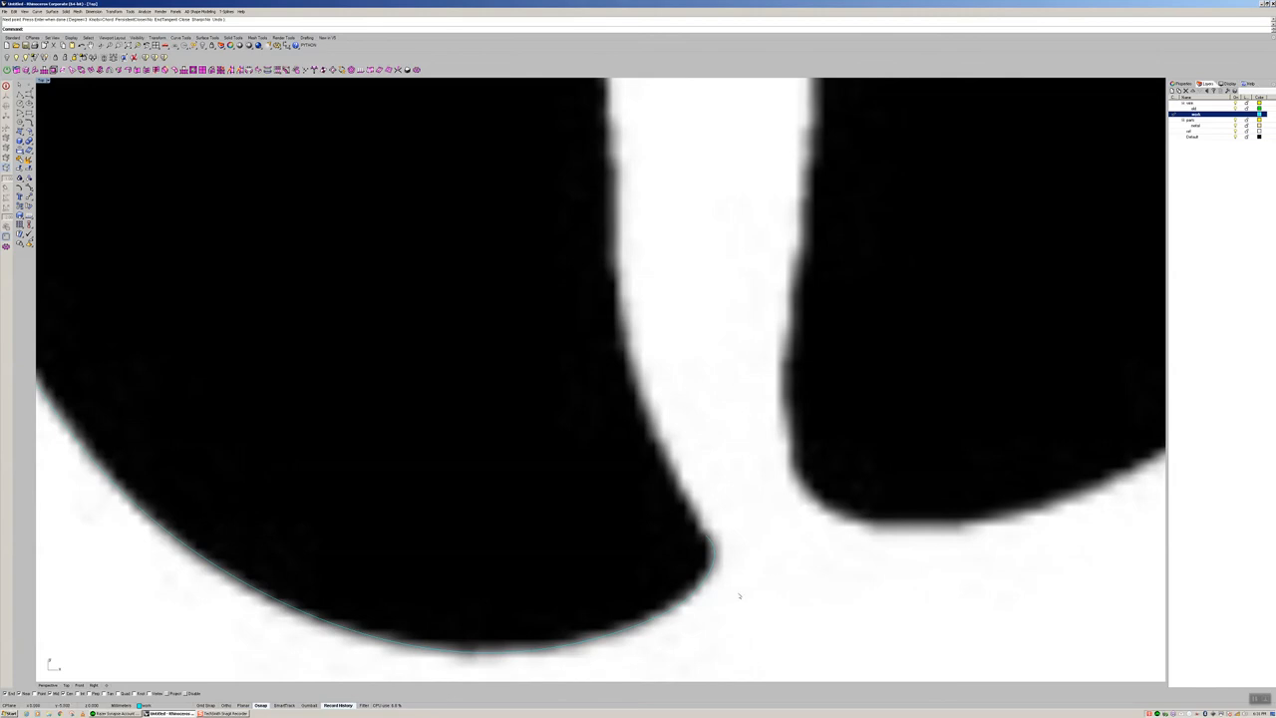
Step: Select the traced outline curve and check how it follows the front foot
click(698, 592)
scroll(749, 585, down, 4)
scroll(684, 576, up, 6)
scroll(593, 548, down, 5)
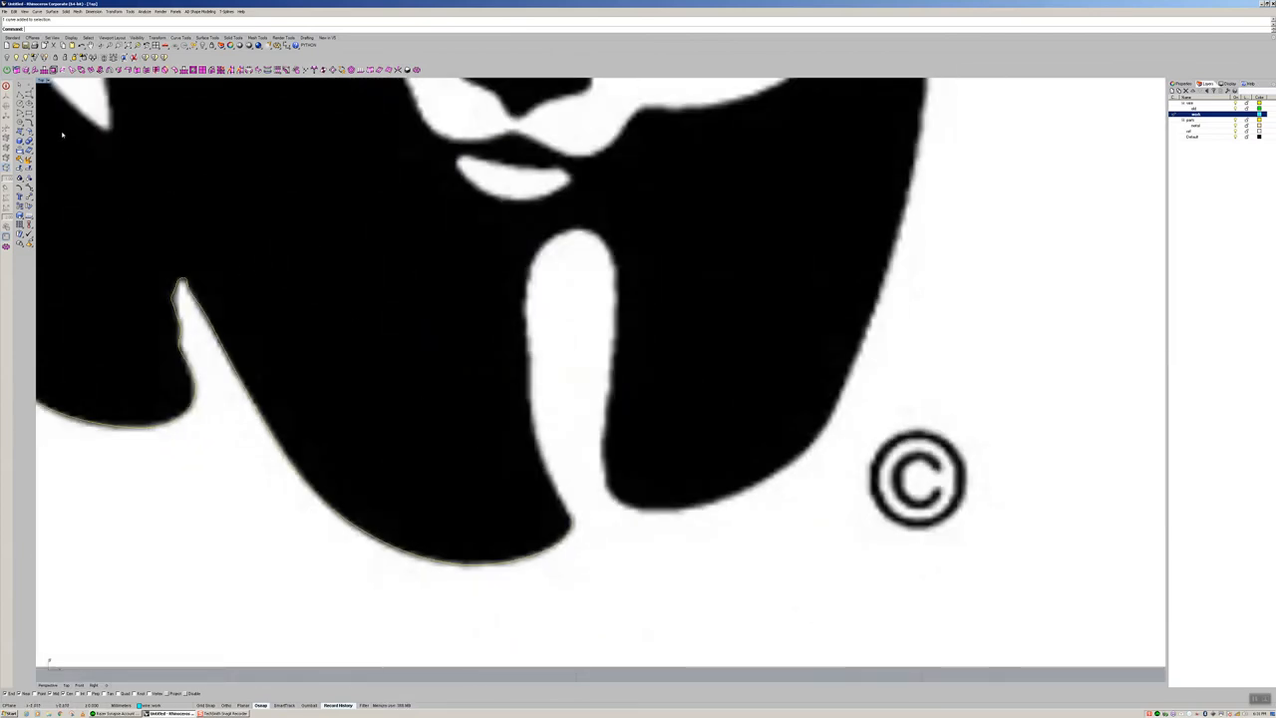
click(29, 96)
click(49, 100)
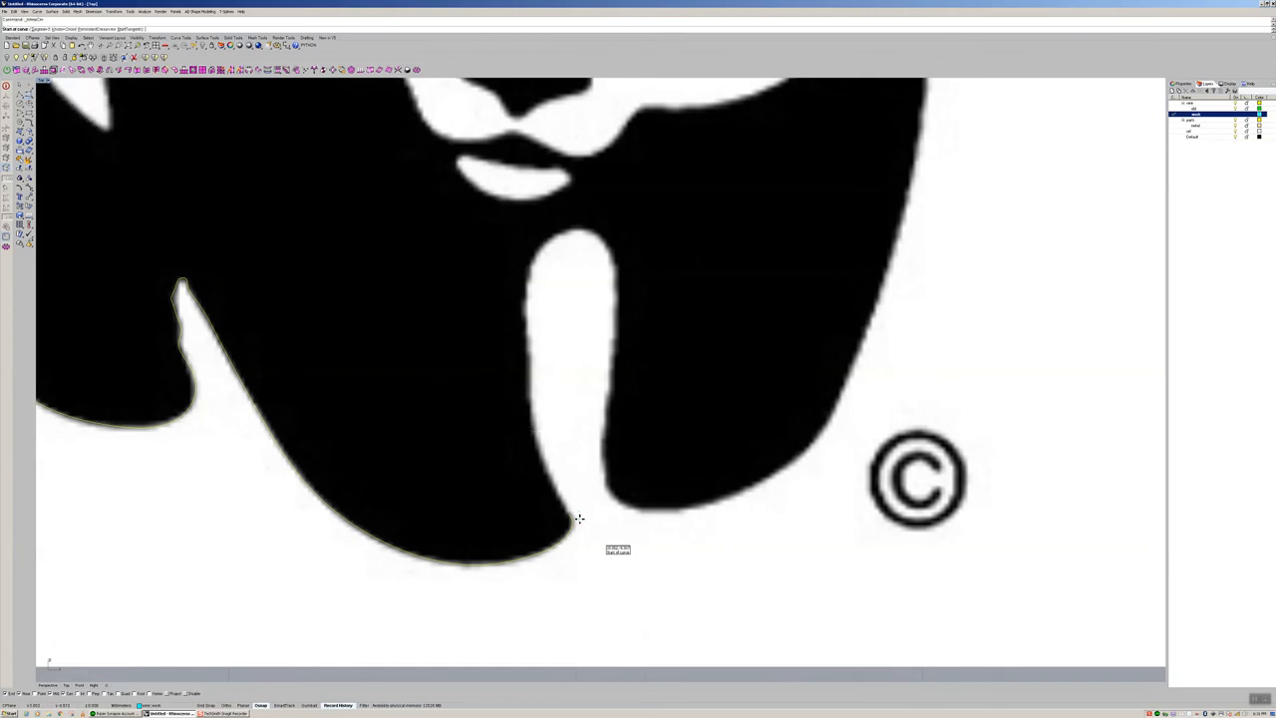
scroll(543, 509, up, 6)
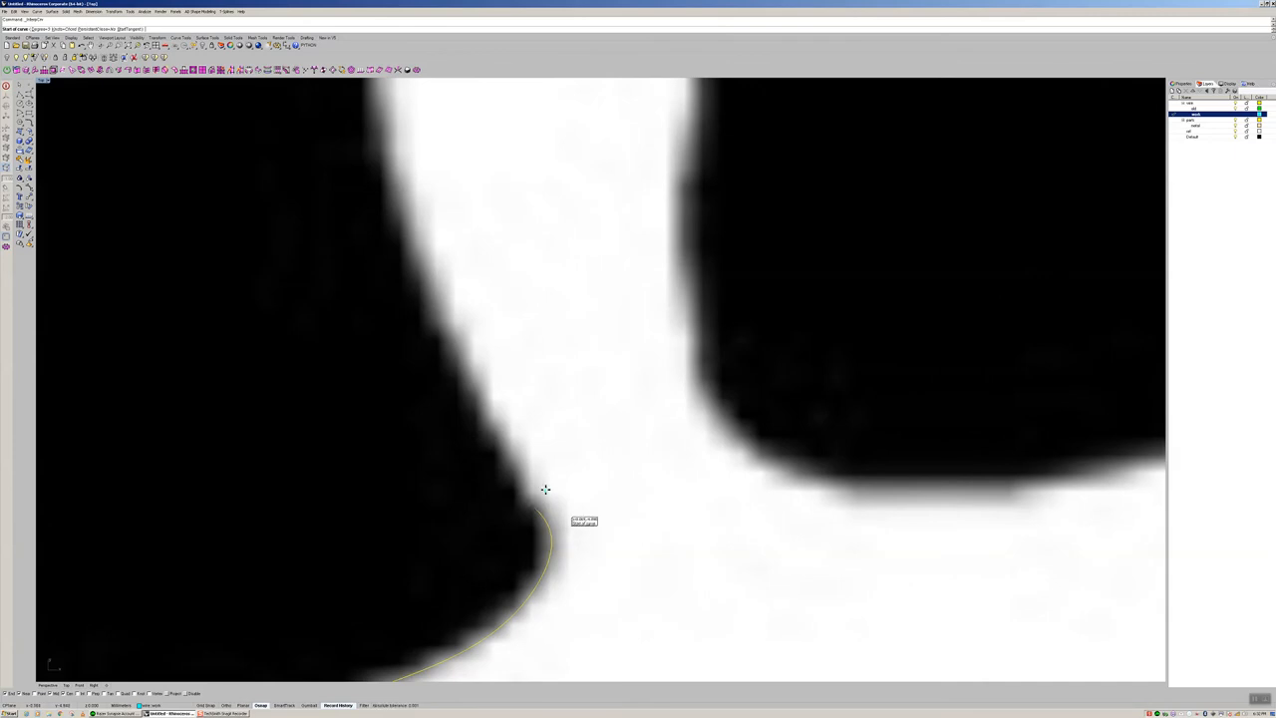
scroll(538, 507, up, 5)
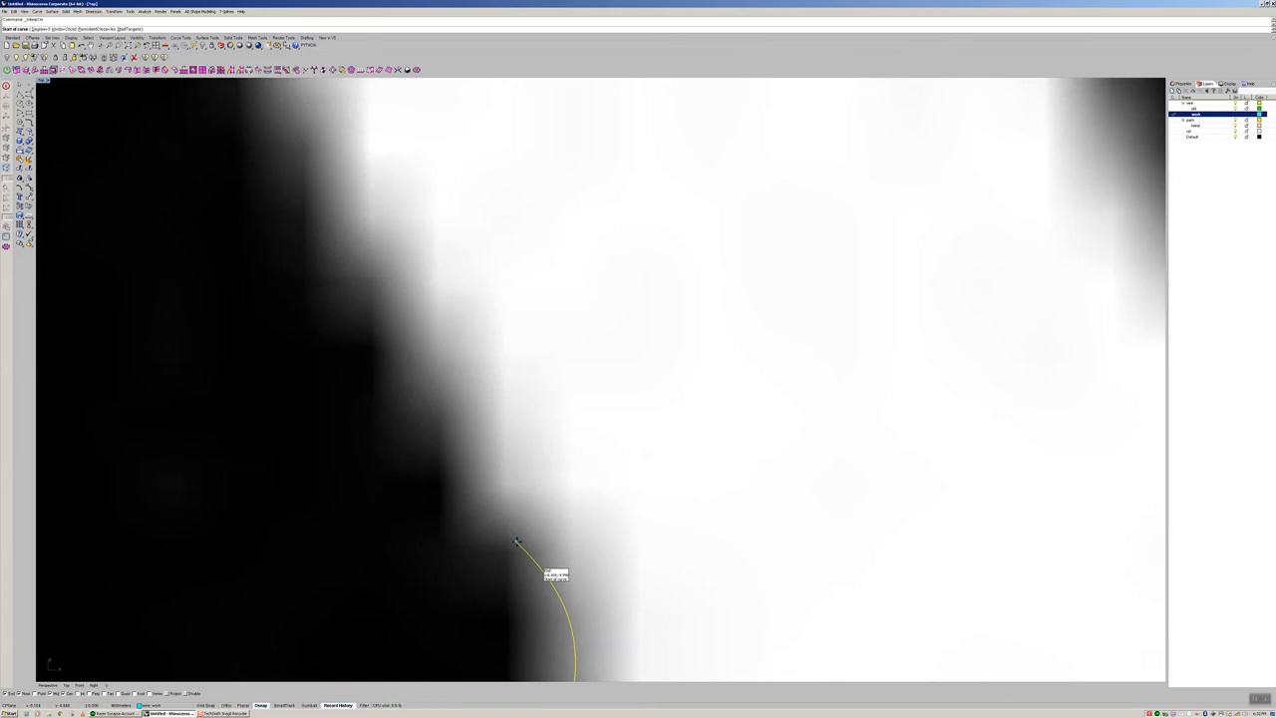
click(535, 529)
key(Escape)
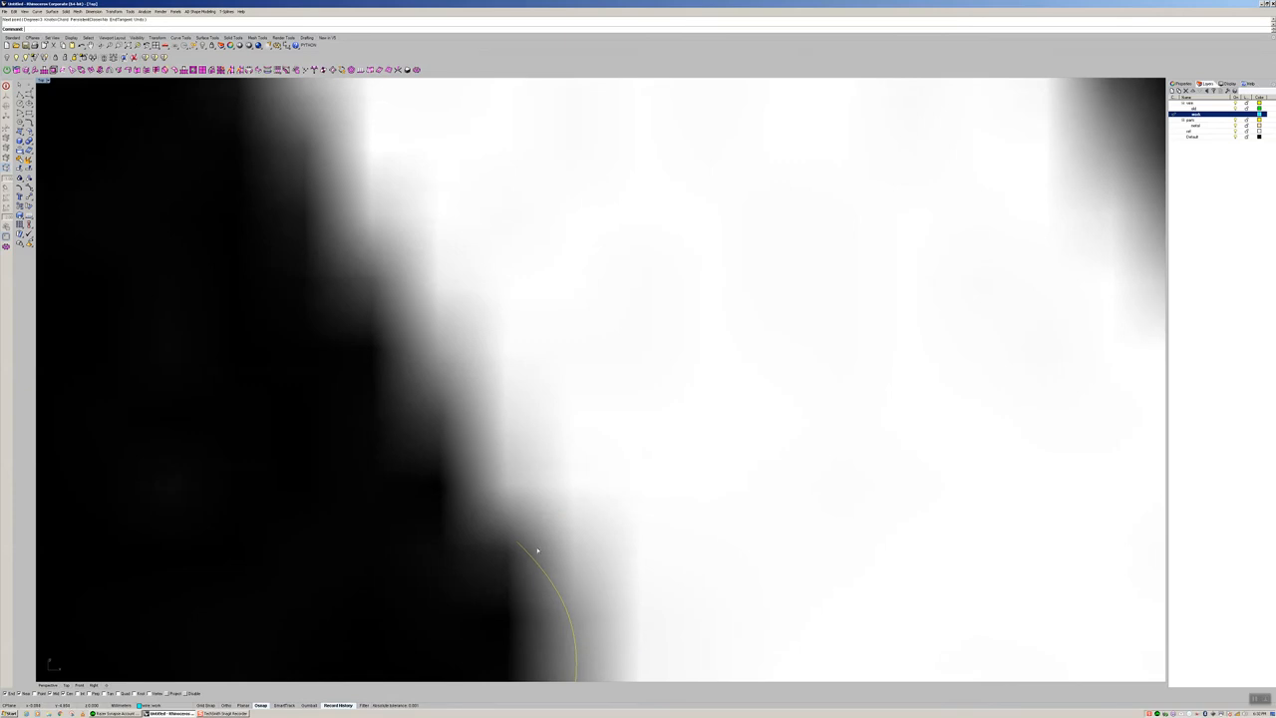
key(Return)
click(529, 549)
key(Escape)
key(Return)
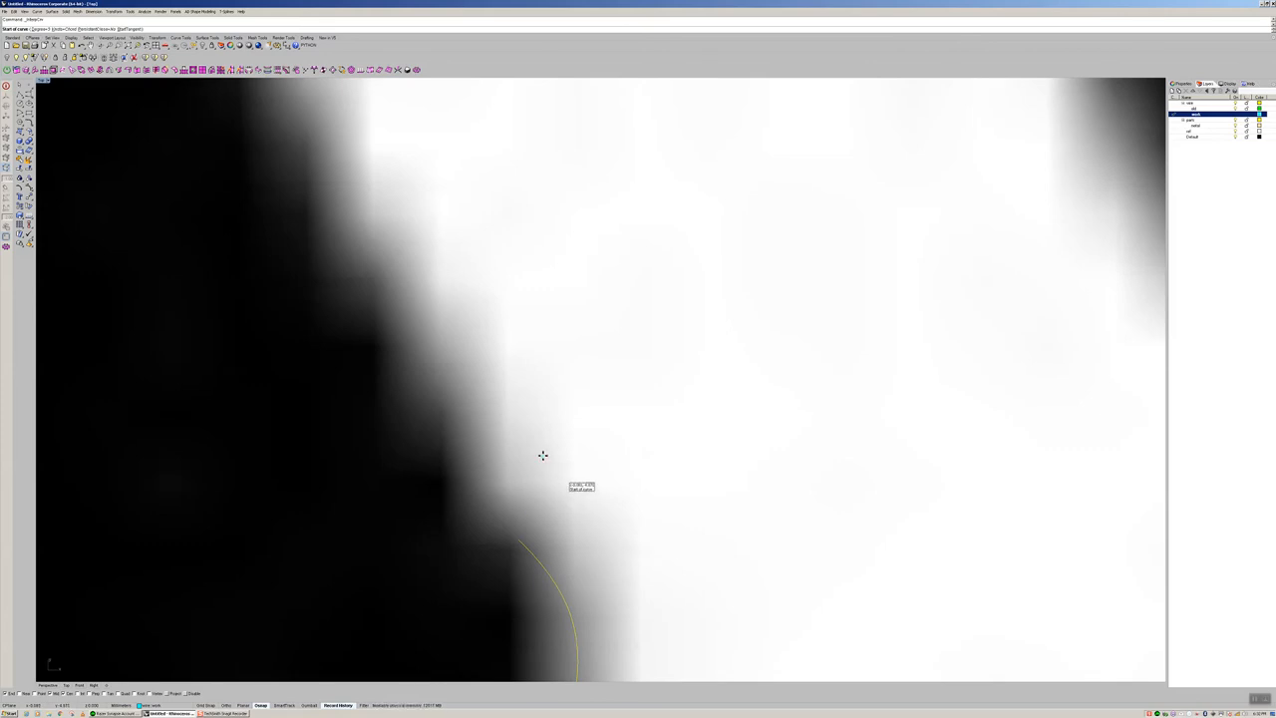
scroll(543, 454, down, 3)
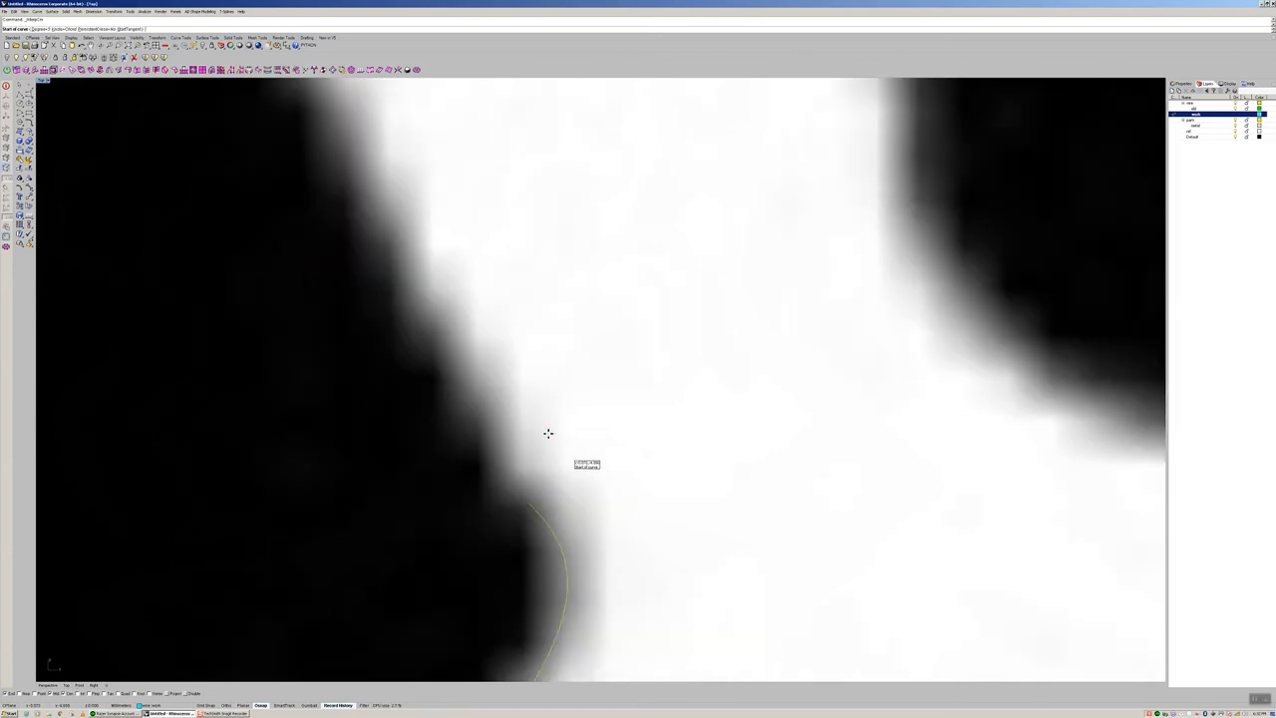
scroll(549, 433, down, 4)
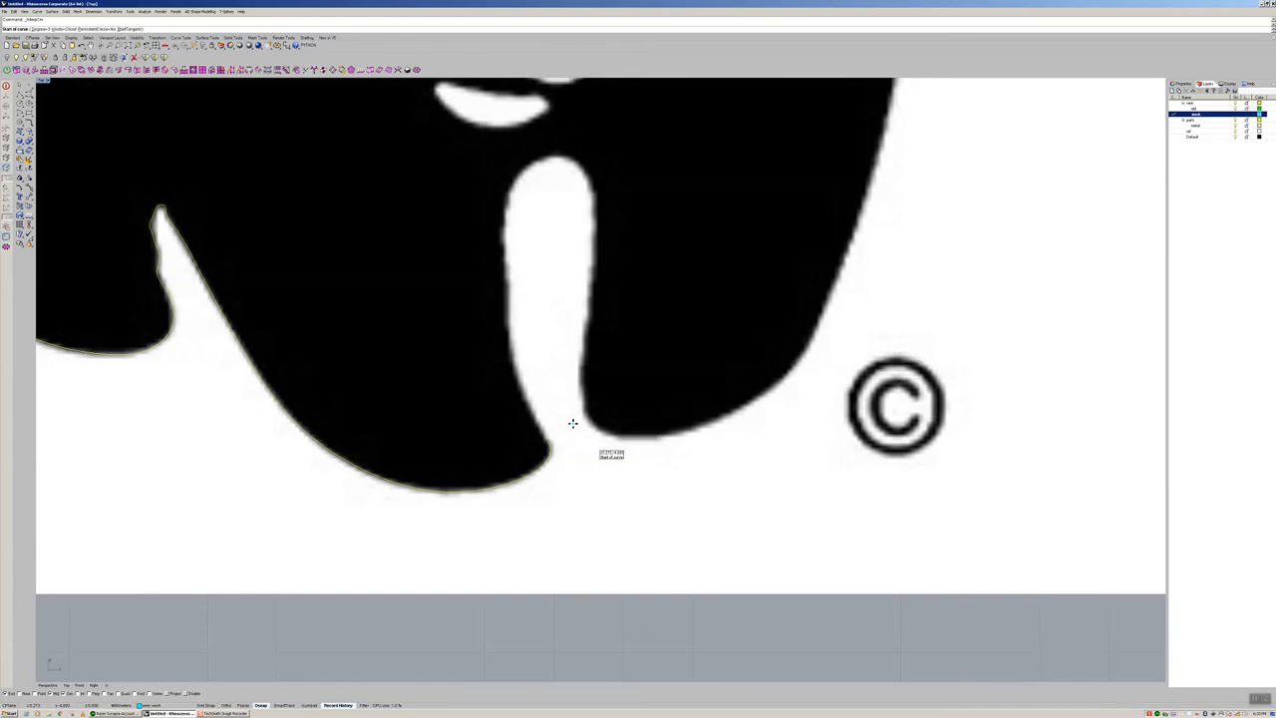
scroll(572, 422, up, 5)
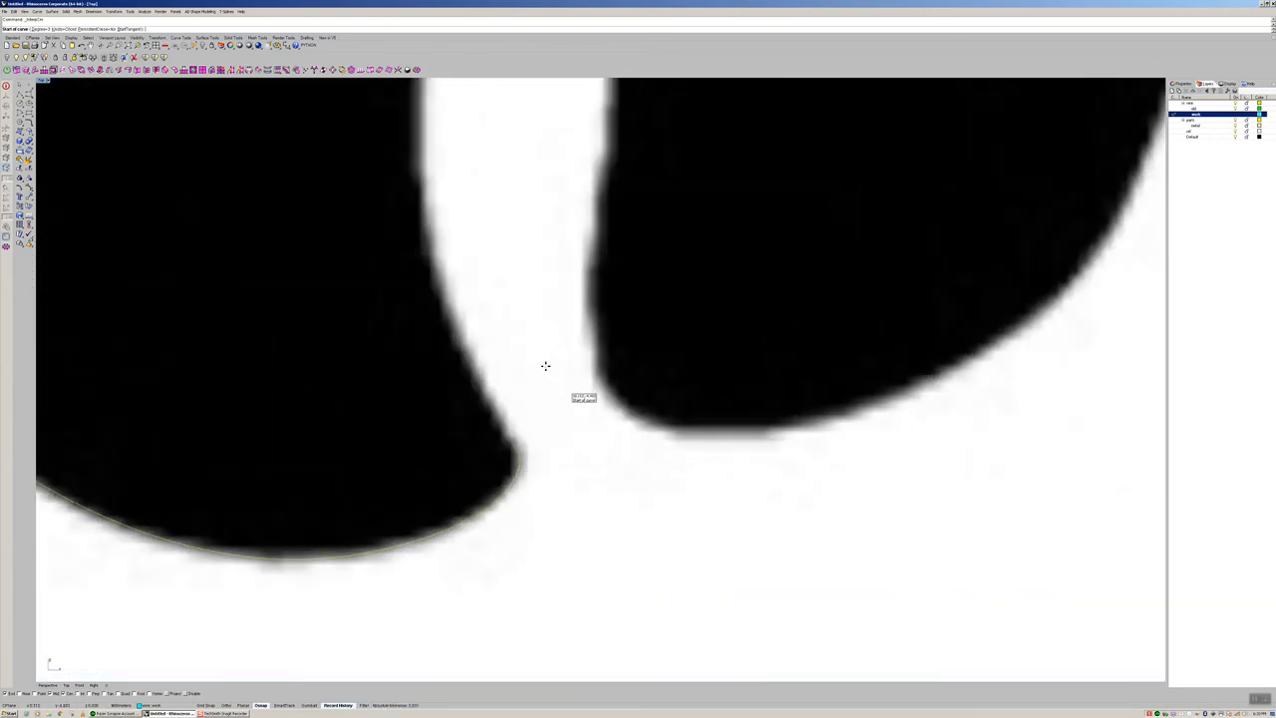
key(Escape)
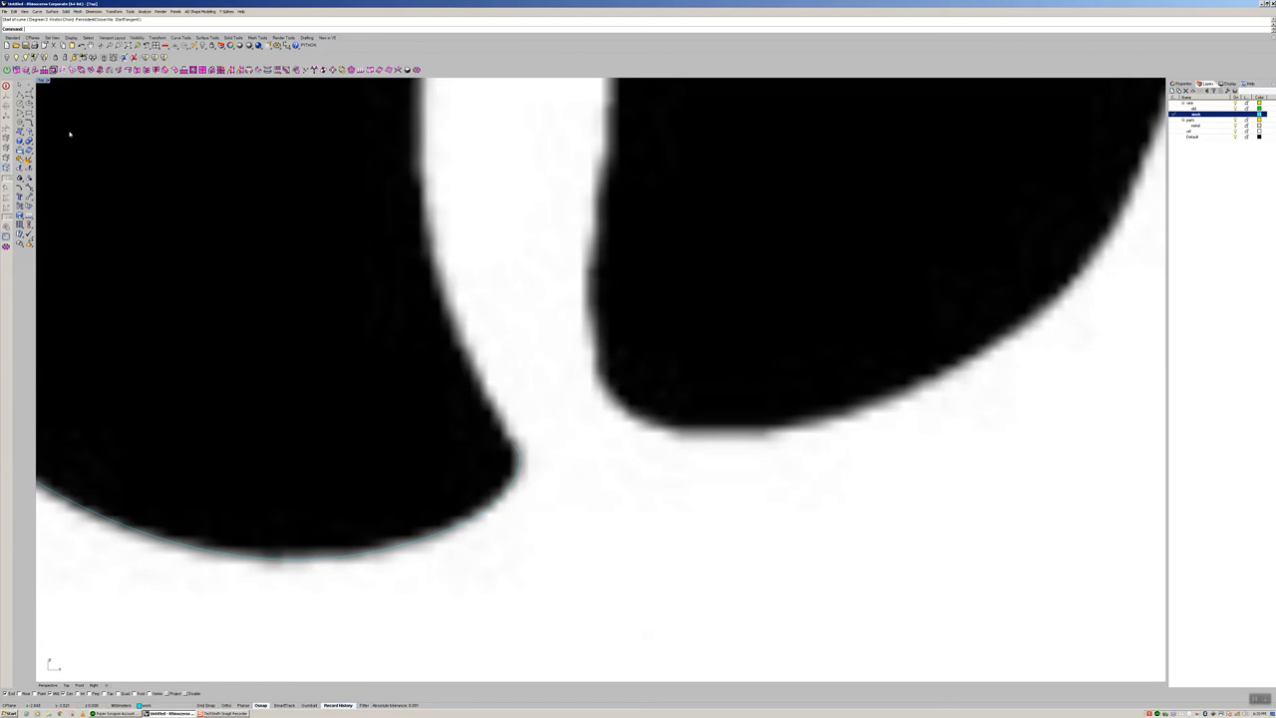
Step: Start a new interpolated curve at the front foot's pointed inner corner and trace up the leg's inner edge to the white gap's rounded top
click(30, 95)
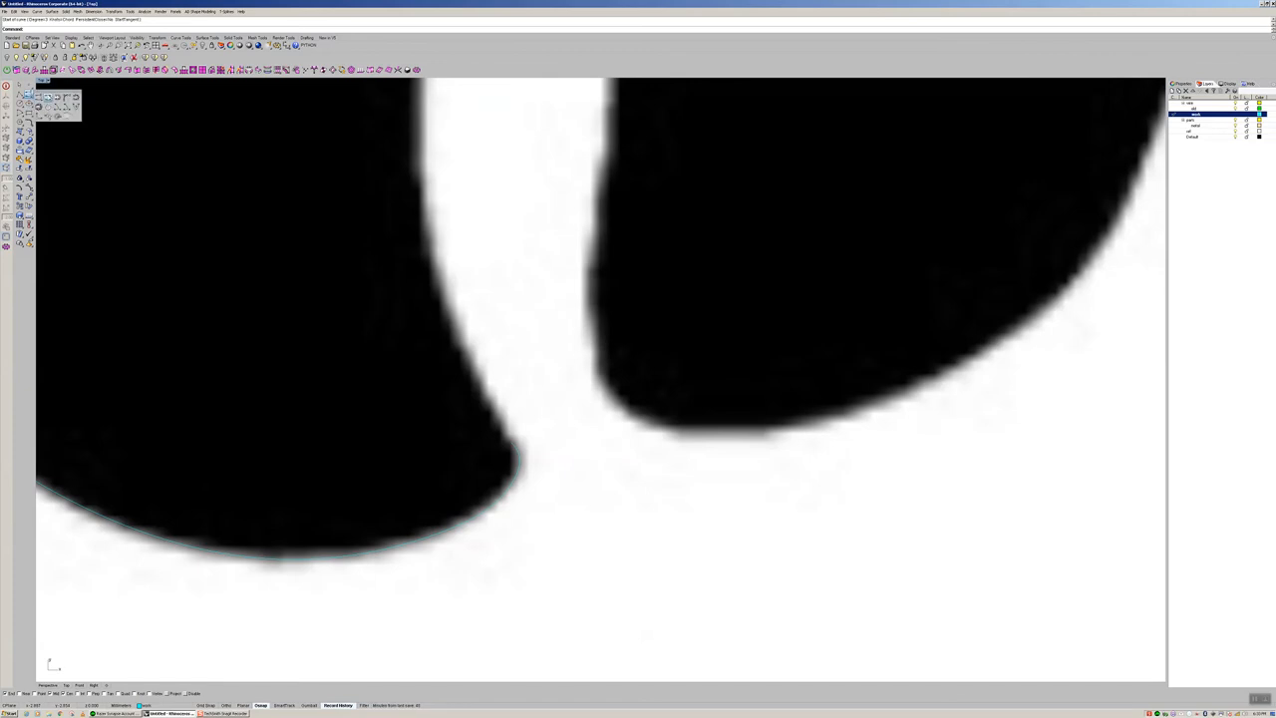
click(47, 97)
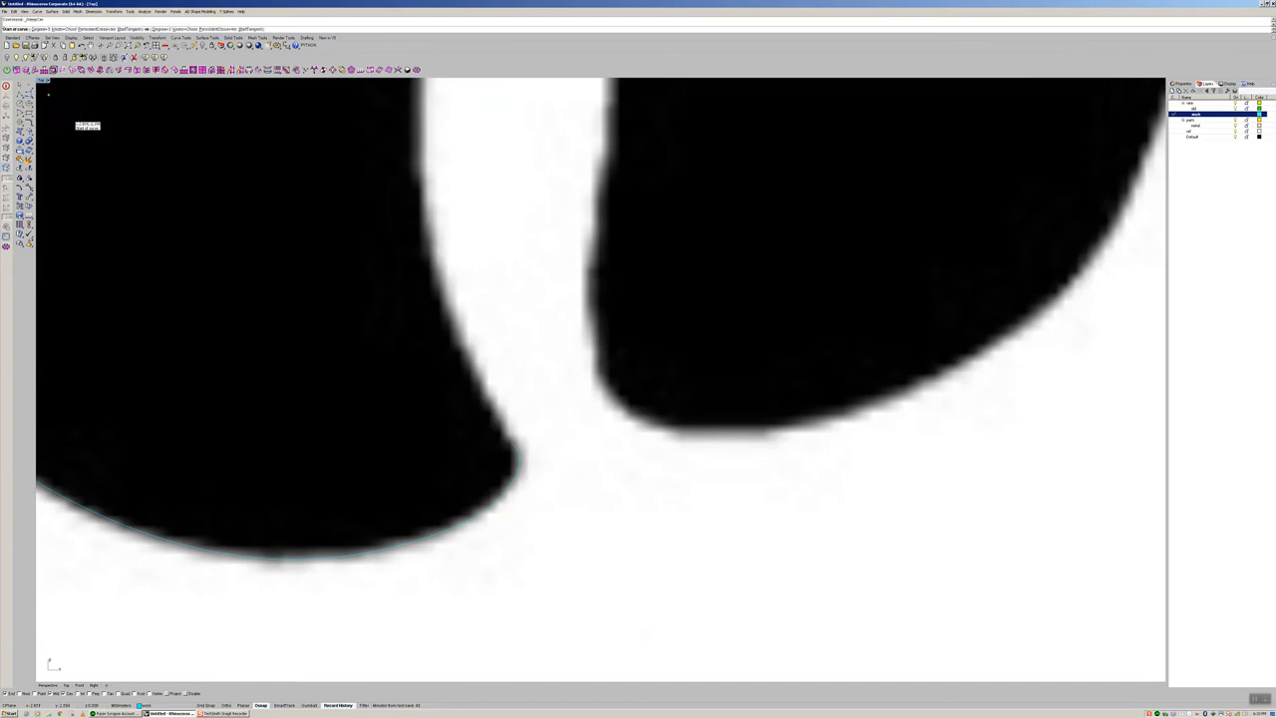
click(508, 438)
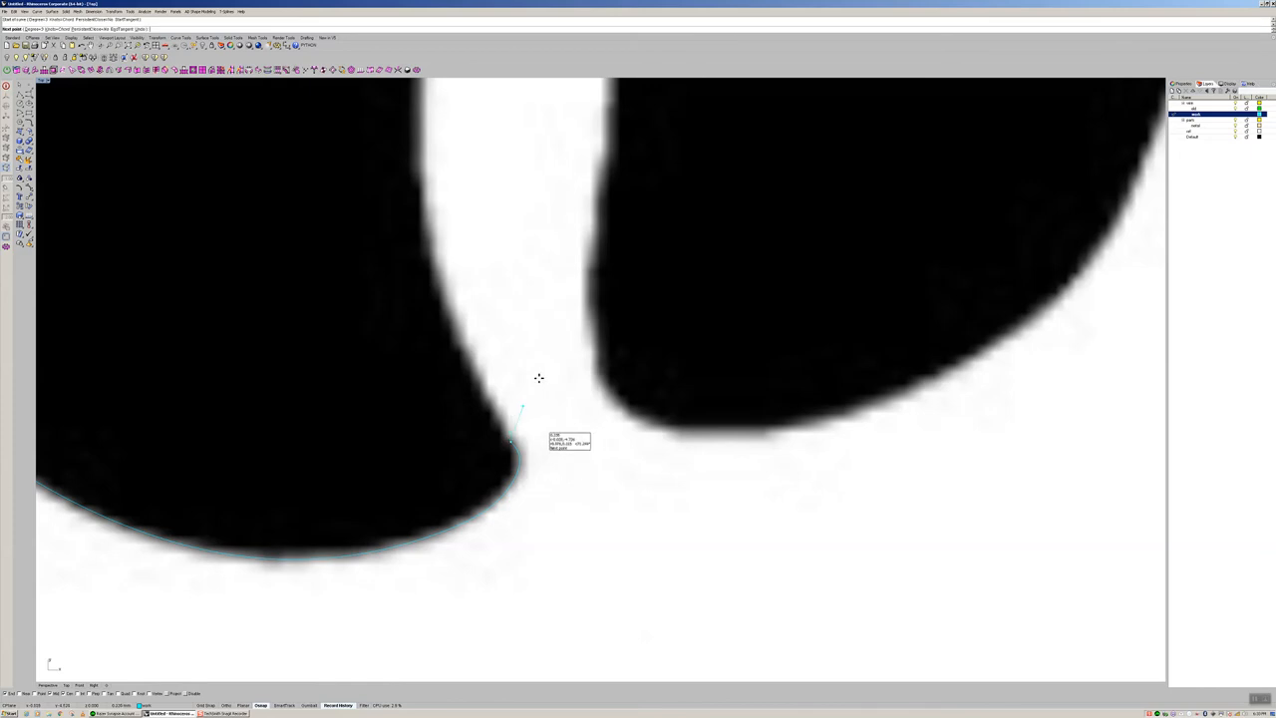
click(470, 370)
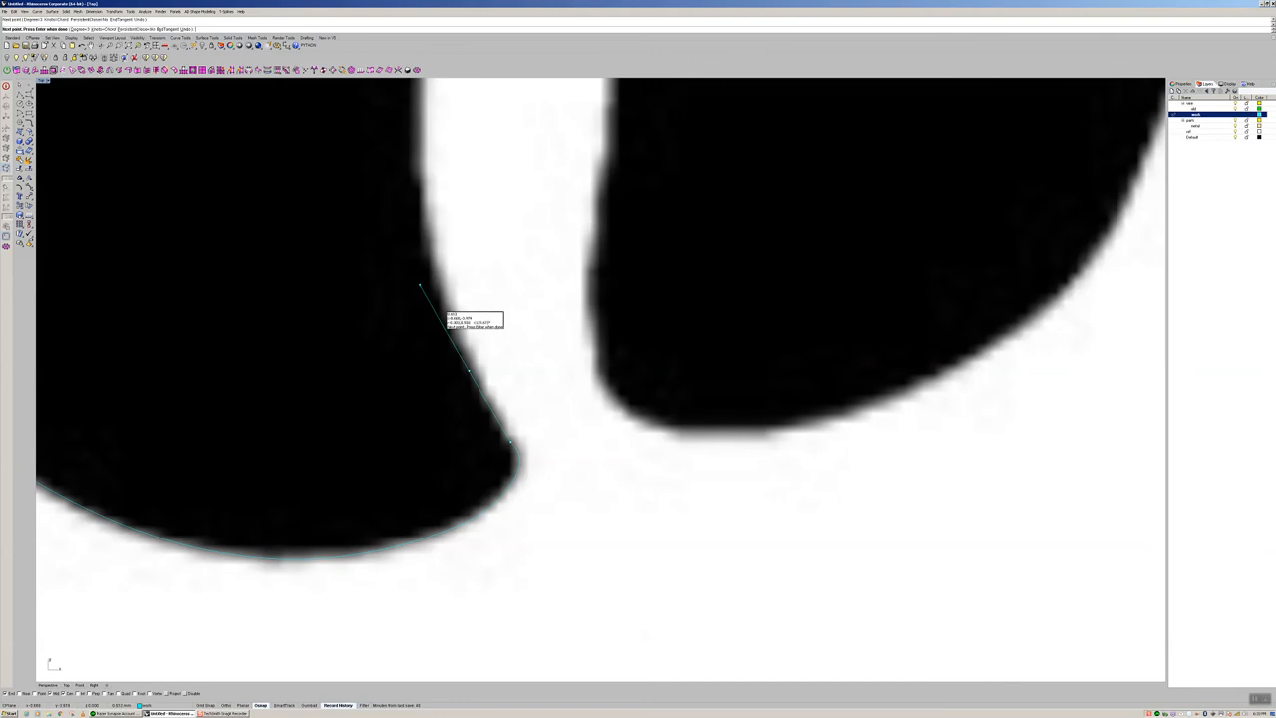
scroll(429, 246, down, 3)
scroll(456, 249, up, 3)
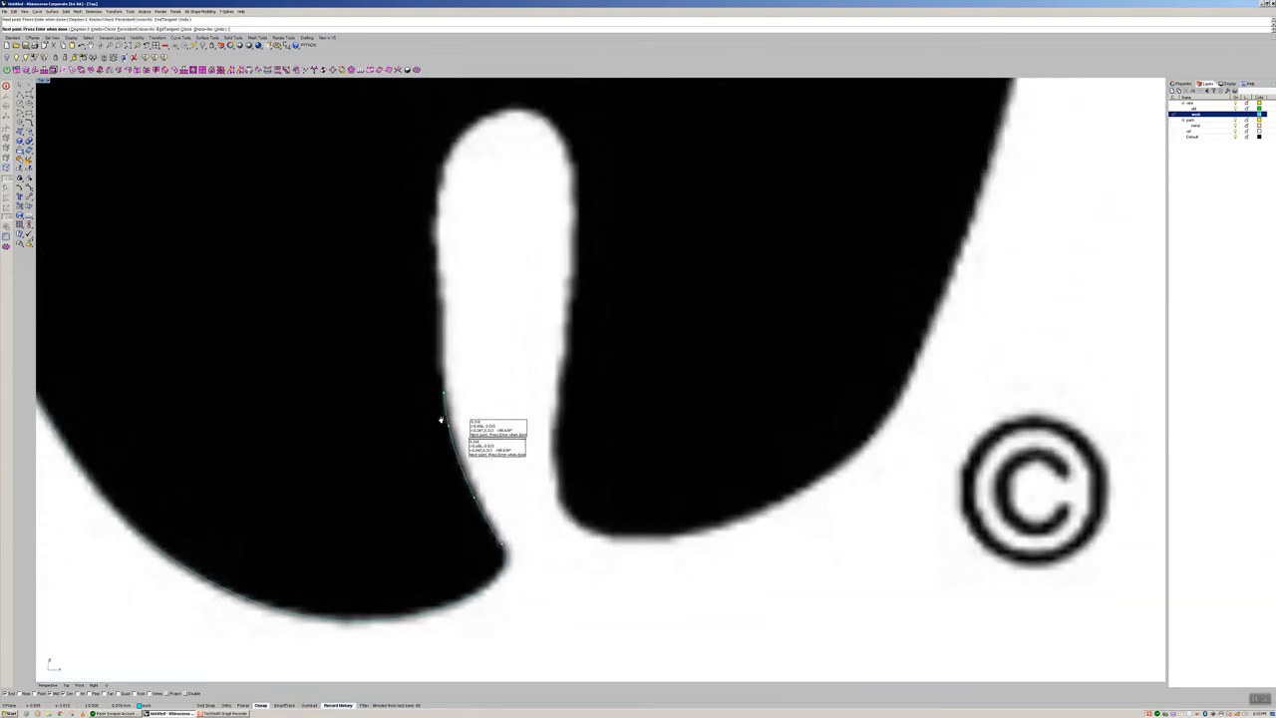
click(433, 395)
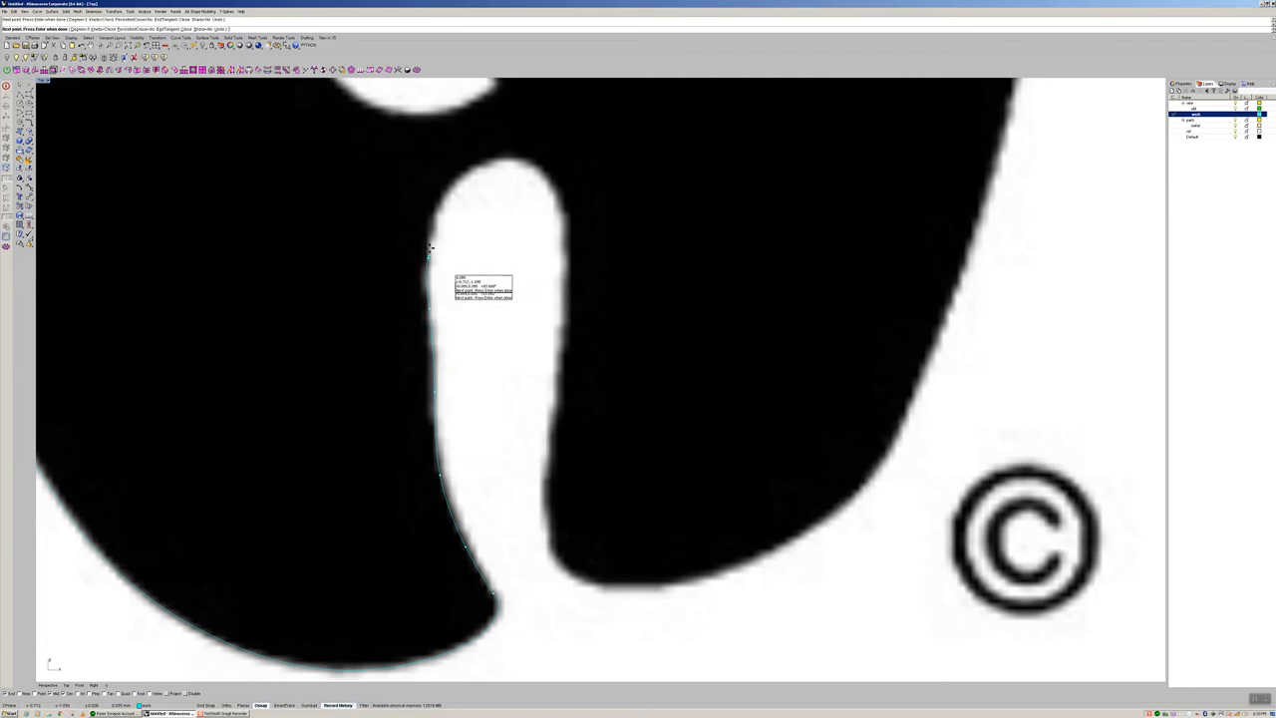
click(451, 185)
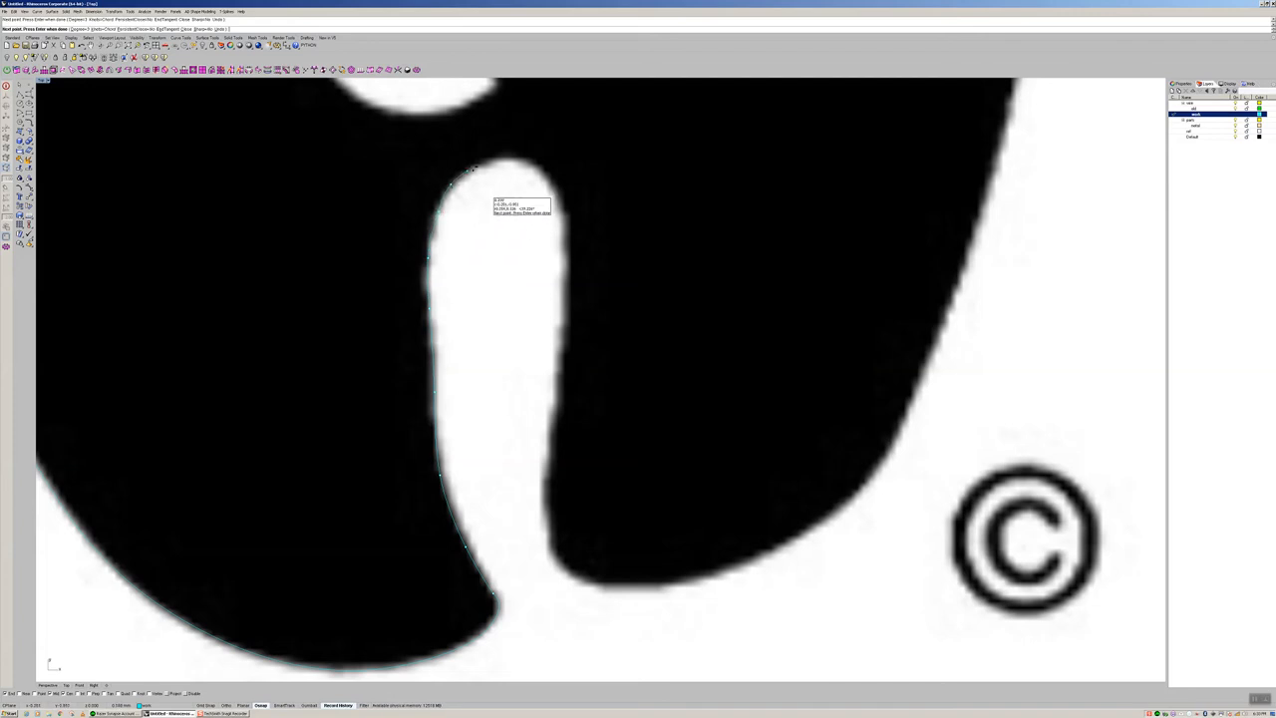
click(490, 162)
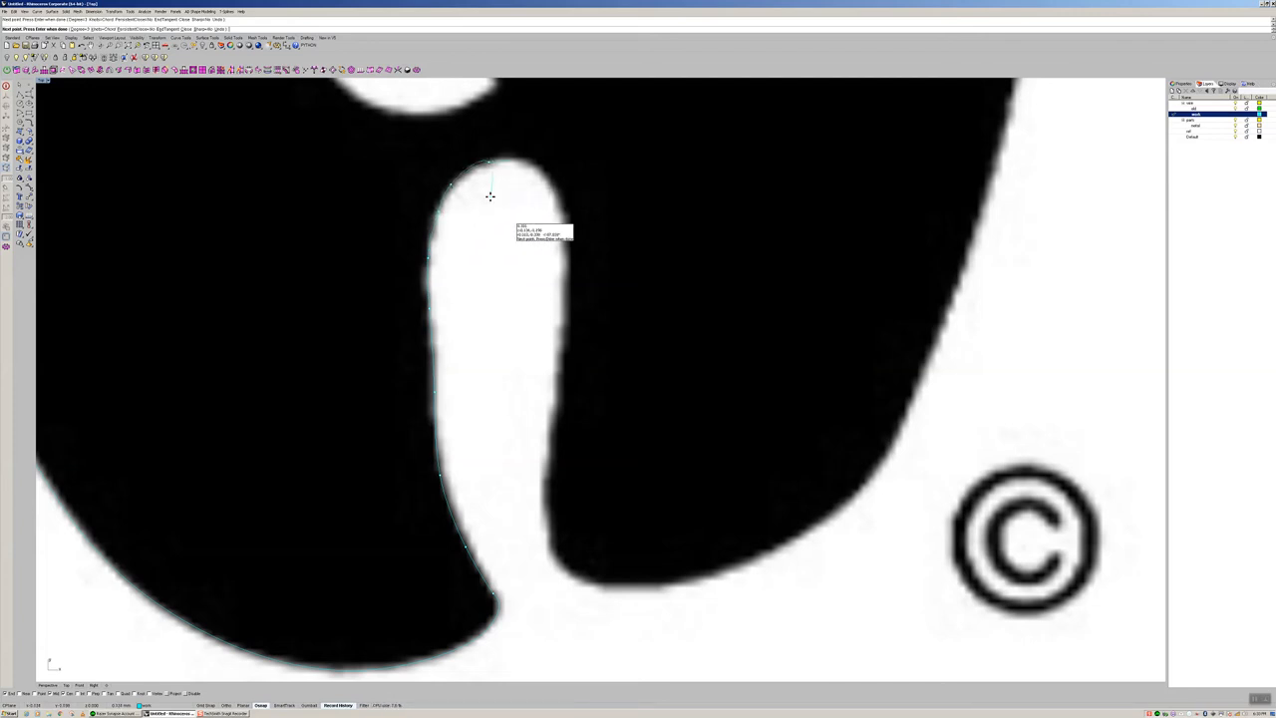
Step: Continue the curve over the gap's rounded top and down its opposite side, ending at the inner corner of the other front foot
click(525, 160)
click(563, 206)
click(562, 292)
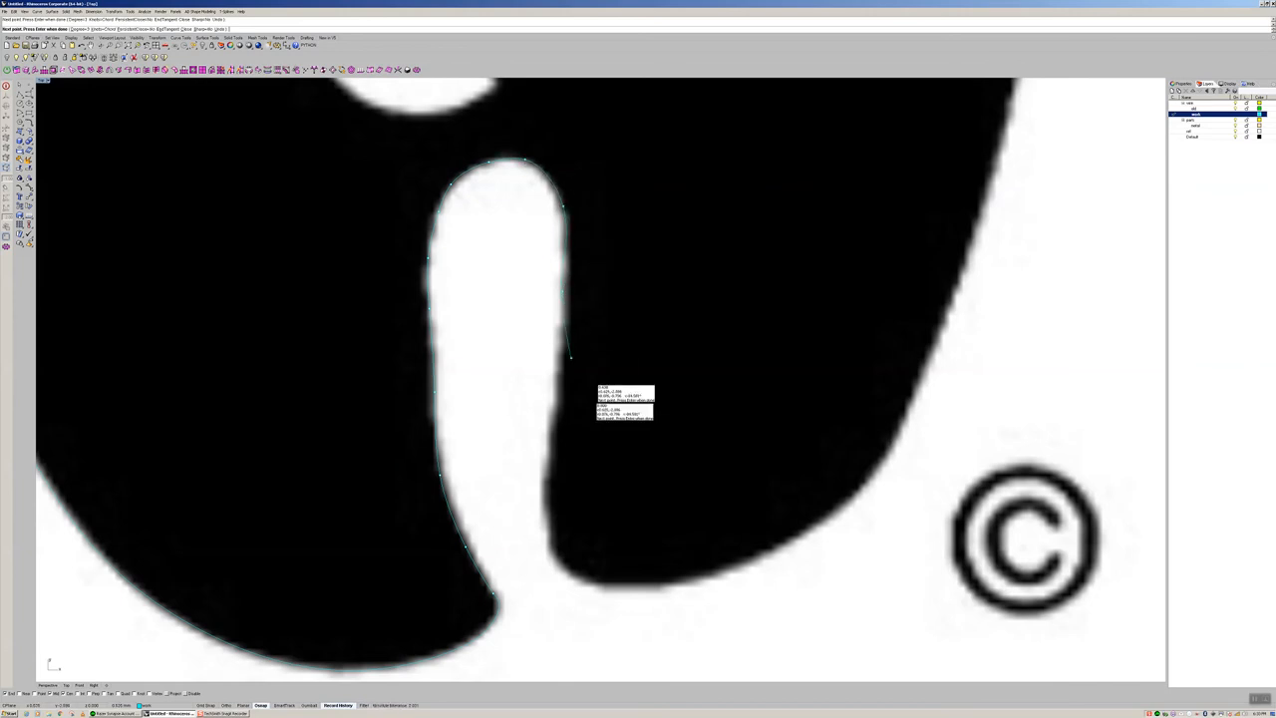
click(555, 413)
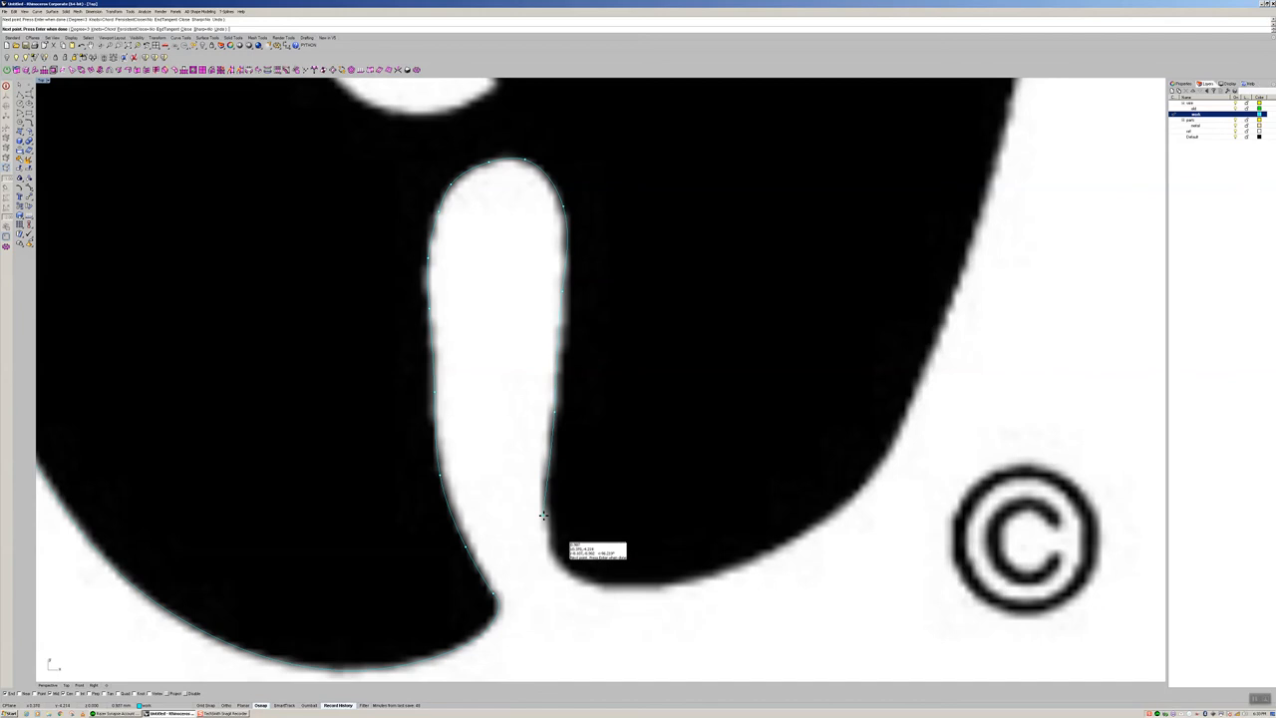
click(546, 521)
click(554, 563)
click(565, 570)
key(Return)
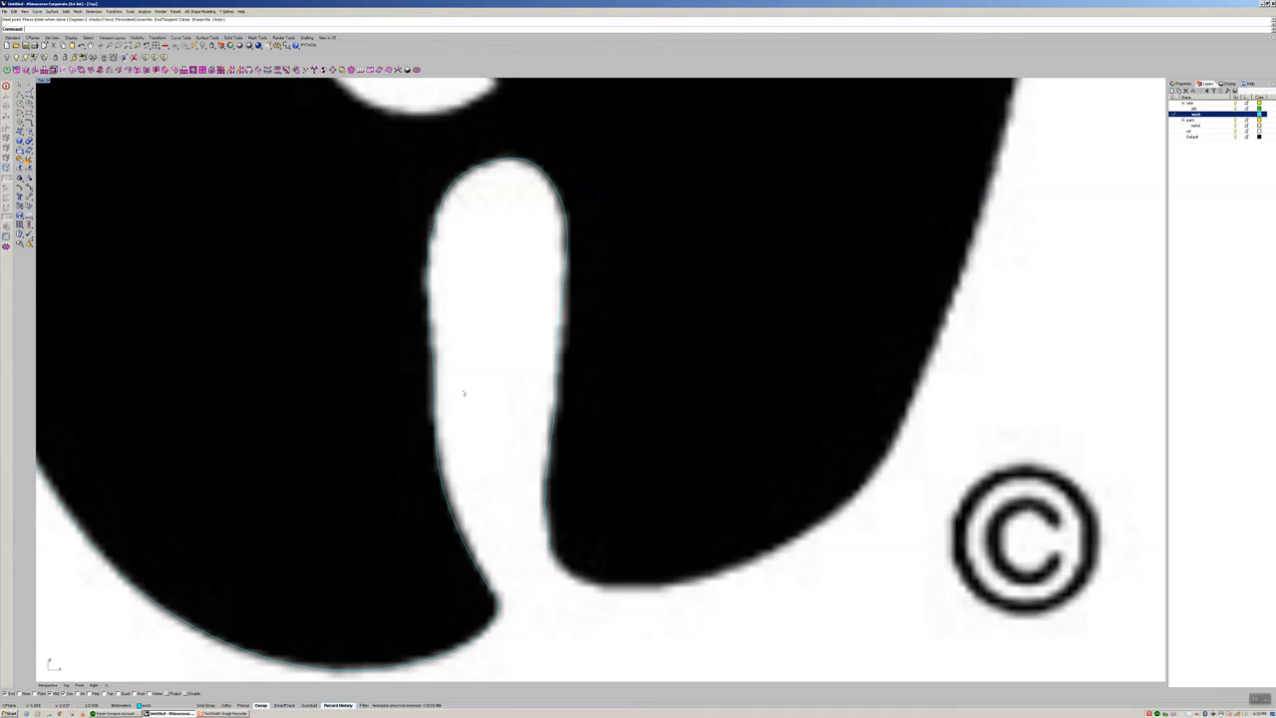
Step: Trace a new curve from that endpoint around the underside of the foot and partway up the leg's outer edge
right_click(545, 486)
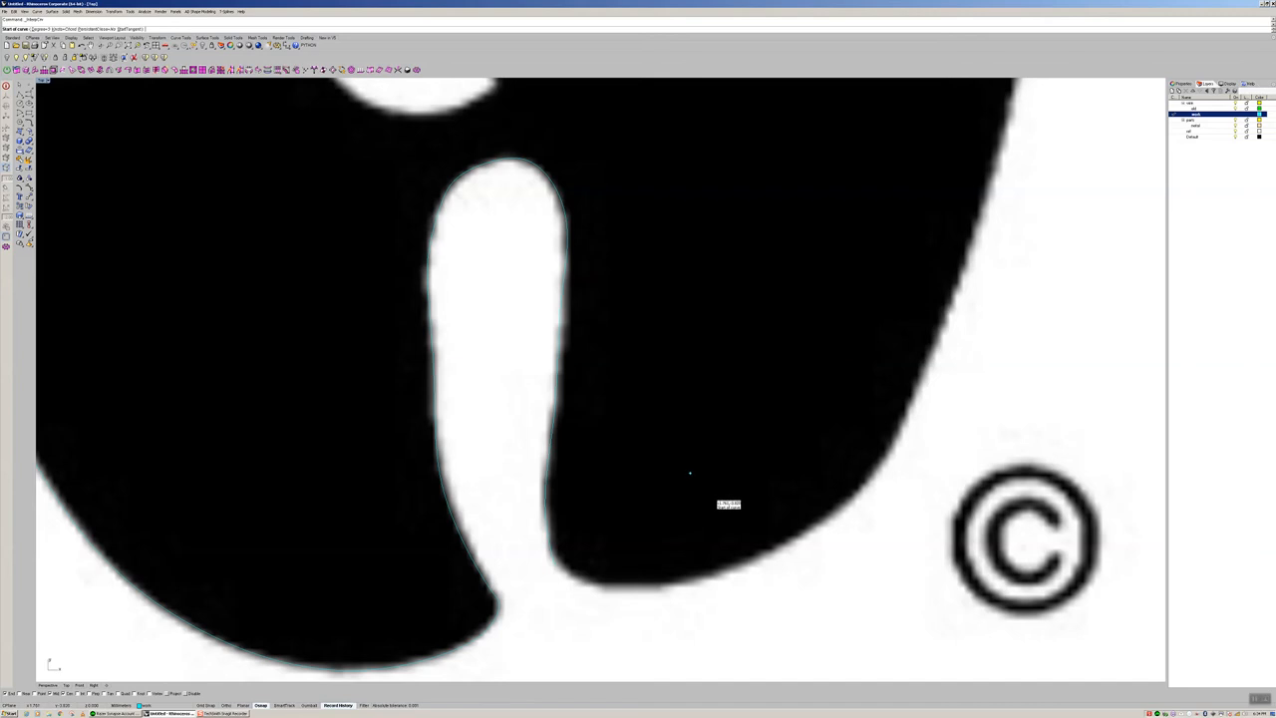
click(558, 564)
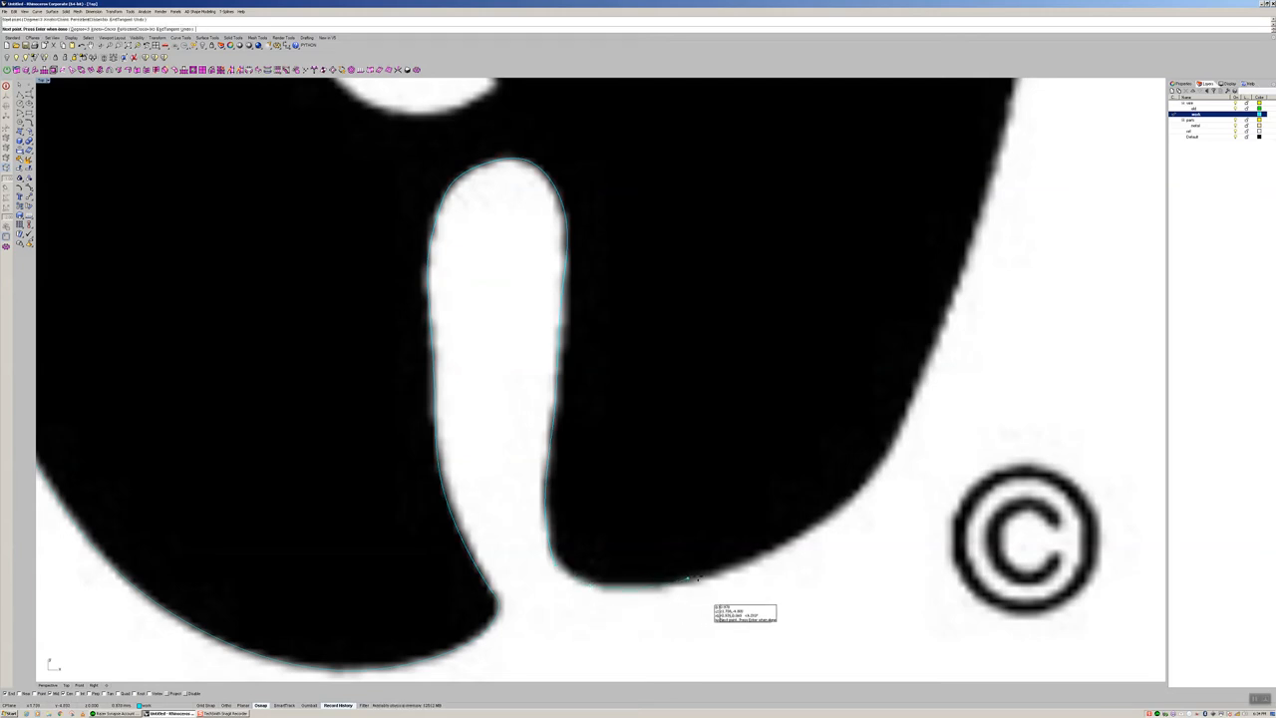
click(723, 571)
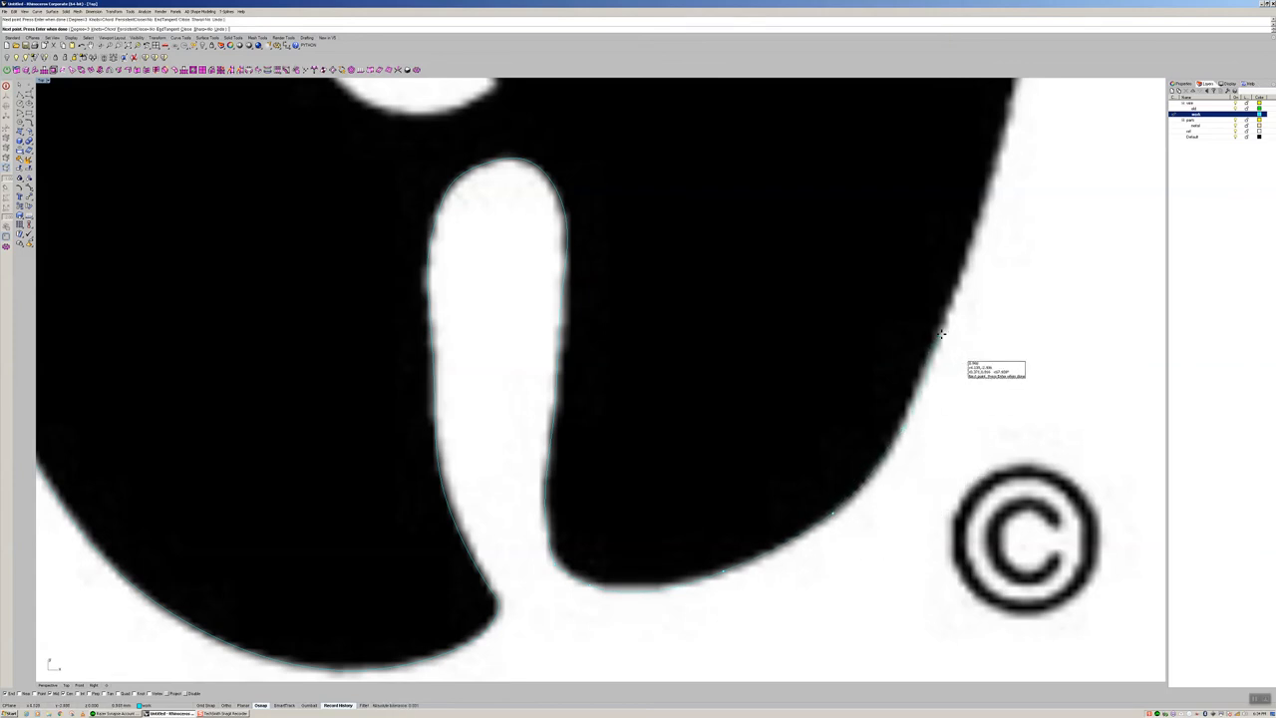
scroll(945, 319, down, 2)
scroll(947, 317, down, 3)
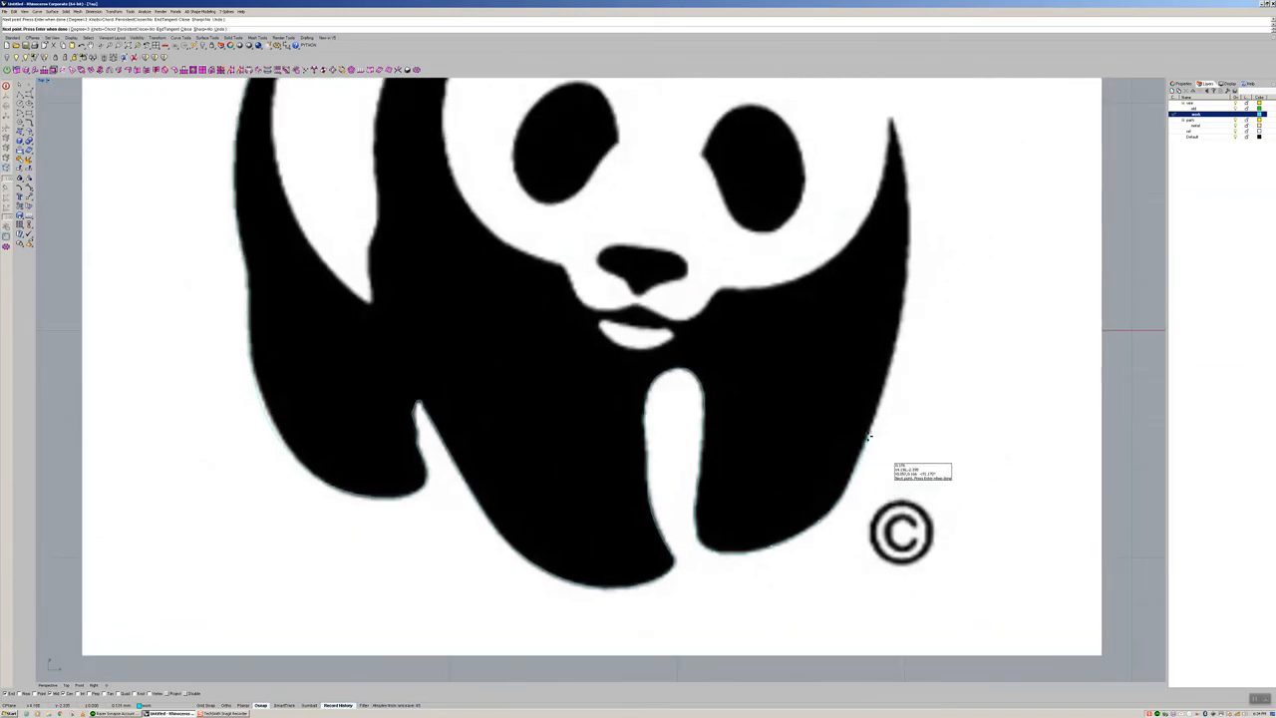
scroll(887, 425, up, 9)
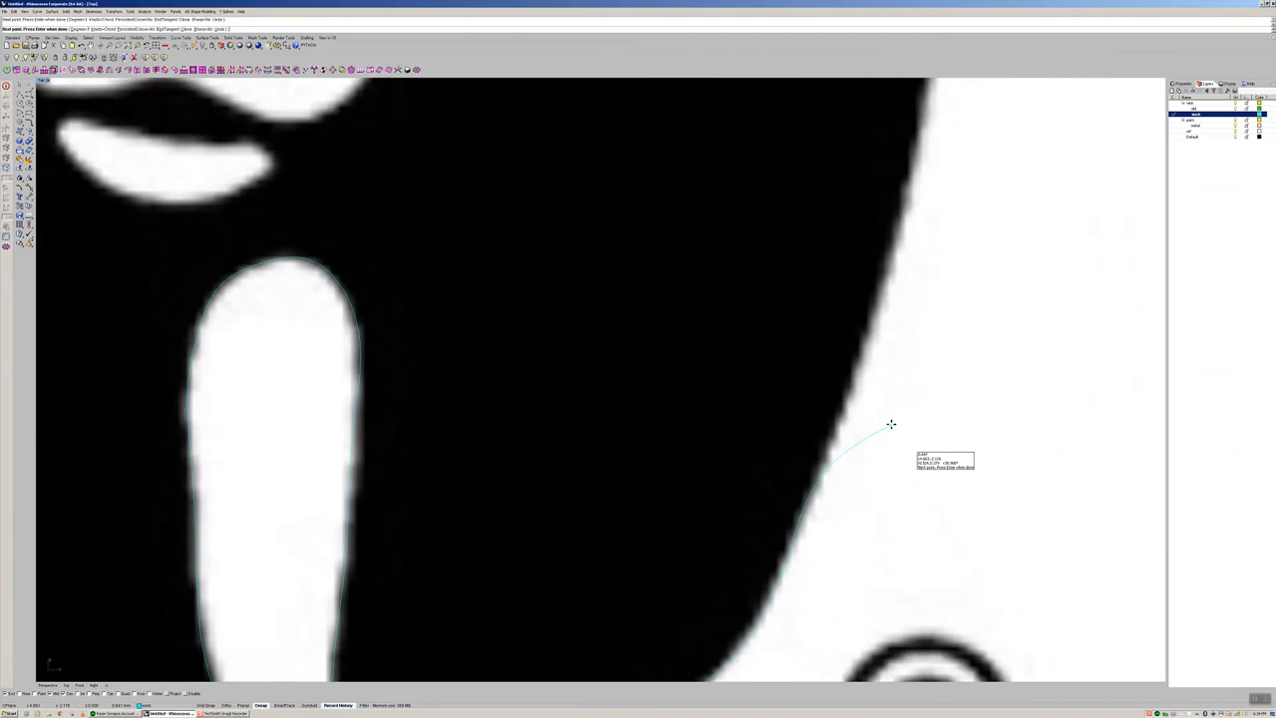
right_click(890, 419)
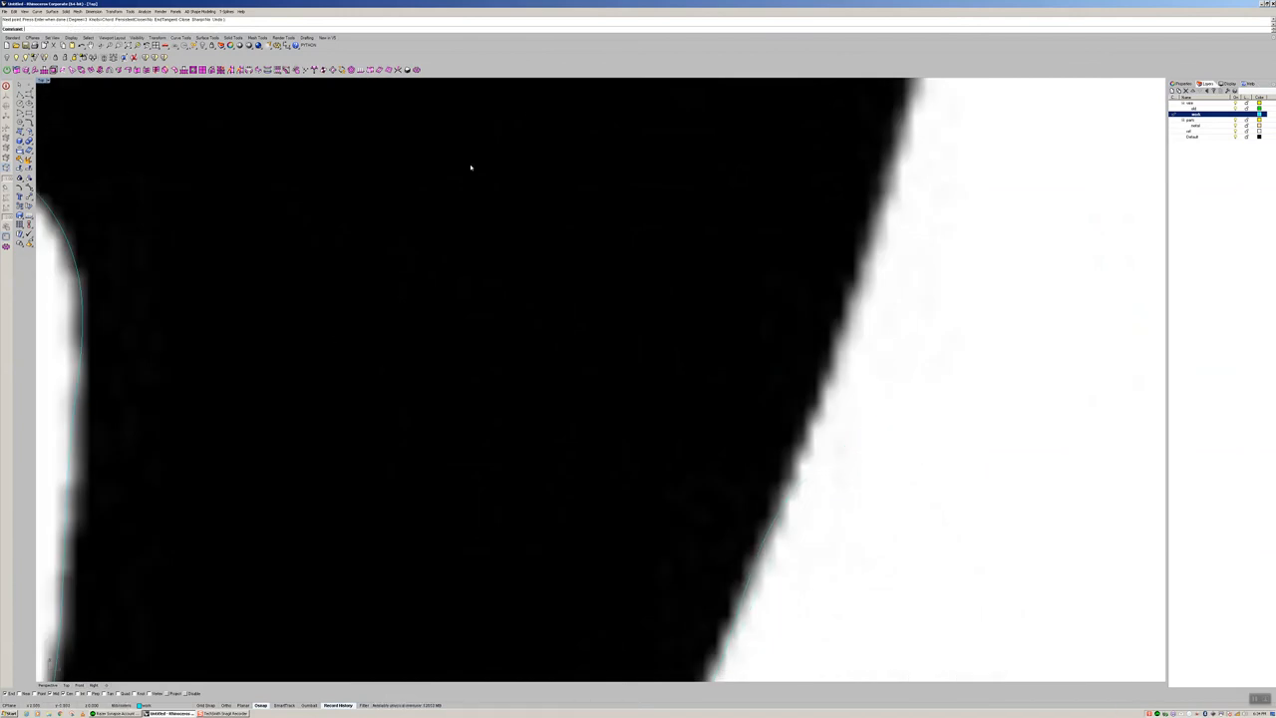
Step: Trace on from the last endpoint up the body's outer edge, and finish the lower face-edge curve at the corner beside the mouth
right_click(933, 410)
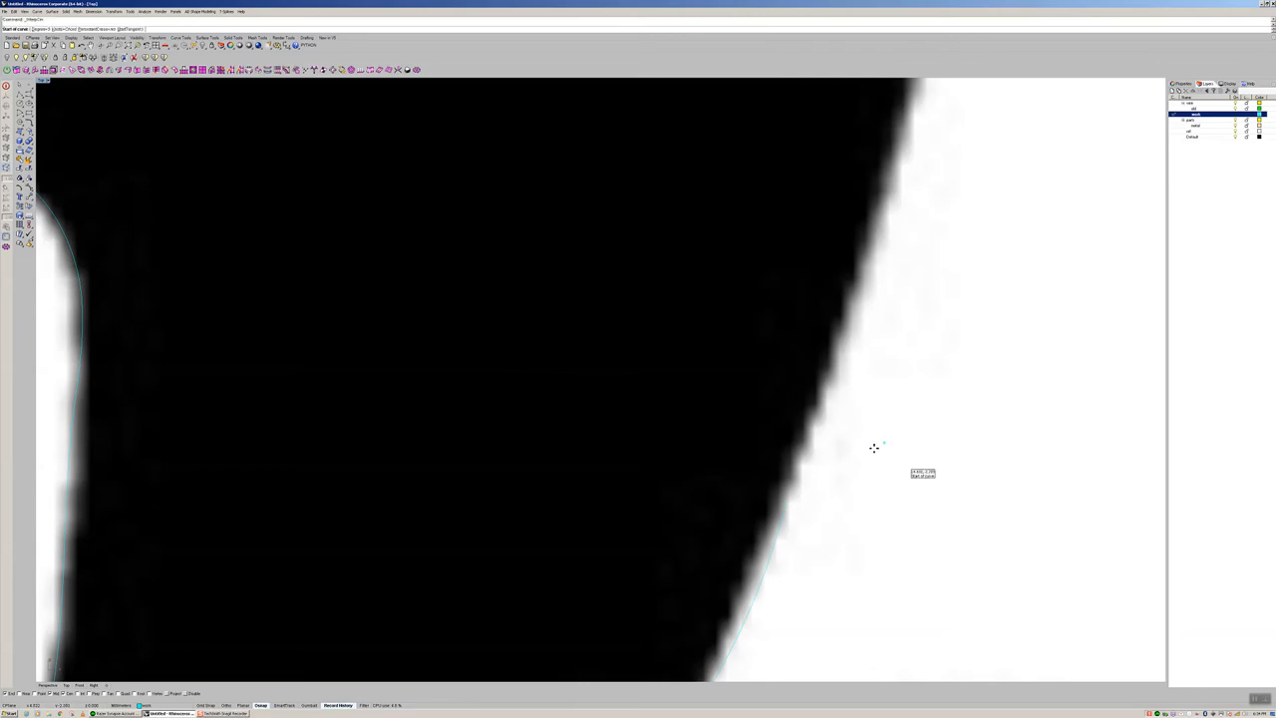
click(785, 501)
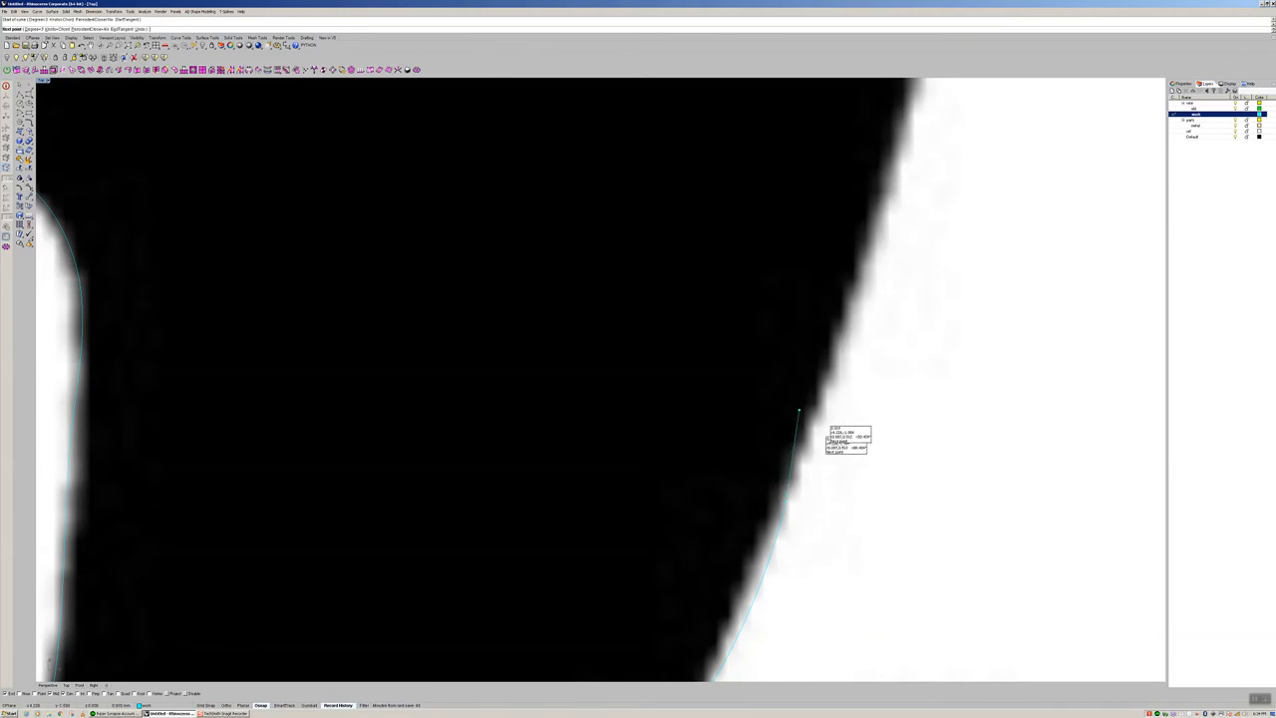
click(825, 378)
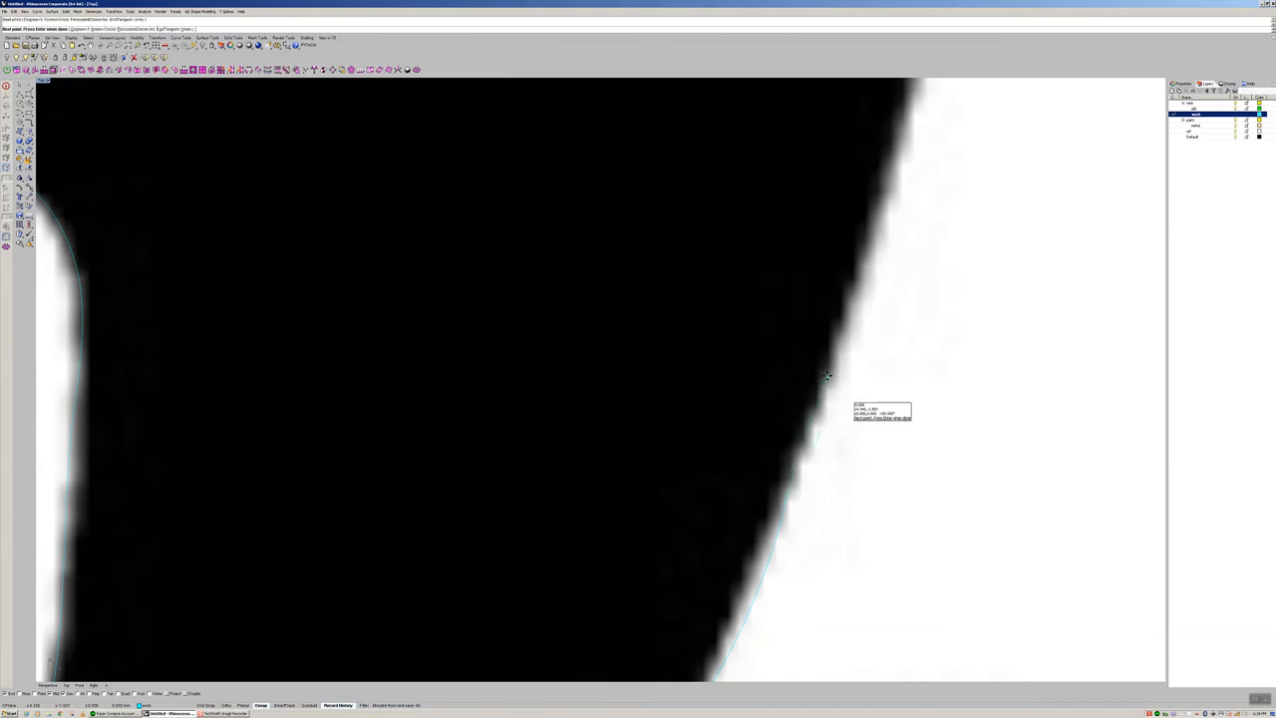
click(892, 182)
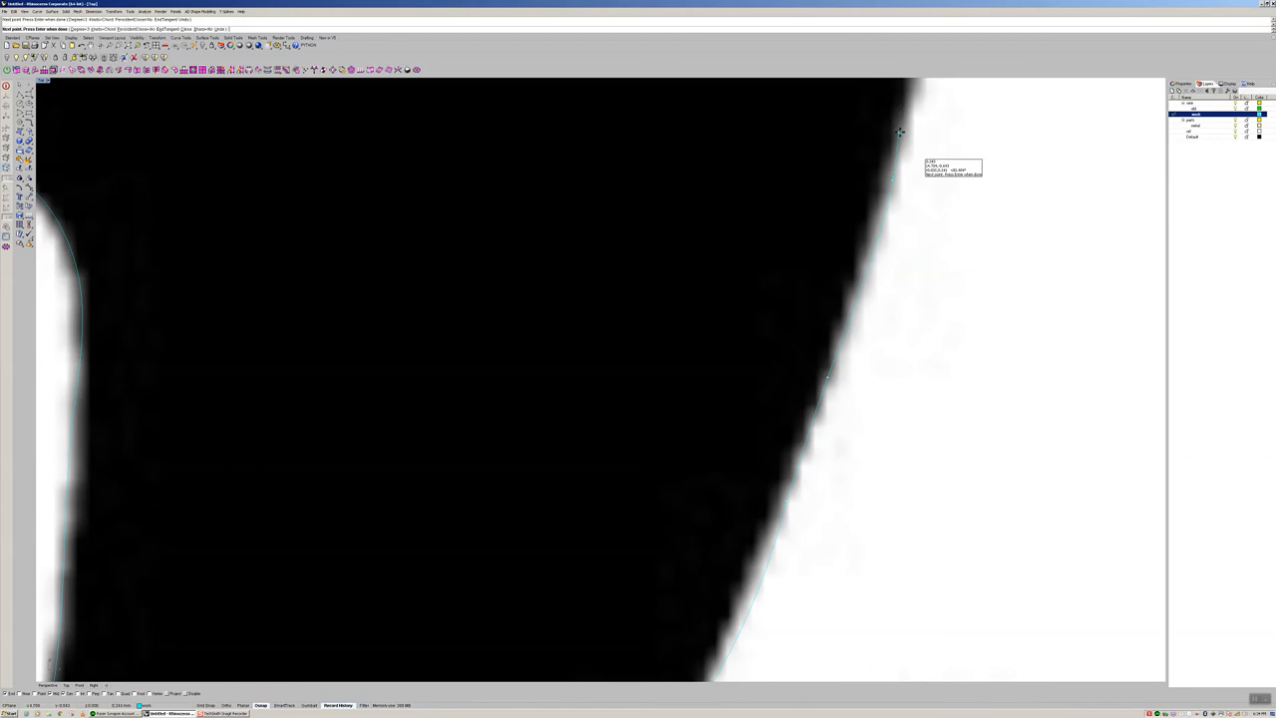
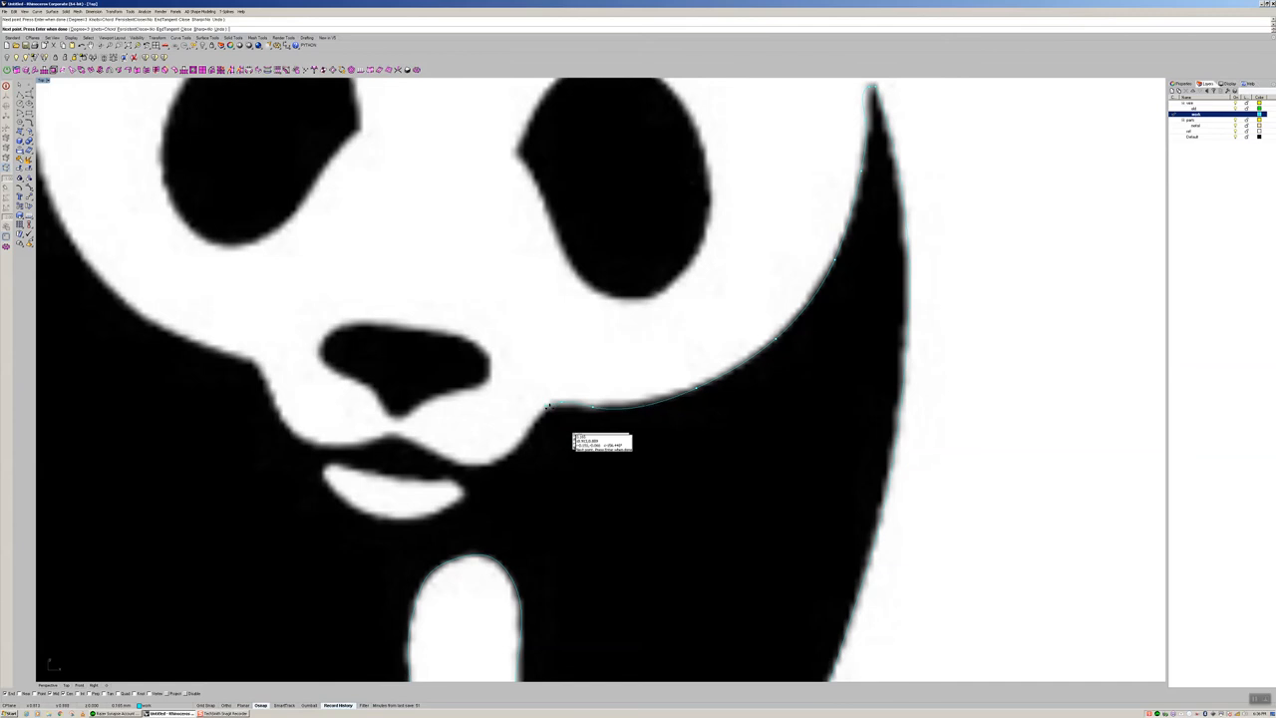
key(Return)
Step: Start another interpolated curve at the corner beside the mouth and trace the near half of the muzzle to below the nose
key(Return)
scroll(563, 404, up, 2)
click(563, 396)
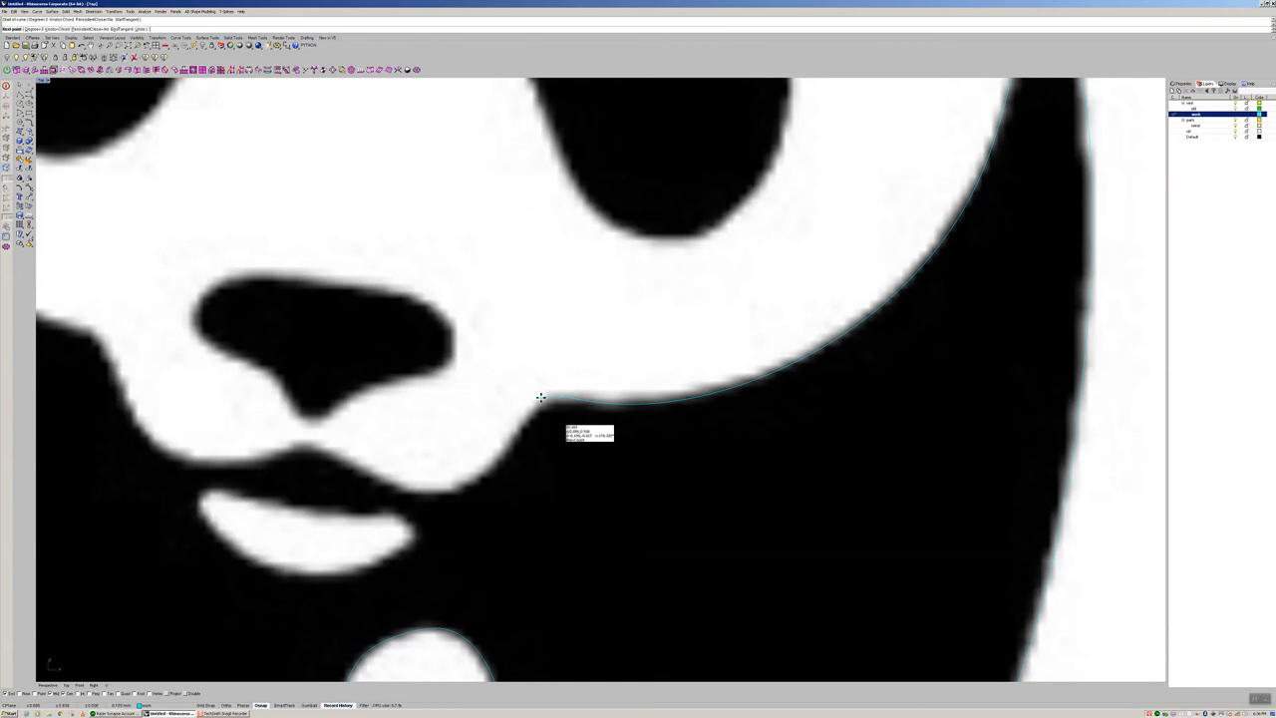
click(540, 398)
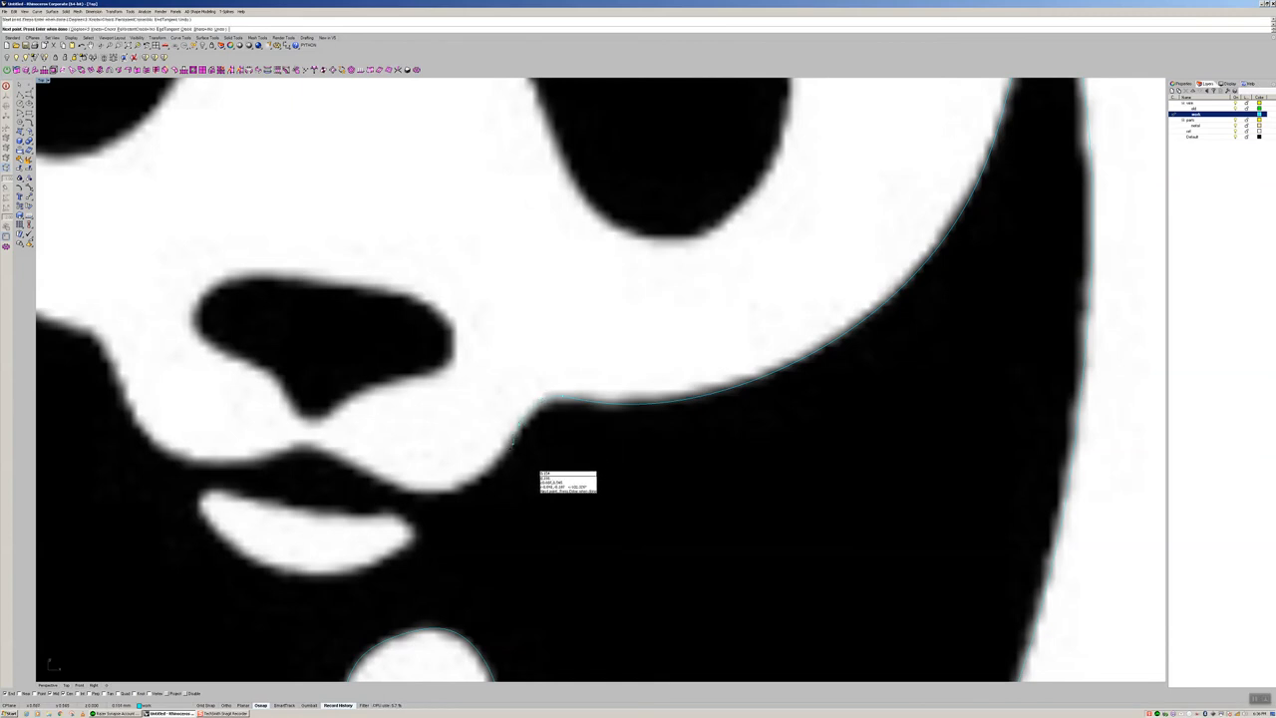
scroll(554, 404, down, 3)
click(556, 399)
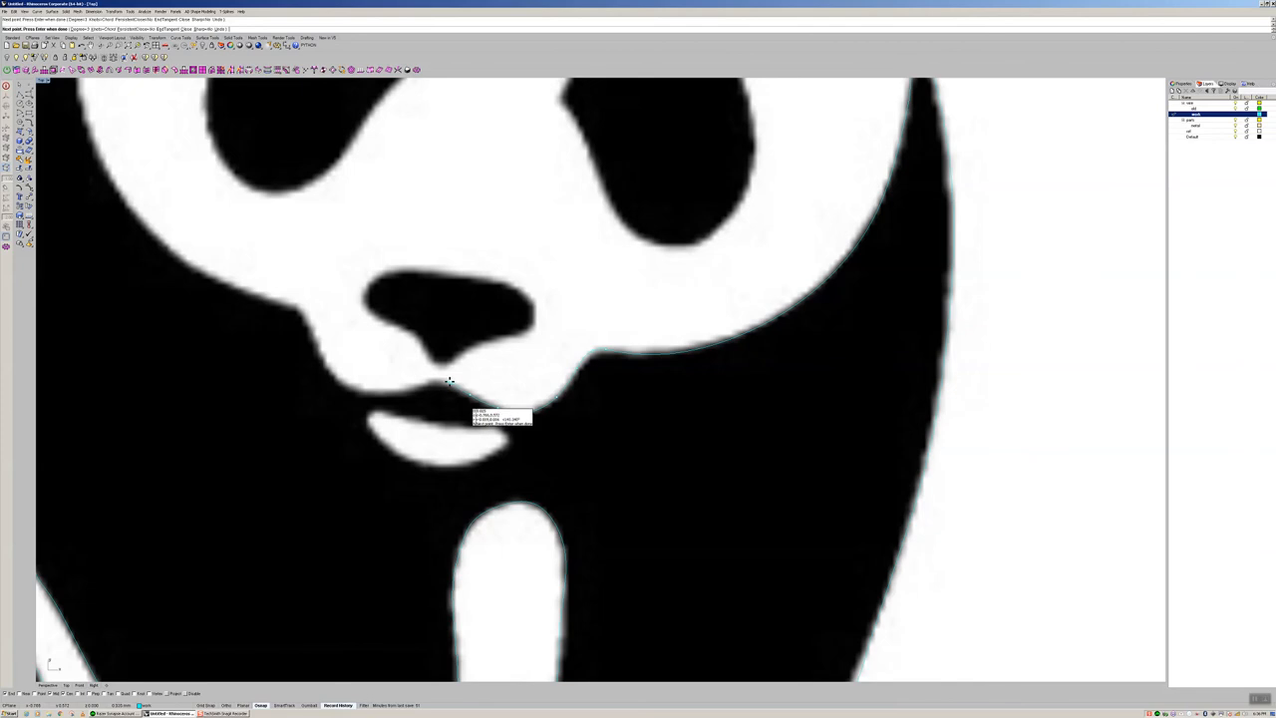
Step: Continue the curve along the other half of the muzzle and up to the corner where it meets the cheek
scroll(451, 383, down, 3)
right_drag(450, 382, 543, 382)
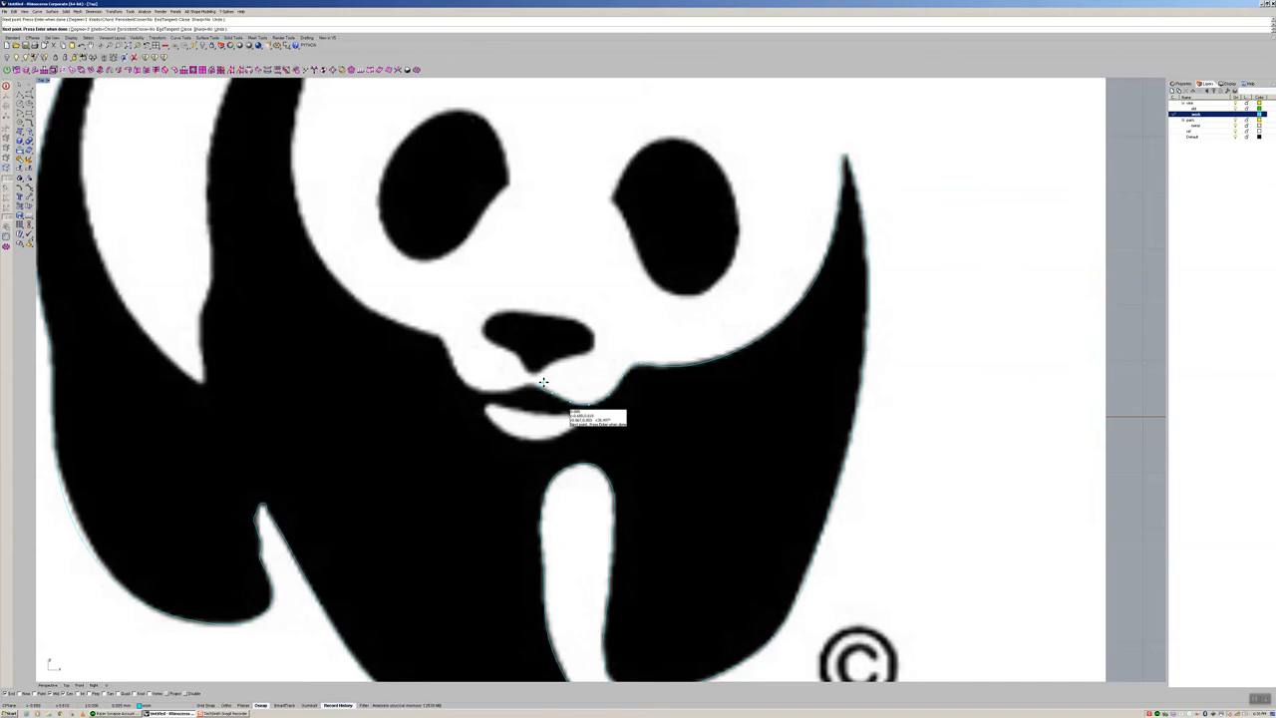
scroll(512, 355, up, 5)
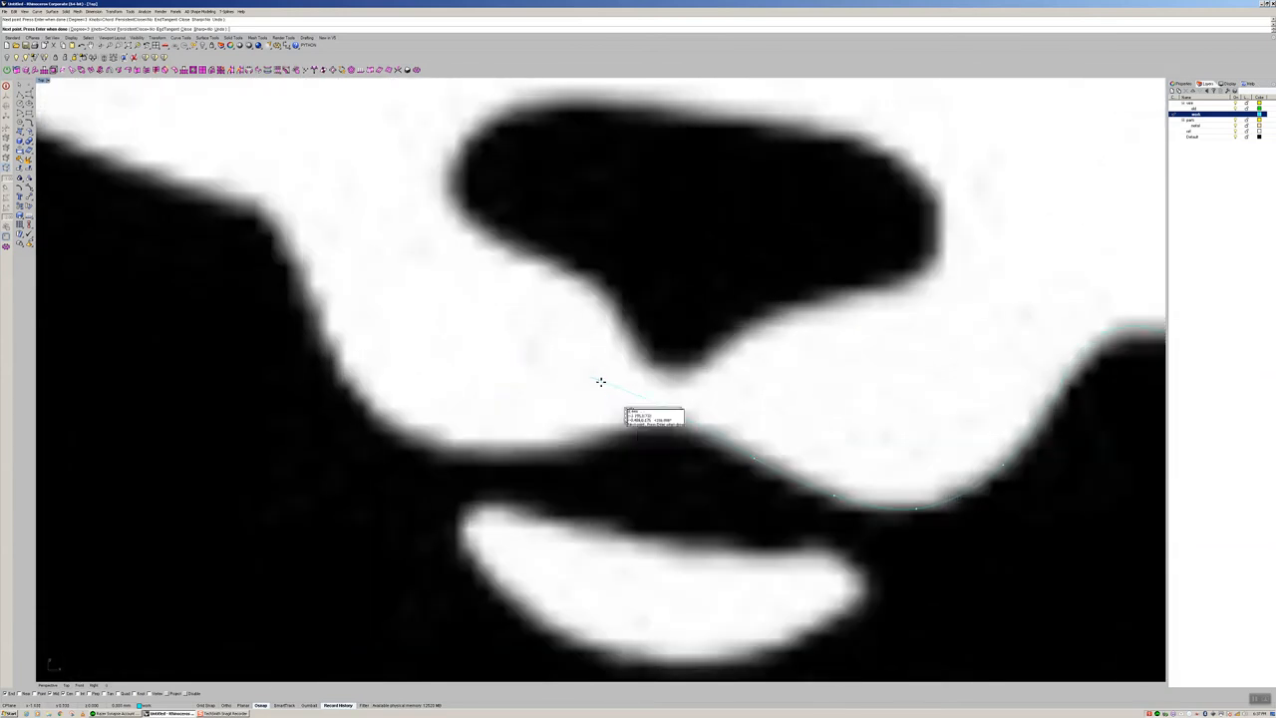
click(608, 431)
click(549, 464)
click(409, 443)
click(329, 357)
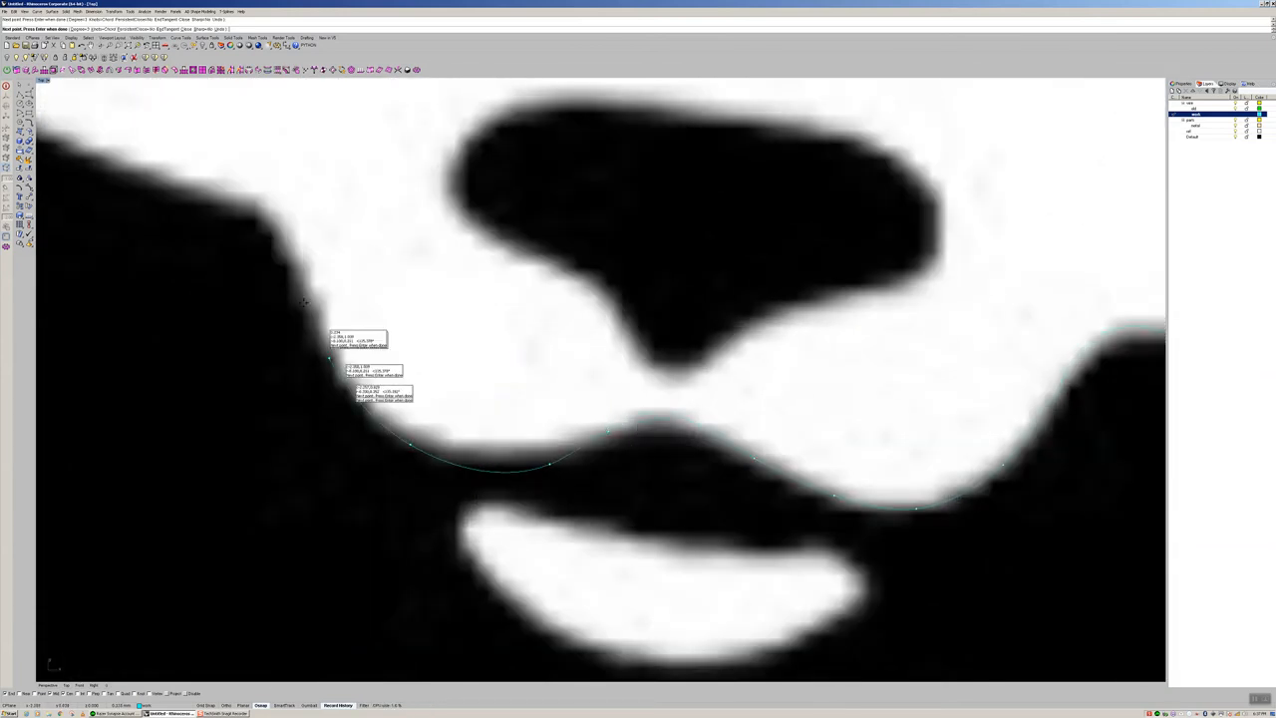
click(280, 236)
click(235, 206)
Step: Extend the curve along the cheek and side of the face, finishing it just below the ear
scroll(235, 206, down, 4)
right_drag(235, 207, 483, 400)
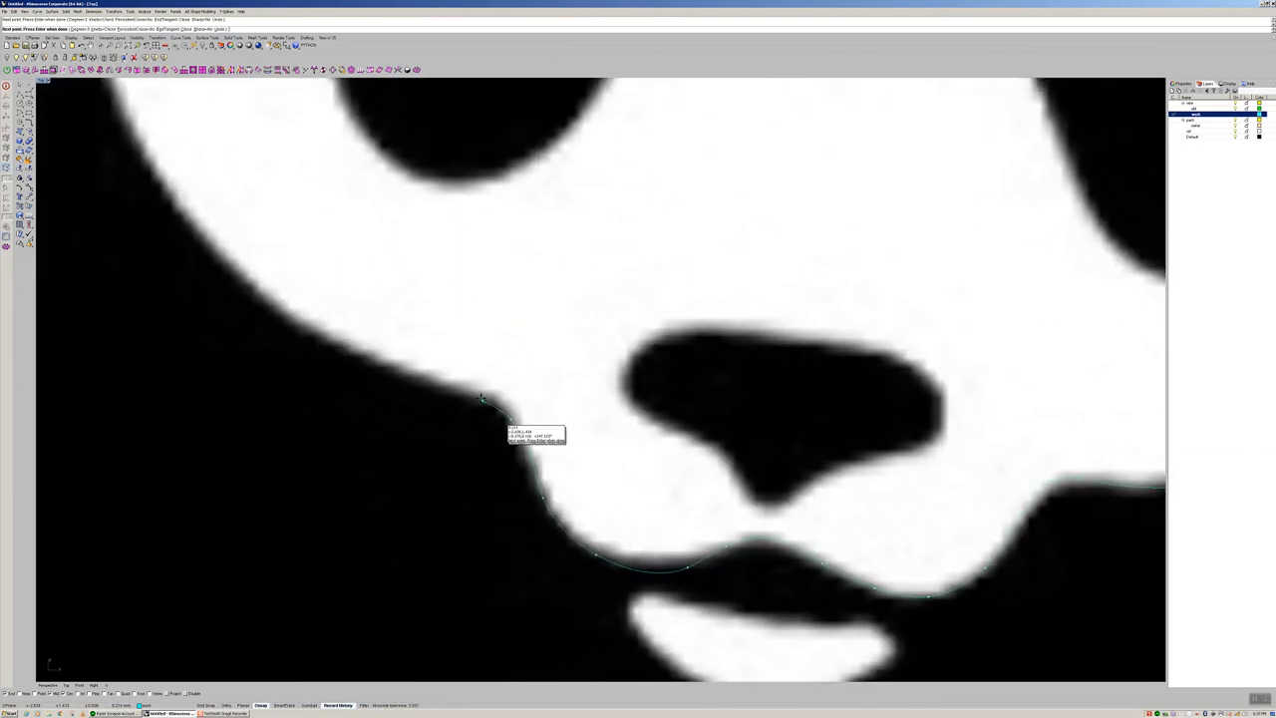
scroll(483, 400, down, 6)
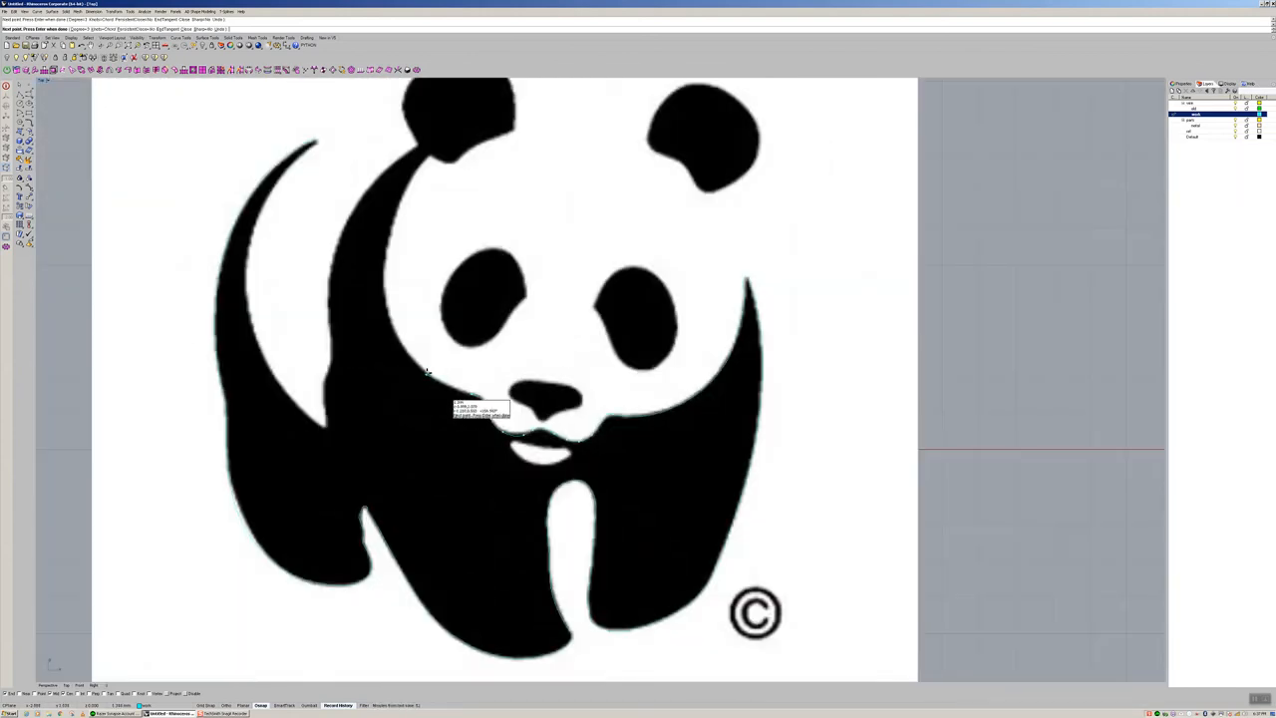
click(385, 265)
click(407, 184)
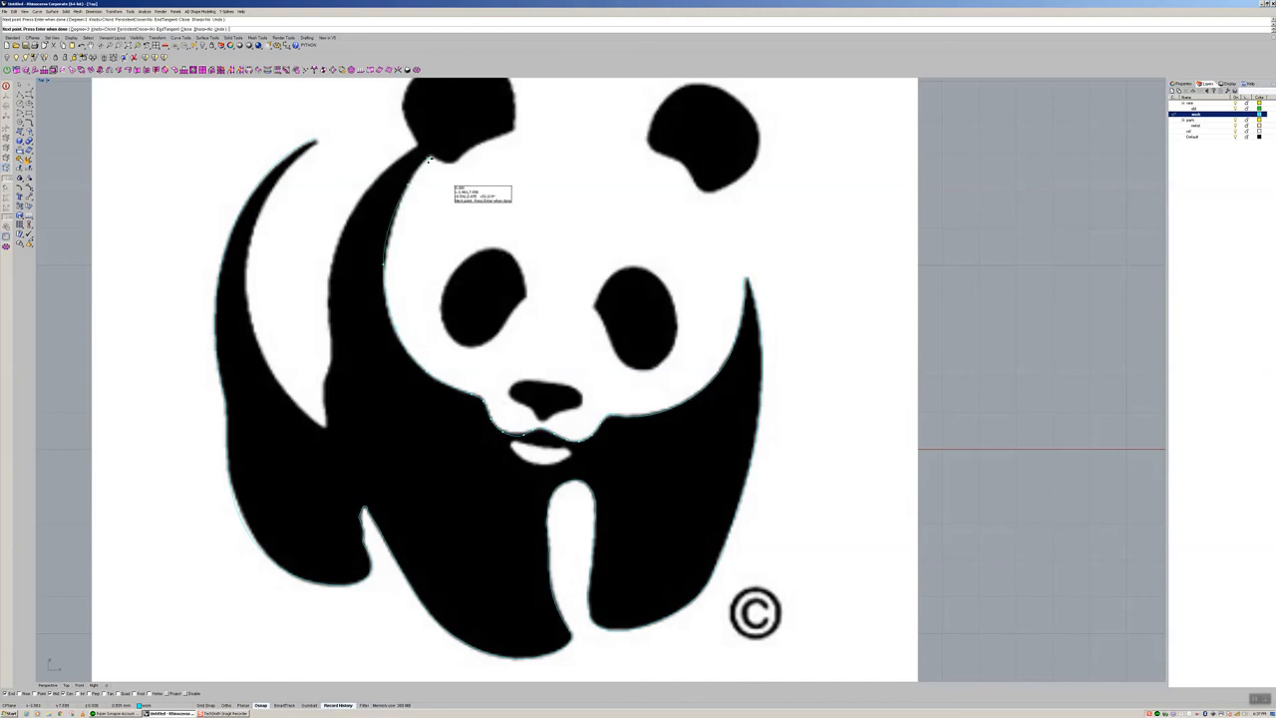
key(Return)
Step: Trace a new interpolated curve from the face curve's end along the underside of the ear to the ear's pointed corner
scroll(432, 161, up, 5)
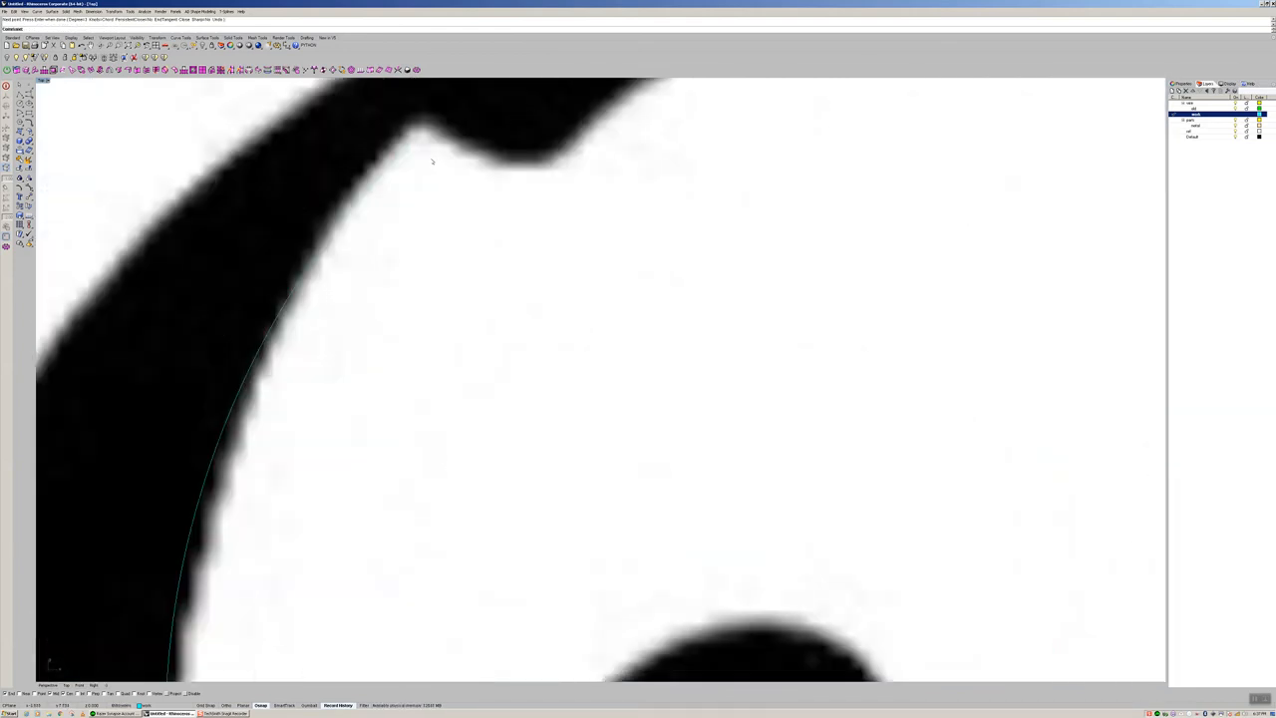
scroll(432, 160, up, 2)
key(Return)
click(394, 192)
click(515, 249)
click(652, 262)
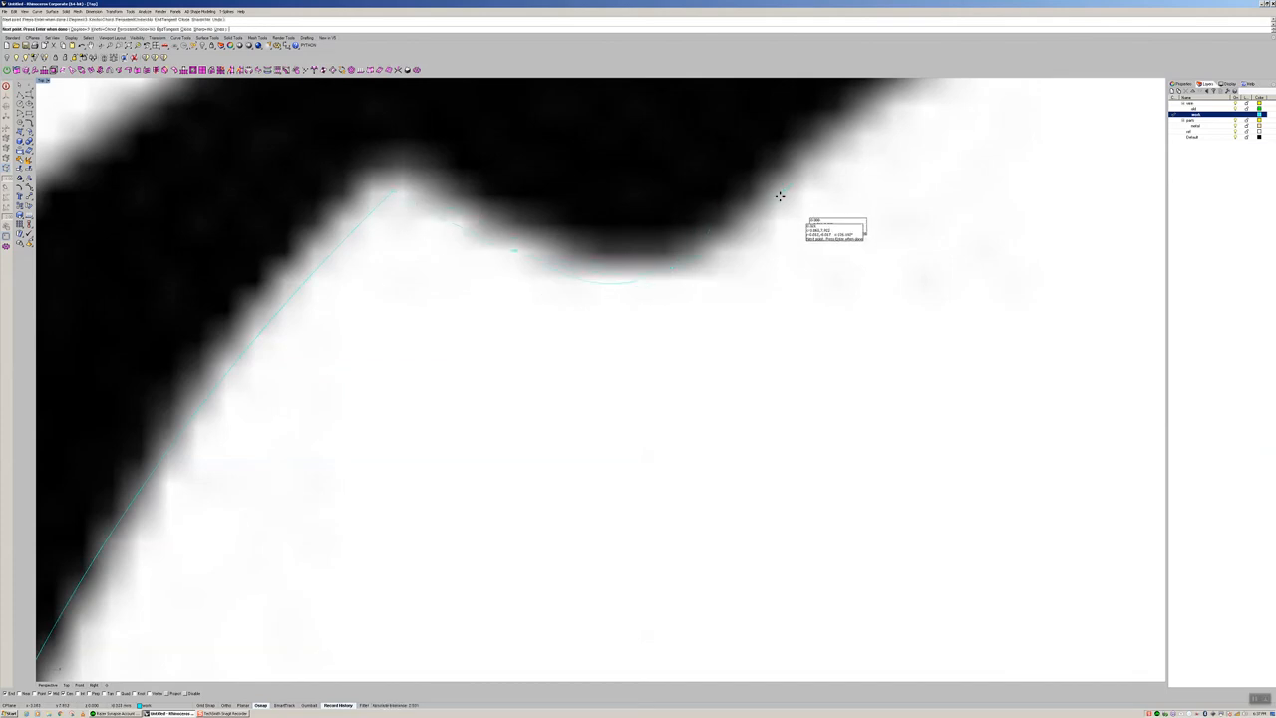
scroll(588, 473, down, 5)
click(626, 420)
click(740, 365)
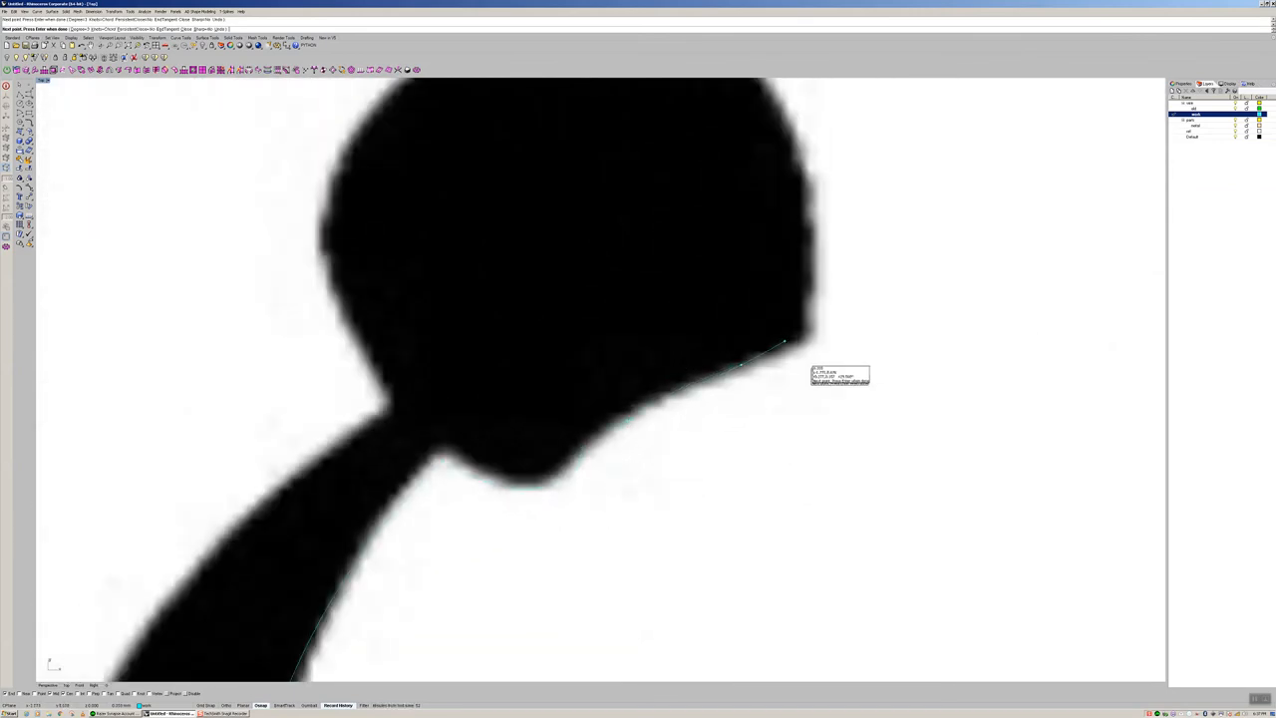
click(808, 328)
Step: Continue the interpolated curve from the ear's pointed corner over its rounded outer edge to the shoulder junction and finish it
scroll(708, 345, down, 4)
right_drag(709, 345, 683, 505)
click(687, 290)
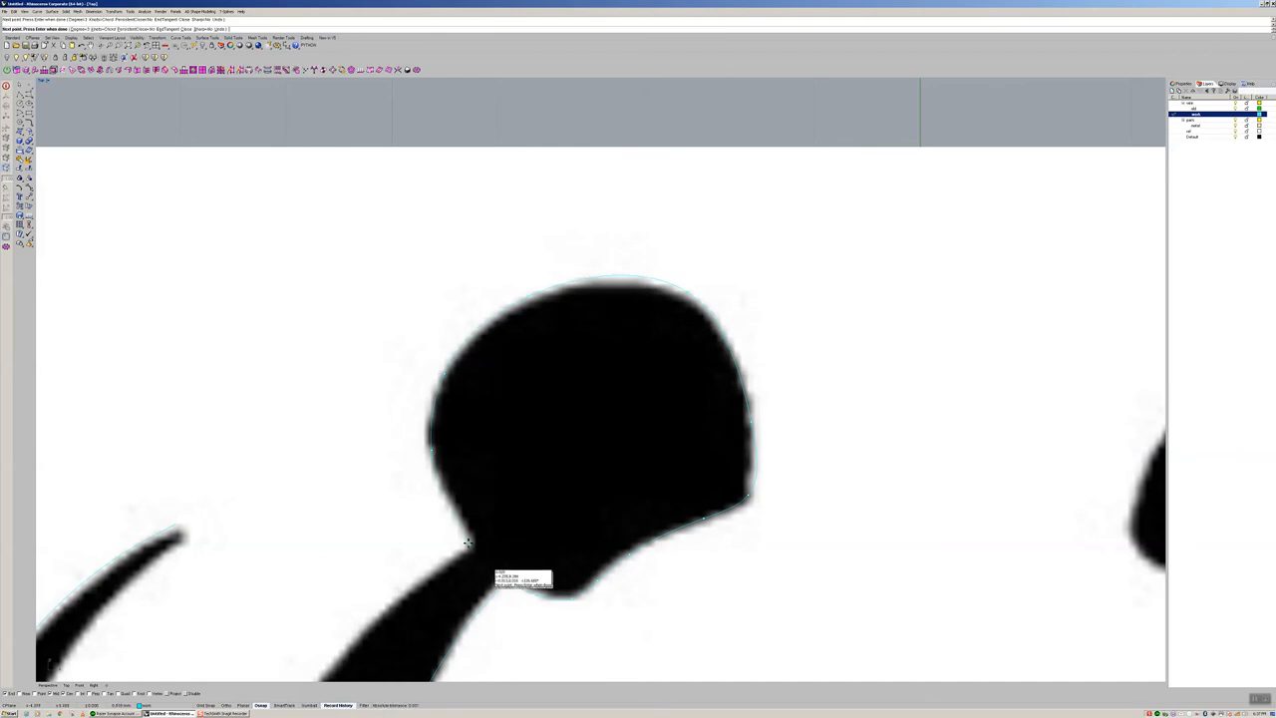
scroll(467, 543, down, 2)
scroll(501, 515, up, 5)
key(Return)
Step: Start a new interpolated curve at the ear and shoulder junction and trace down the shoulder's outer edge beside the white flank
key(Return)
click(531, 371)
scroll(479, 399, down, 5)
click(427, 330)
scroll(399, 344, down, 3)
scroll(344, 354, up, 2)
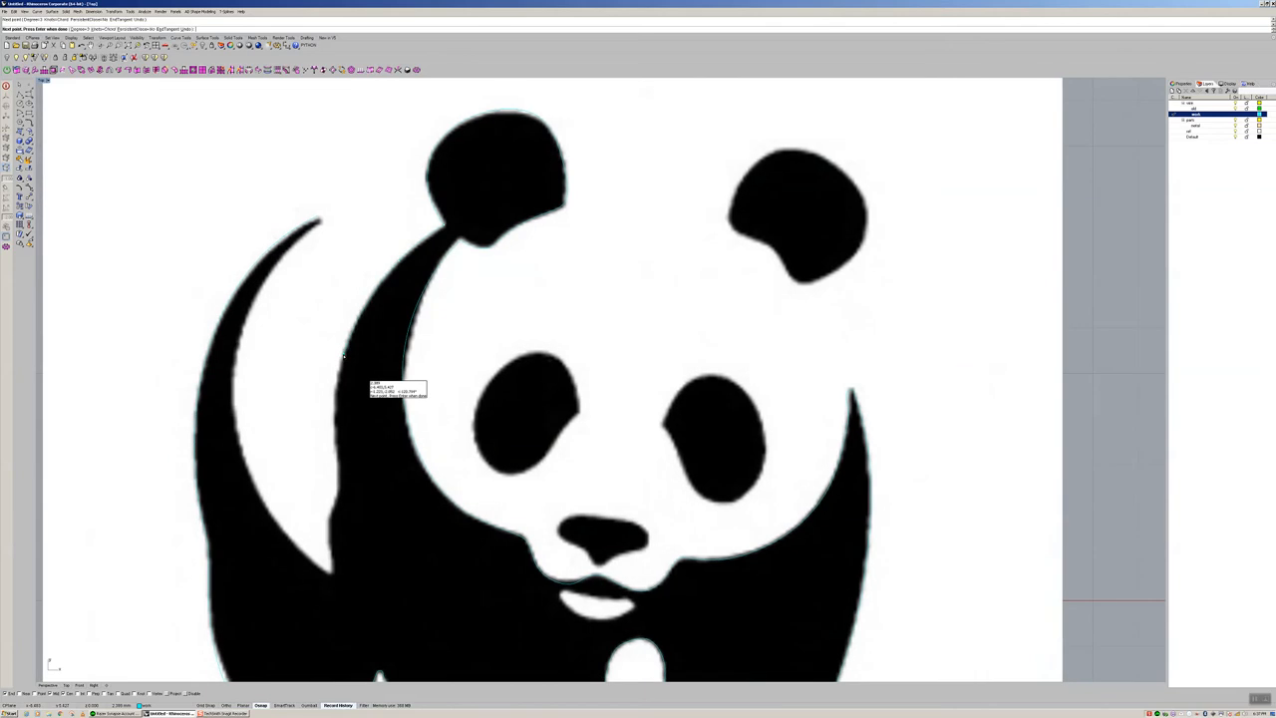
click(336, 451)
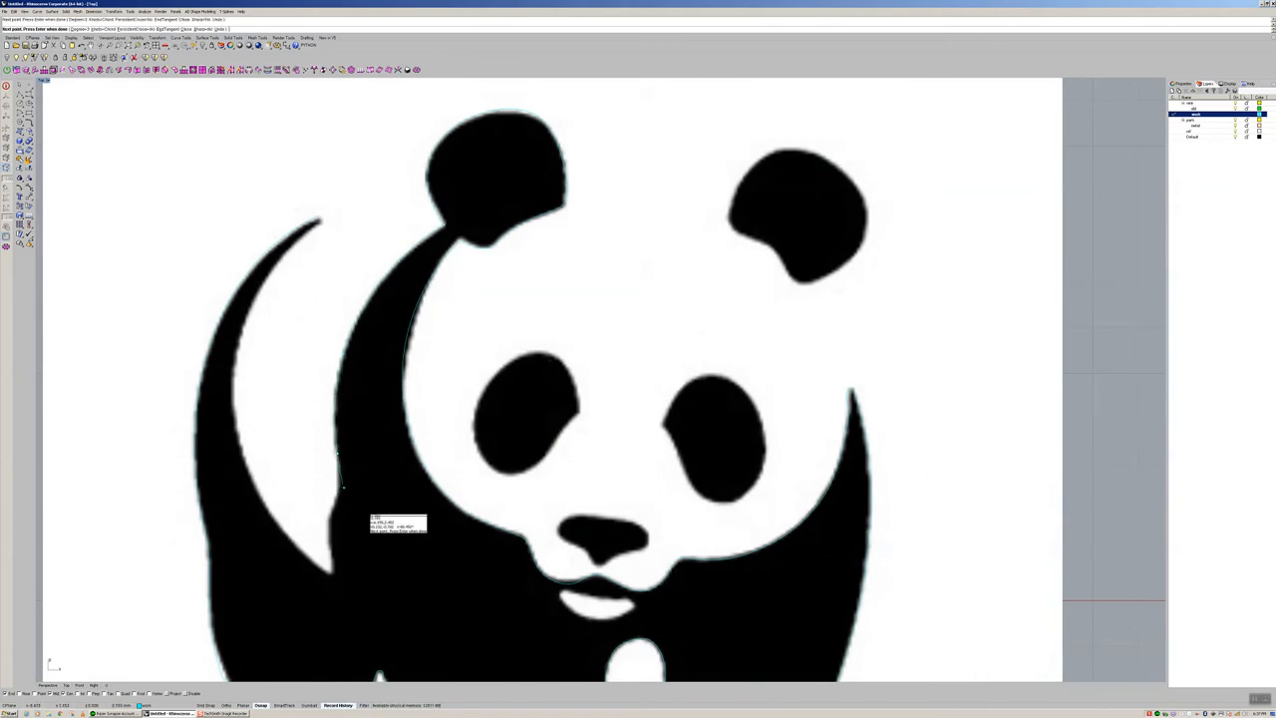
Step: Continue the shoulder curve past the small bend to the lower tip of the white flank and finish it
click(338, 493)
click(332, 514)
click(330, 551)
click(330, 569)
right_drag(329, 569, 403, 410)
scroll(334, 536, down, 4)
scroll(393, 447, up, 6)
right_click(394, 450)
Step: Trace another interpolated curve from the white flank's lower tip up the inner edge of the black back to its upper tip
scroll(394, 453, up, 8)
scroll(395, 453, up, 2)
right_click(396, 445)
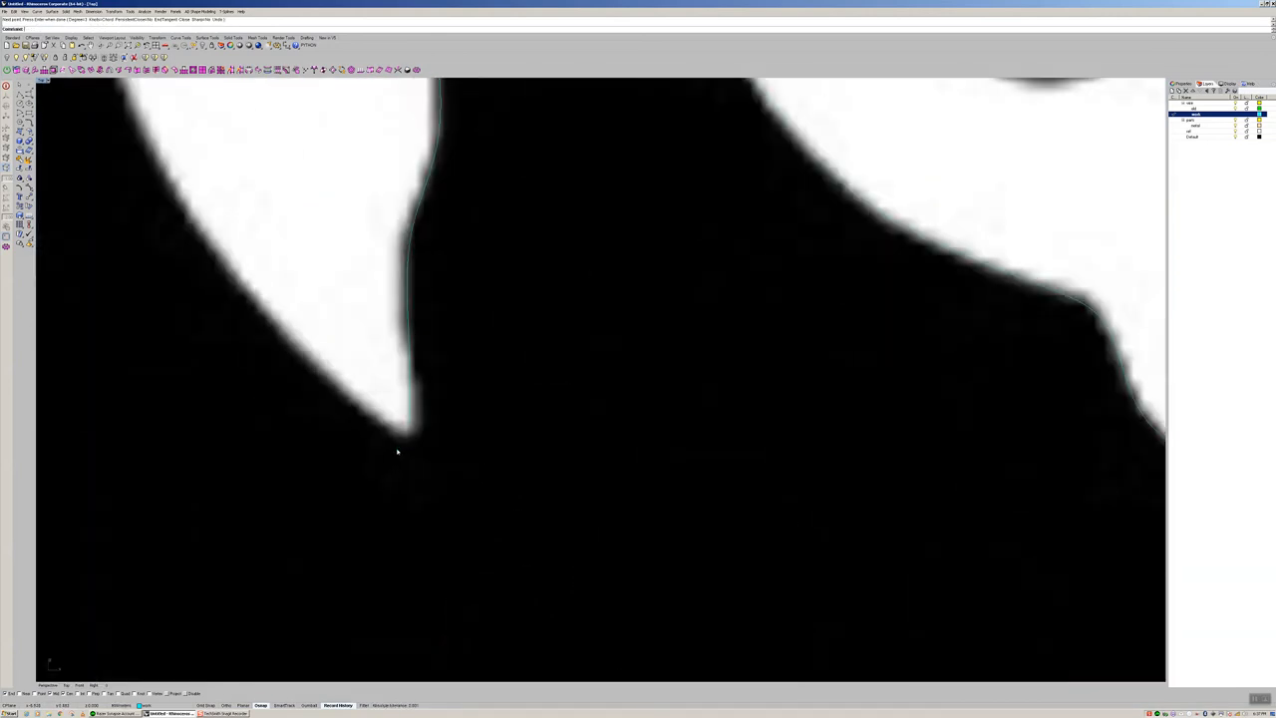
click(409, 426)
click(394, 430)
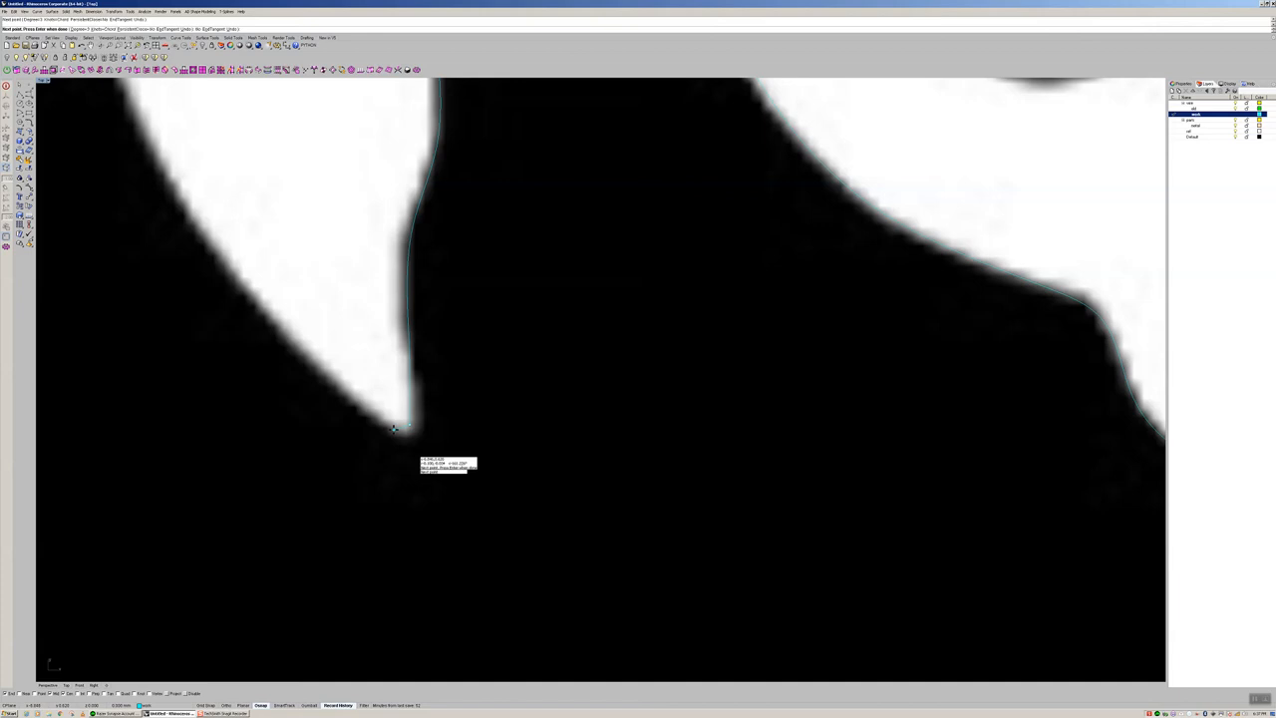
click(332, 380)
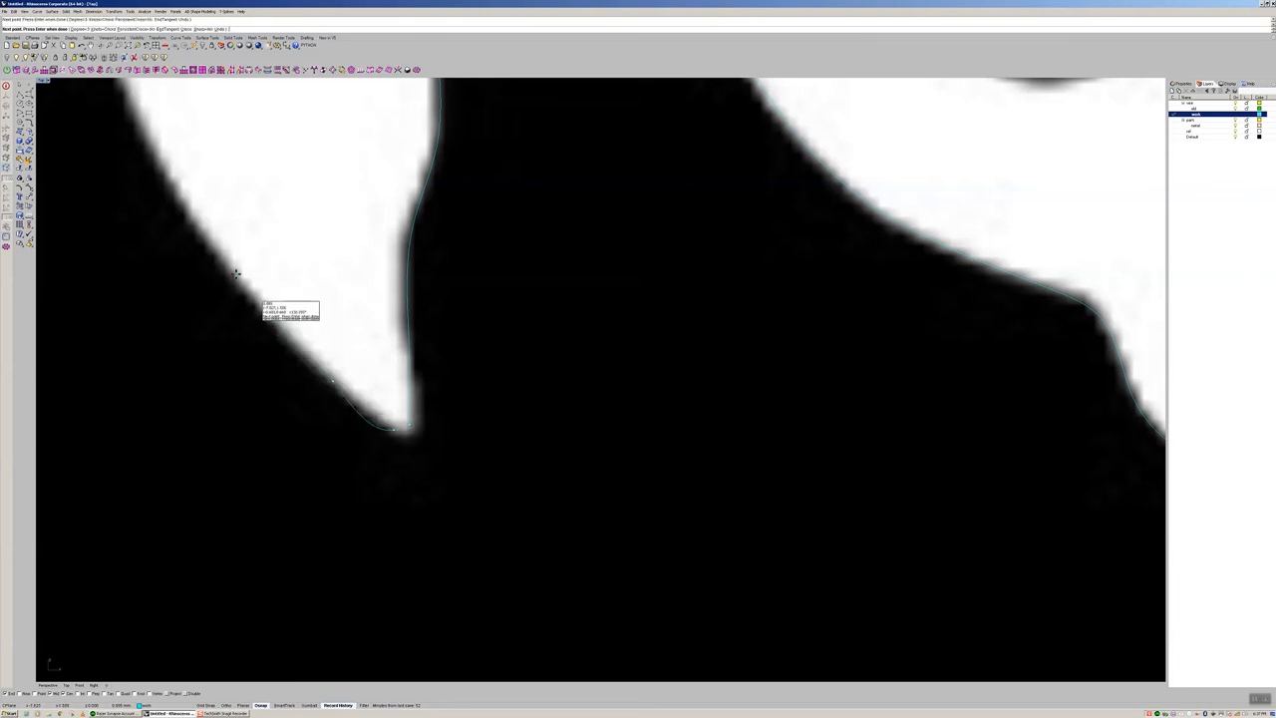
scroll(234, 275, down, 6)
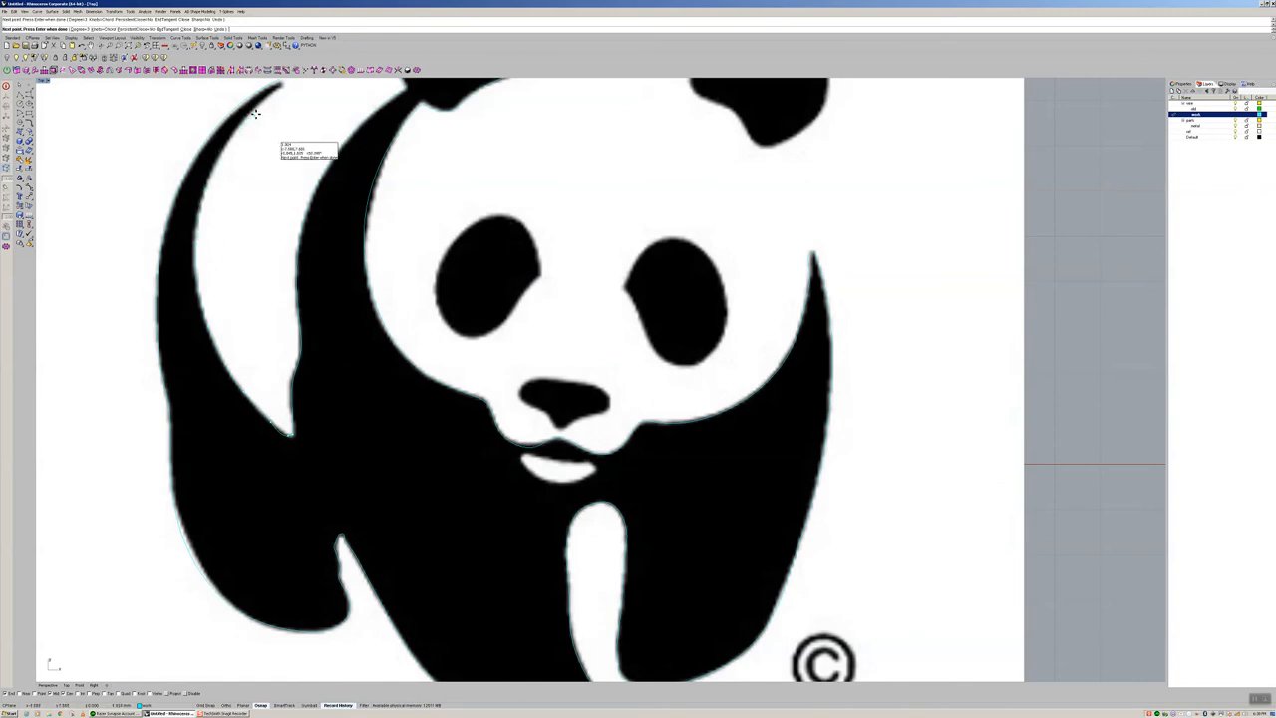
scroll(251, 179, down, 3)
scroll(251, 243, up, 6)
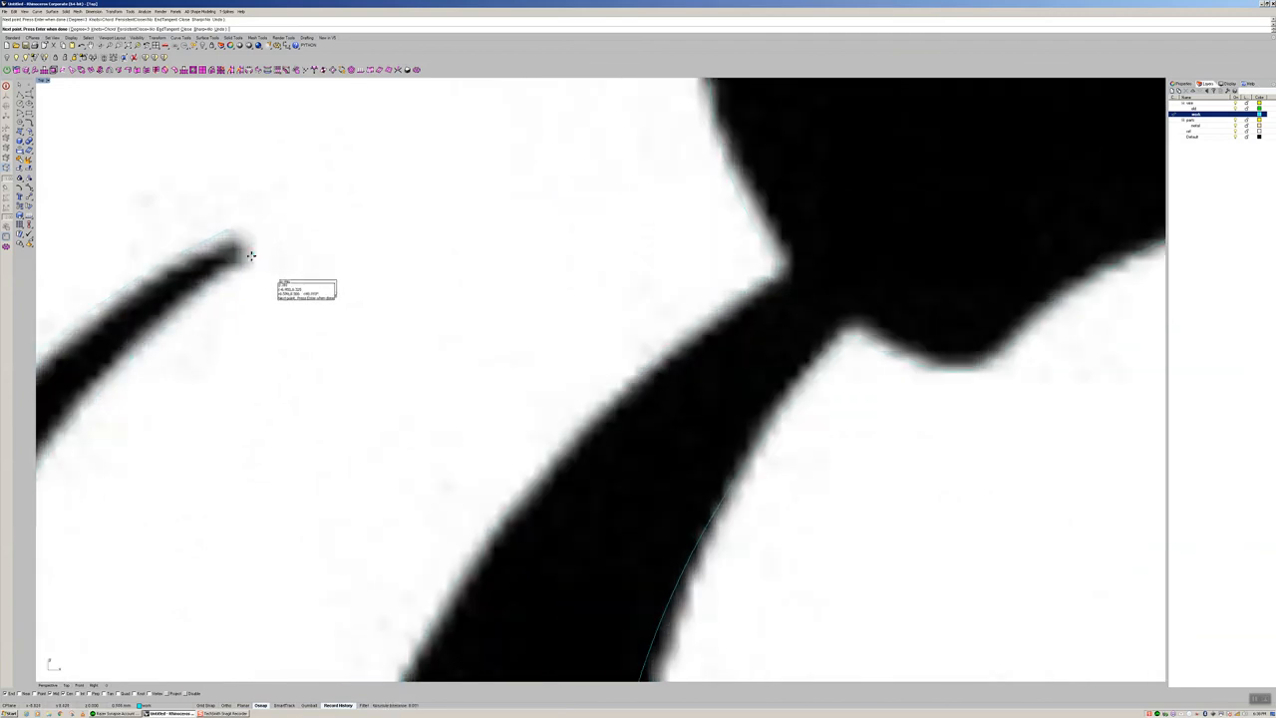
click(251, 256)
right_click(268, 249)
Step: Close the gap at the back's upper tip with a short interpolated curve linking the inner and outer edge curves
right_click(270, 250)
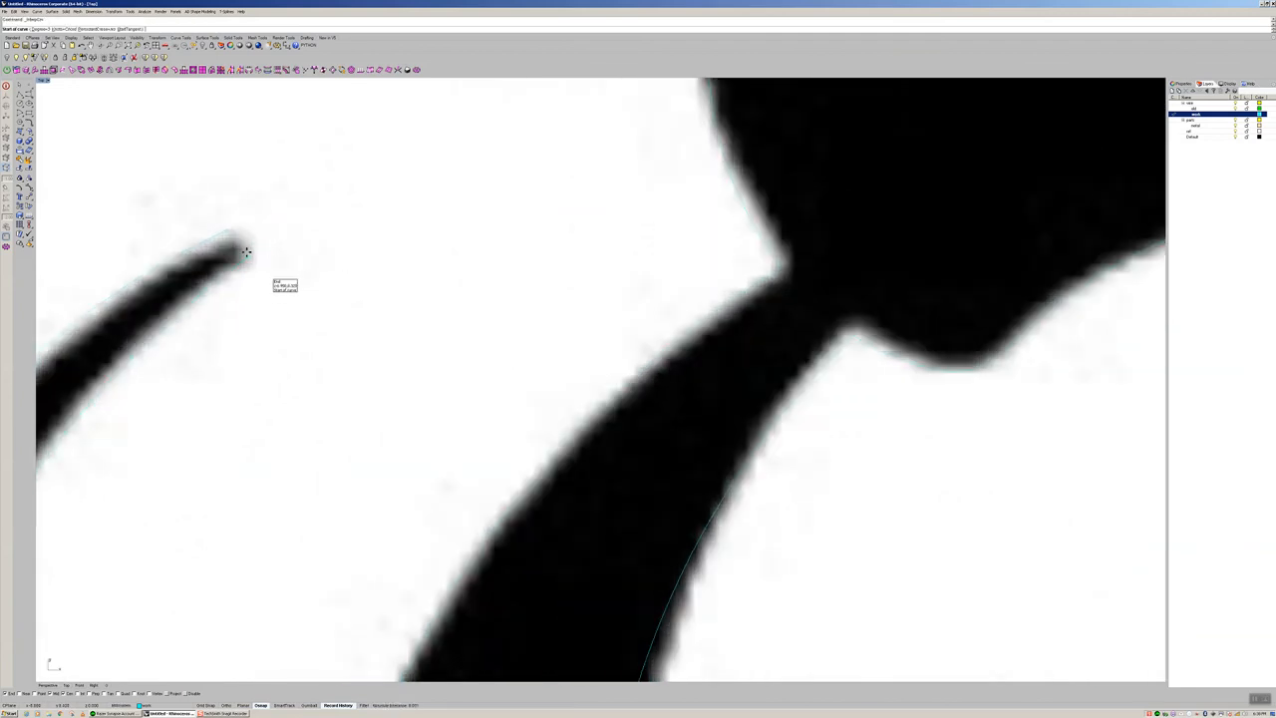
click(259, 233)
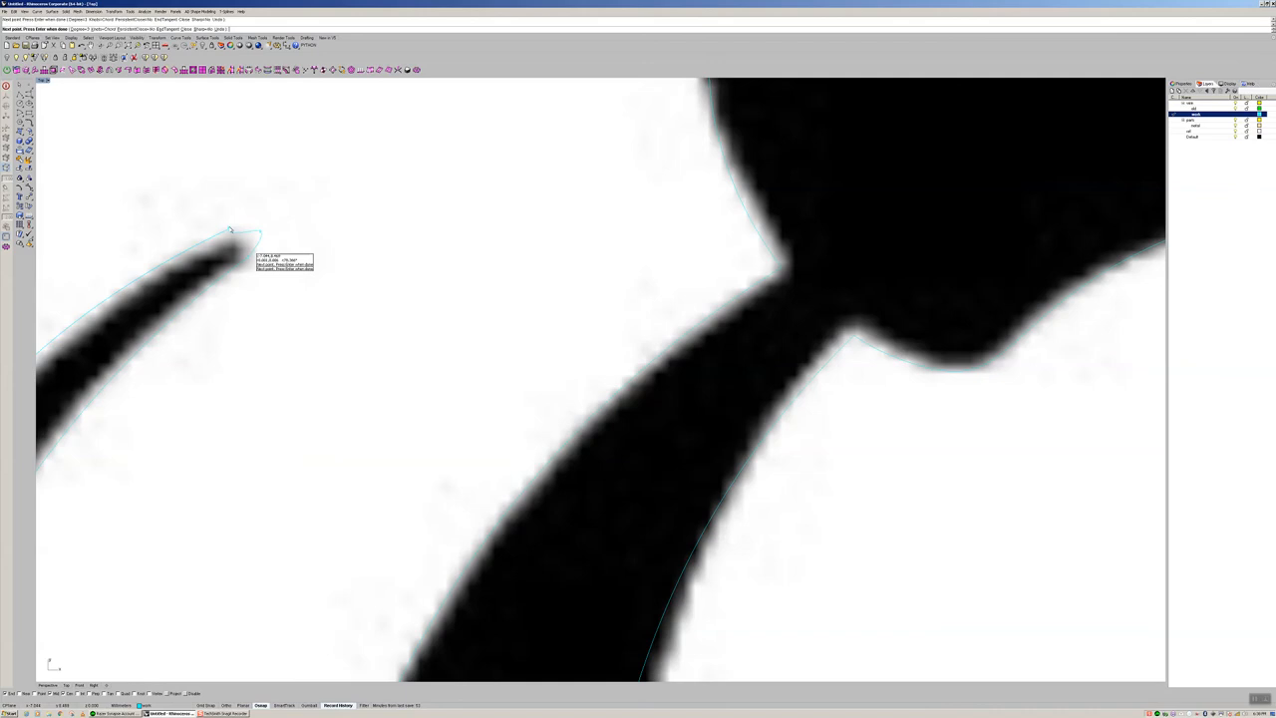
right_click(230, 230)
Step: Select the face edge curve and examine the traced body outline against the picture
scroll(233, 235, down, 15)
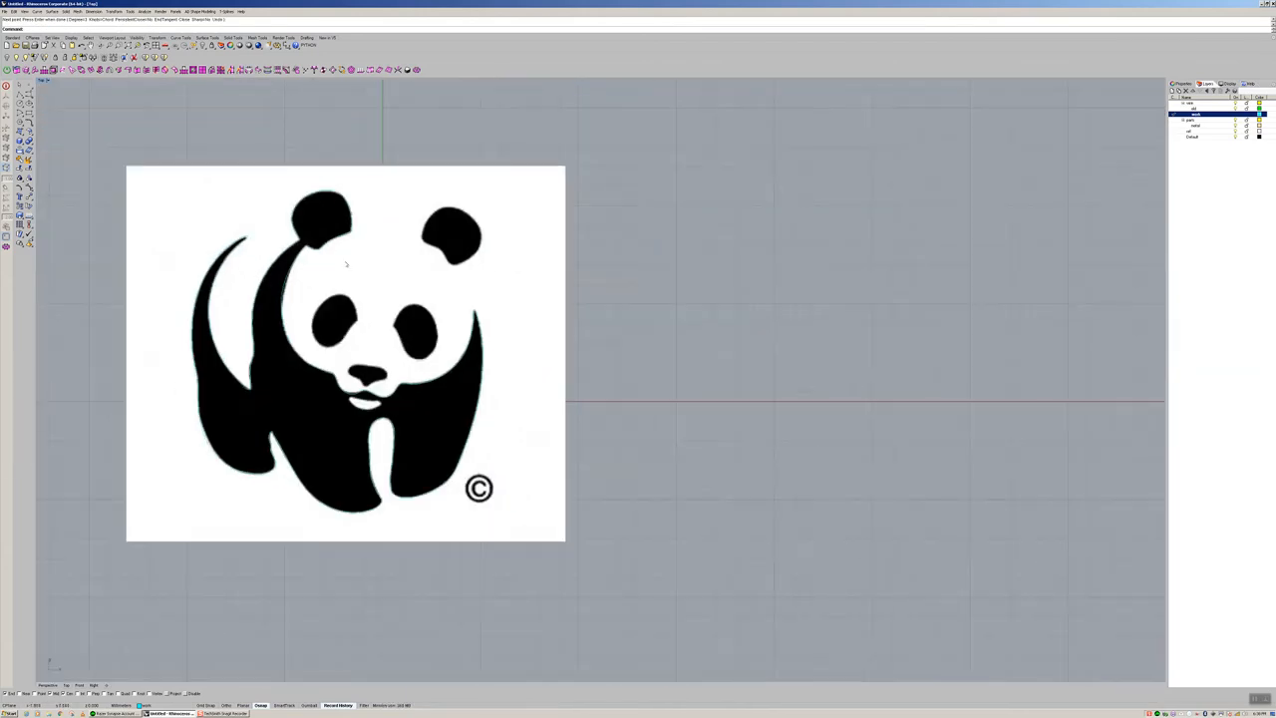
click(288, 276)
scroll(340, 352, up, 6)
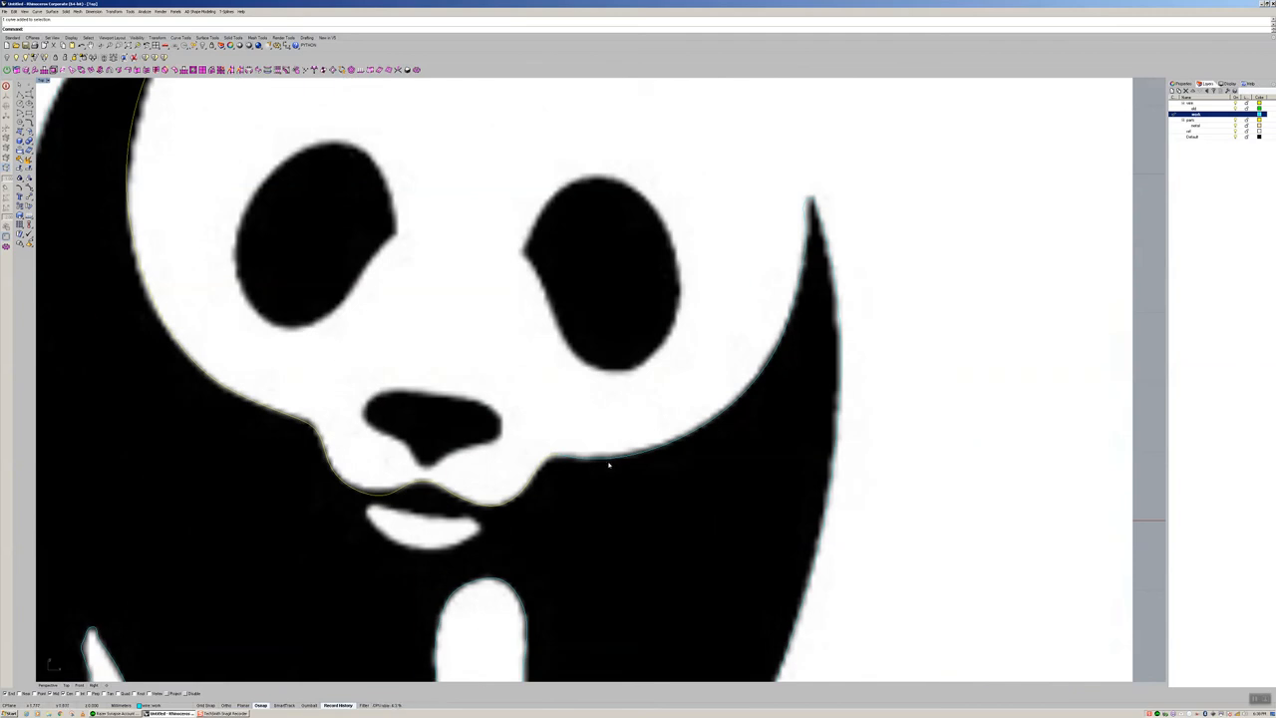
scroll(610, 464, down, 10)
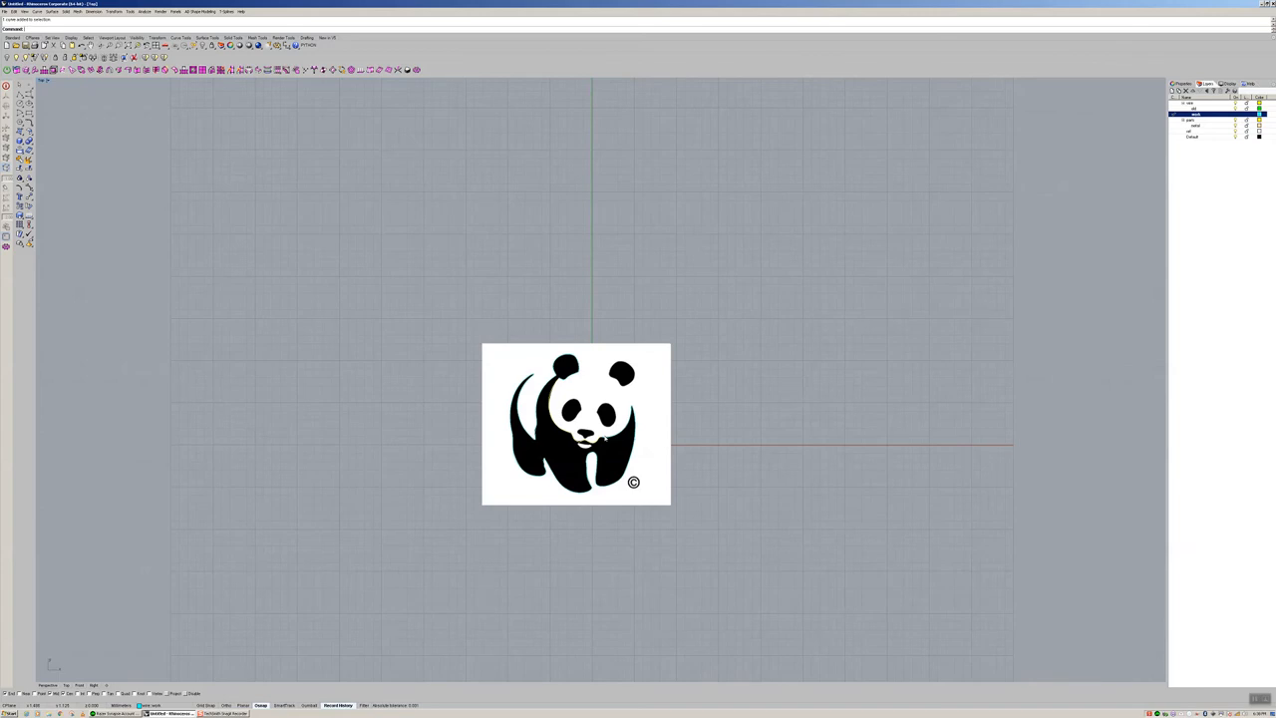
scroll(582, 430, up, 5)
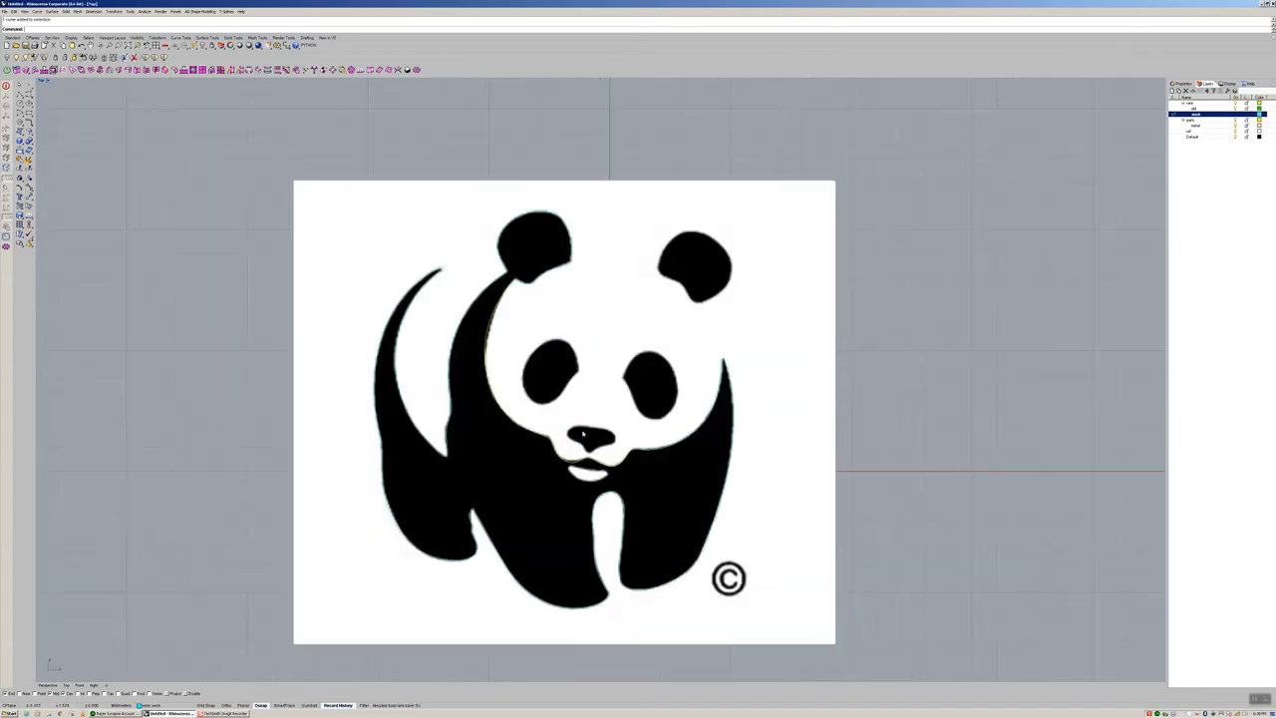
scroll(667, 361, down, 6)
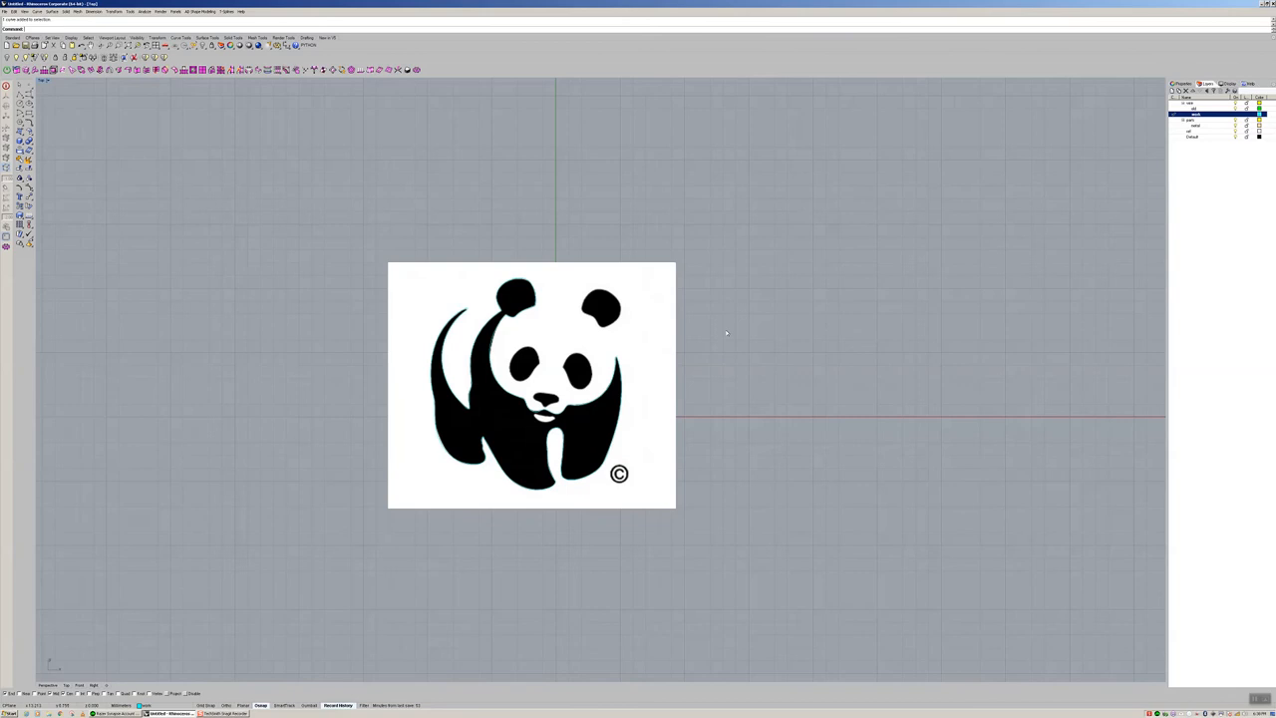
Step: Select all the traced panda outline curves and join them
drag(730, 261, 207, 568)
click(24, 161)
drag(772, 246, 324, 509)
middle_click(783, 211)
Step: Switch from the single Perspective view to the four-viewport layout and zoom in on the panda's nose in the Top view
key(ctrl+F4)
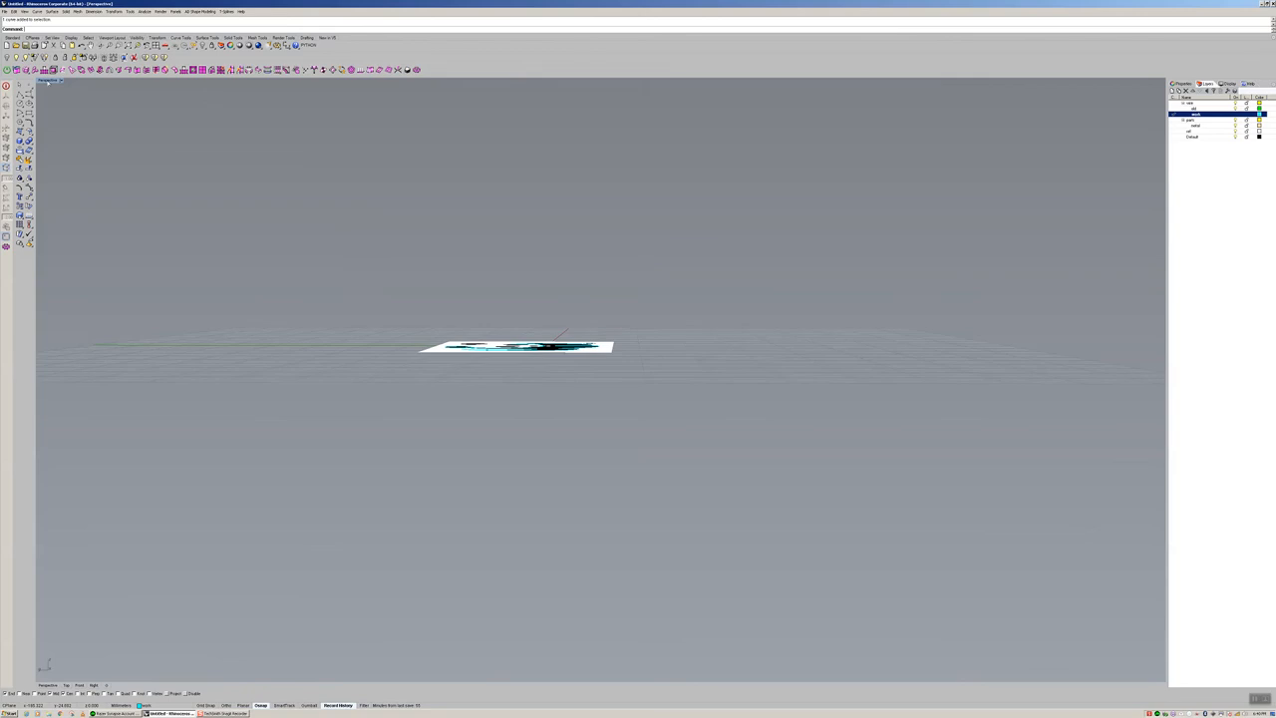
double_click(48, 79)
click(404, 298)
scroll(284, 234, up, 10)
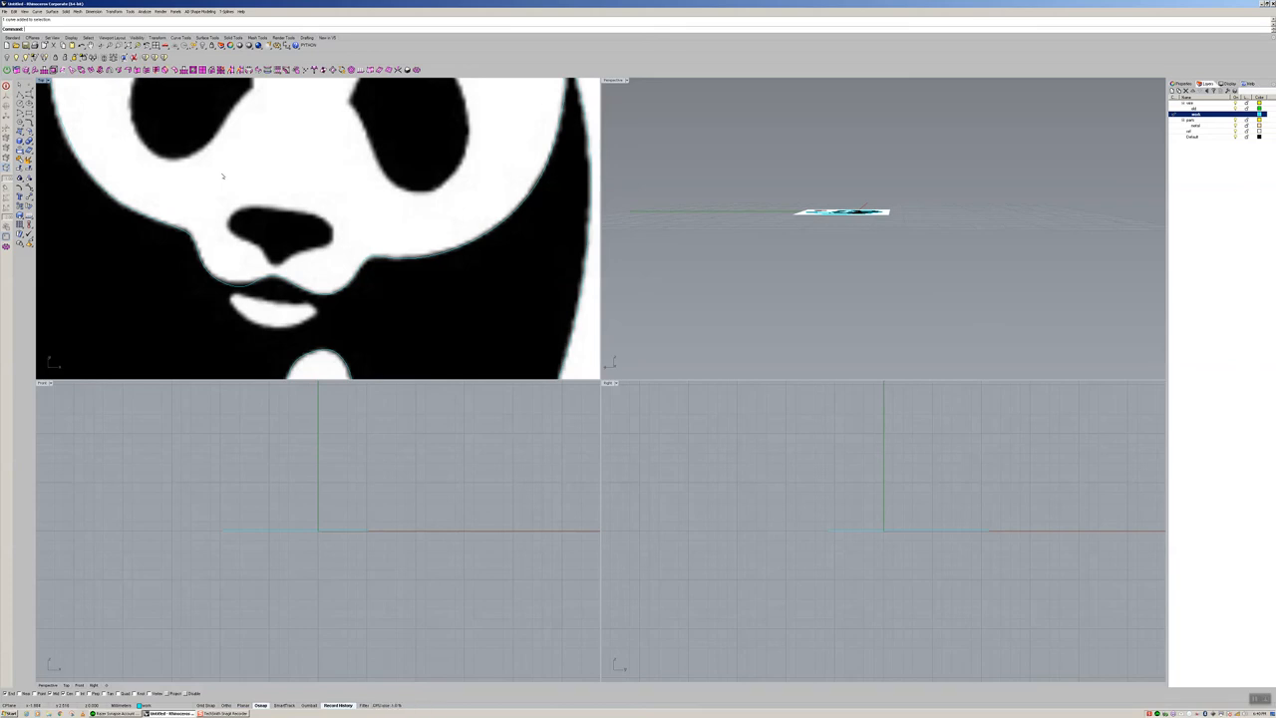
key(ctrl+j)
key(Escape)
middle_click(234, 157)
Step: Start an interpolated curve at the nose's upper corner in the Top view and trace along its upper edge
click(30, 95)
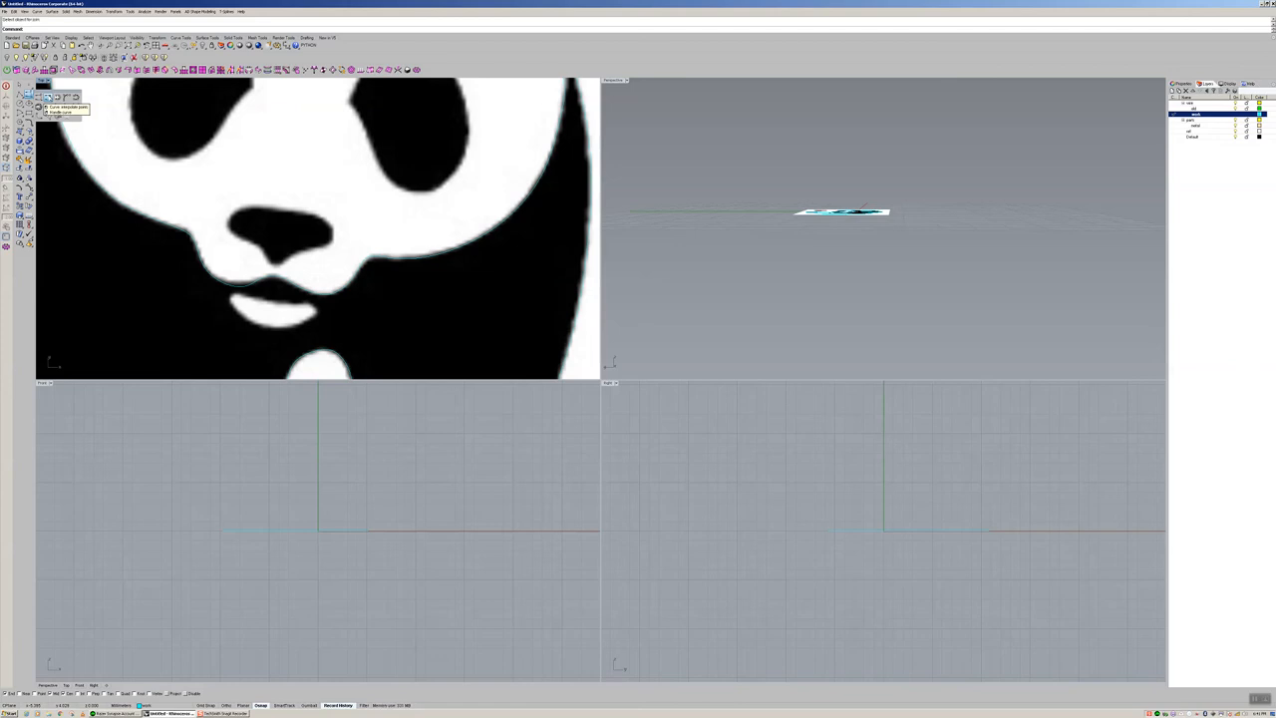
click(47, 97)
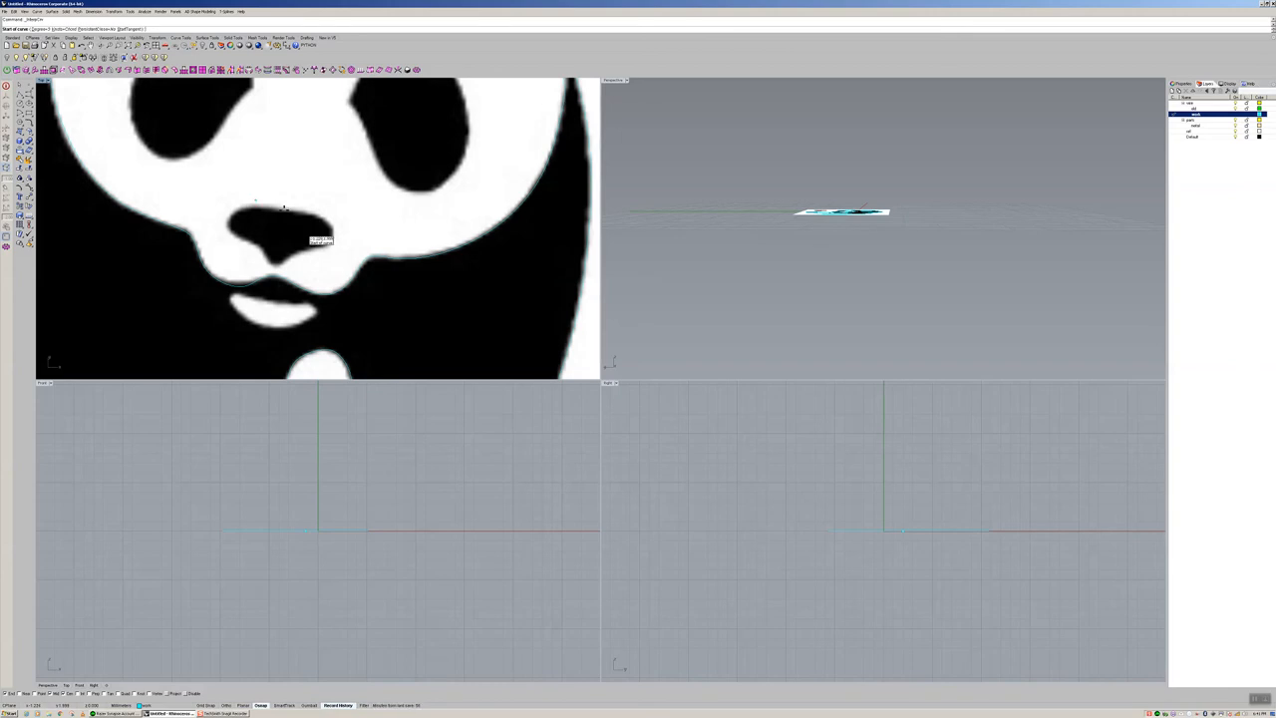
scroll(281, 252, up, 5)
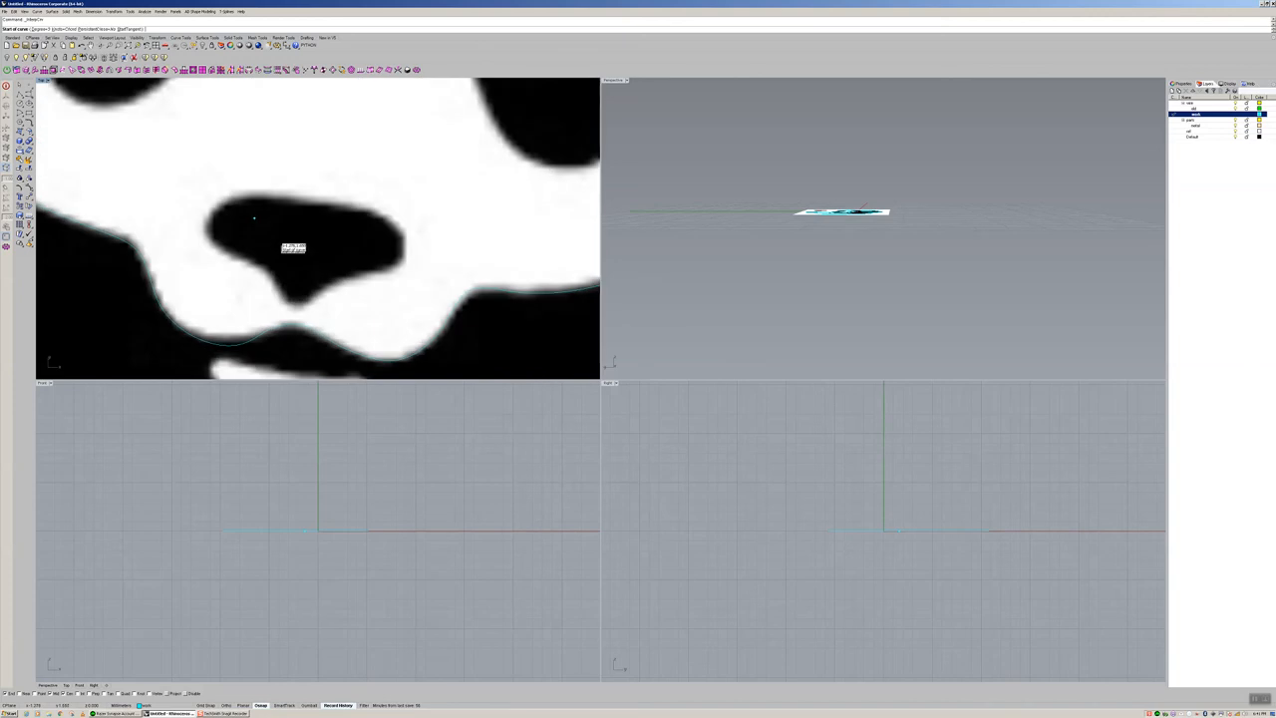
click(225, 196)
click(281, 192)
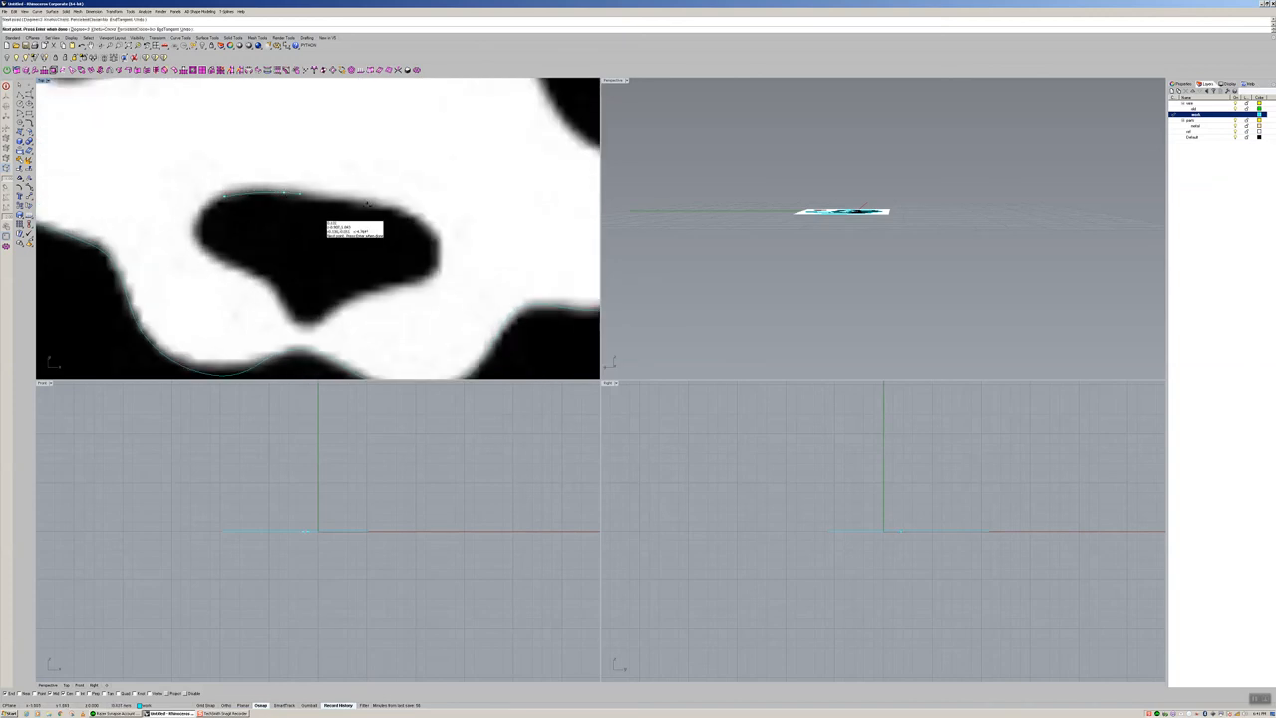
click(394, 211)
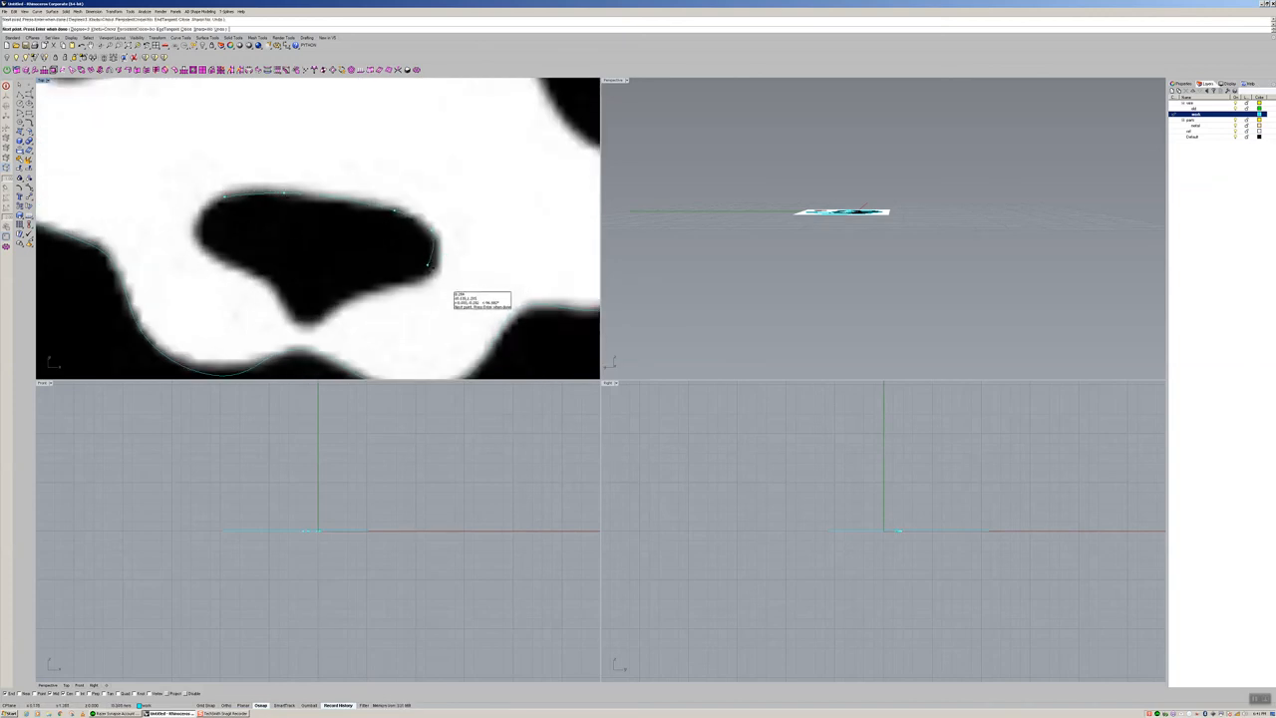
Step: Continue the curve around the nose's lower edge, close it at its start point, and select the closed outline
click(430, 268)
click(362, 295)
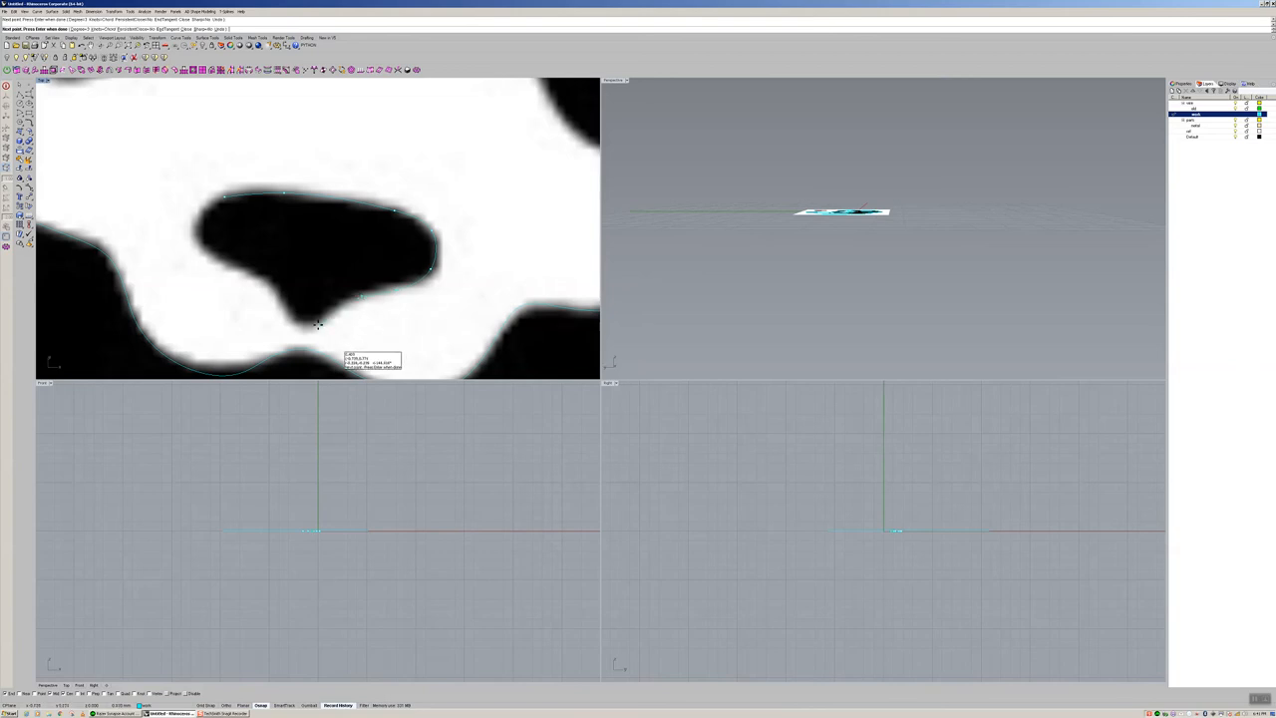
click(280, 297)
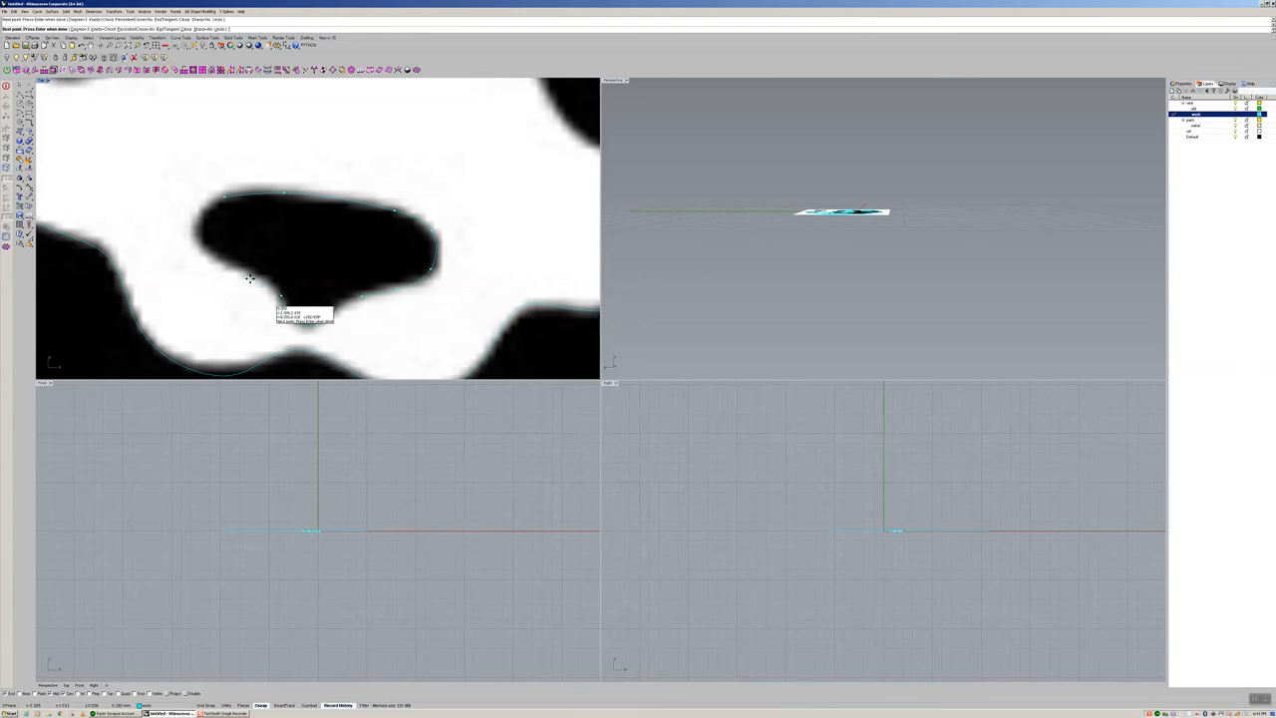
click(199, 224)
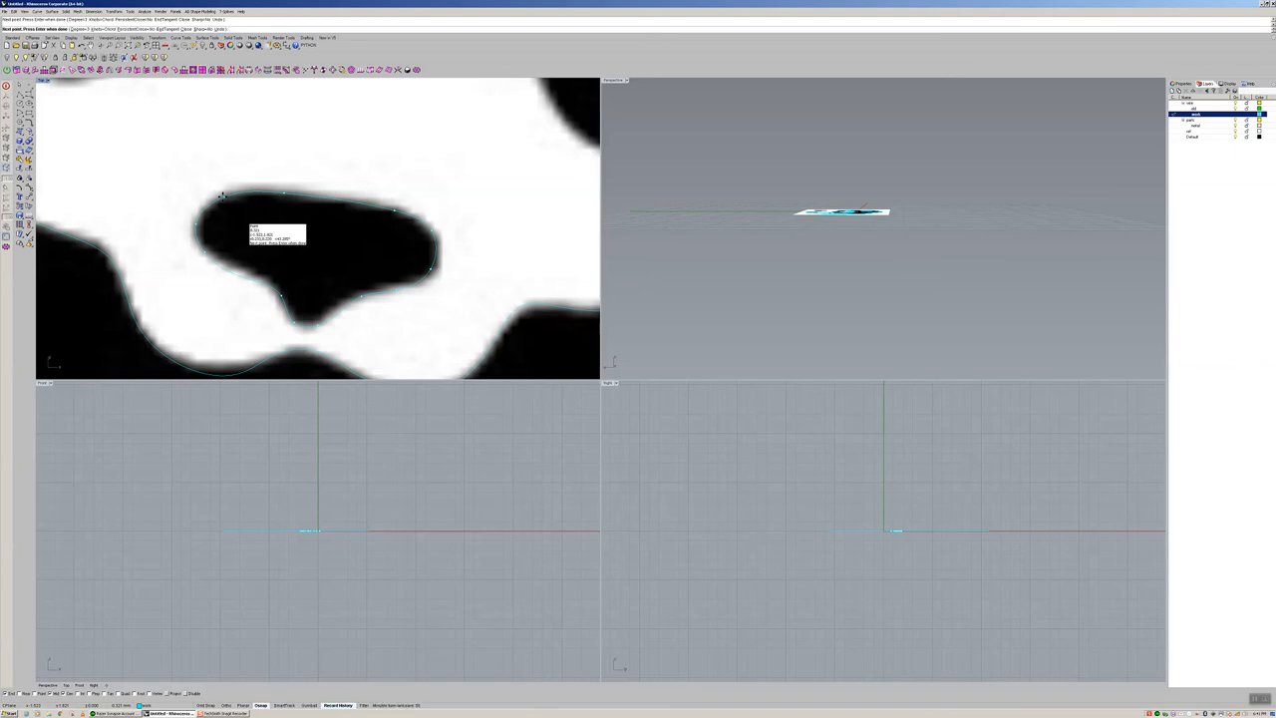
click(221, 196)
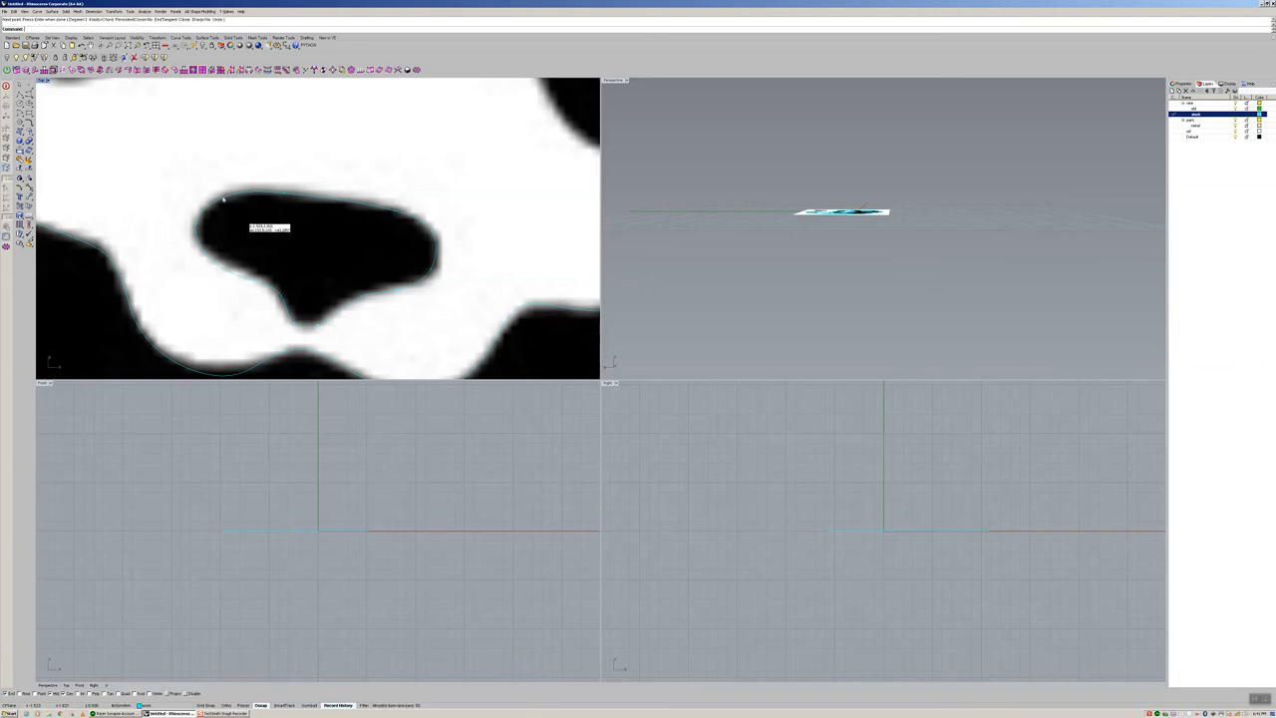
click(337, 203)
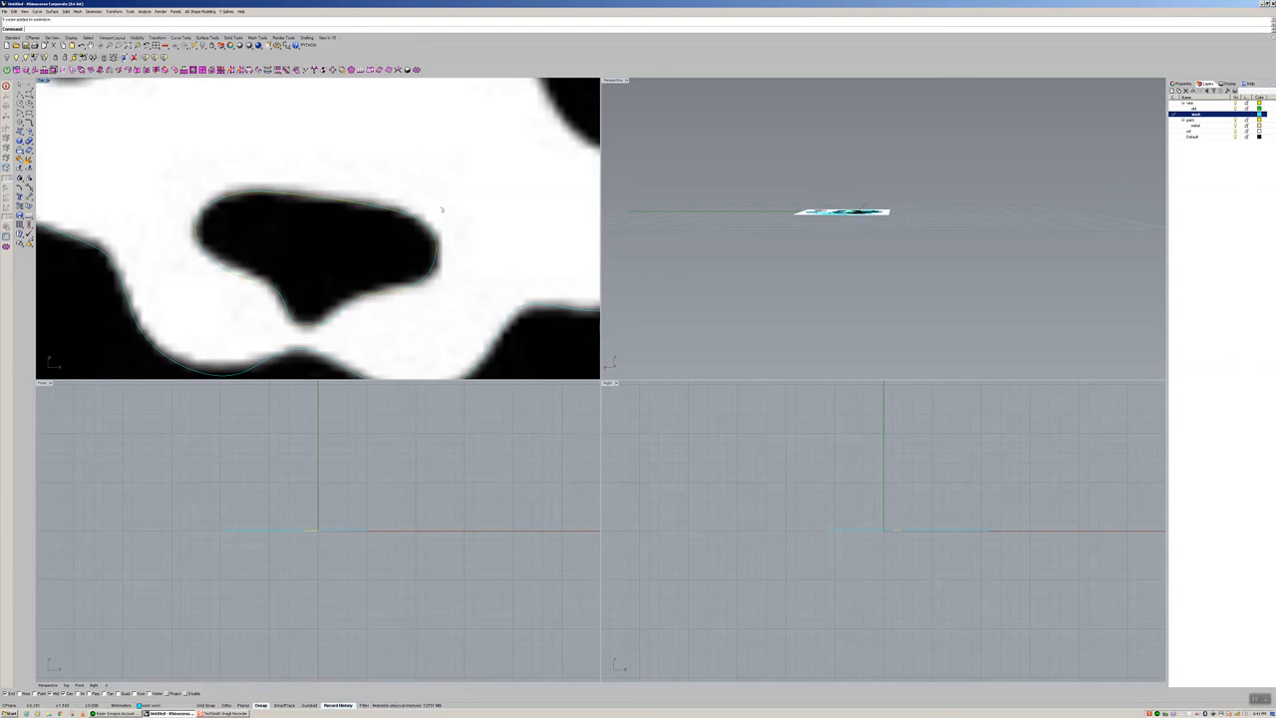
scroll(442, 209, down, 6)
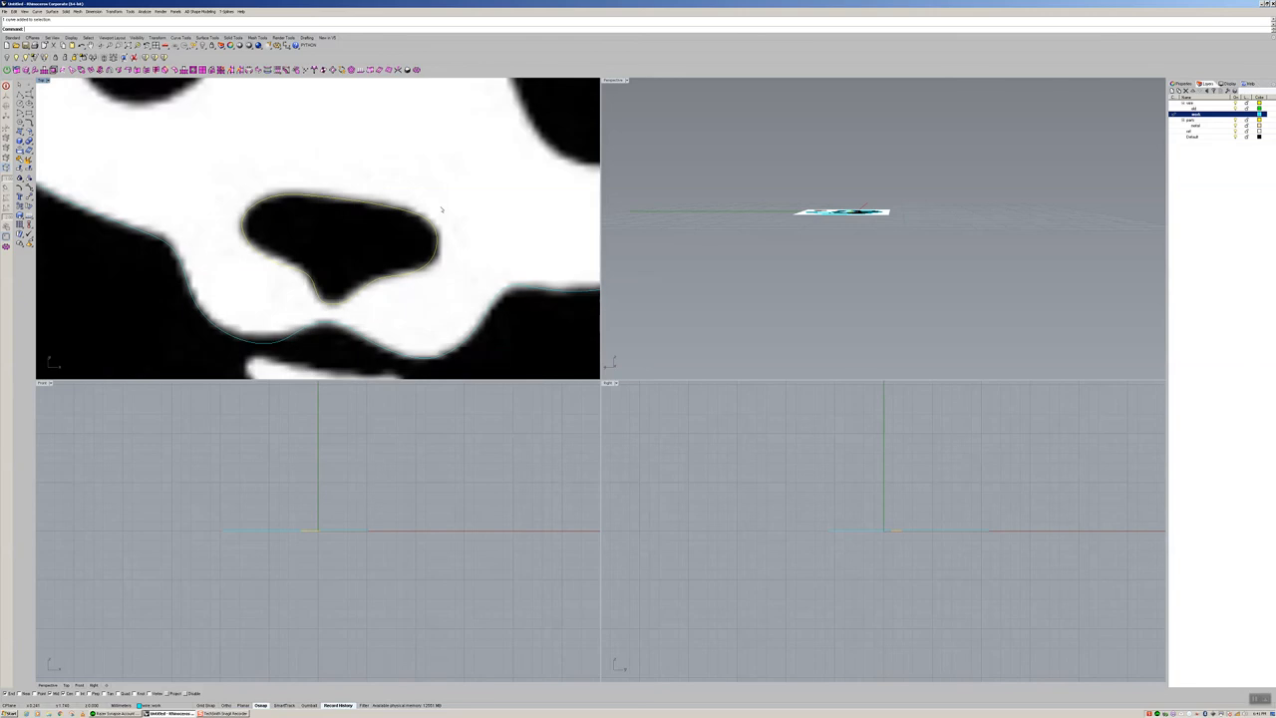
scroll(334, 271, up, 6)
scroll(333, 271, up, 6)
right_click(329, 271)
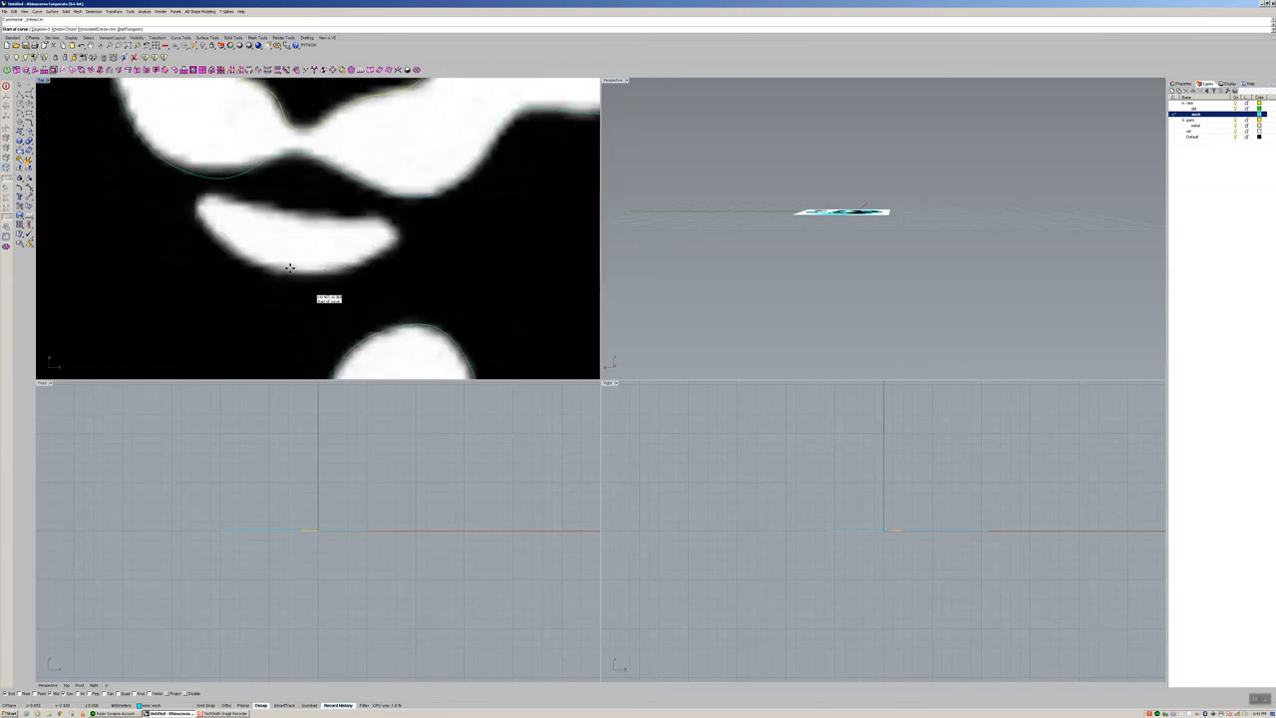
click(198, 215)
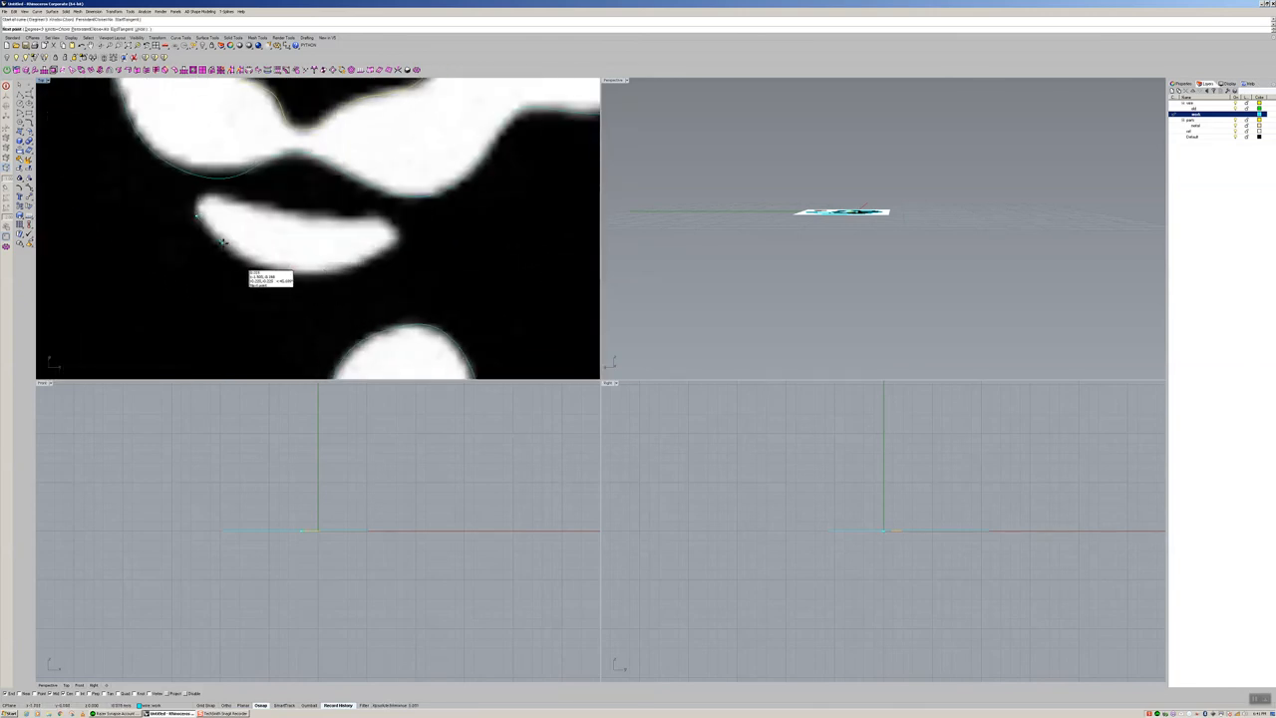
key(Escape)
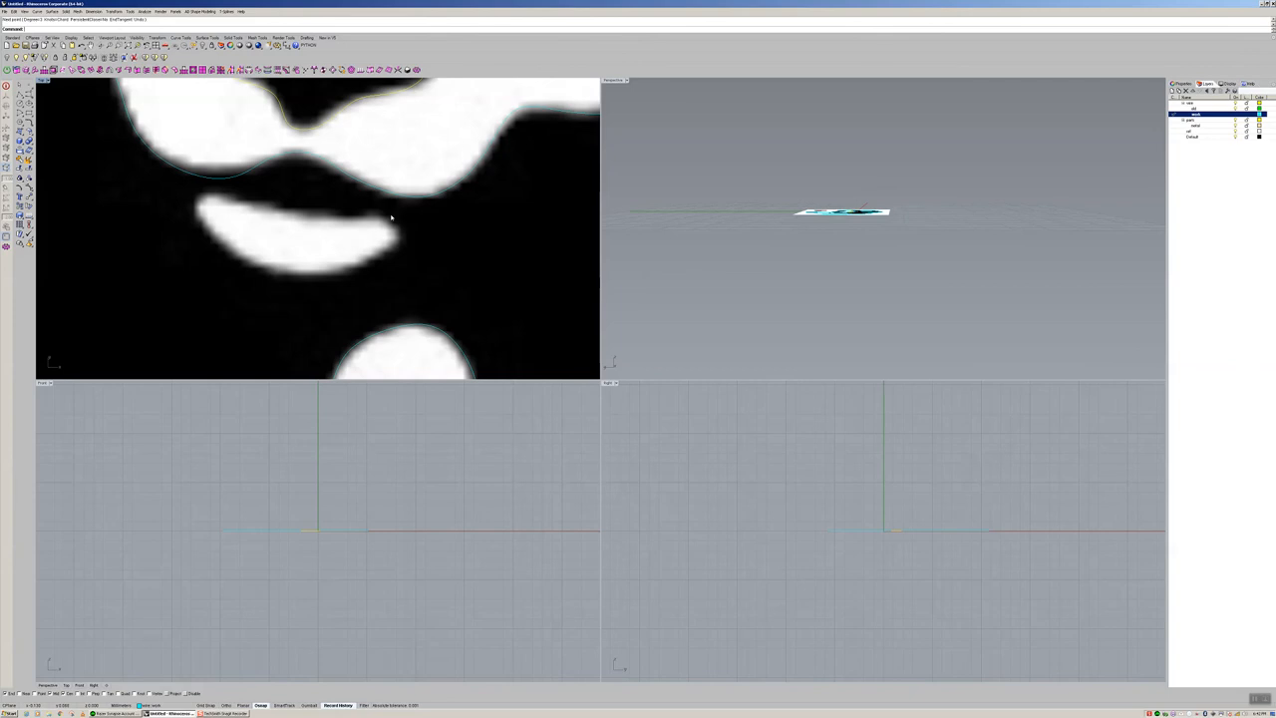
Step: Start an interpolated curve at one corner of the white mouth shape and trace its lower edge to the opposite corner
right_click(391, 217)
click(195, 209)
click(227, 246)
click(297, 274)
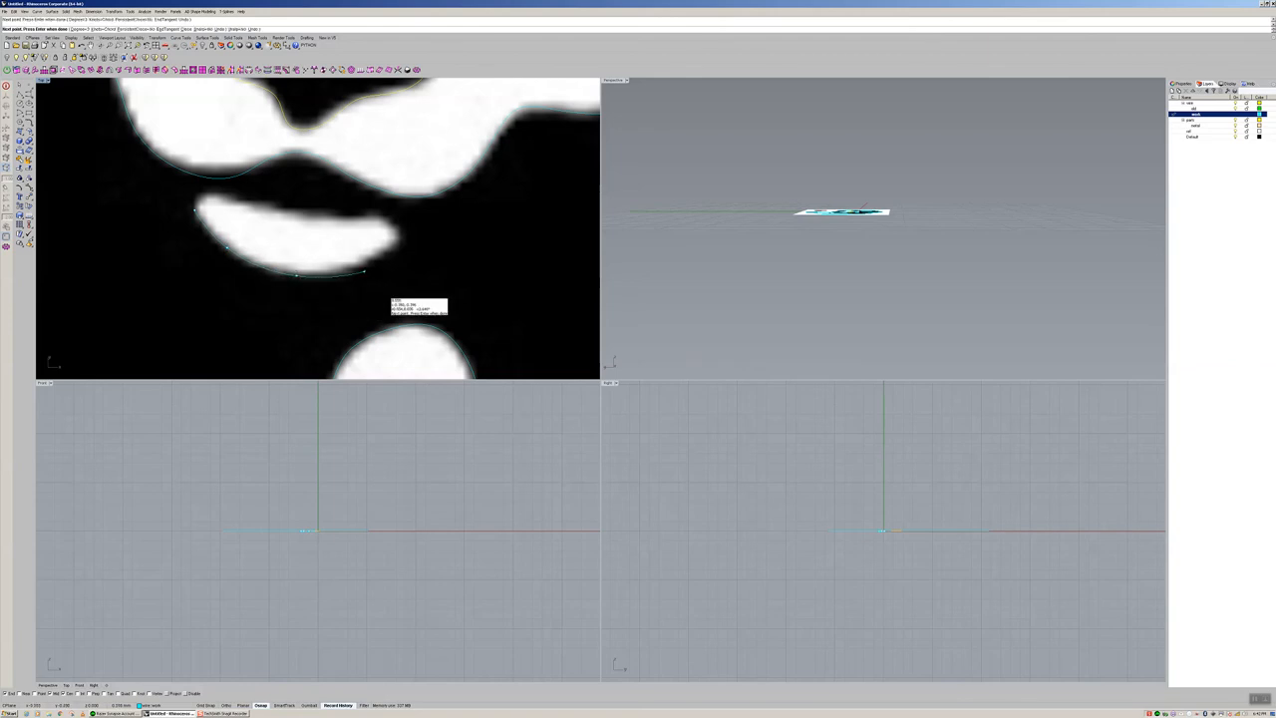
click(372, 264)
click(396, 235)
Step: Trace back along the mouth shape's upper edge and close the curve at its start point
click(378, 219)
click(324, 218)
click(268, 209)
click(222, 196)
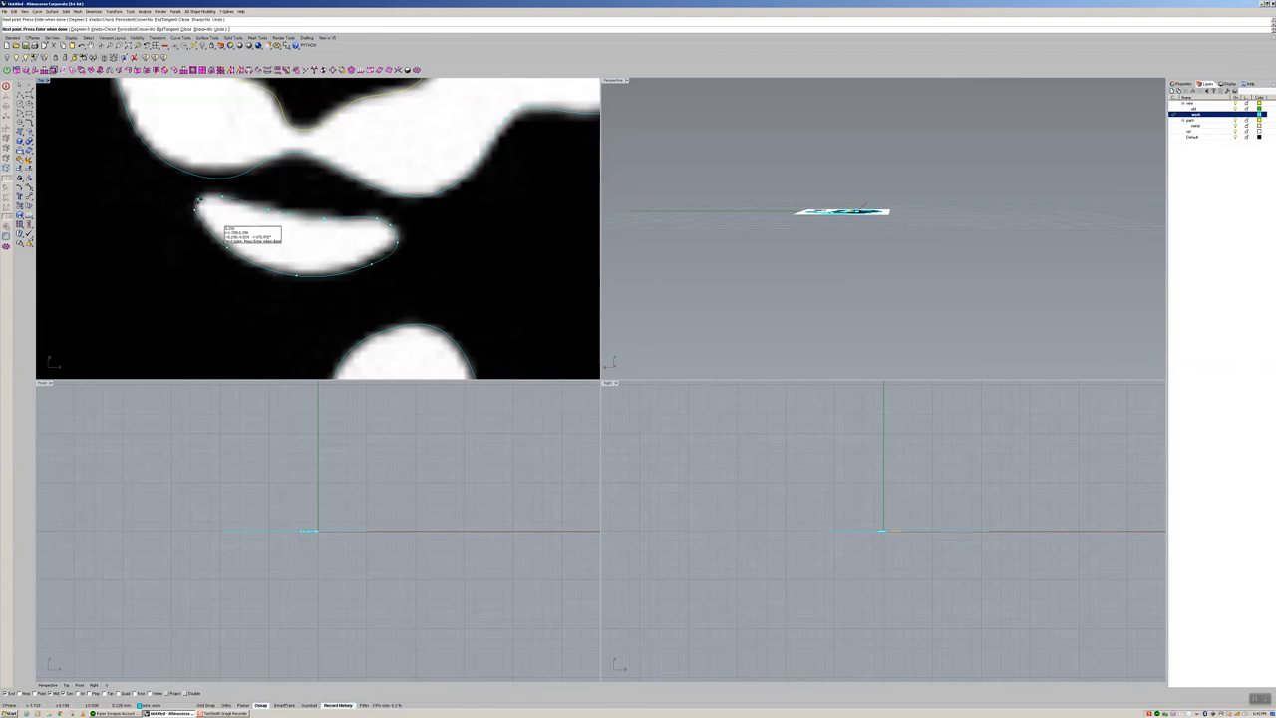
click(198, 204)
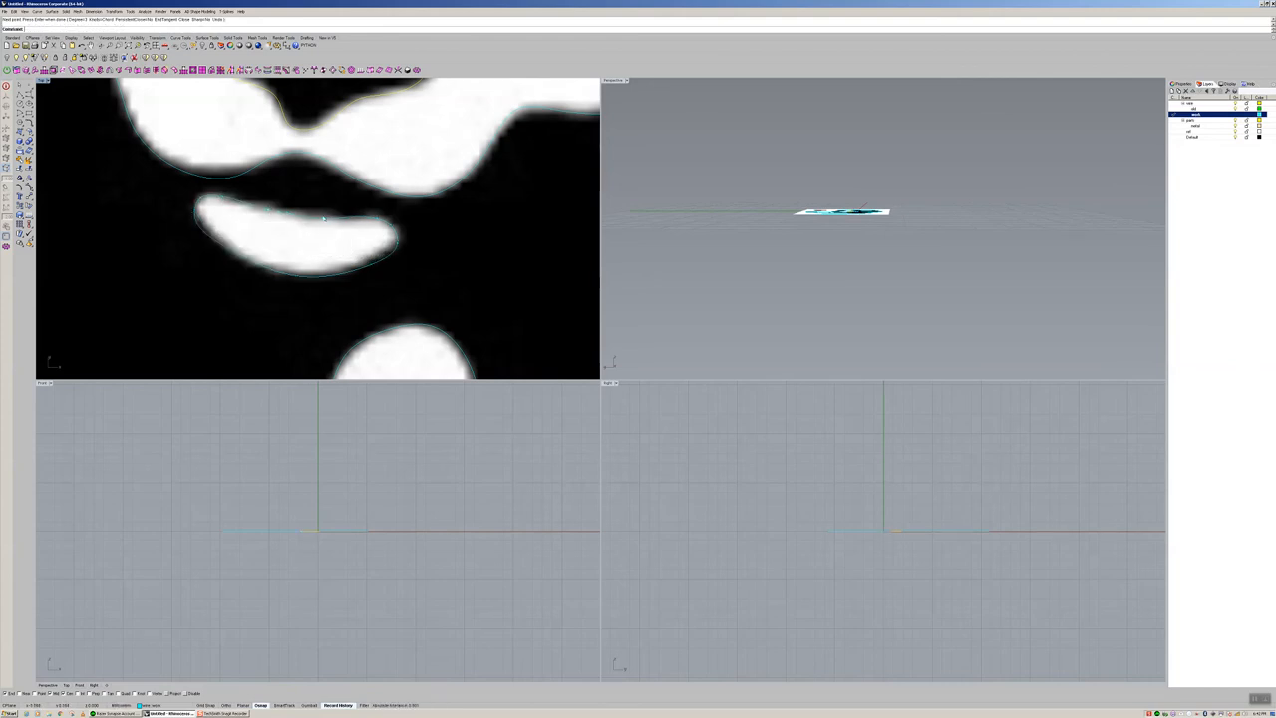
Step: Start an interpolated curve at the inner corner of the right-hand ear and trace its upper edge to the crown
scroll(320, 219, down, 5)
scroll(351, 170, up, 8)
right_drag(358, 181, 275, 208)
right_click(279, 227)
click(283, 234)
click(290, 200)
click(323, 160)
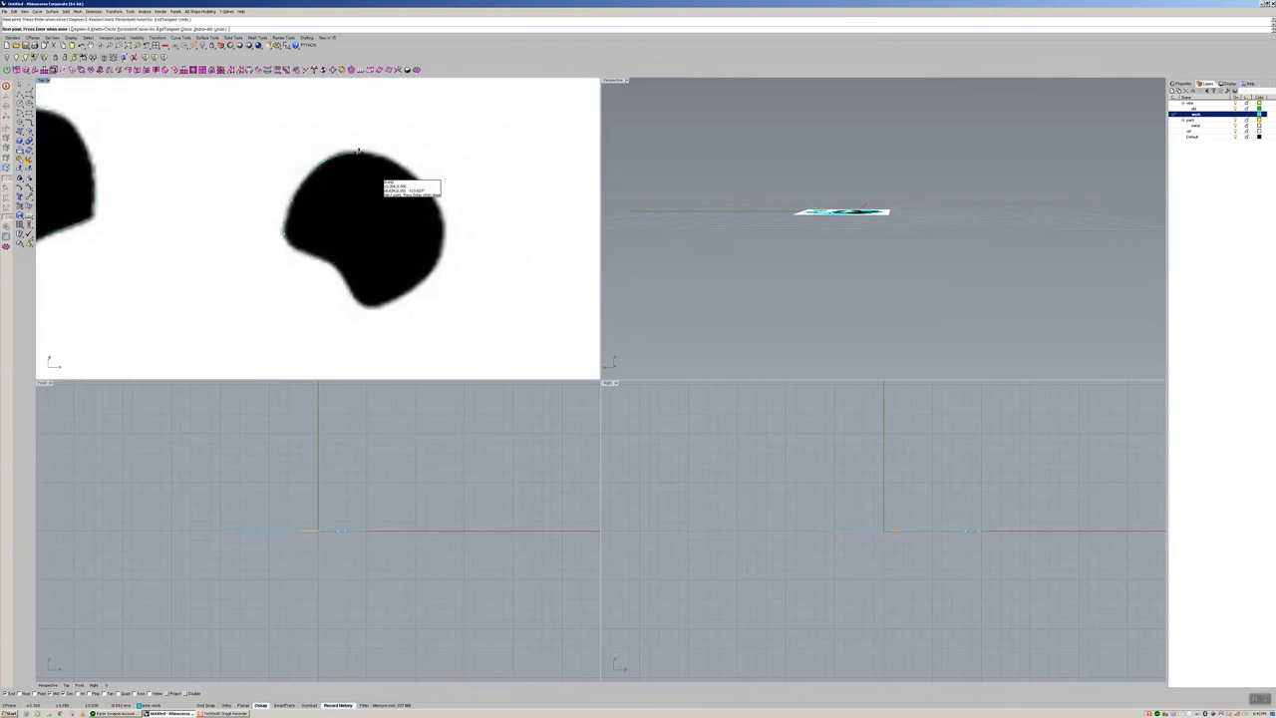
click(361, 153)
Step: Continue the curve down the ear's outer side and around its lower tip, then finish it at the inner corner
click(400, 163)
click(433, 189)
click(446, 232)
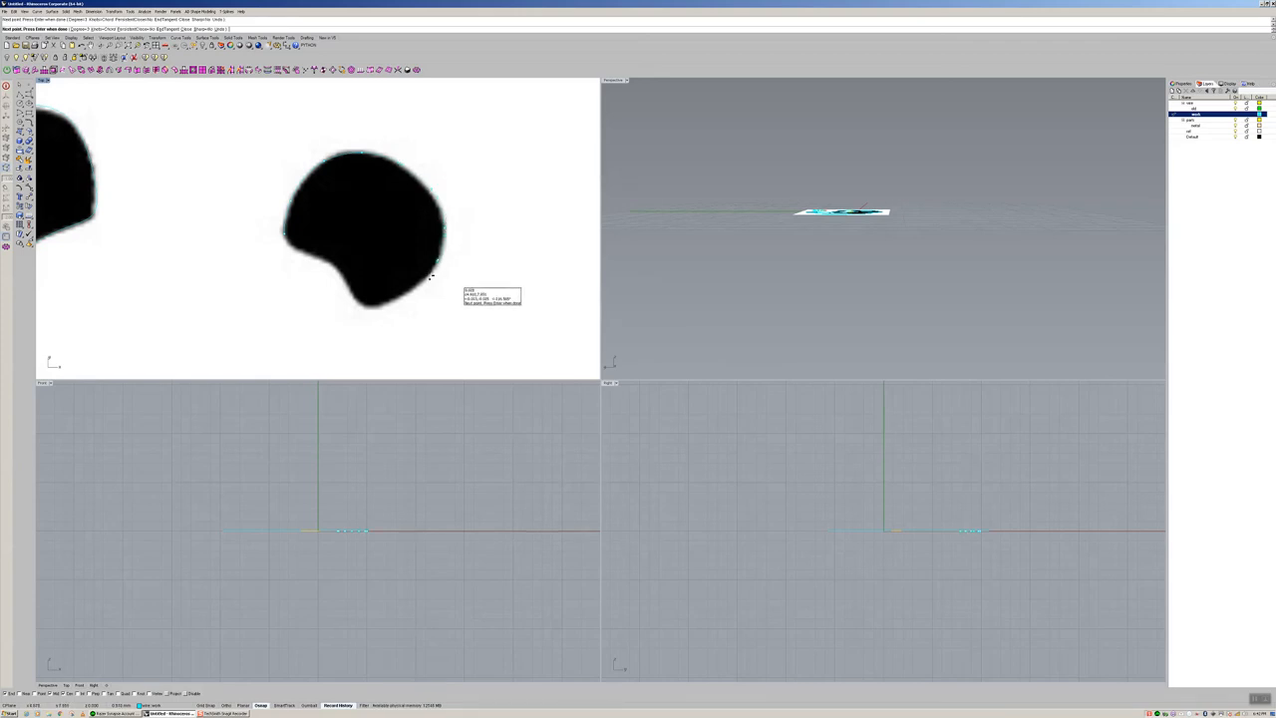
click(404, 294)
click(368, 308)
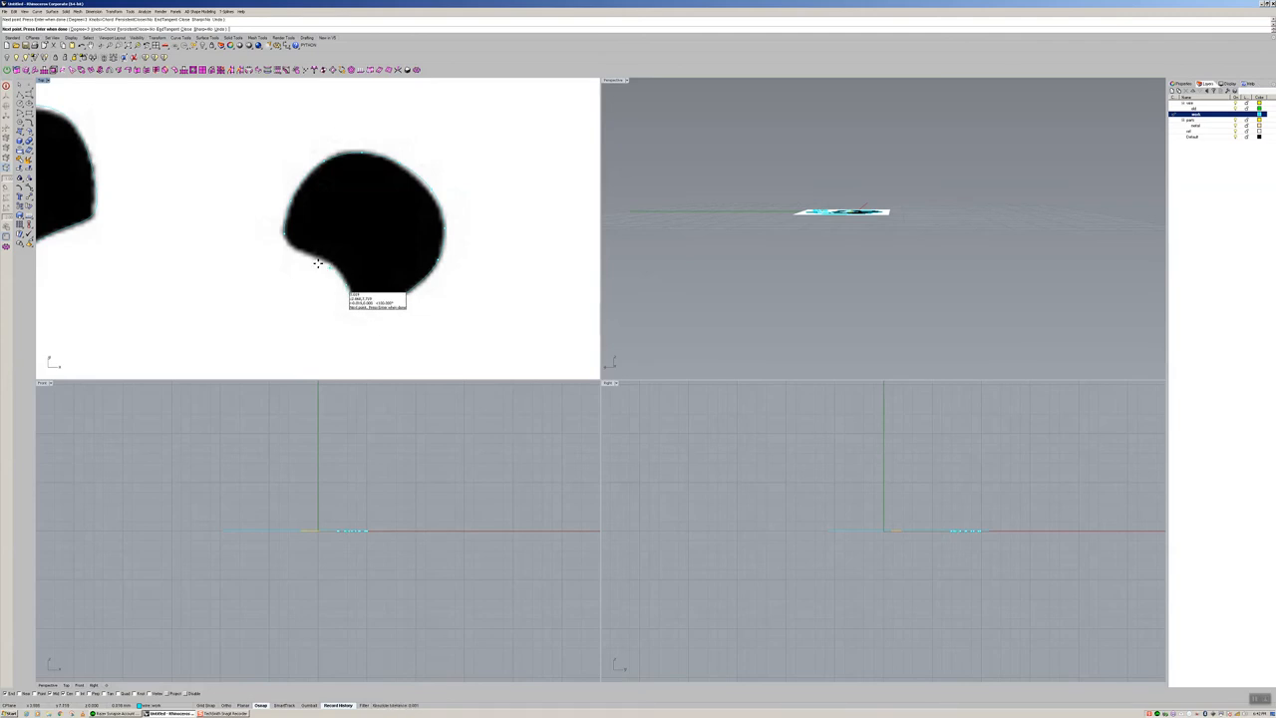
key(Return)
Step: Start an interpolated curve at the right-hand eye patch's inner corner and trace its lower edge up to the outer side
scroll(282, 234, down, 5)
scroll(285, 233, up, 8)
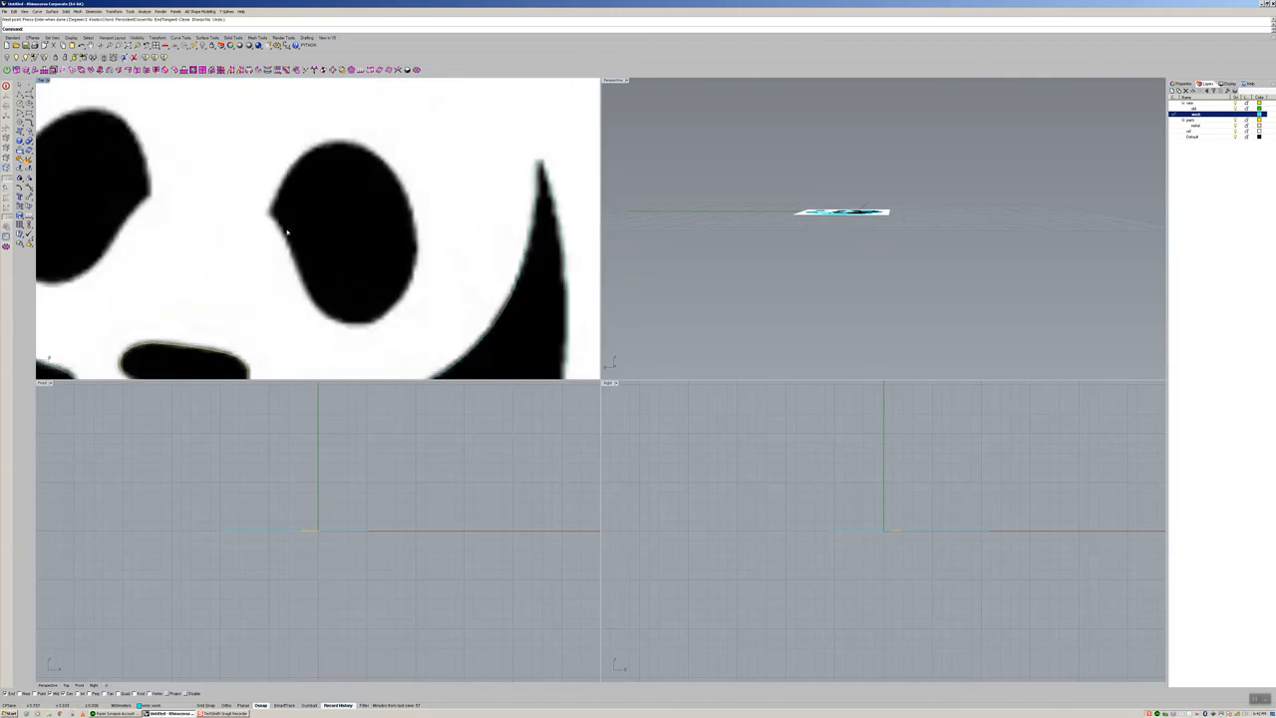
key(Return)
click(269, 216)
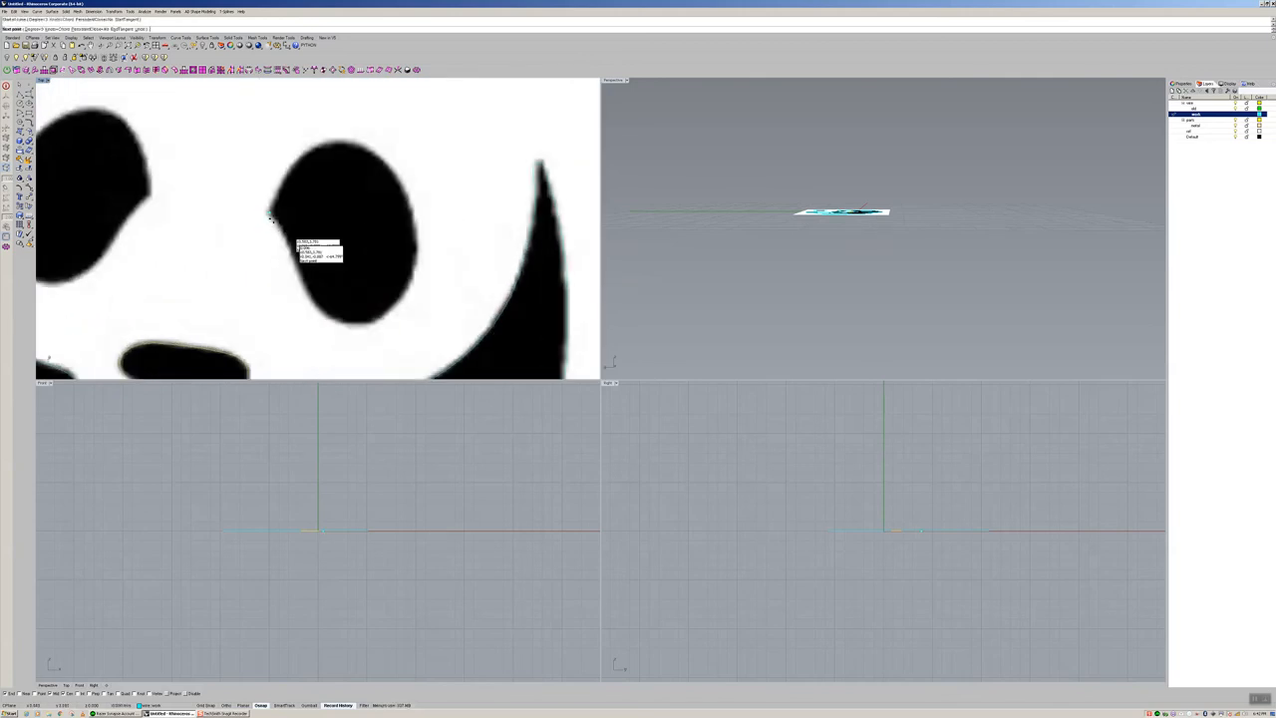
click(317, 305)
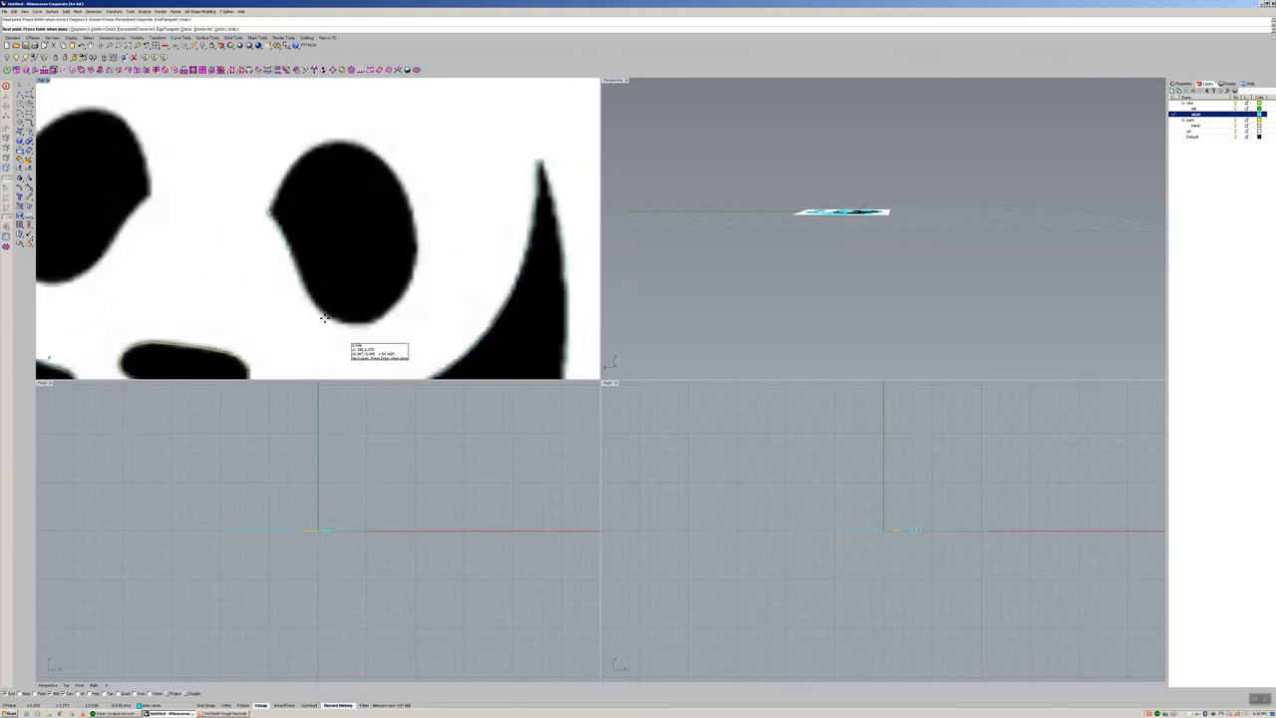
click(371, 321)
click(411, 278)
click(416, 218)
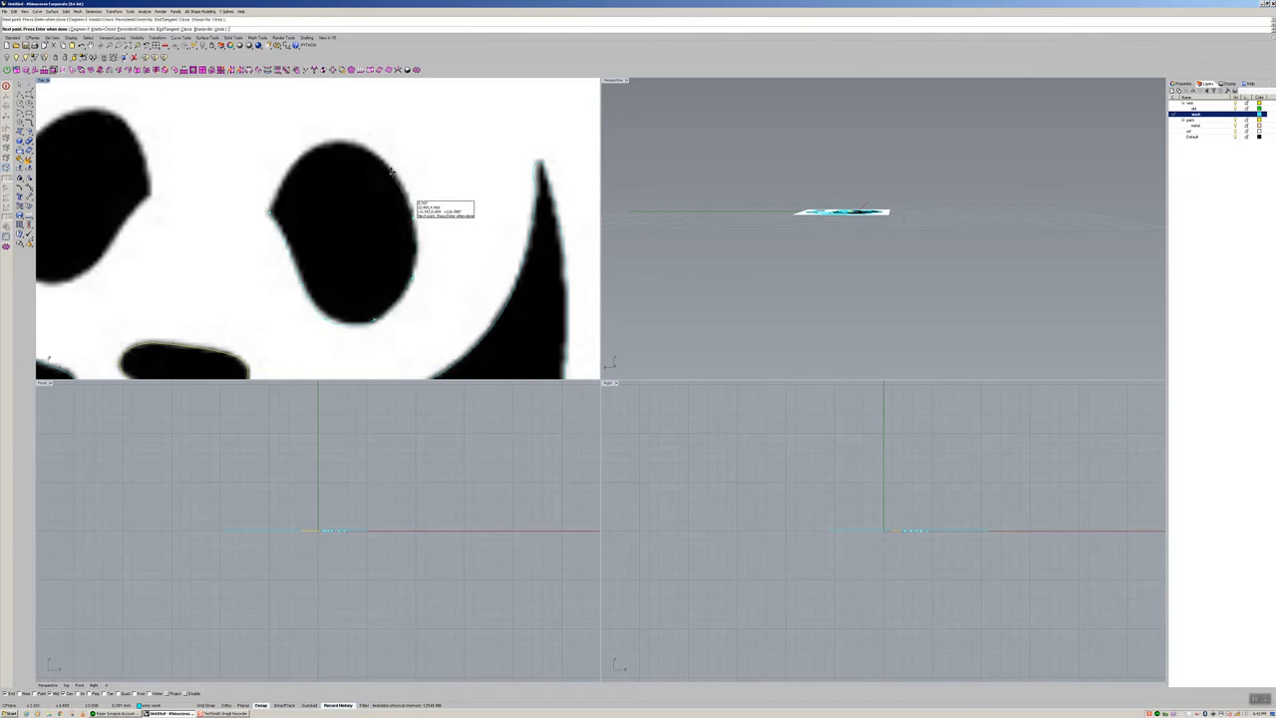
Step: Trace back over the right-hand eye patch's upper edge and close the curve at its start point
click(363, 146)
click(329, 141)
click(289, 167)
click(276, 195)
click(269, 212)
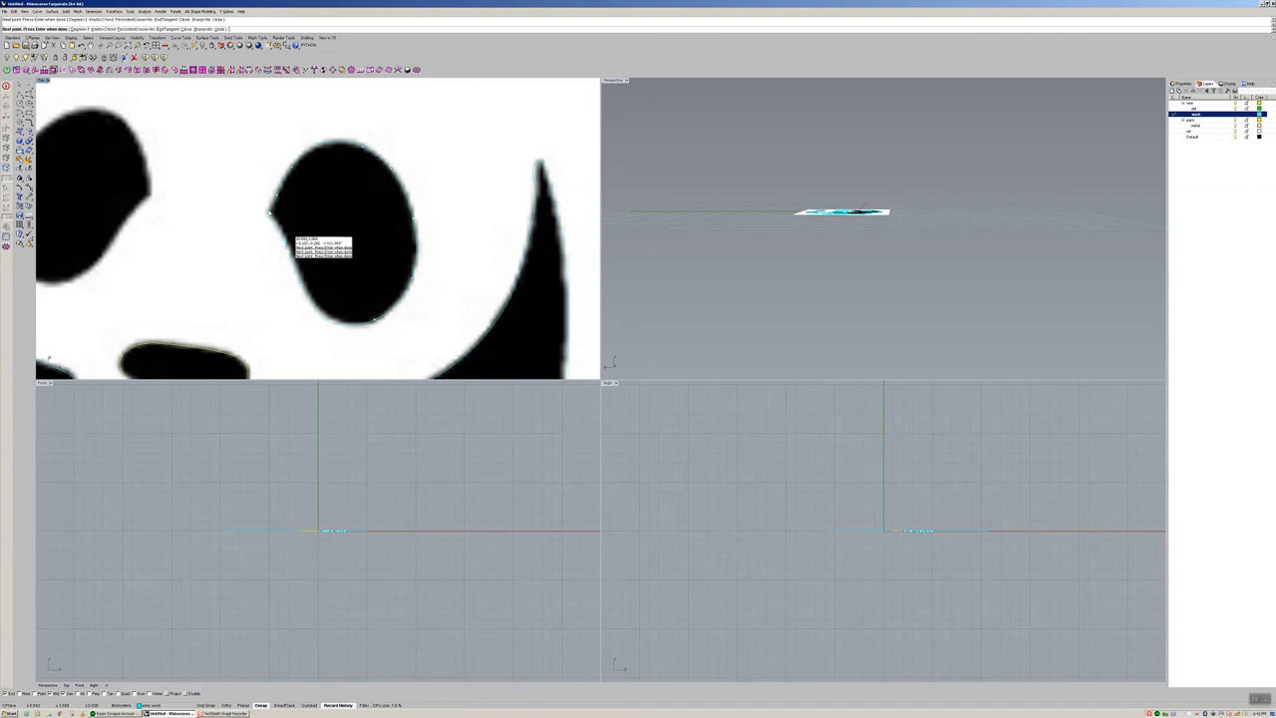
click(269, 212)
scroll(189, 243, down, 5)
right_drag(191, 243, 392, 243)
scroll(334, 243, up, 7)
right_click(380, 214)
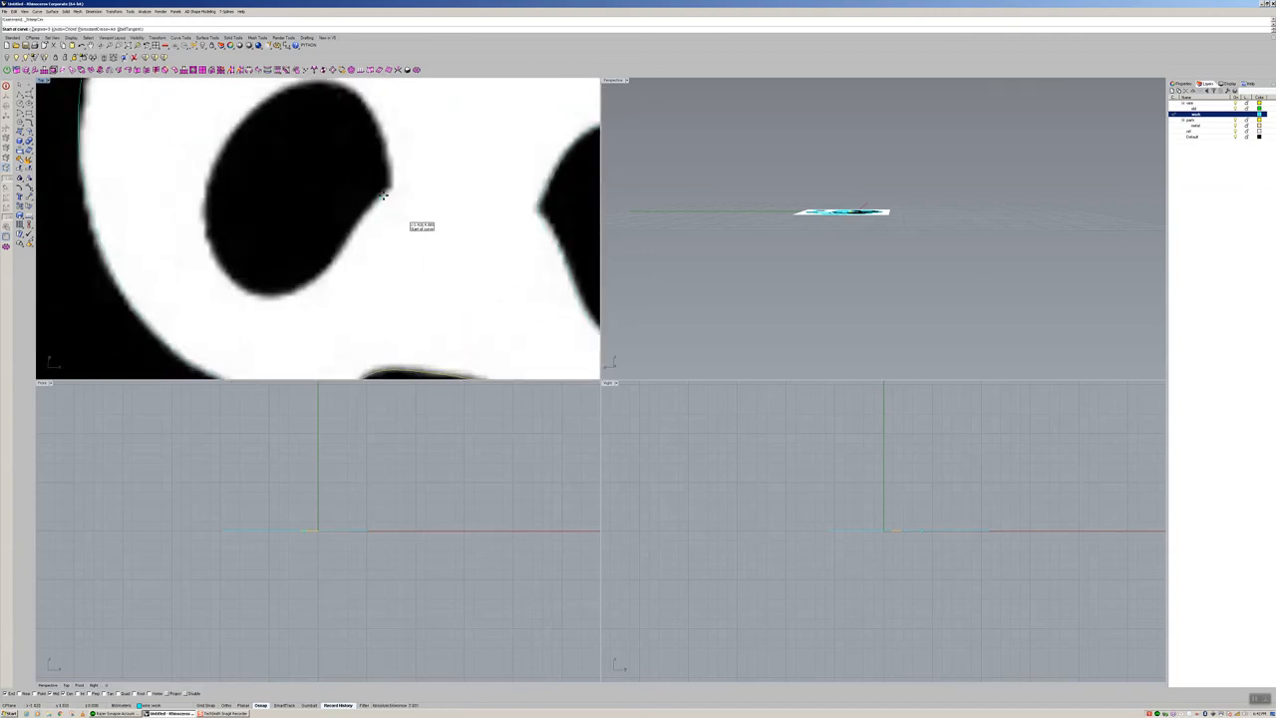
click(385, 192)
click(344, 248)
click(307, 289)
click(253, 294)
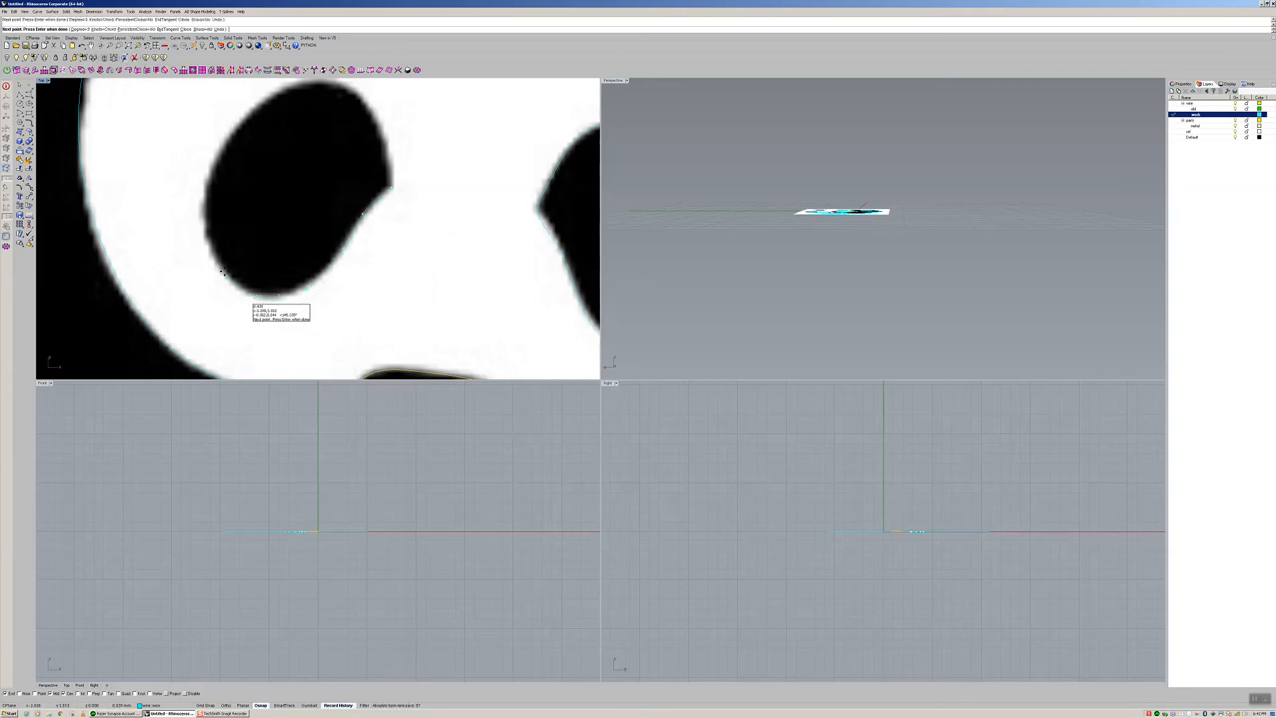
click(216, 259)
click(212, 201)
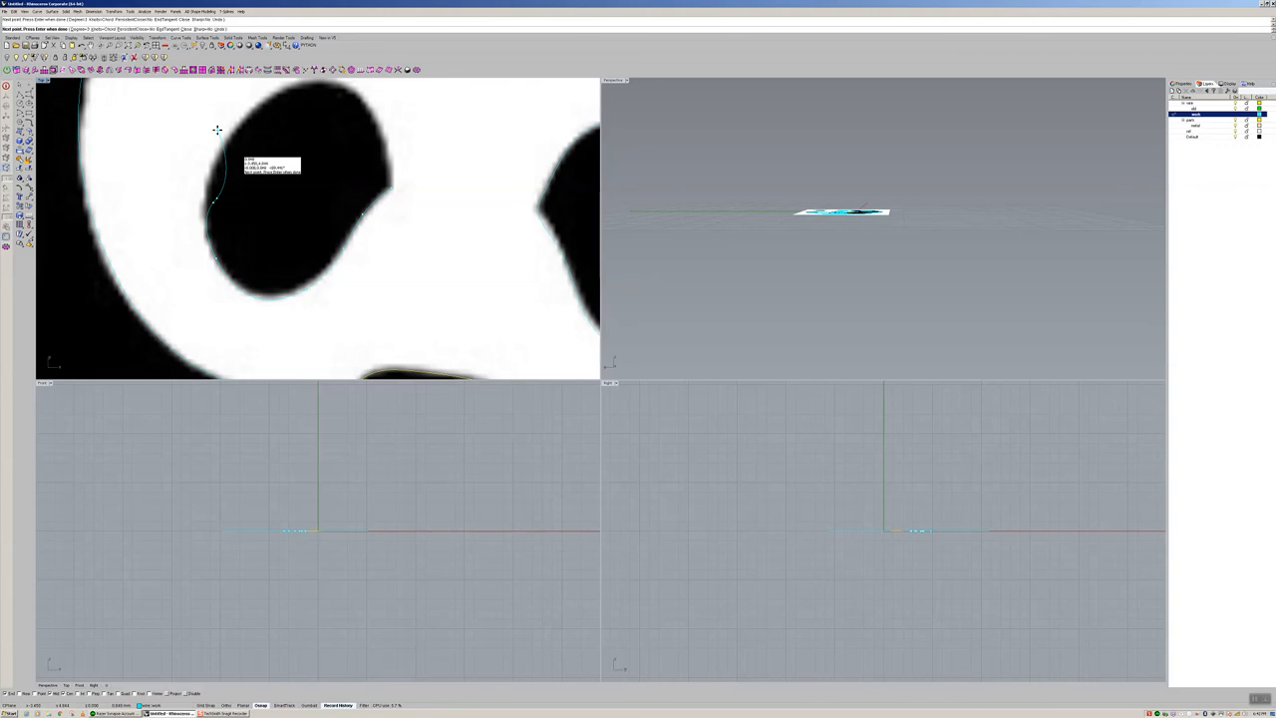
key(Escape)
Step: Trace the left-hand eye patch with an interpolated curve from its inner corner around the lower and upper edges, closing it at the start
key(Return)
click(393, 189)
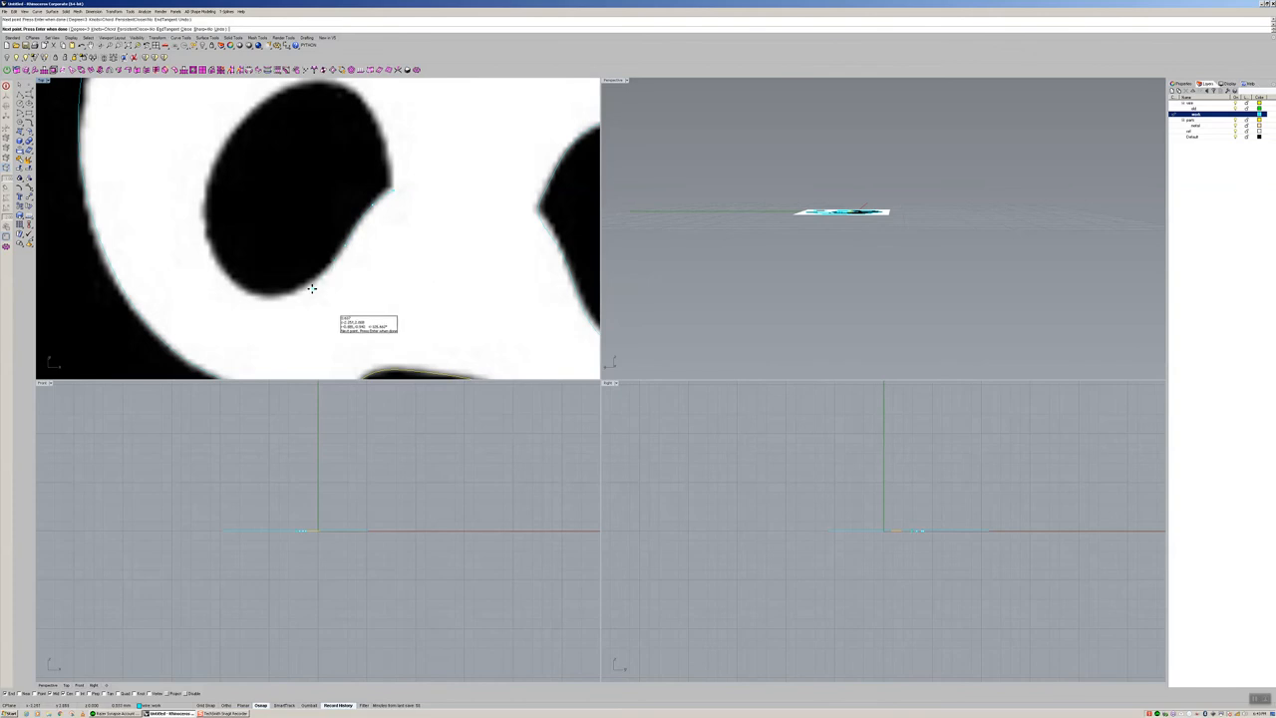
click(265, 297)
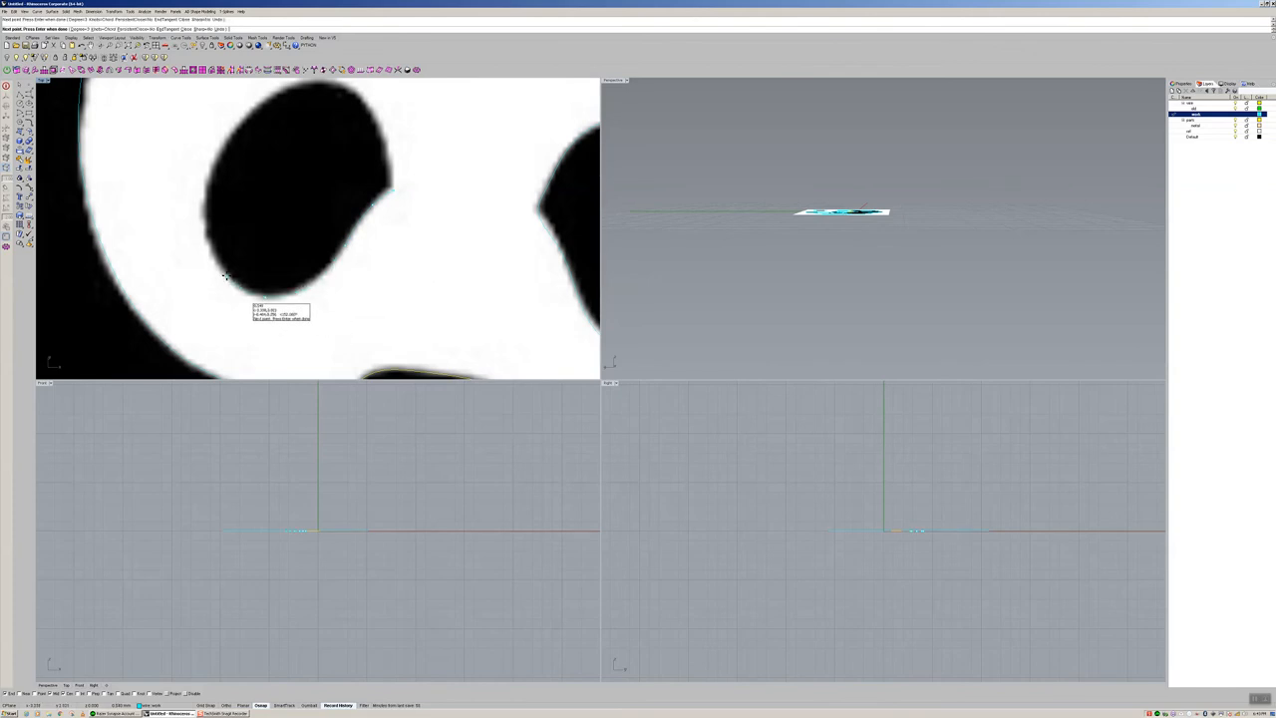
click(206, 224)
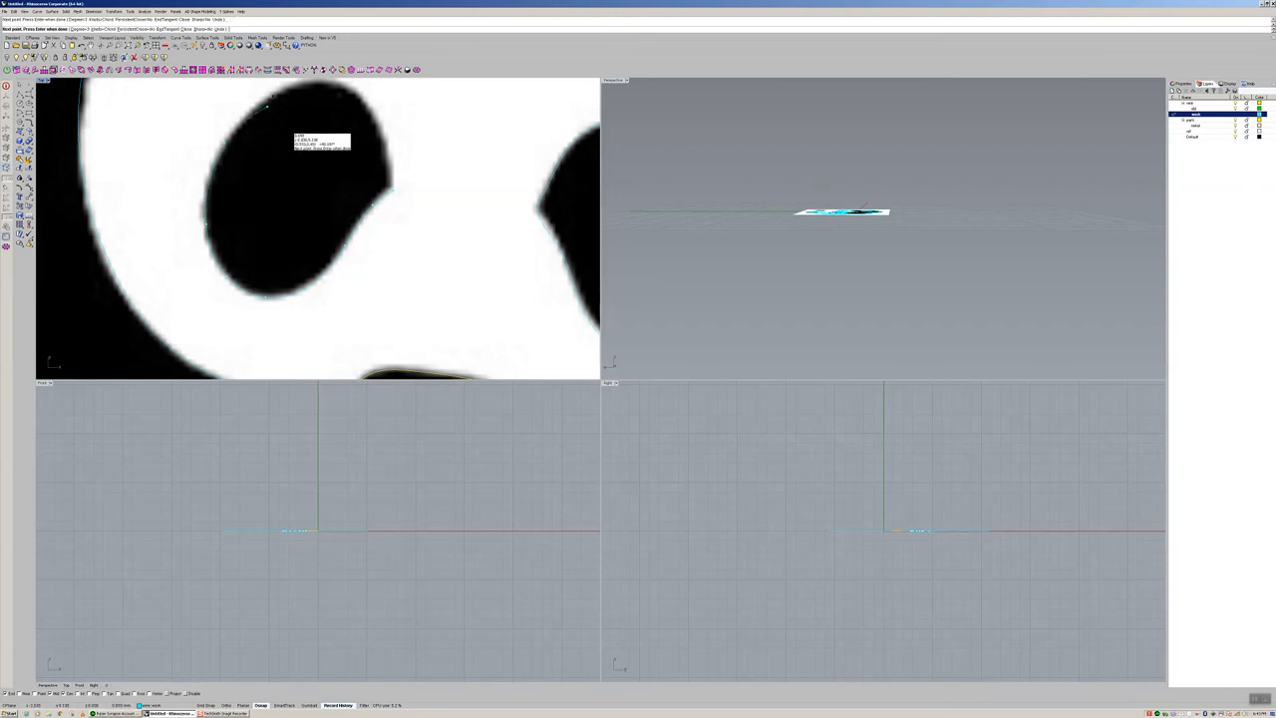
click(360, 93)
click(383, 141)
click(393, 169)
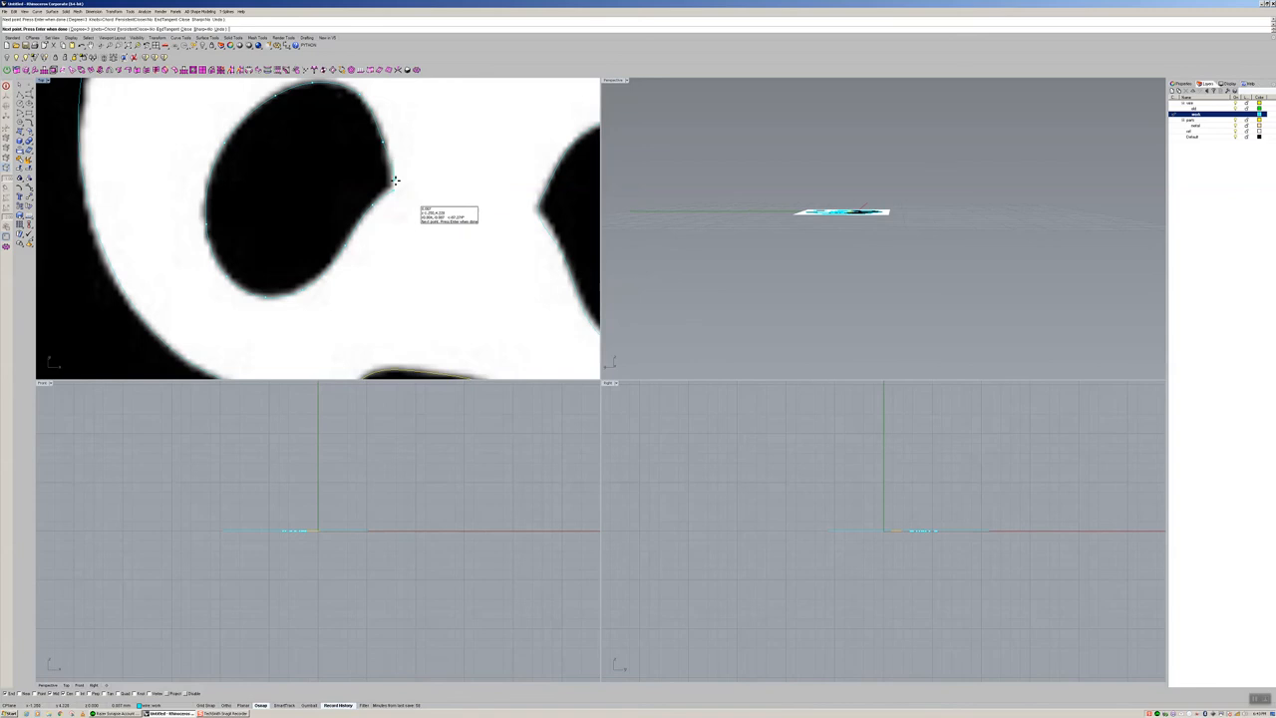
click(393, 188)
scroll(447, 209, down, 8)
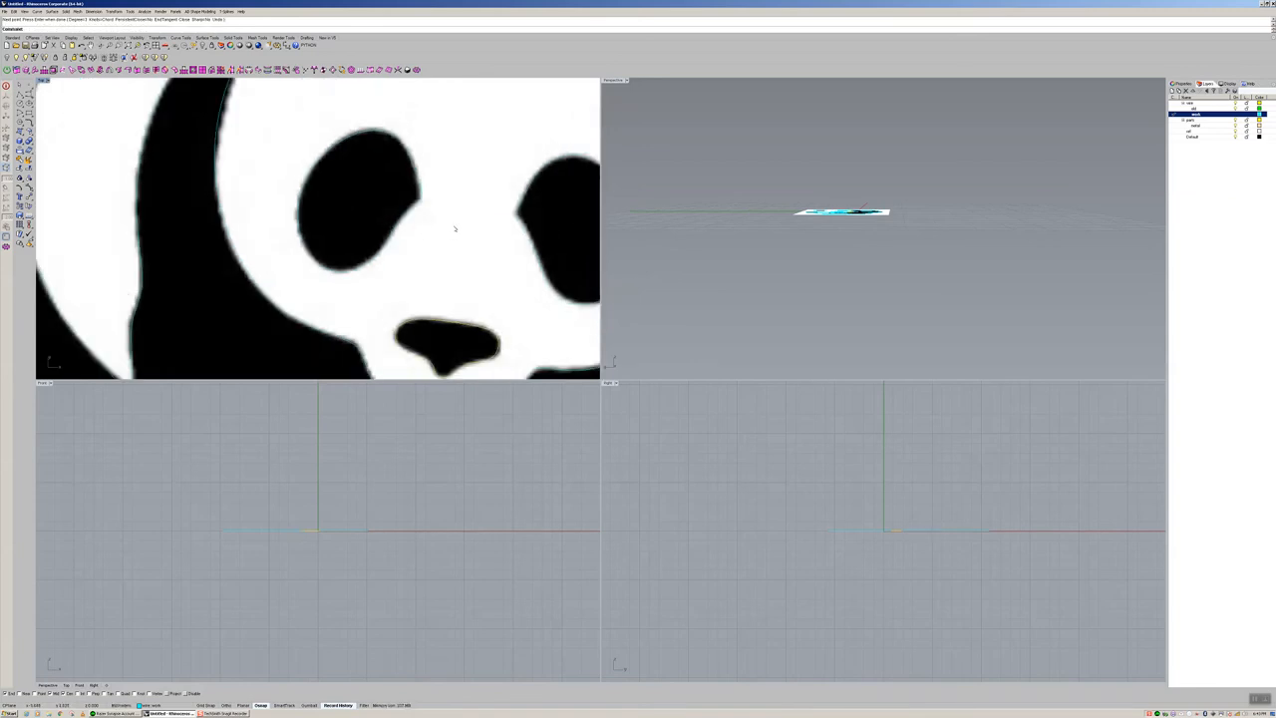
Step: Try extruding the panda's joined body outline together with the white mouth shape region upward in the Front view
click(513, 166)
right_drag(513, 166, 433, 192)
click(351, 158)
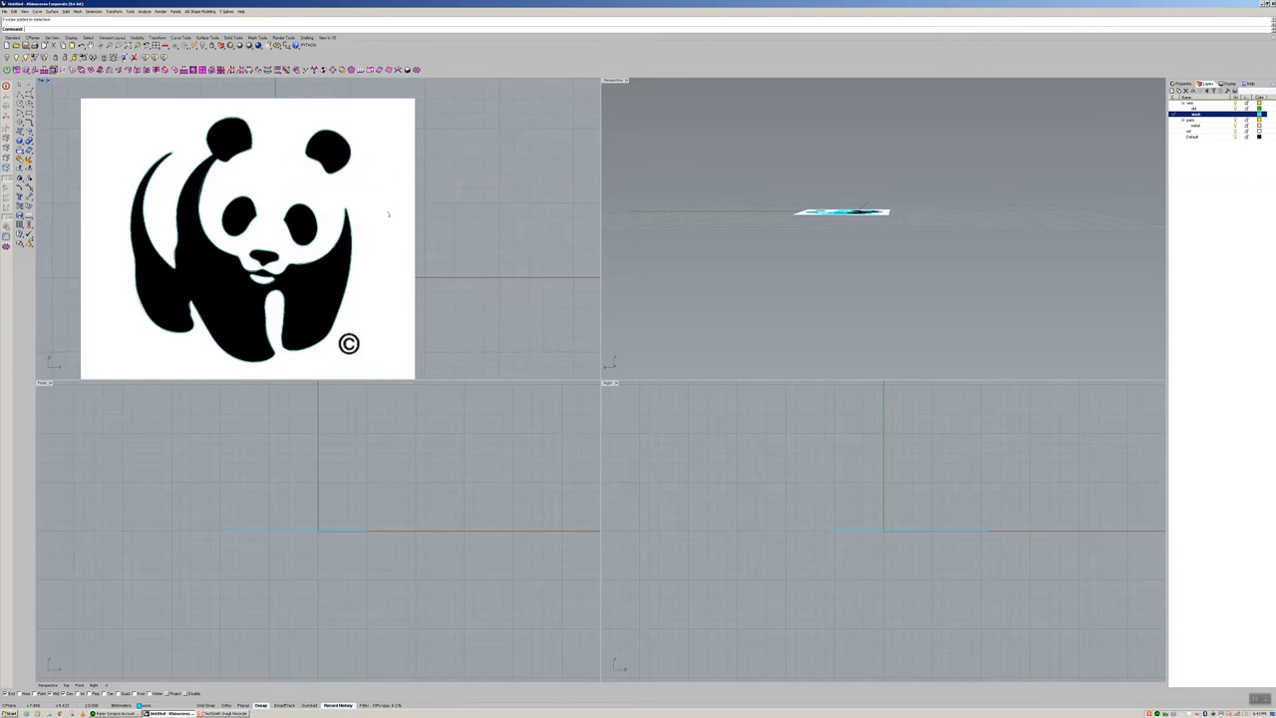
scroll(399, 209, down, 5)
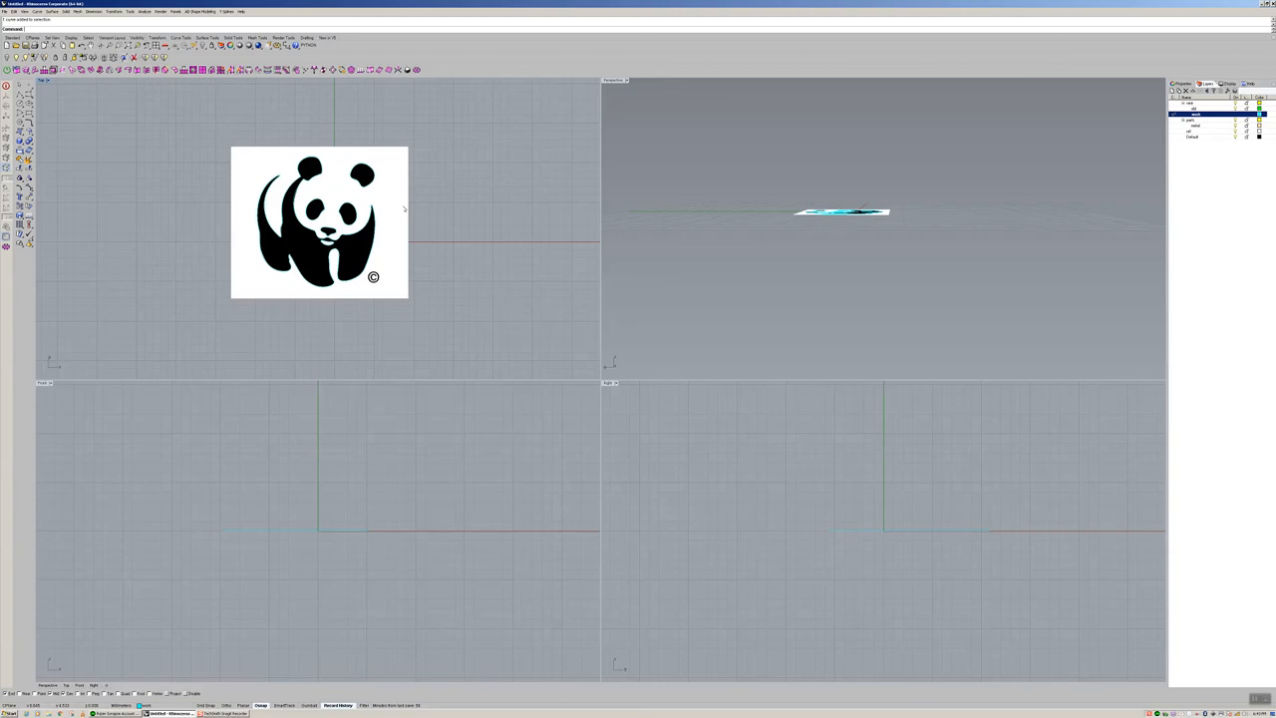
scroll(372, 228, up, 5)
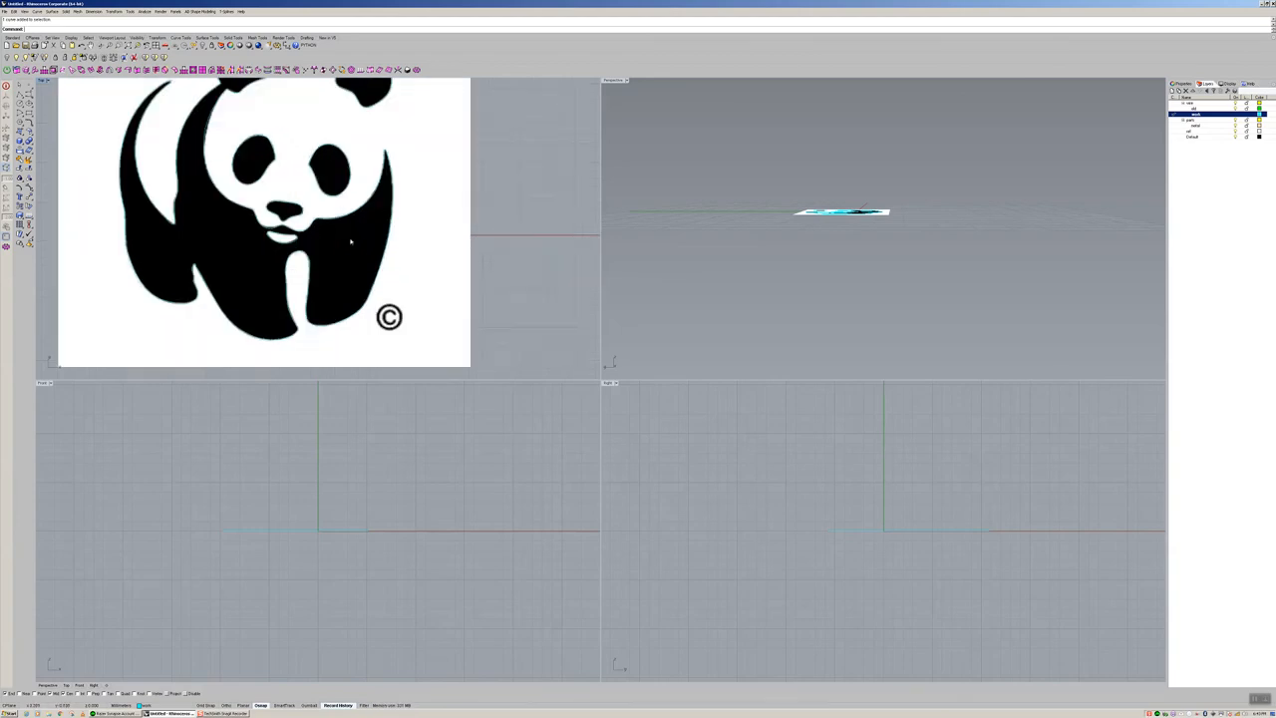
click(322, 214)
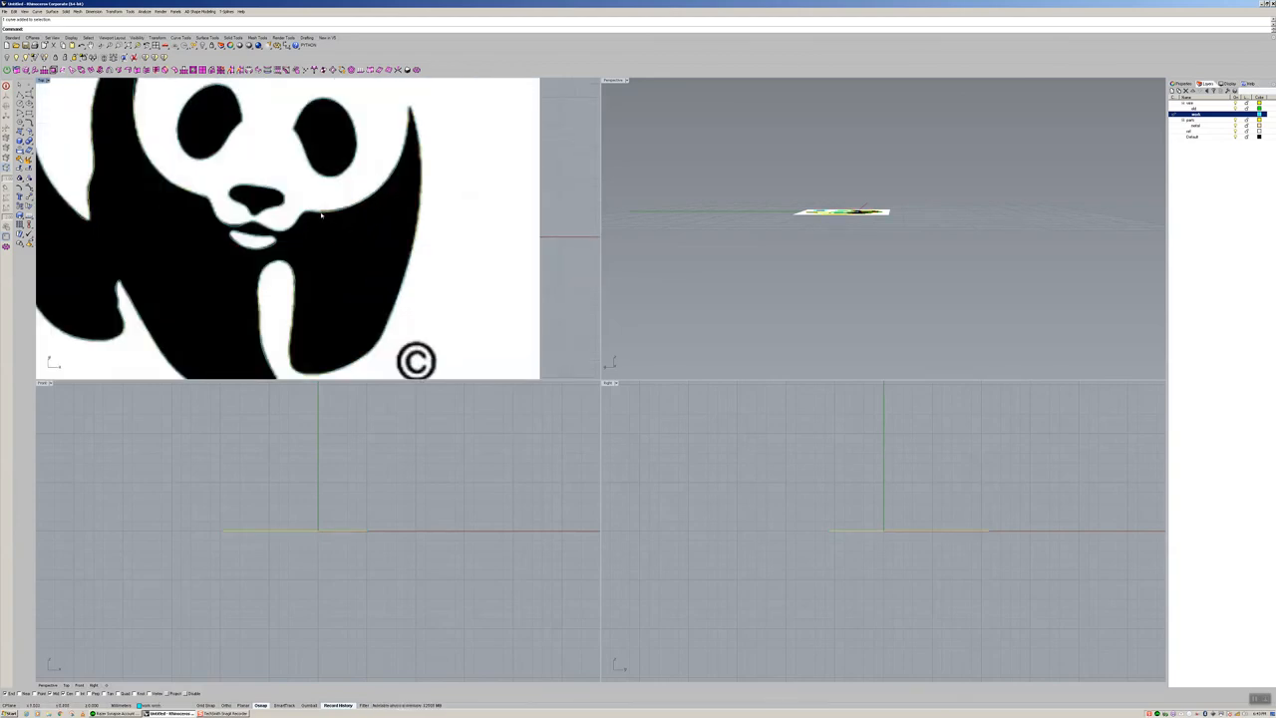
scroll(321, 213, down, 4)
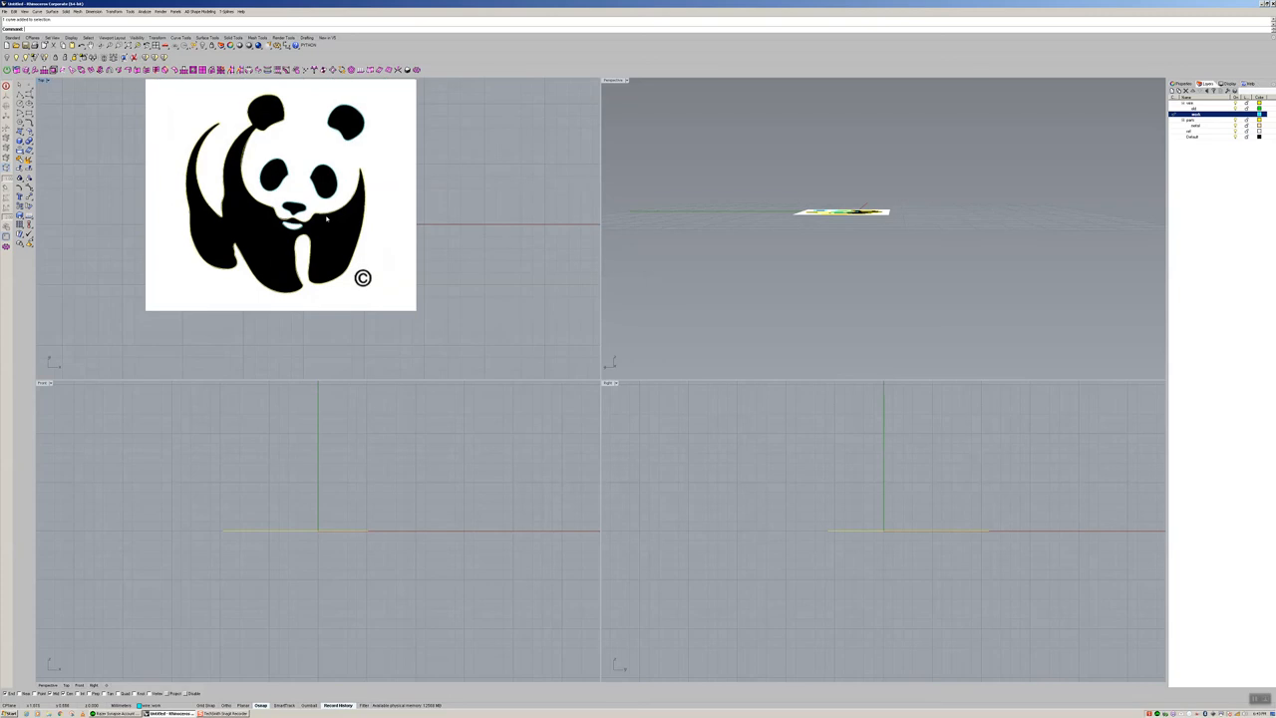
right_click(612, 283)
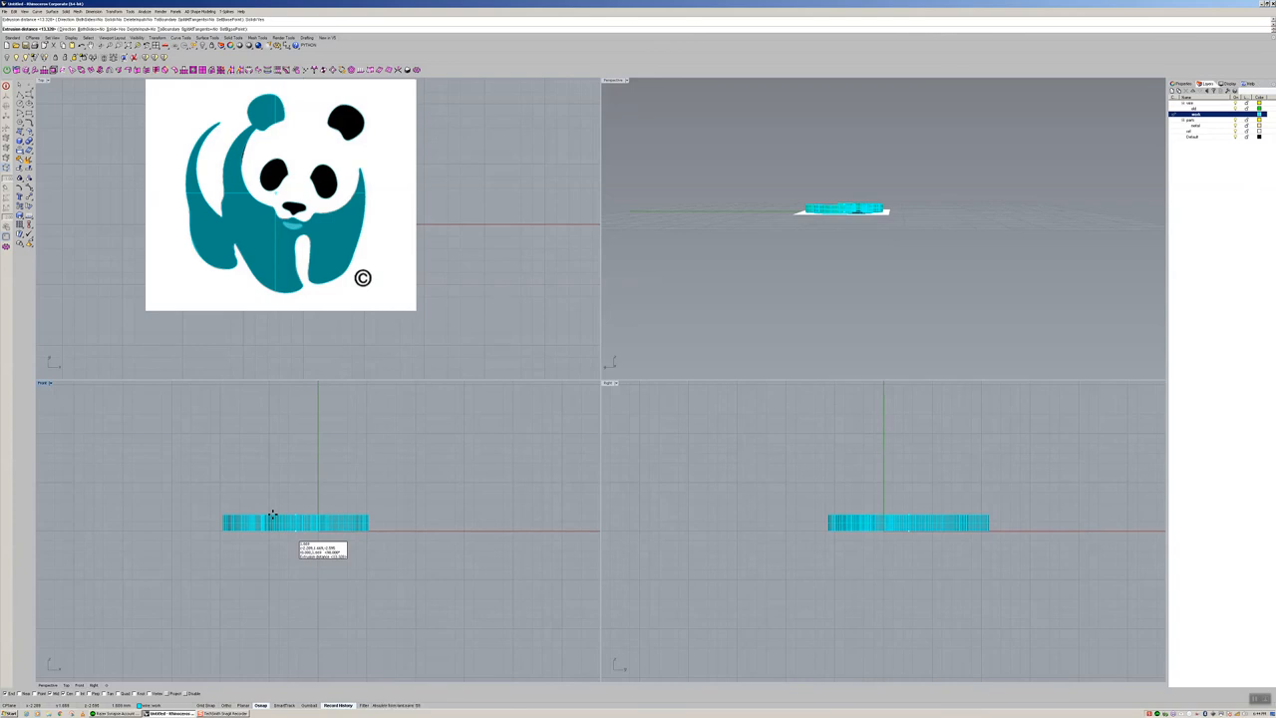
click(272, 515)
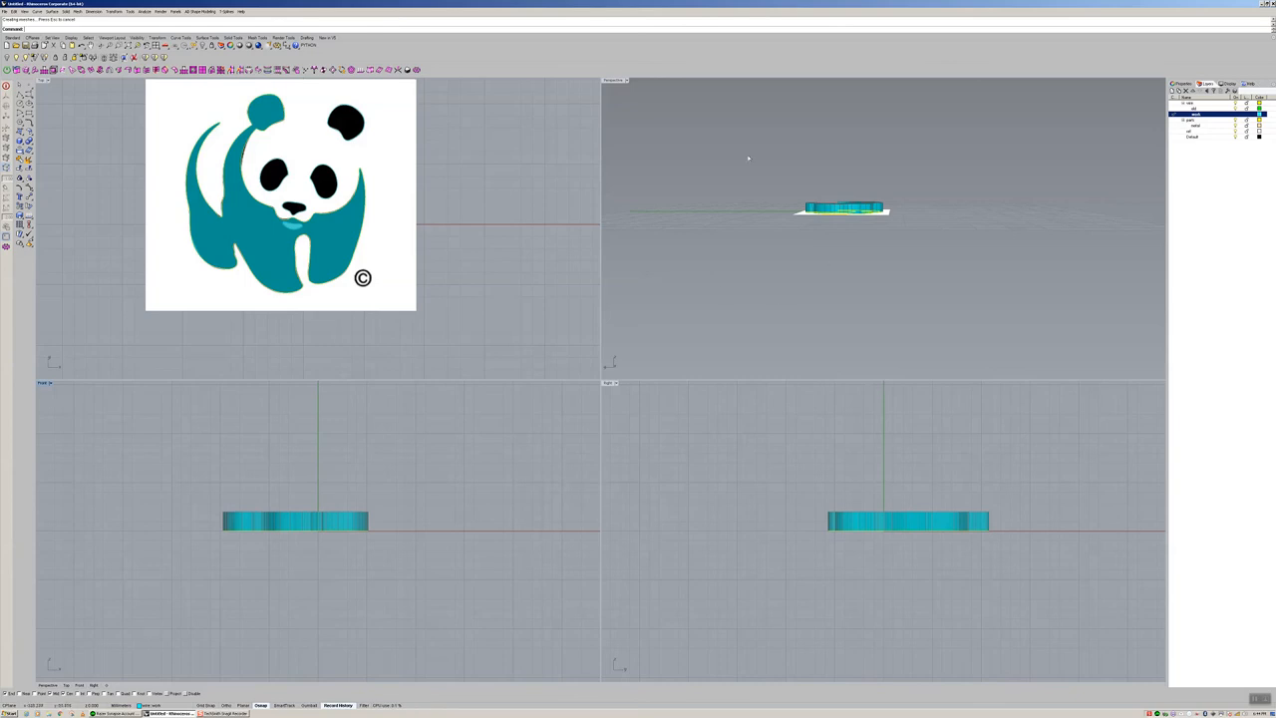
Step: Inspect the extruded body in the enlarged Perspective view and delete it
double_click(613, 80)
right_drag(581, 308, 544, 375)
scroll(539, 421, up, 8)
right_drag(549, 465, 466, 515)
scroll(368, 361, up, 9)
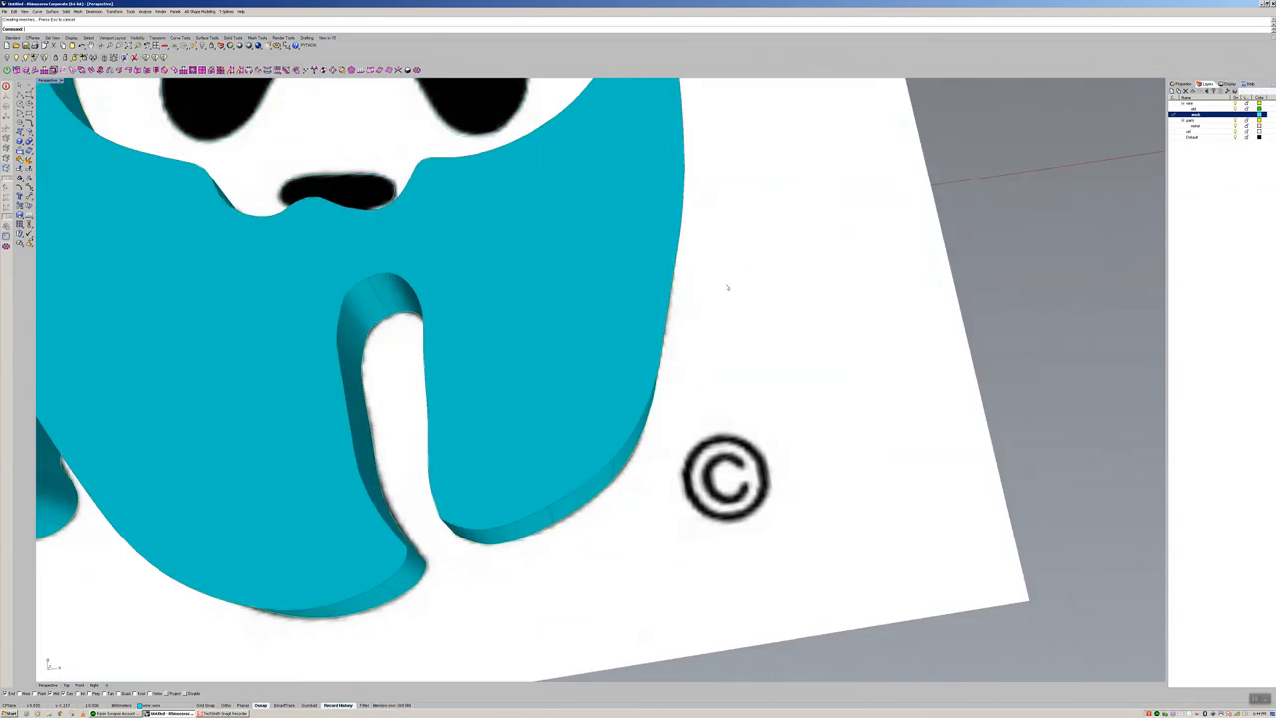
scroll(585, 322, down, 9)
right_drag(640, 329, 638, 322)
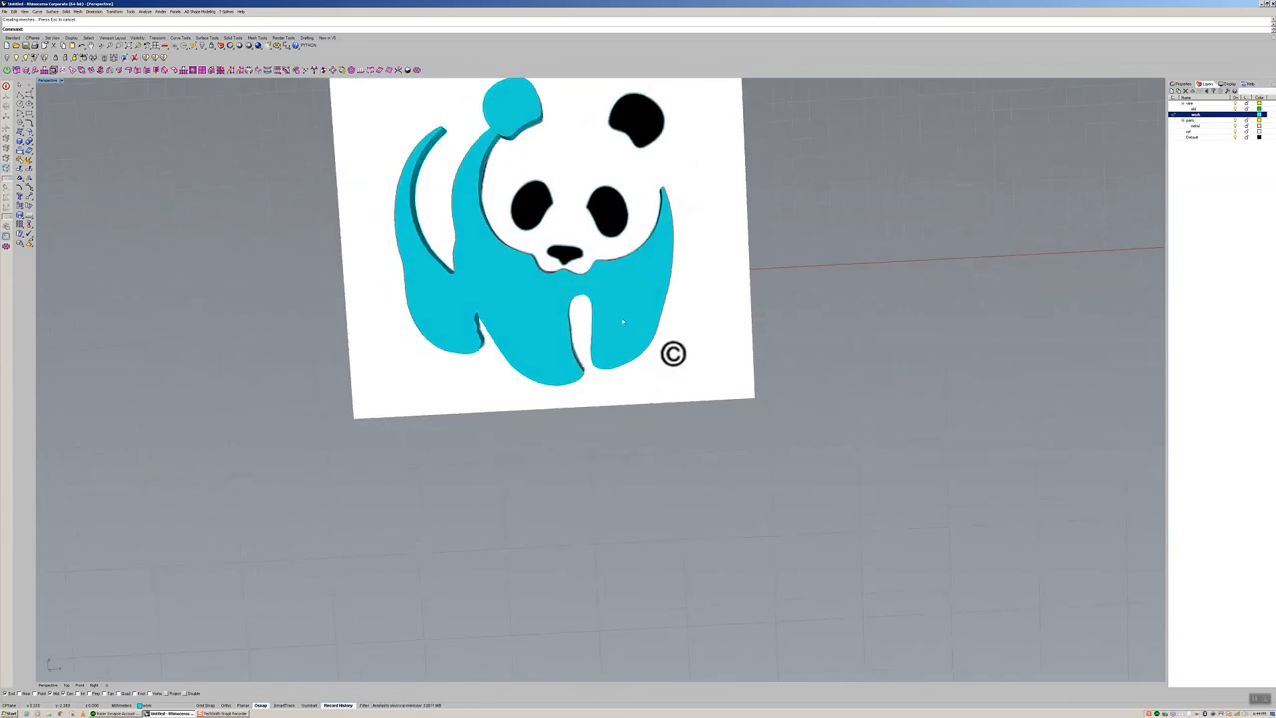
click(519, 292)
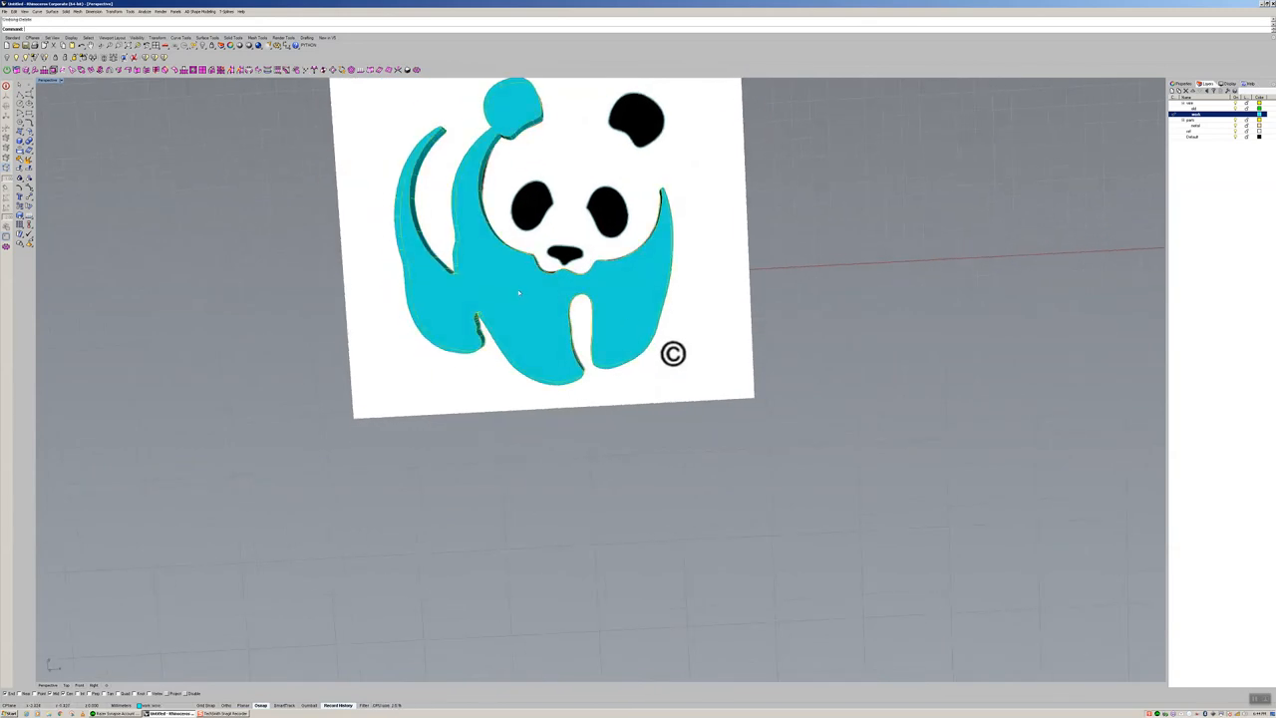
key(Delete)
Step: Examine the traced mouth and leg outlines against the picture in the Perspective view
right_drag(547, 297, 560, 306)
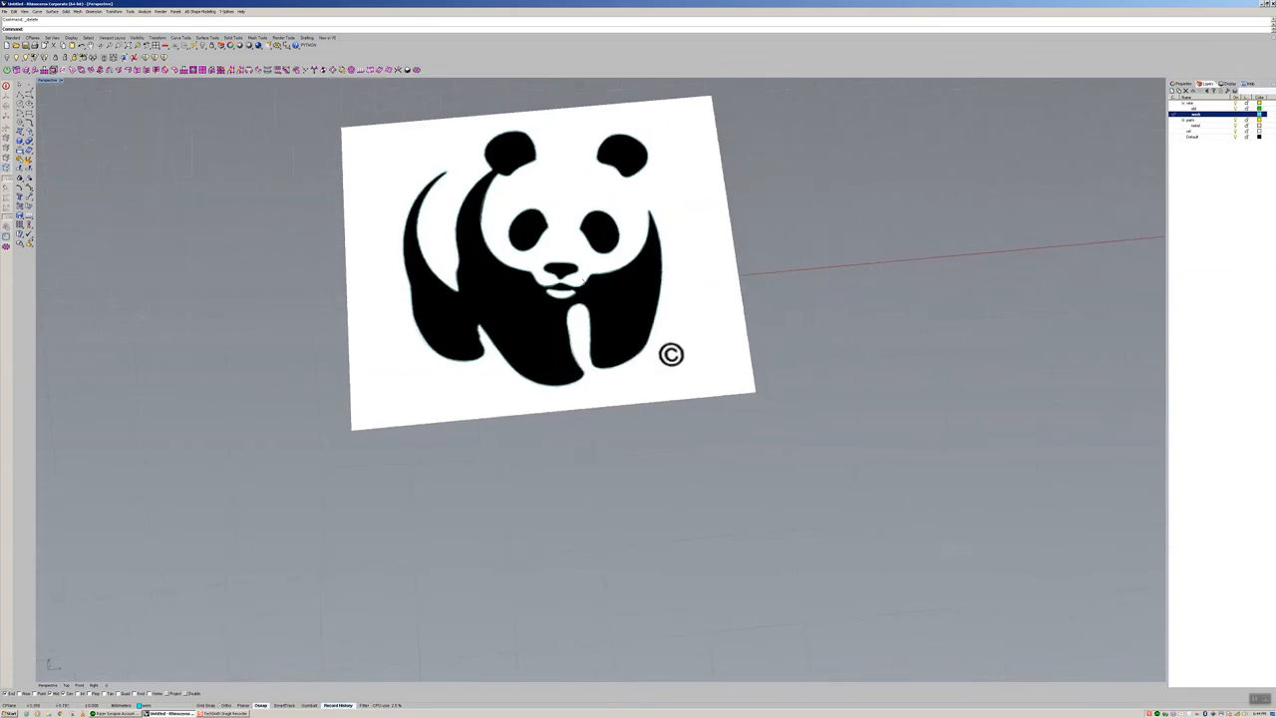
scroll(560, 306, up, 6)
scroll(568, 302, up, 3)
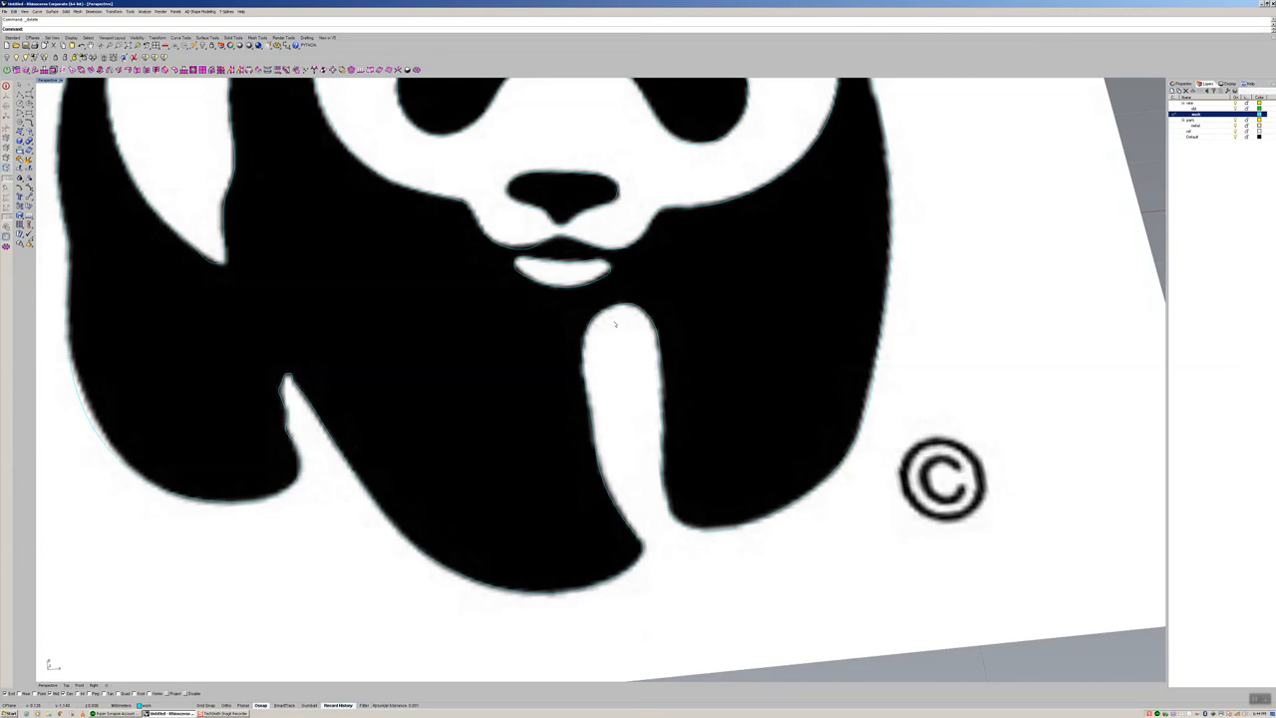
scroll(615, 324, down, 8)
shift+right_drag(615, 323, 539, 336)
scroll(539, 337, up, 2)
scroll(540, 337, up, 3)
scroll(558, 324, down, 4)
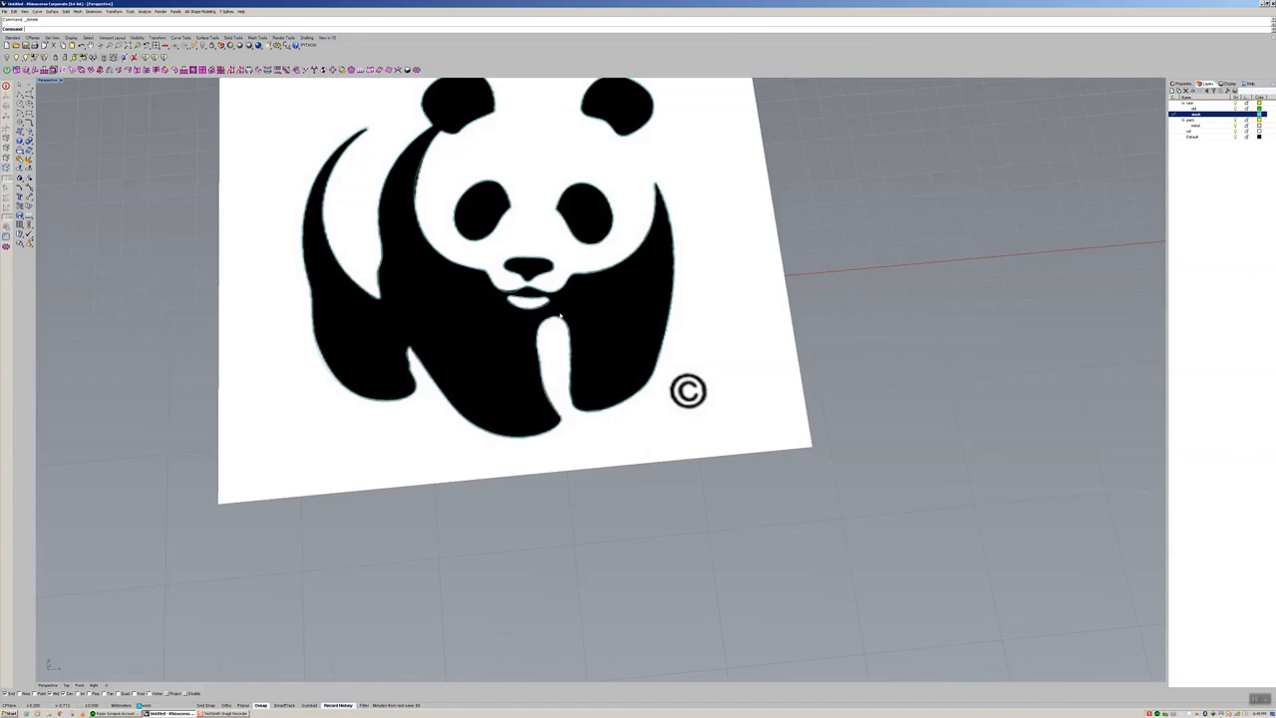
Step: Select all the traced panda curves, including the mouth outline, and extrude them together upward in the four-view layout
click(545, 306)
scroll(551, 313, up, 10)
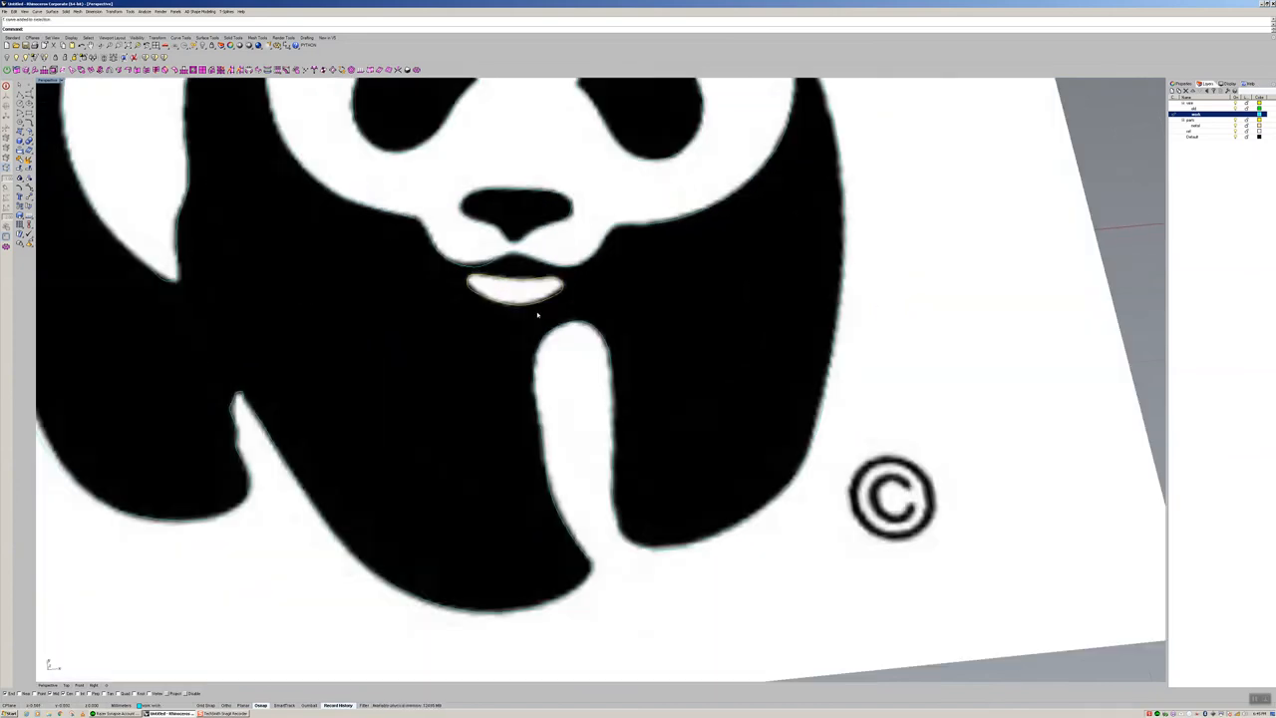
scroll(676, 245, down, 10)
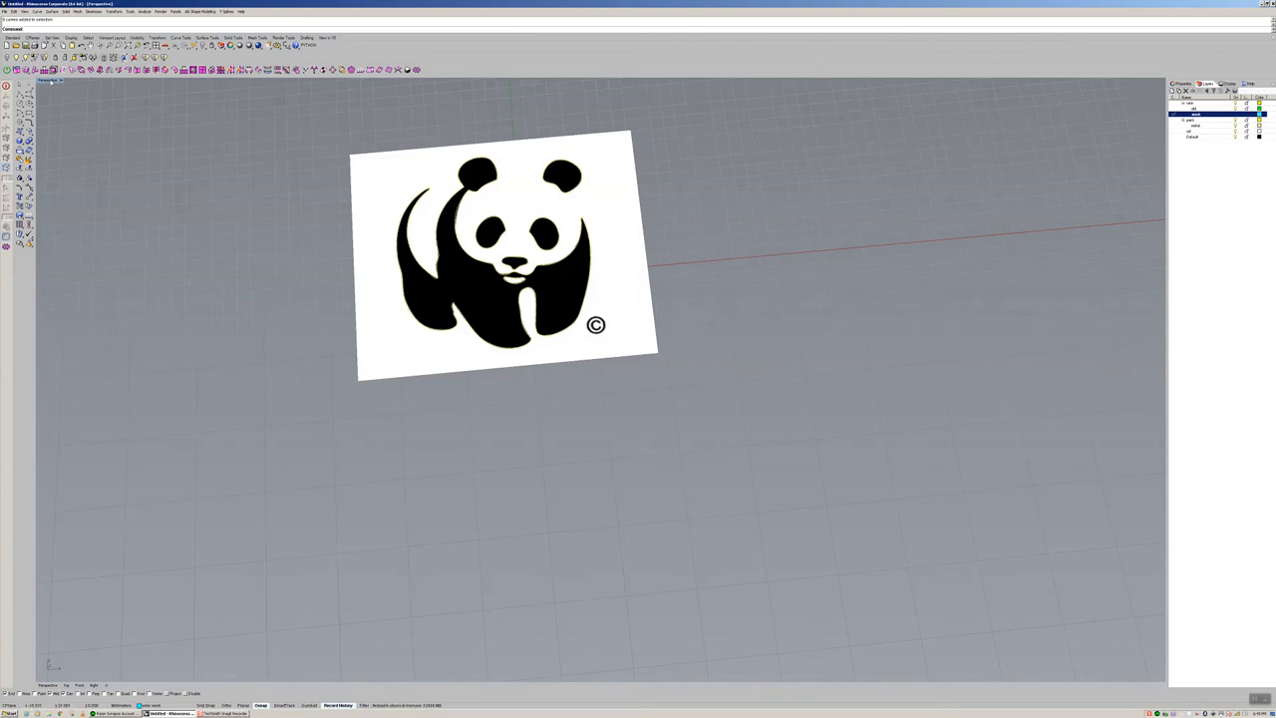
double_click(50, 82)
right_drag(519, 280, 461, 272)
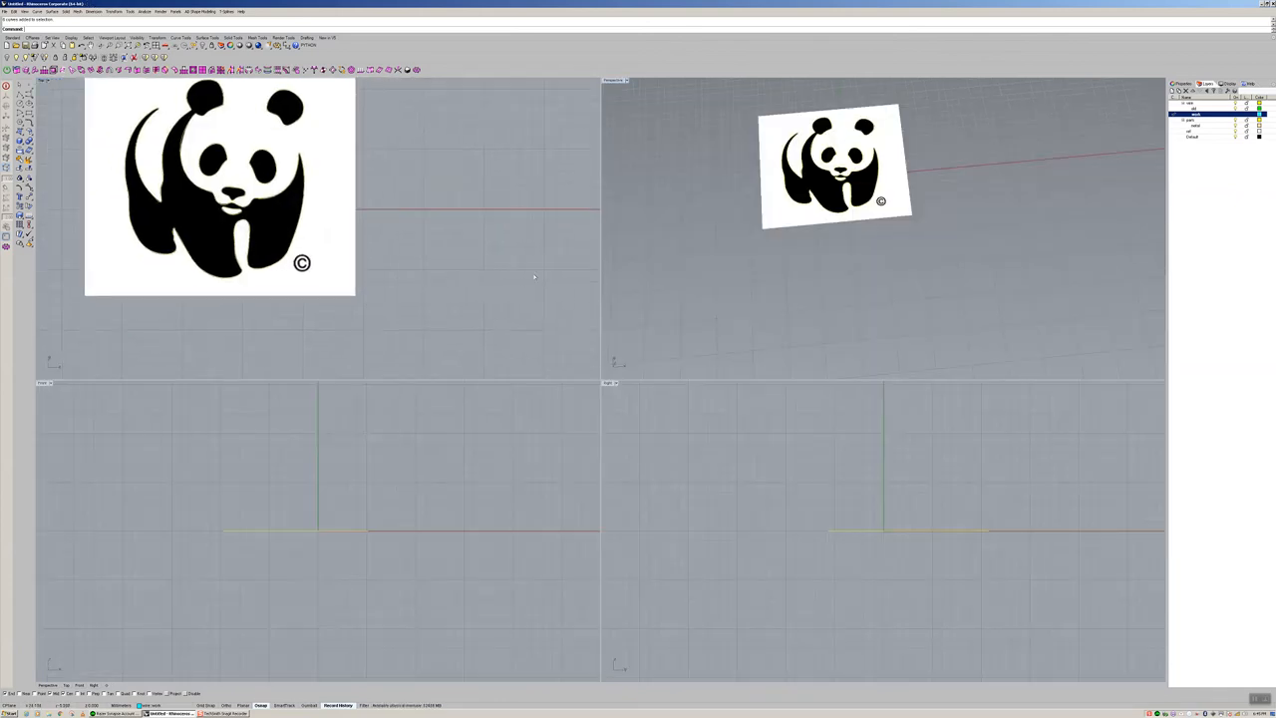
right_drag(643, 259, 688, 222)
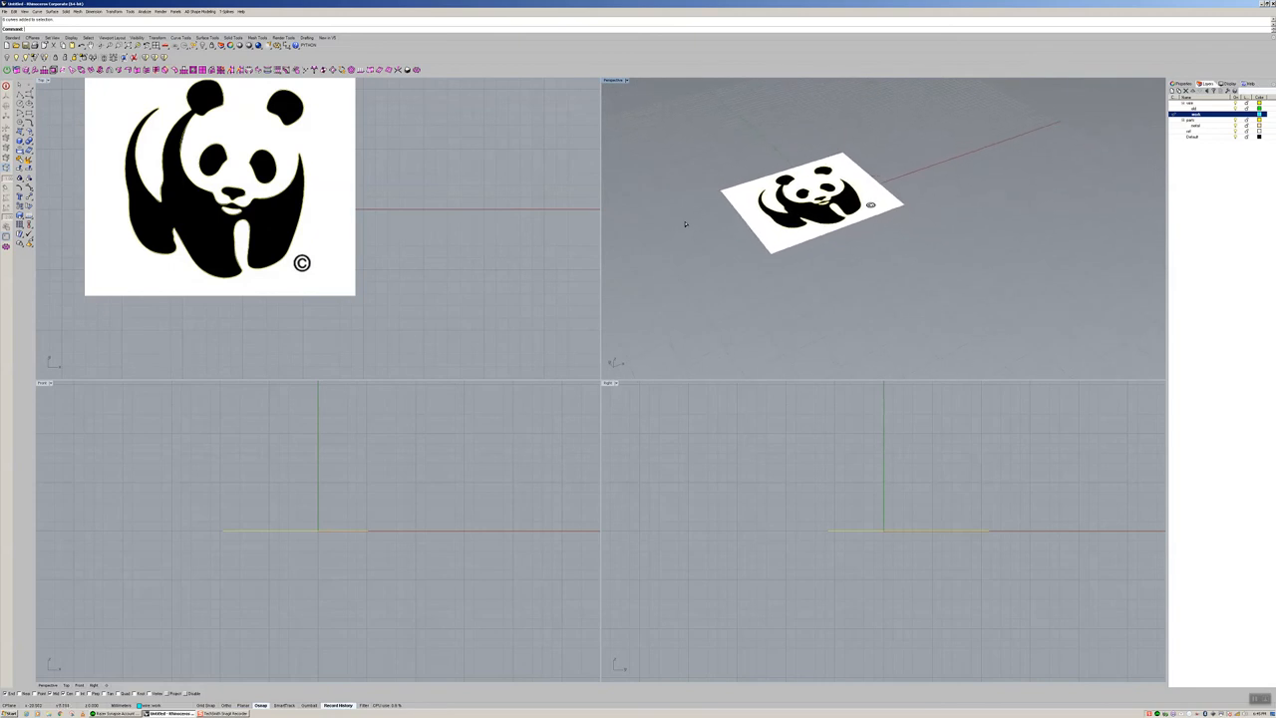
right_click(685, 224)
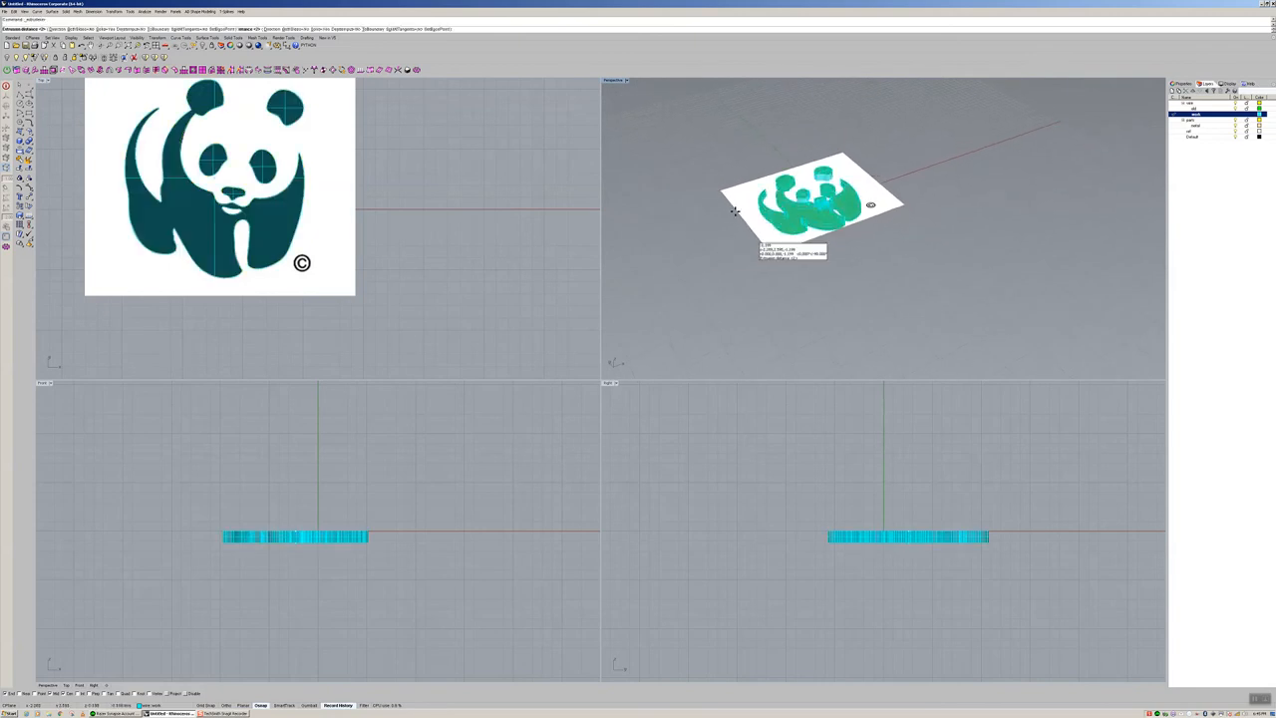
right_click(347, 494)
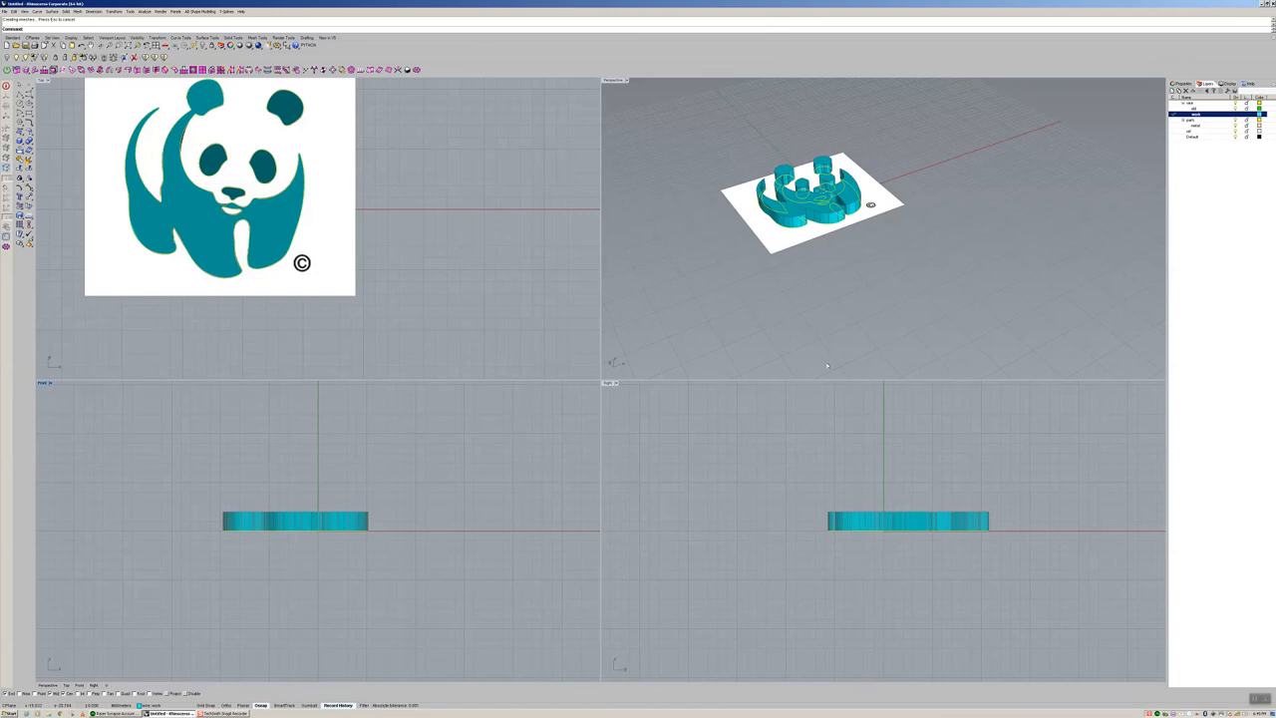
Step: Inspect the extruded panda against the picture from different angles and distances in the Perspective view
scroll(796, 161, up, 6)
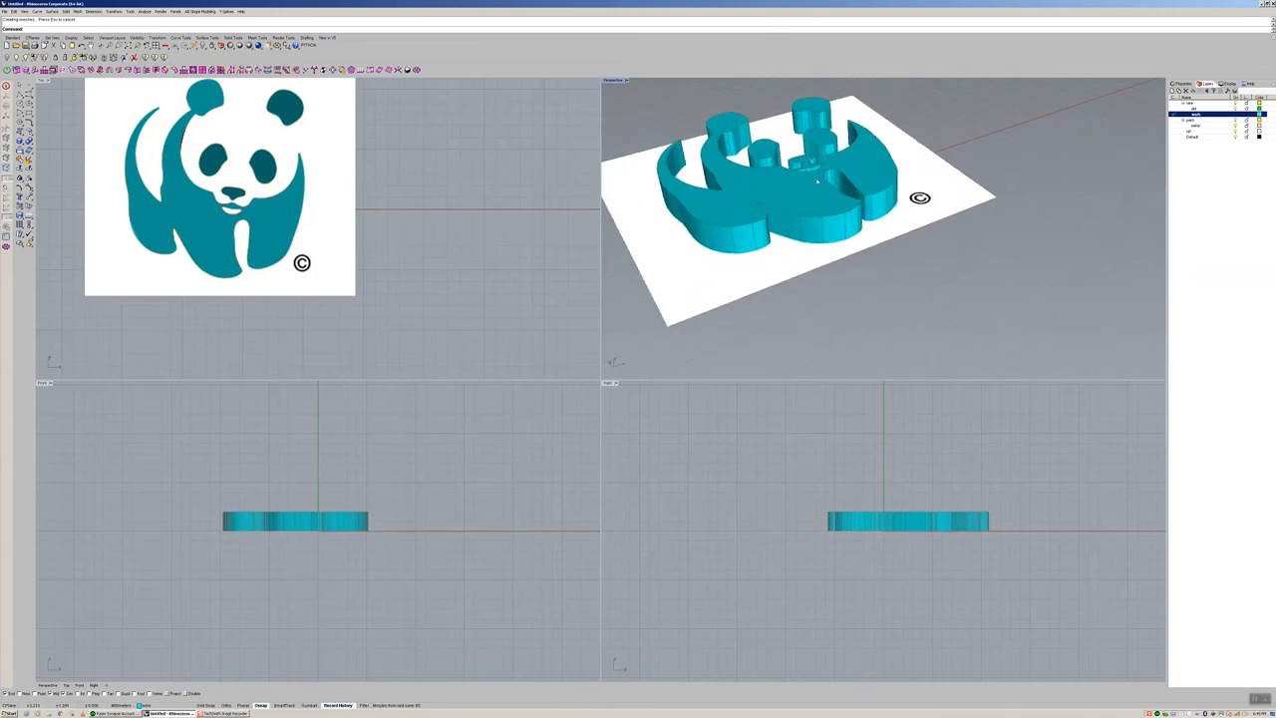
right_drag(797, 162, 785, 211)
scroll(791, 194, down, 8)
scroll(786, 211, up, 5)
scroll(823, 182, down, 6)
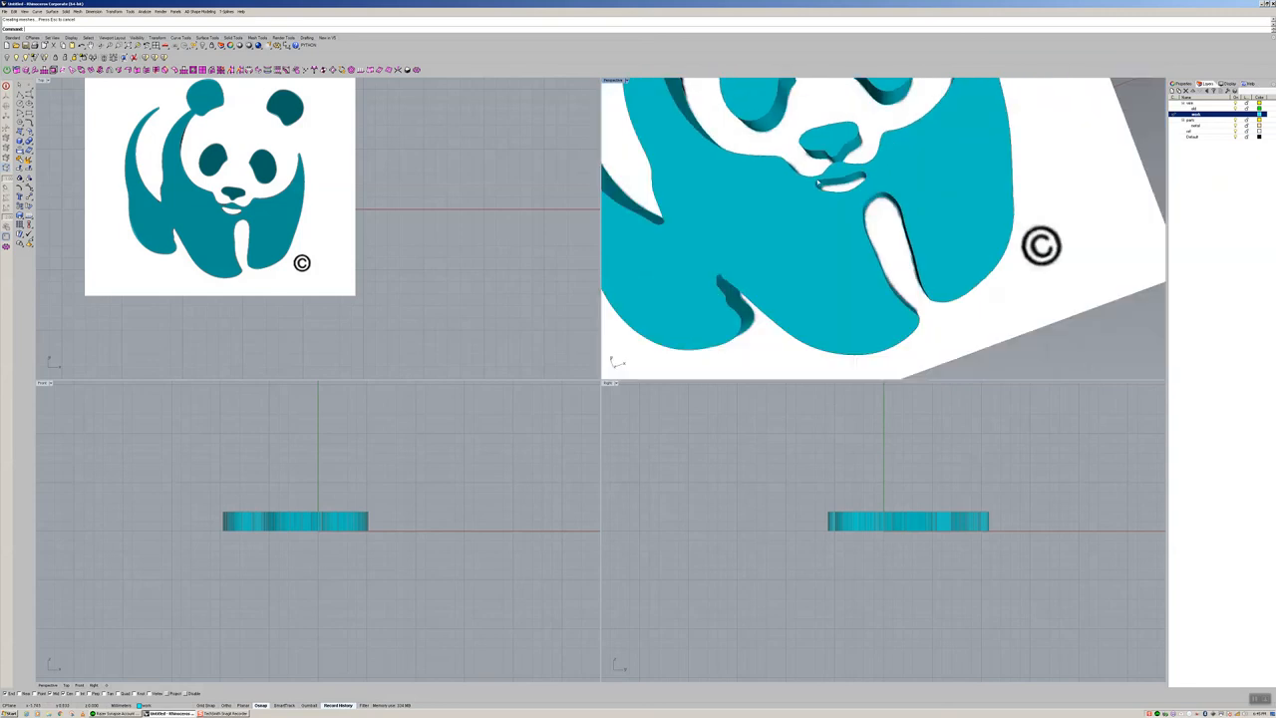
scroll(824, 181, down, 2)
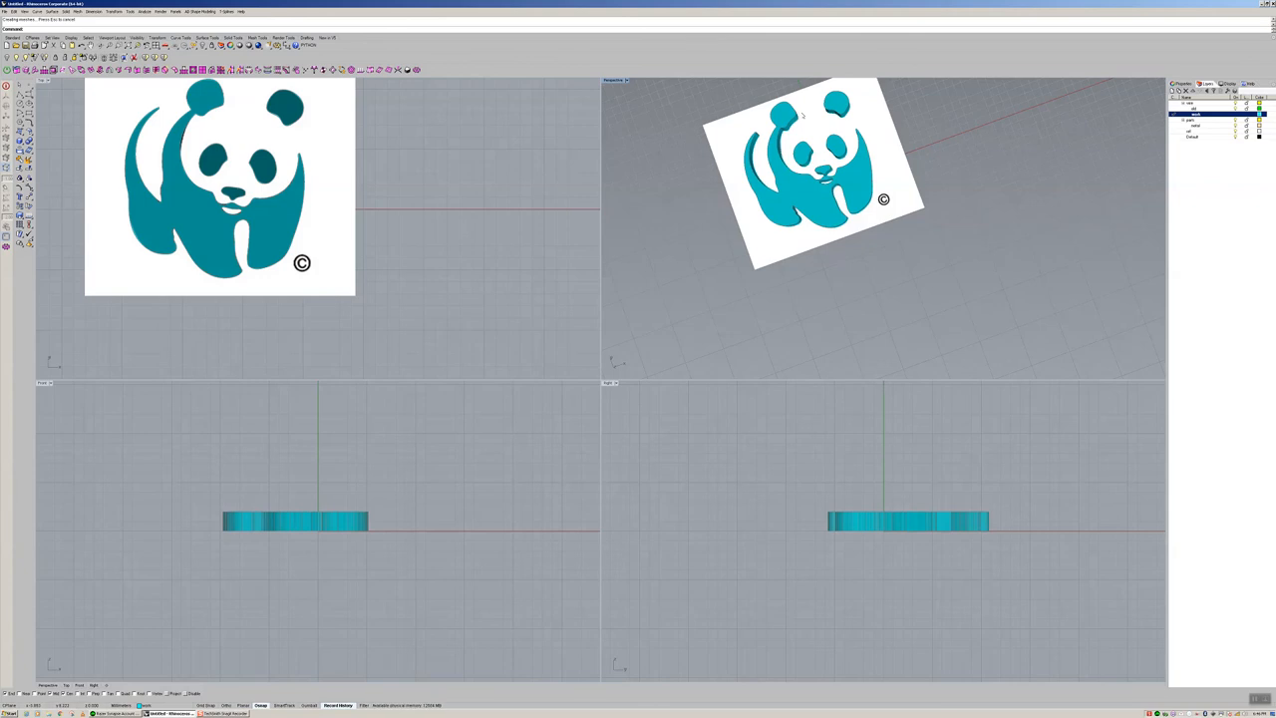
right_drag(921, 177, 878, 198)
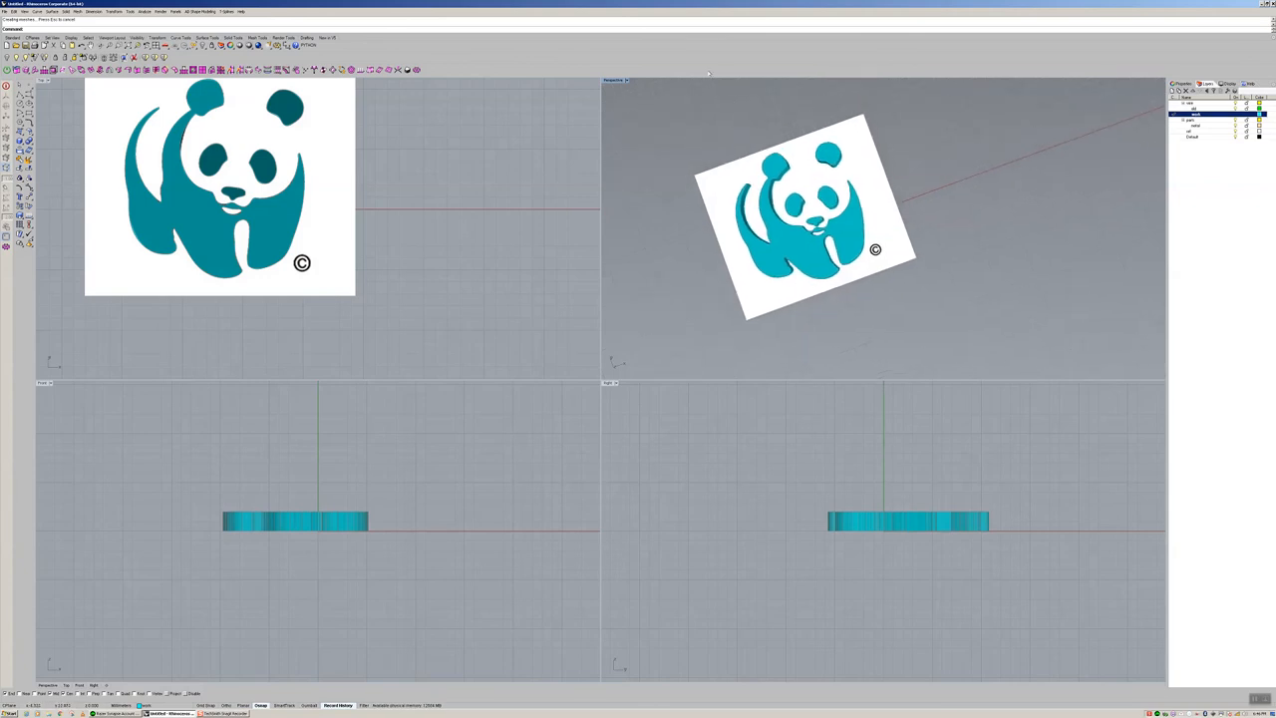
Step: Enlarge the Perspective view, undo the panda extrusion, and extrude all the traced curves again to a shallower height
double_click(620, 81)
right_drag(627, 219, 583, 242)
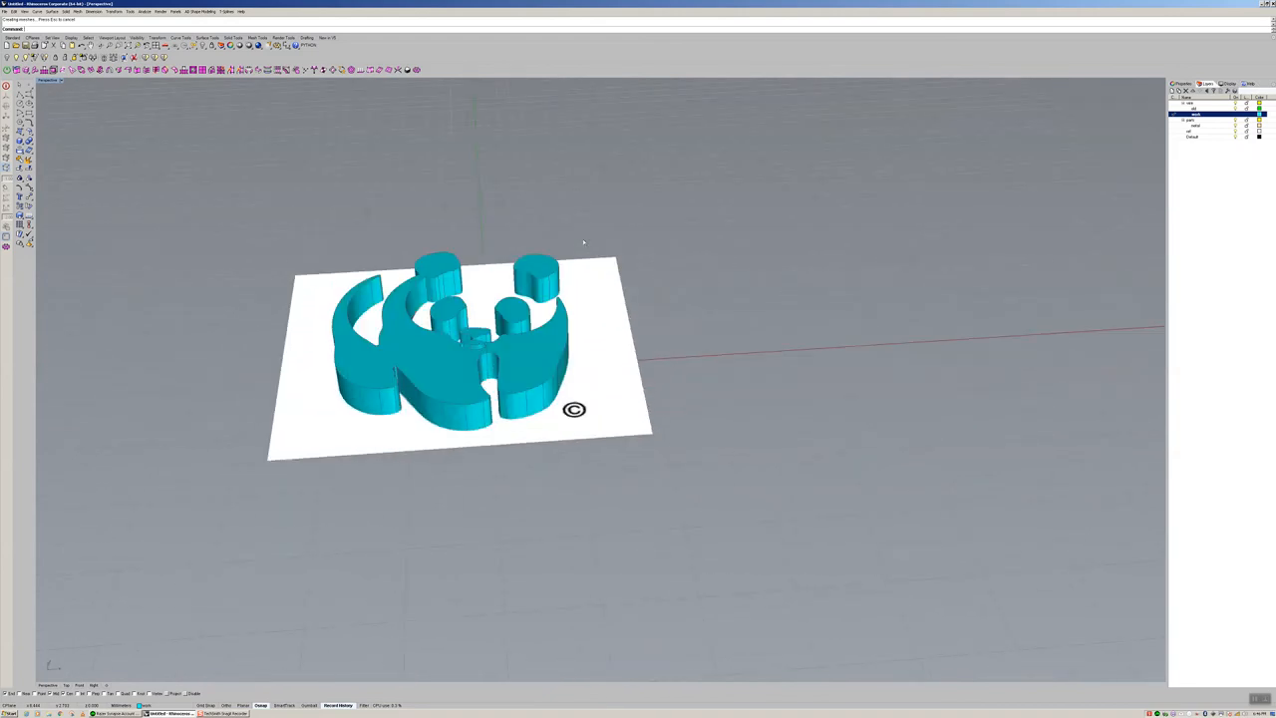
key(ctrl+z)
drag(631, 238, 68, 593)
right_click(104, 547)
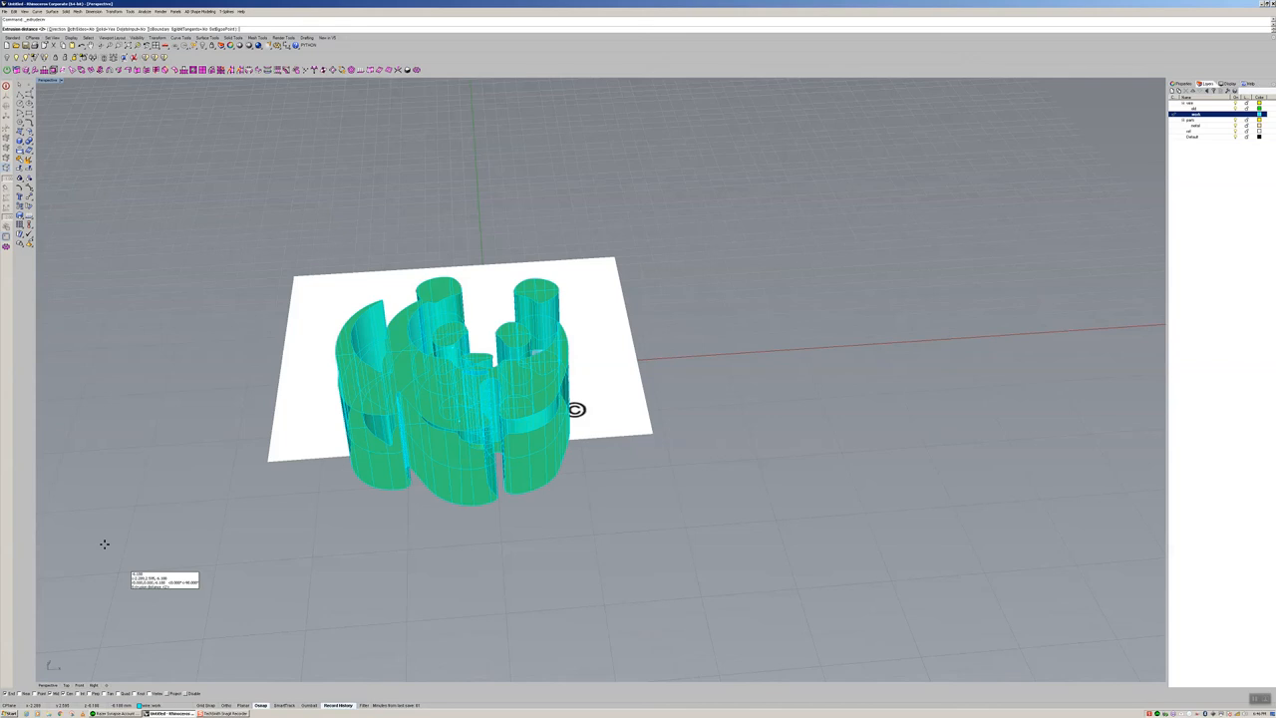
right_click(103, 544)
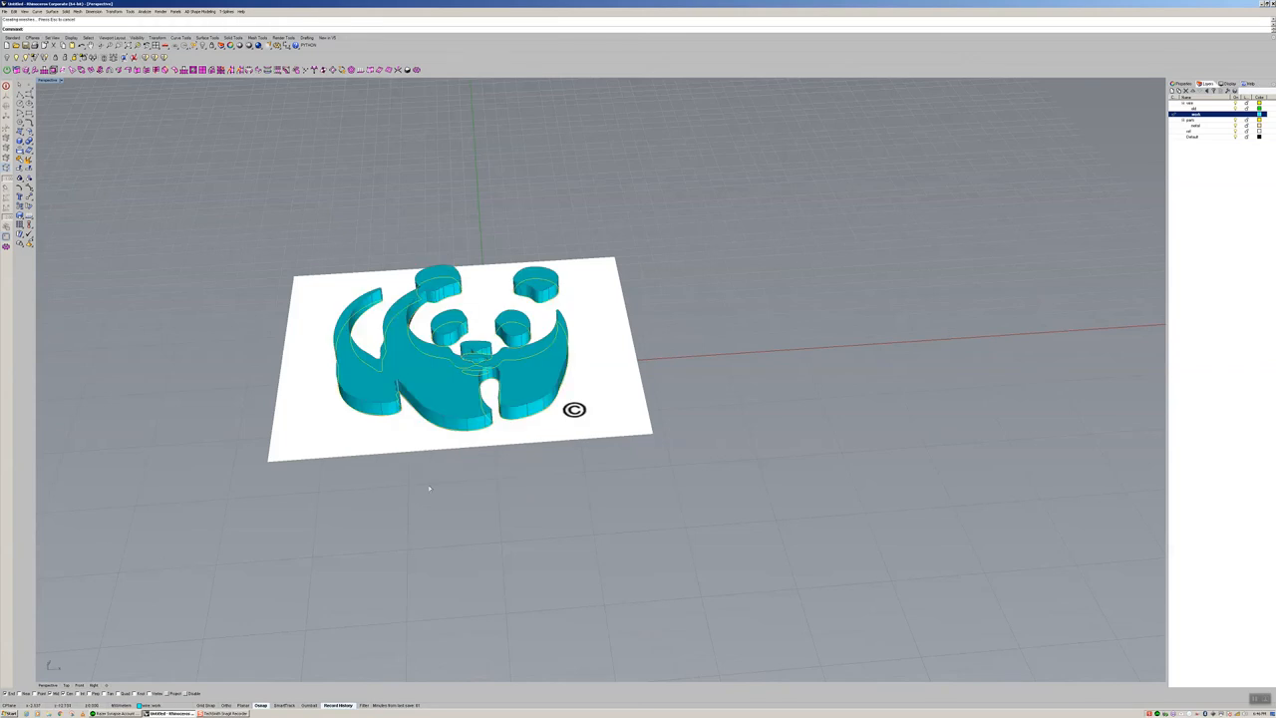
right_drag(610, 306, 601, 341)
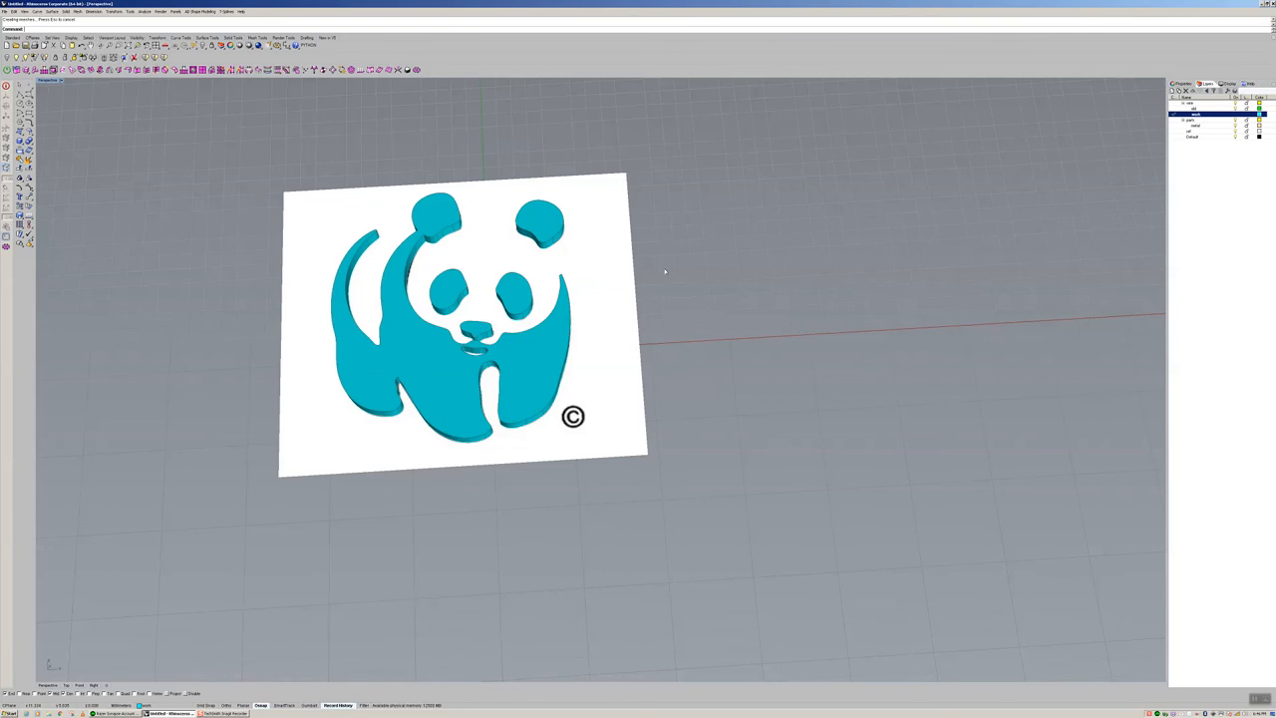
Step: Unlock the reference picture, try deleting it from under the extruded panda, and undo the deletion
key(ctrl+alt+l)
key(Delete)
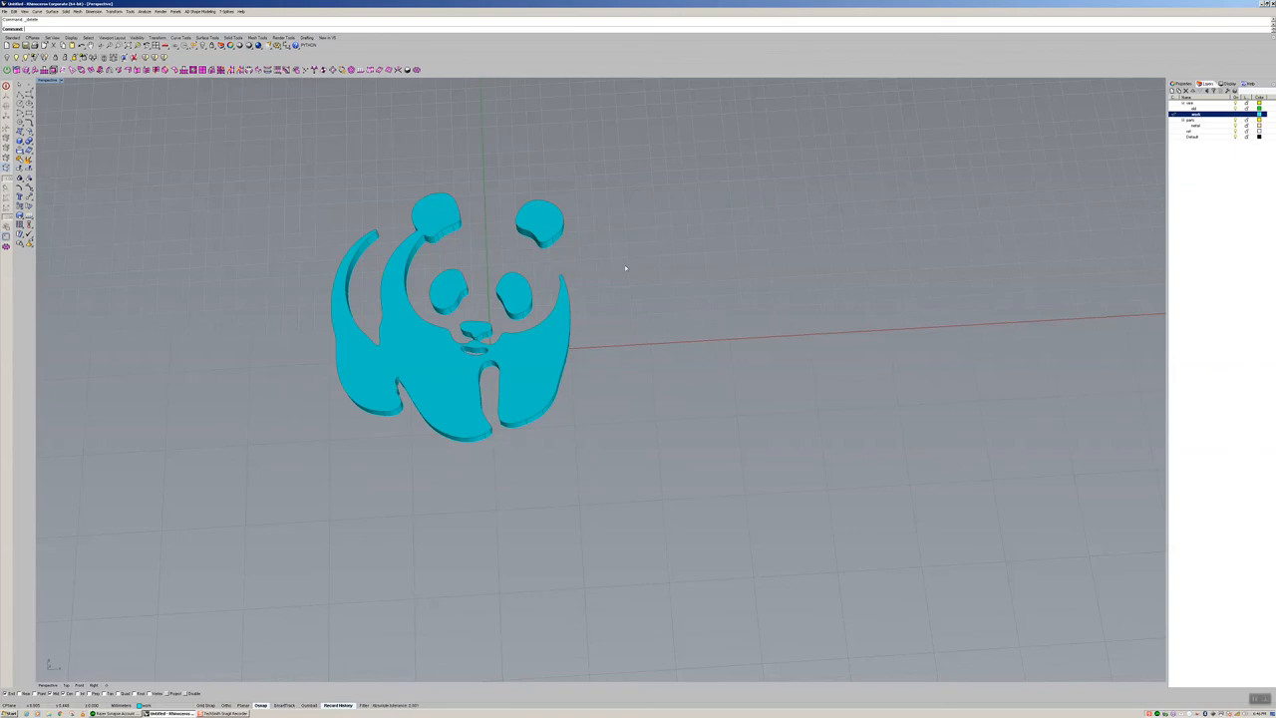
key(ctrl+z)
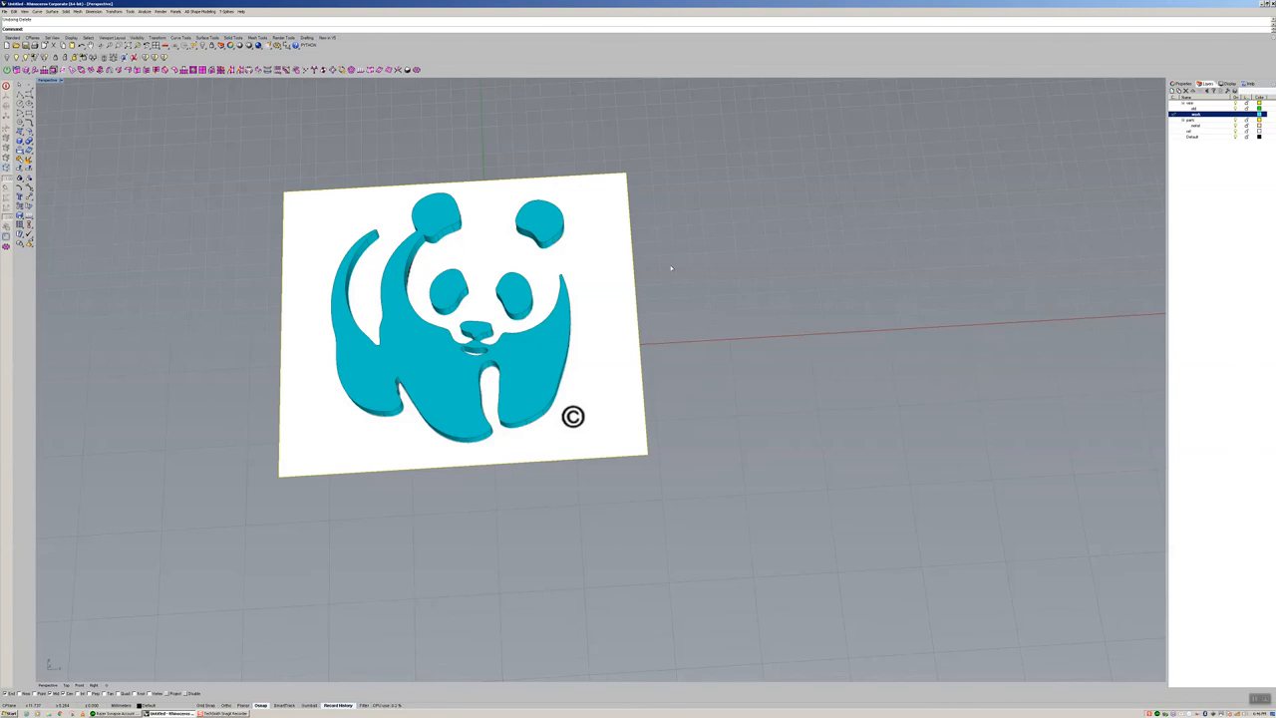
click(624, 249)
key(Delete)
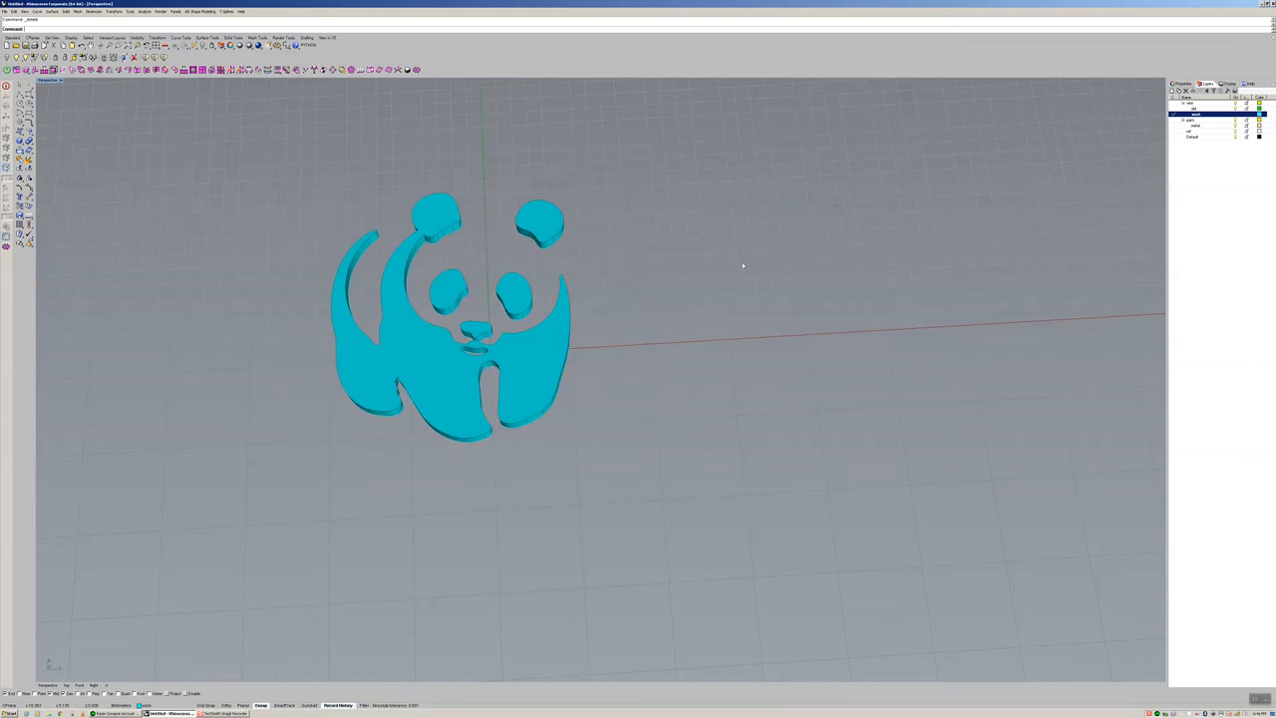
key(ctrl+z)
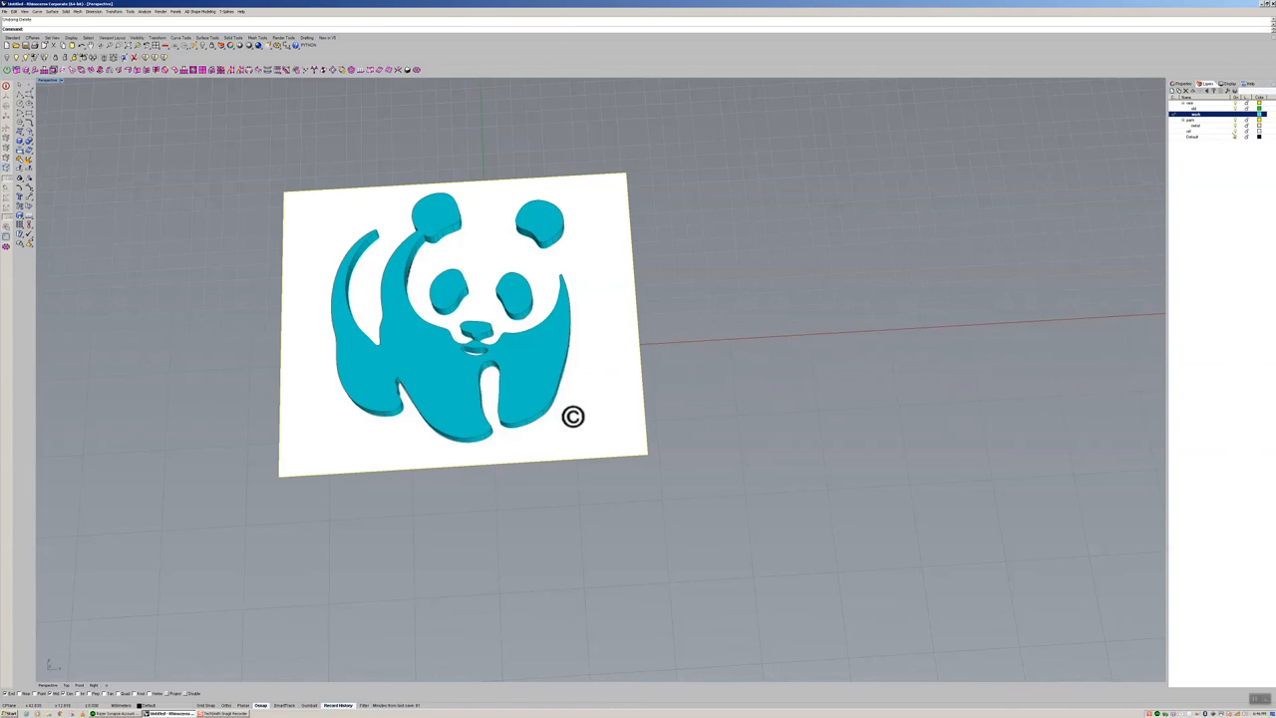
Step: Turn off the Default layer to hide the reference picture beneath the extruded panda
click(1236, 136)
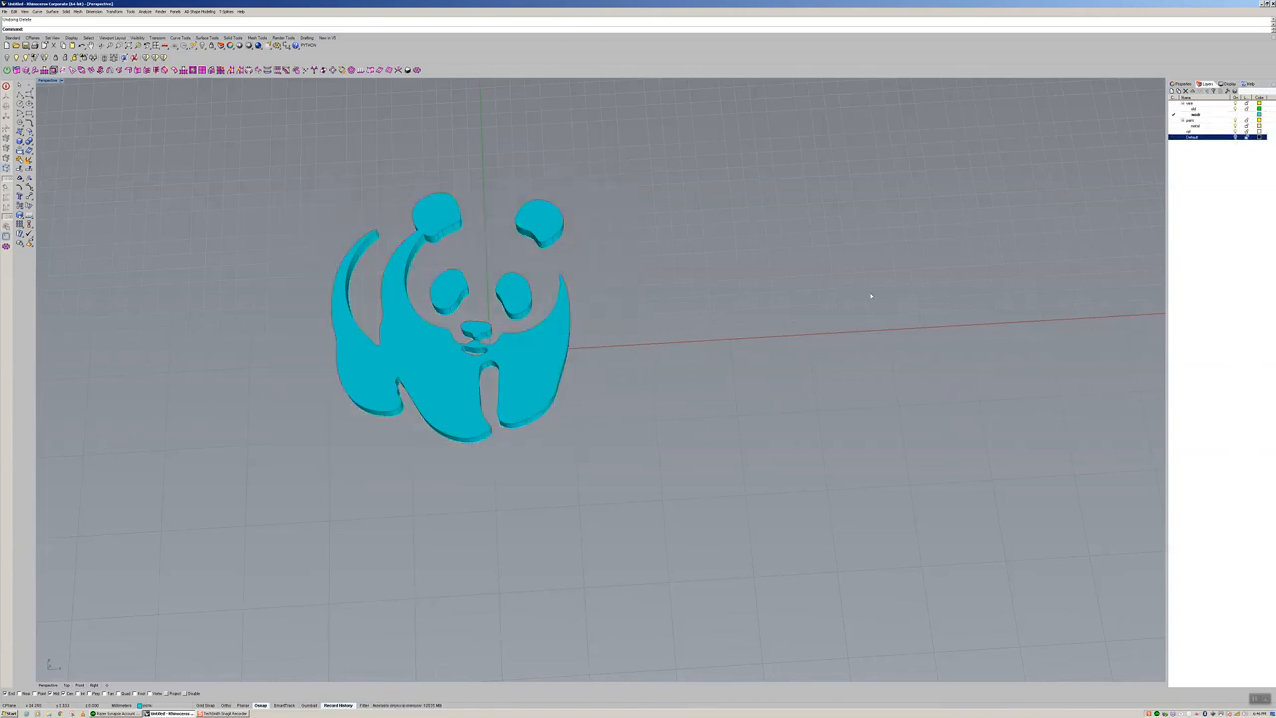
scroll(632, 276, down, 5)
right_drag(541, 330, 535, 305)
scroll(525, 317, up, 9)
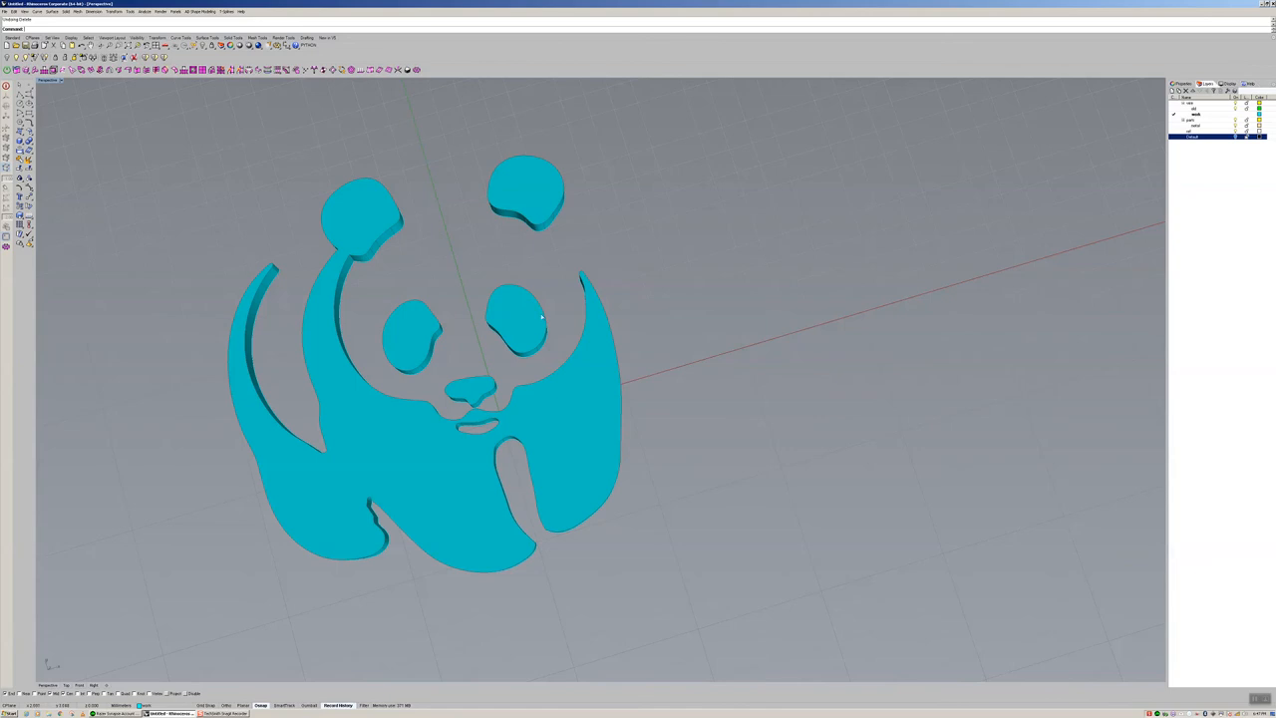
Step: Try moving the panda's right ear and right eye solids away and deleting the eye, and undo these changes
drag(517, 200, 950, 161)
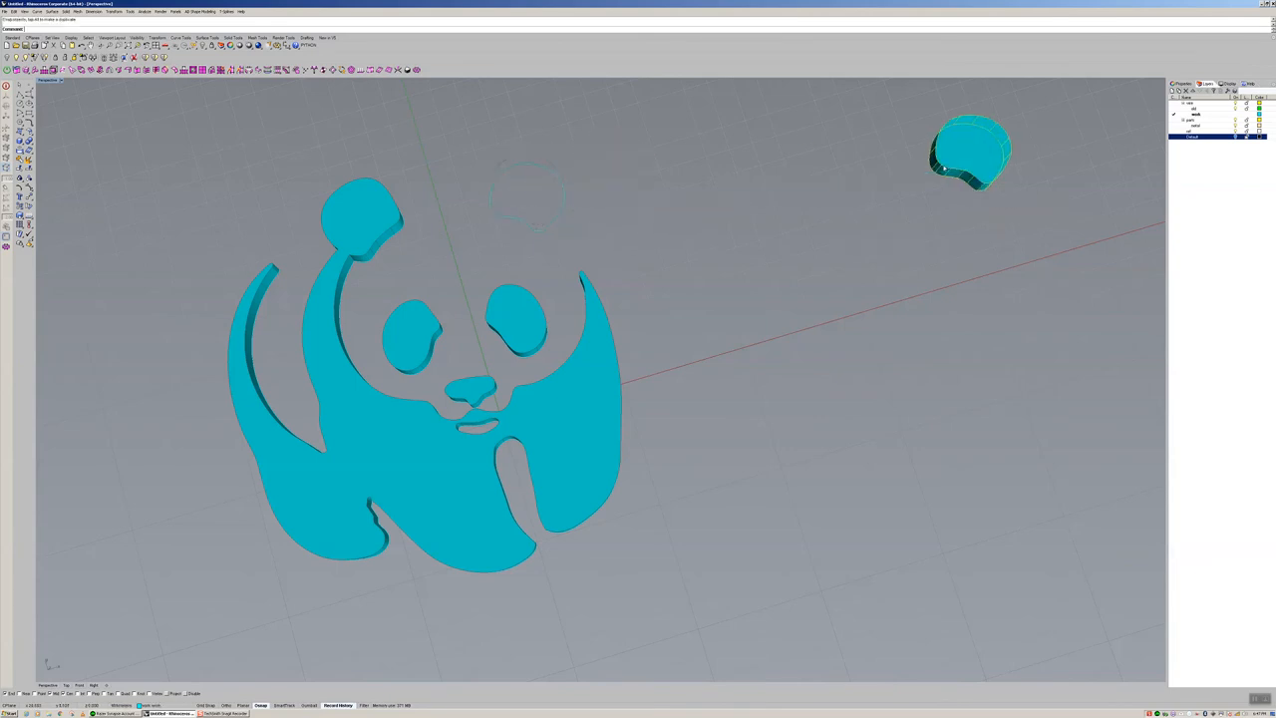
drag(551, 316, 651, 110)
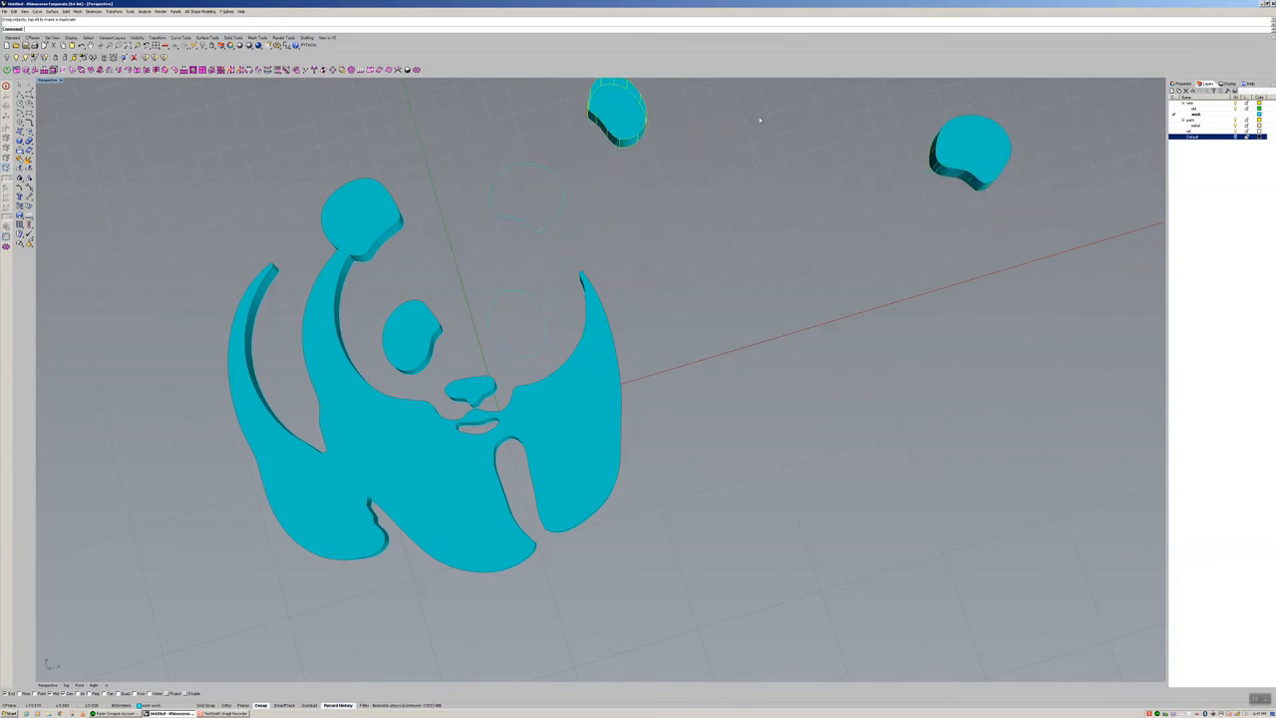
key(Delete)
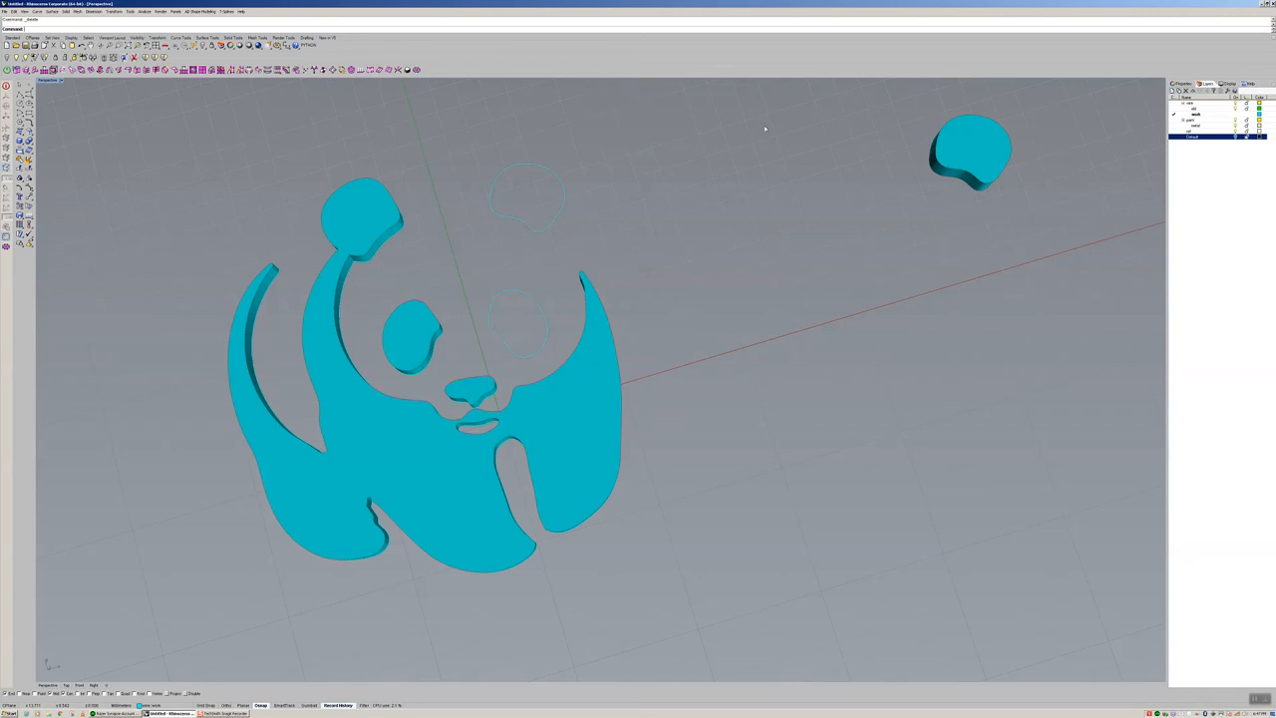
key(ctrl+z)
key(ctrl+z)
key(ctrl+z)
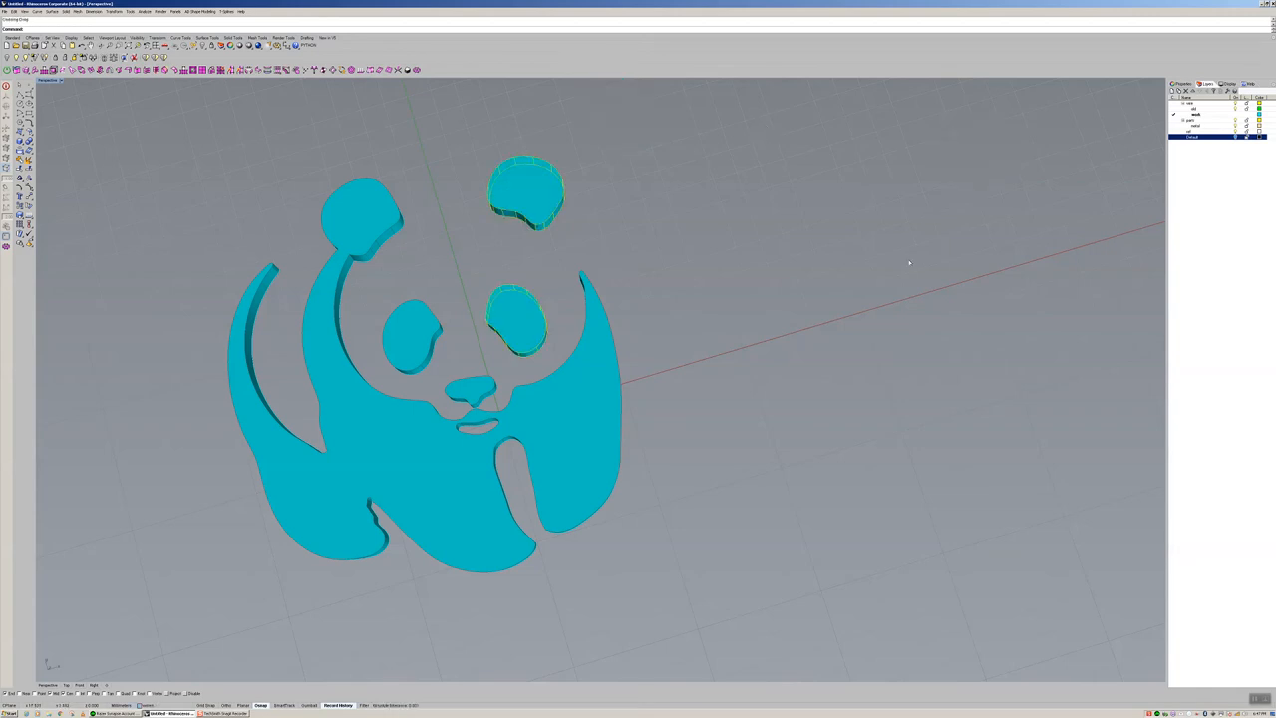
mouse_move(826, 299)
right_down()
mouse_move(808, 253)
mouse_move(805, 296)
right_up()
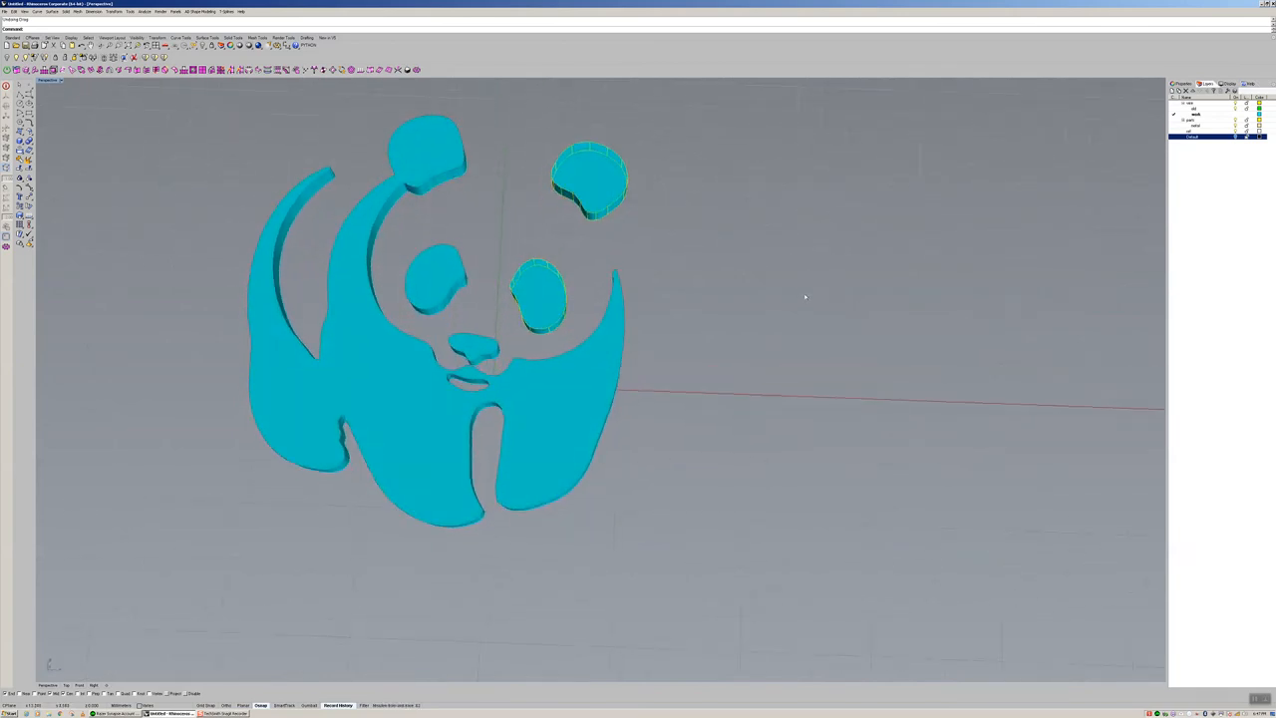